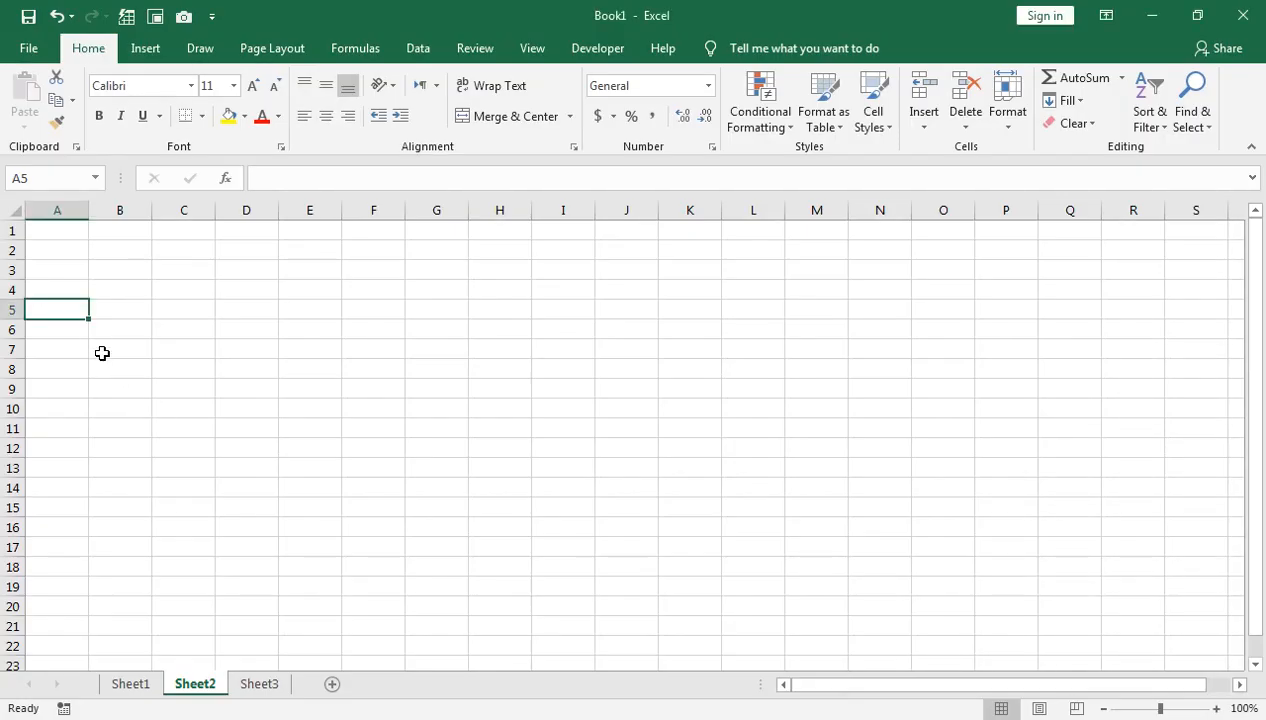
# Enter the column header S NO in cell A5.
pyautogui.write('s NO')
pyautogui.press('Tab')
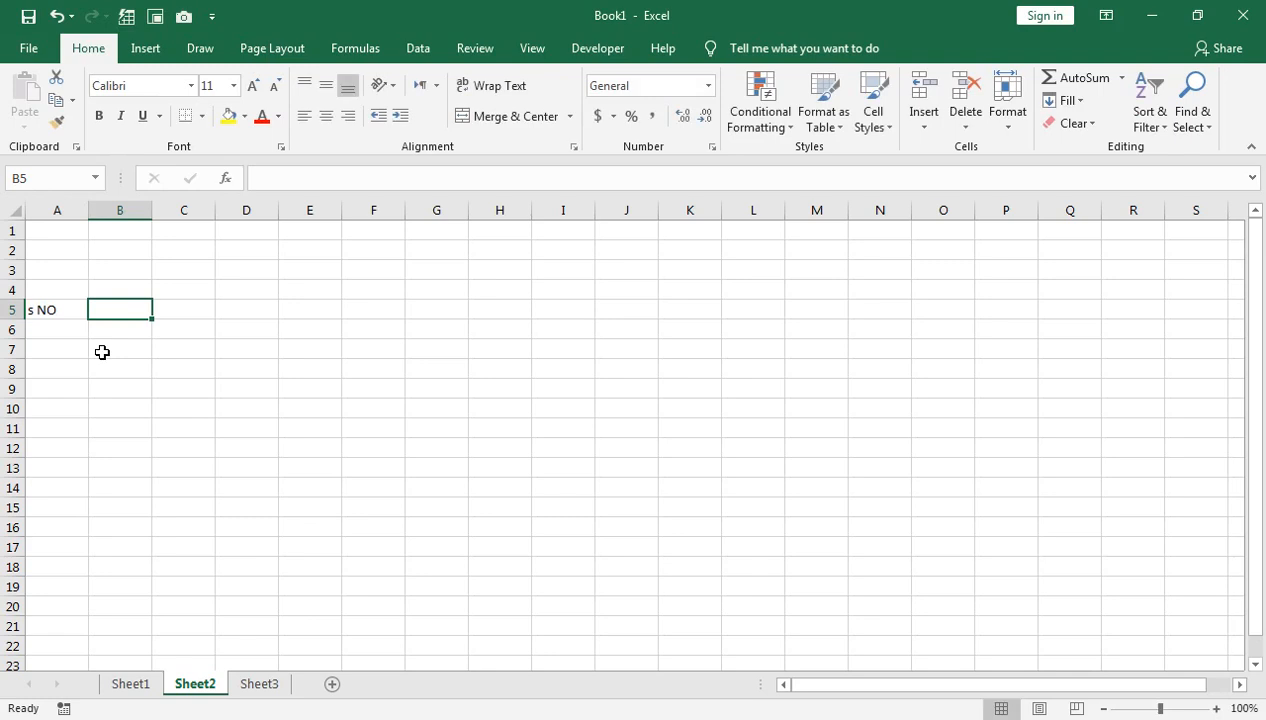
pyautogui.press('Left')
pyautogui.write('S')
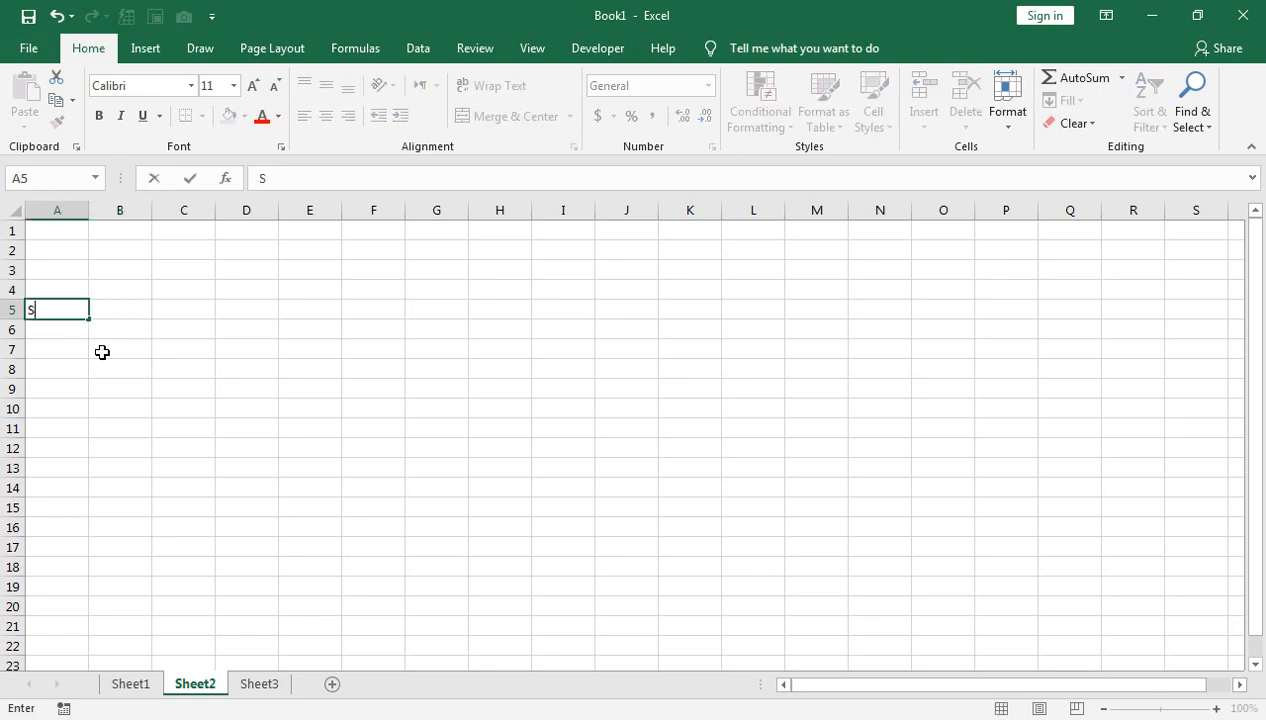
pyautogui.write(' NOP')
pyautogui.press('Tab')
pyautogui.press('Left')
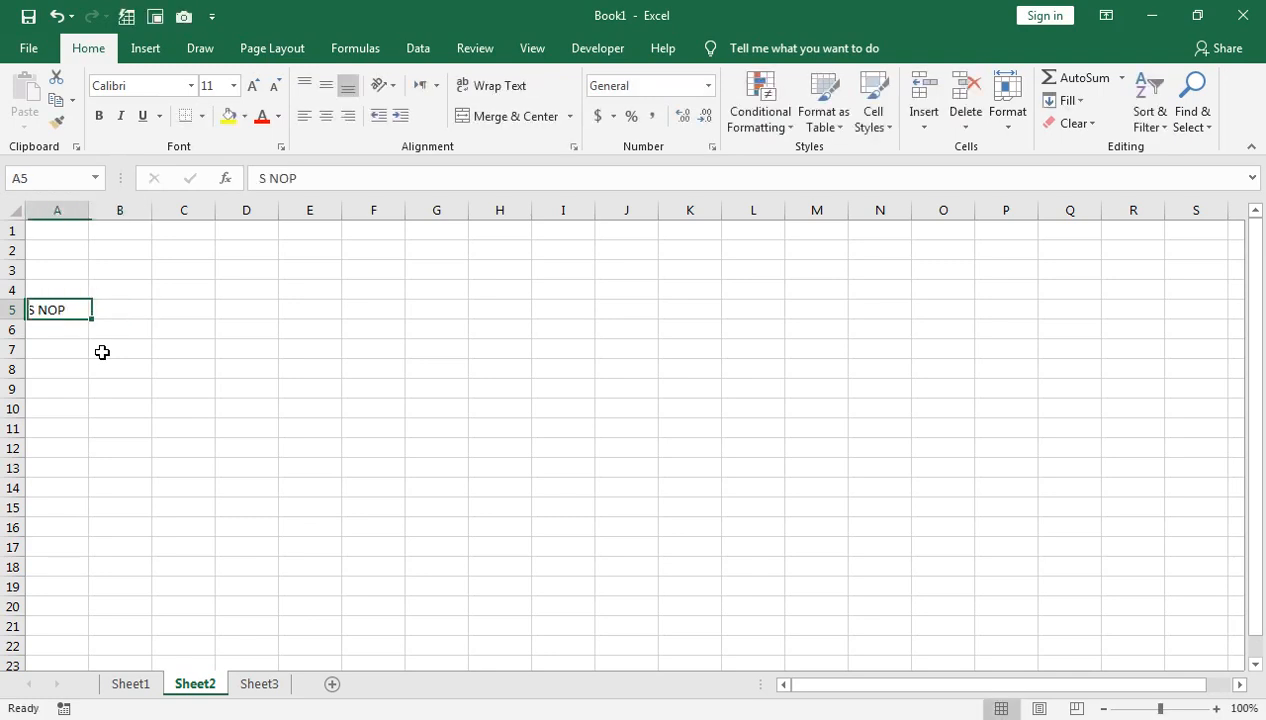
pyautogui.press('F2')
pyautogui.press('BackSpace')
pyautogui.press('Return')
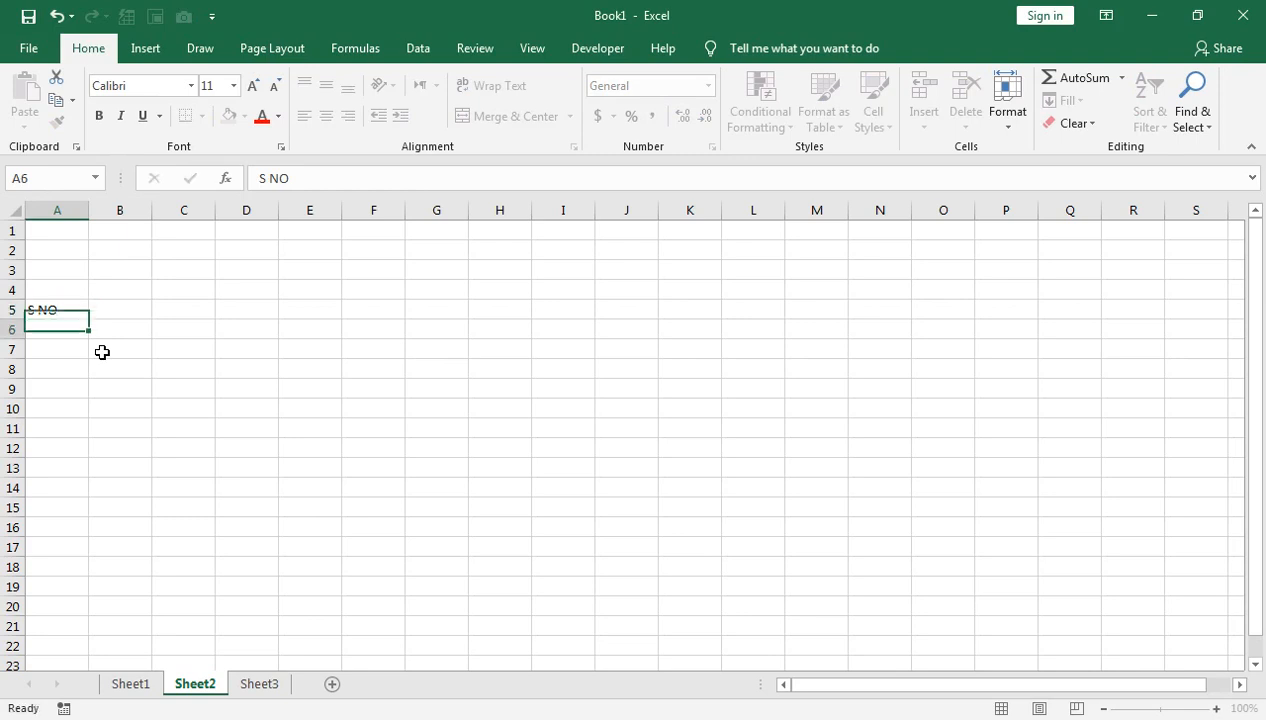
# Enter the header CUSTOMER NAME in cell B5 and autofit column B to it.
pyautogui.click(129, 302)
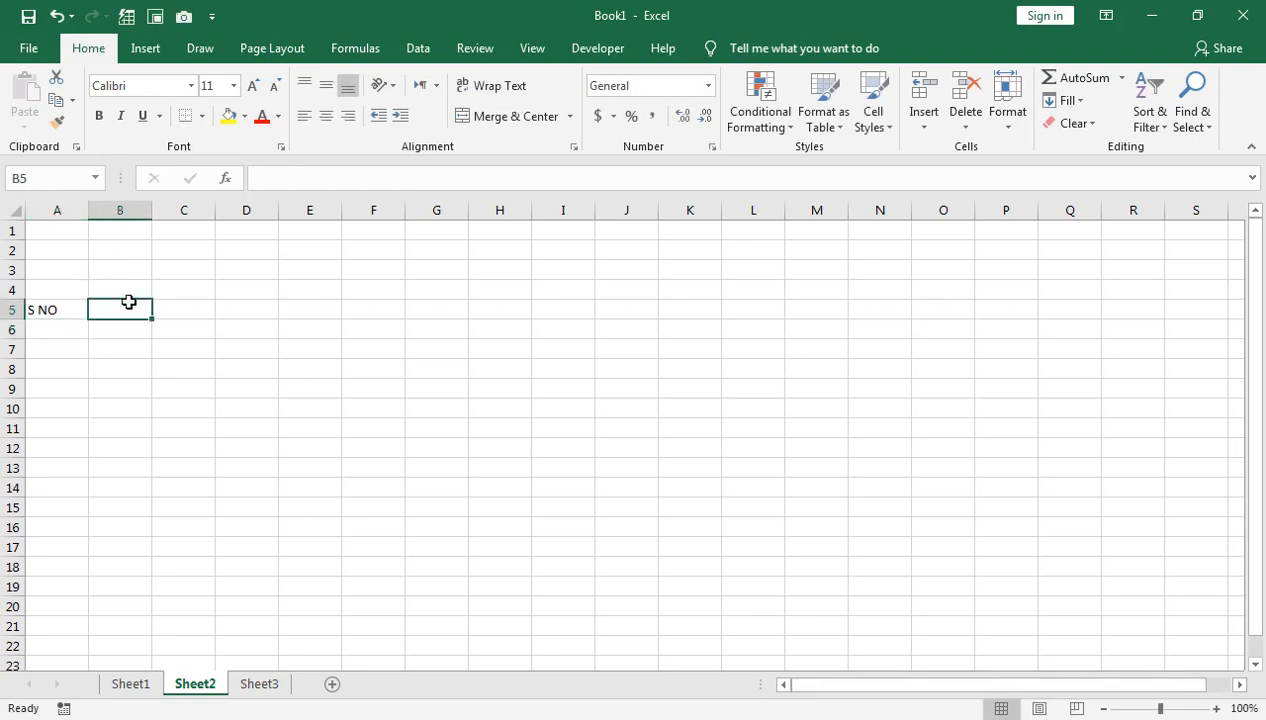
pyautogui.write('CUSTO')
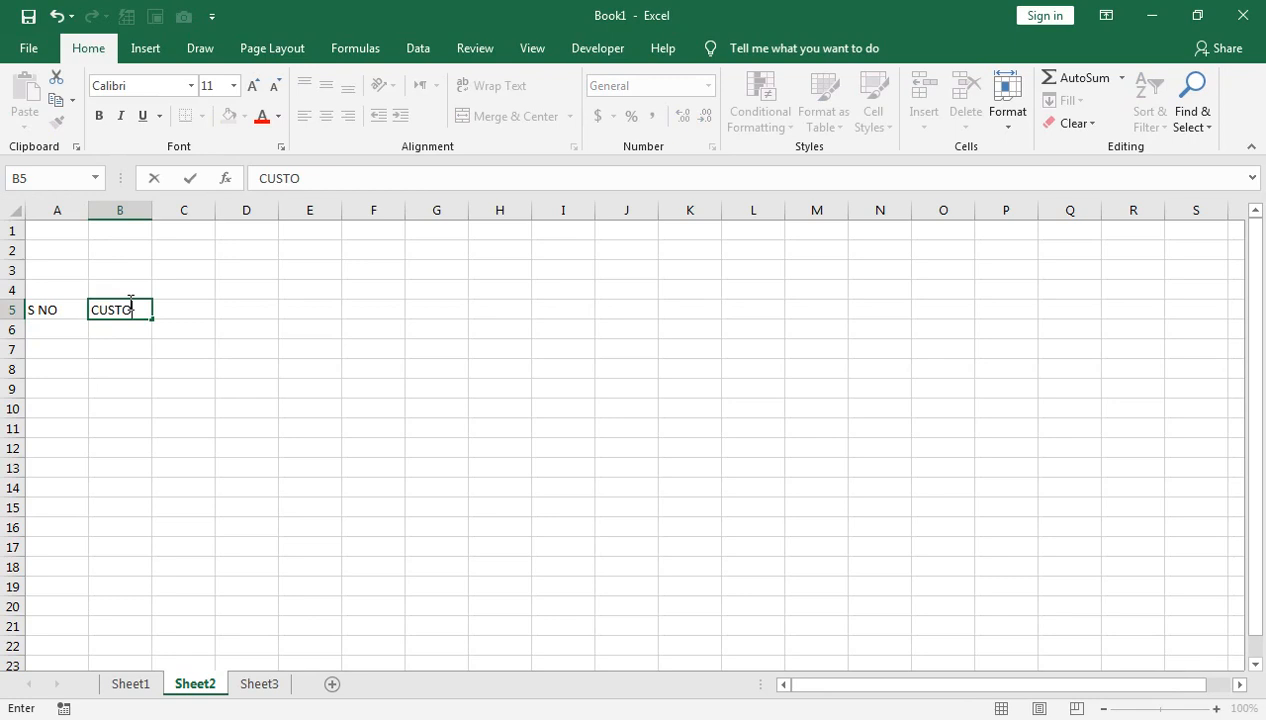
pyautogui.write('MER NAME')
pyautogui.press('Tab')
pyautogui.click(129, 302)
pyautogui.hotkey('alt', 'h')
pyautogui.press('o')
pyautogui.press('i')
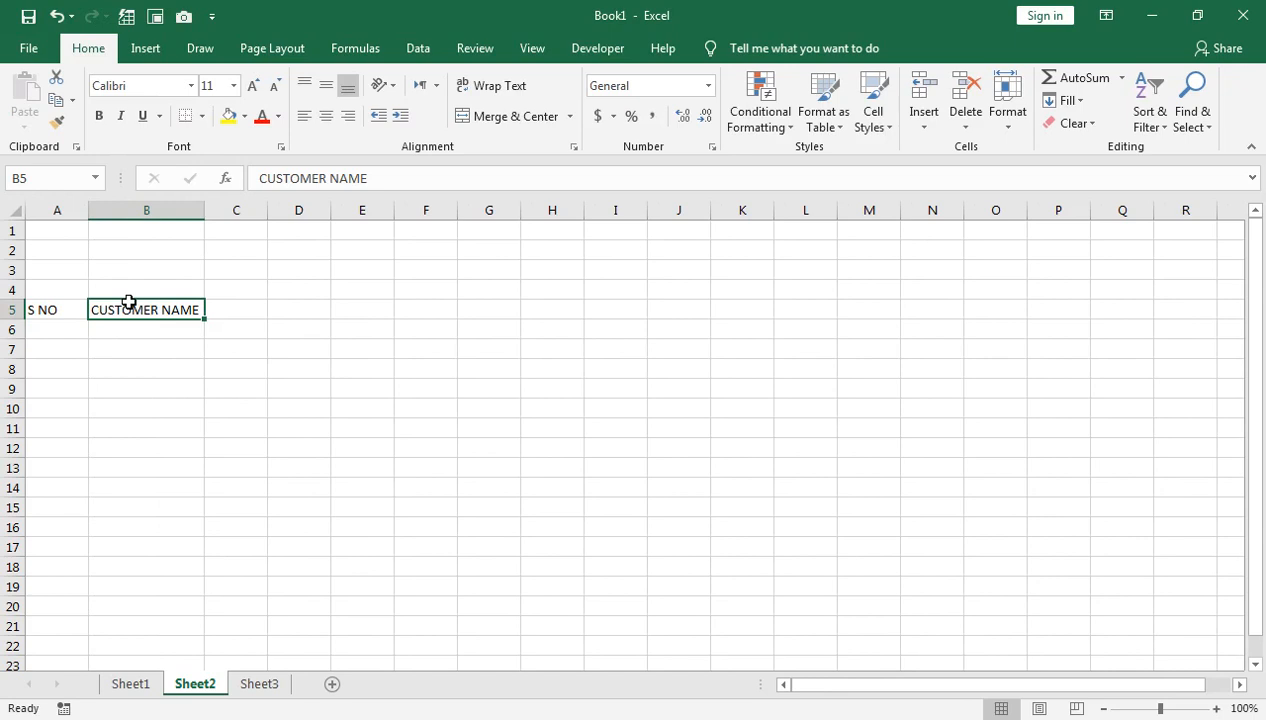
# Enter the header CONTACT NO in cell C5 and autofit column C to it.
pyautogui.press('Tab')
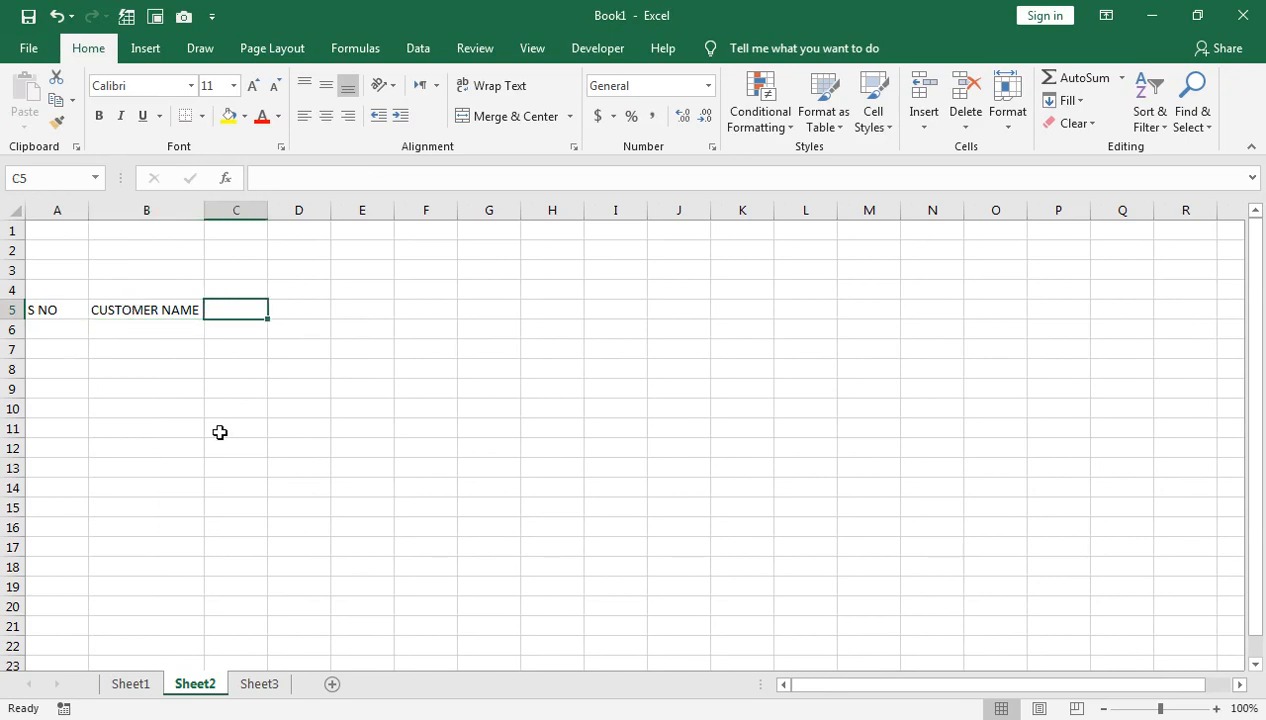
pyautogui.write('CONTATC')
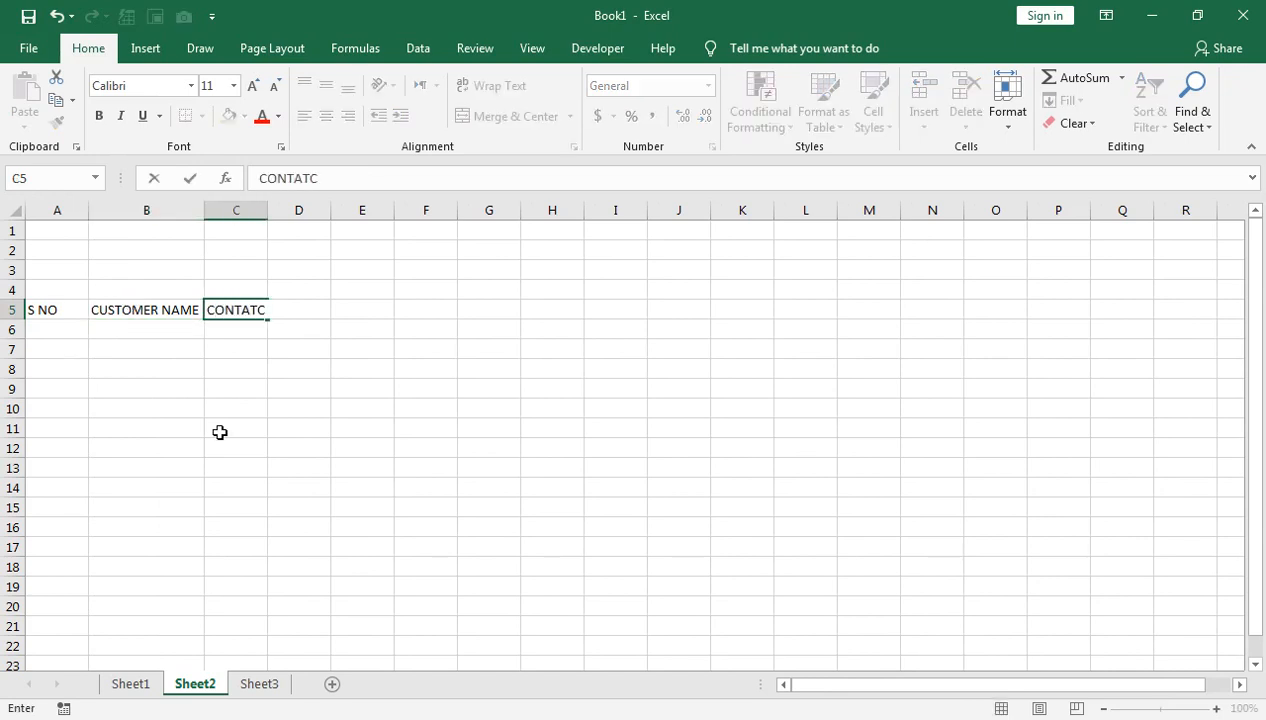
pyautogui.press('BackSpace')
pyautogui.press('BackSpace')
pyautogui.write('CT NO')
pyautogui.press('Tab')
pyautogui.press('Left')
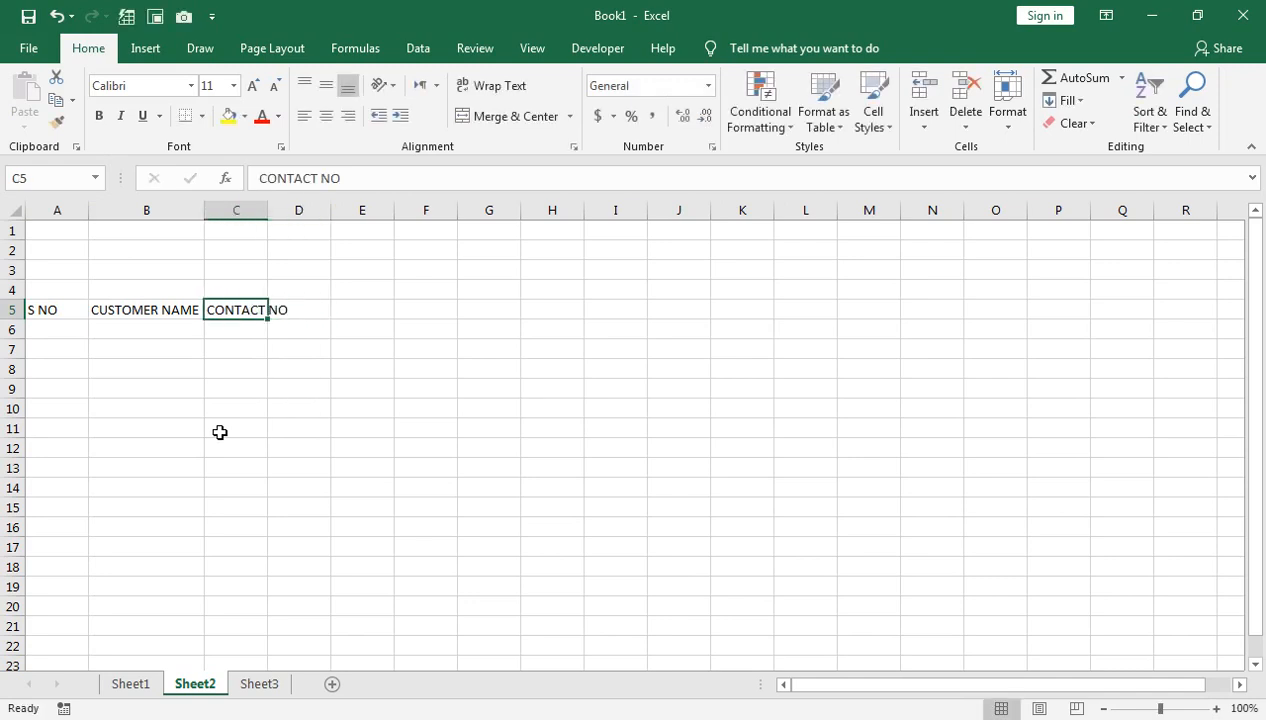
pyautogui.hotkey('alt', 'o')
pyautogui.press('c')
pyautogui.press('a')
# Enter the header BOOKING DATE in cell D5 and autofit column D to it.
pyautogui.press('Right')
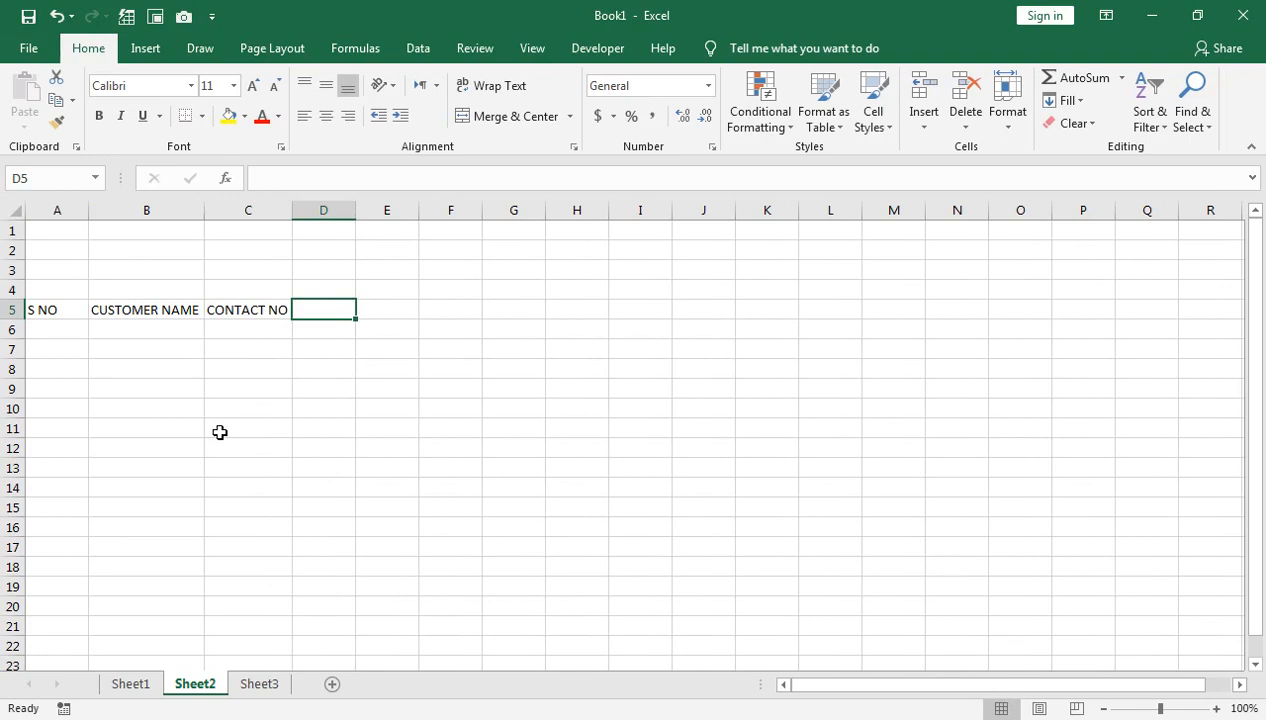
pyautogui.write('BO')
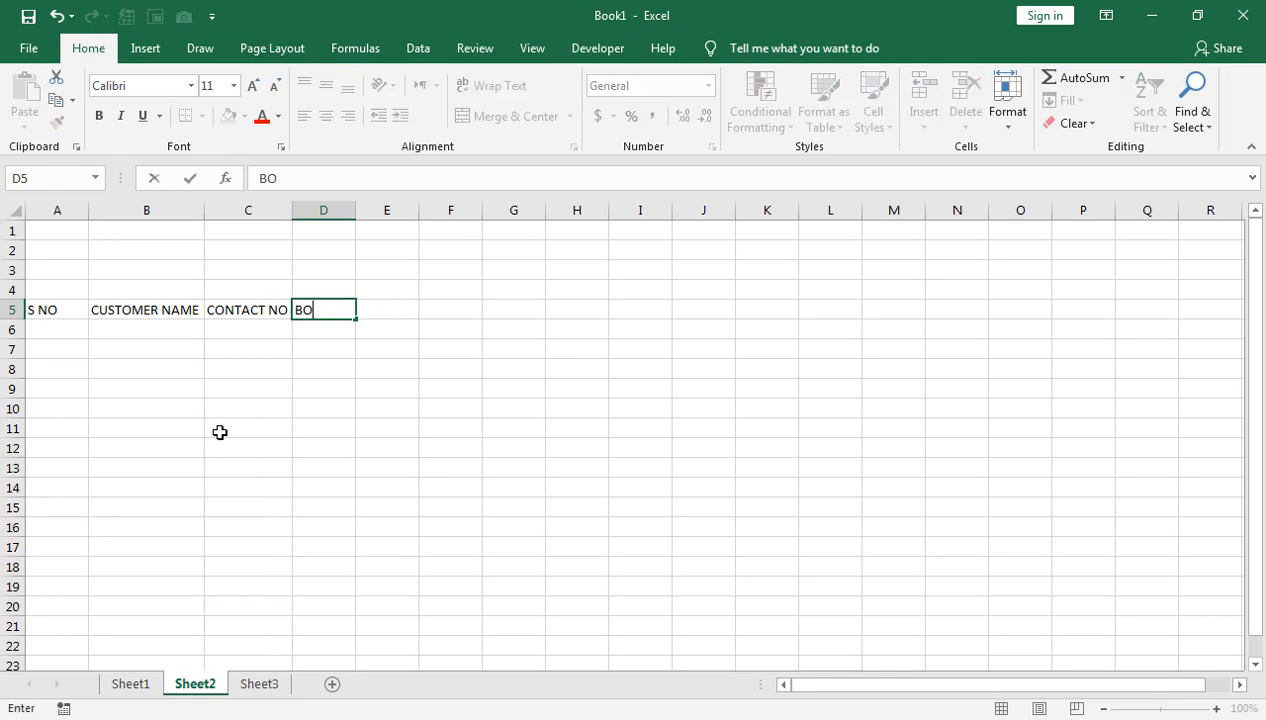
pyautogui.write('OKING DTA')
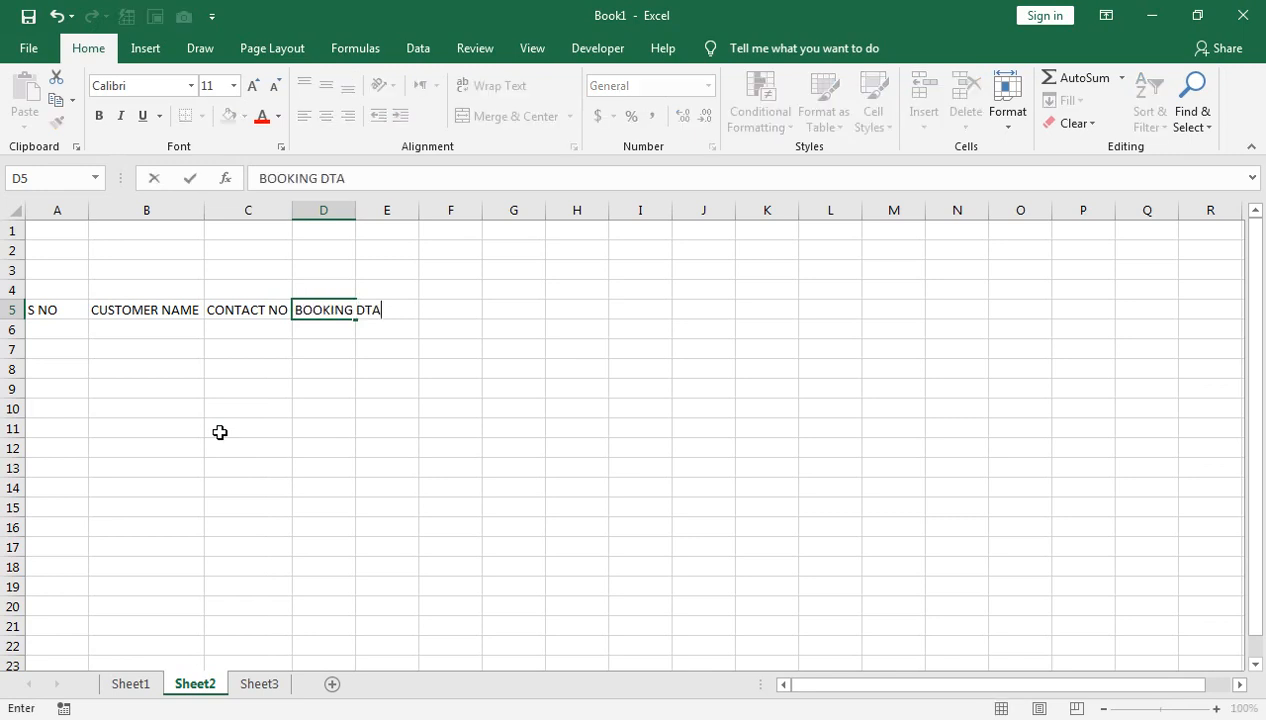
pyautogui.press('BackSpace')
pyautogui.press('BackSpace')
pyautogui.press('BackSpace')
pyautogui.write('AT')
pyautogui.press('BackSpace')
pyautogui.press('BackSpace')
pyautogui.write('DATE')
pyautogui.press('Tab')
pyautogui.press('Left')
pyautogui.hotkey('alt', 'o')
pyautogui.press('c')
pyautogui.press('a')
# Enter the header PROGRAME DATE in cell E5 and autofit column E to it.
pyautogui.press('Tab')
pyautogui.write('PROGRA')
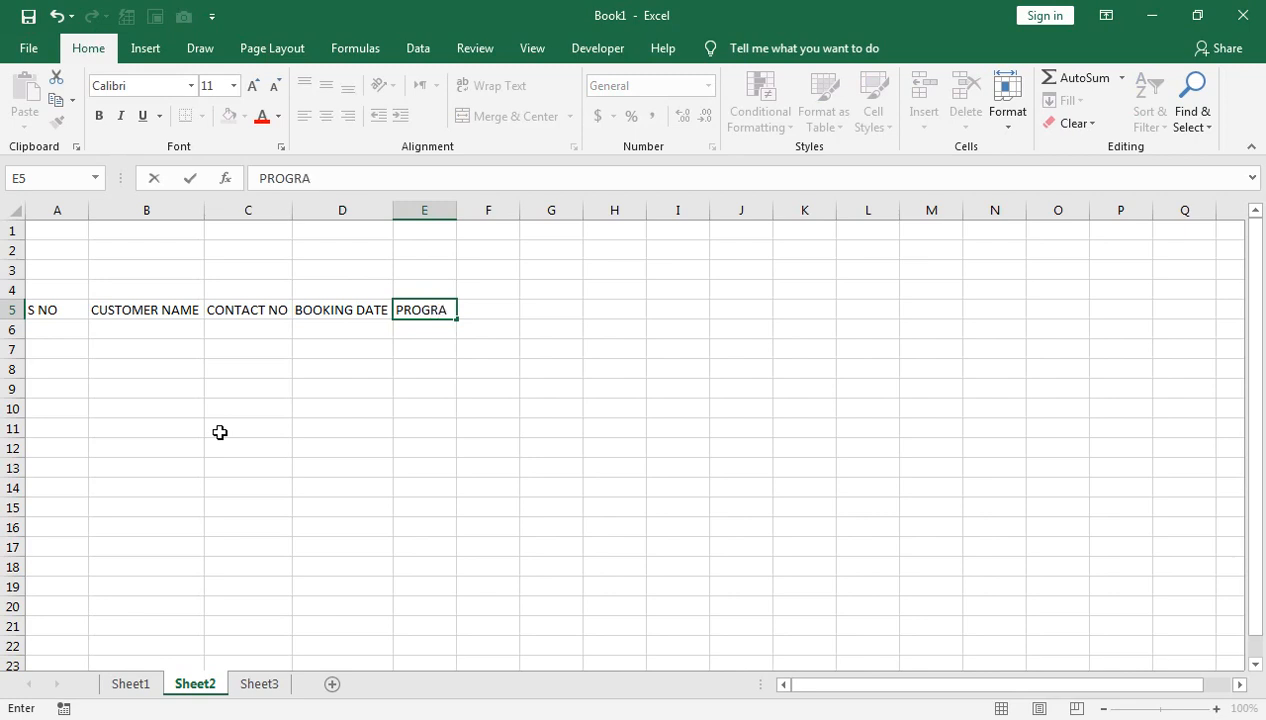
pyautogui.write('ME dATE')
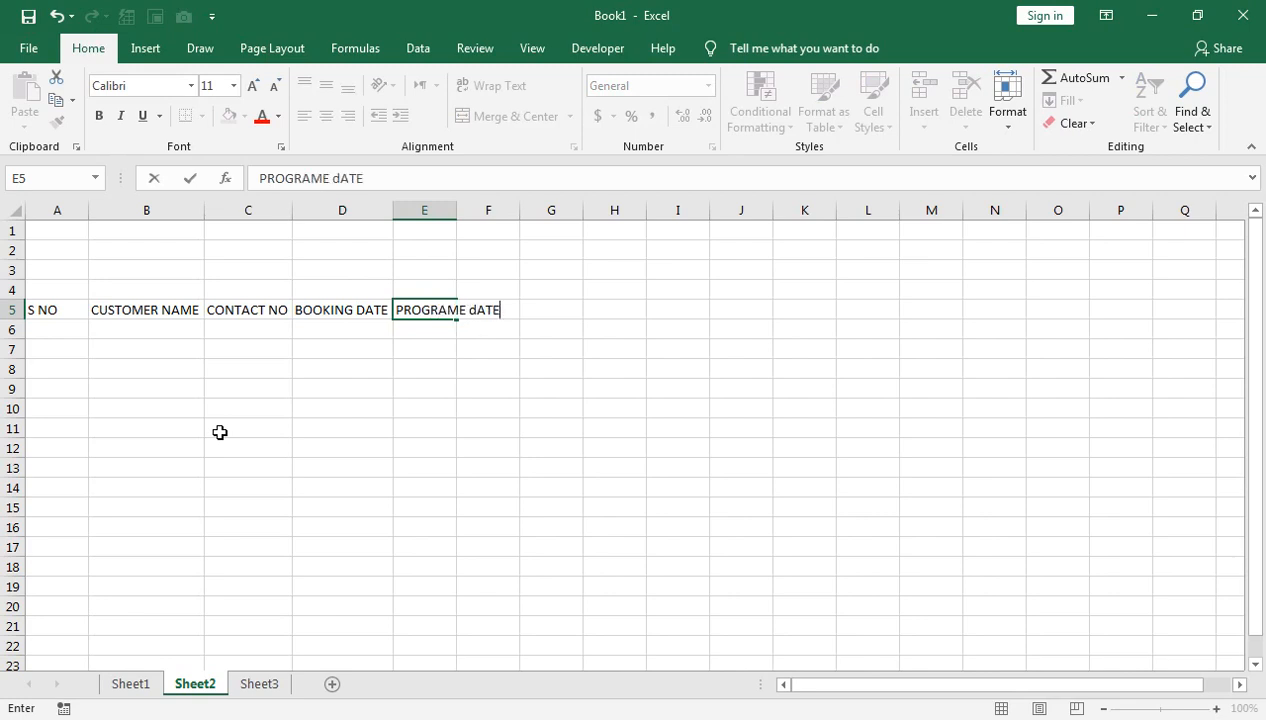
pyautogui.press('BackSpace')
pyautogui.press('BackSpace')
pyautogui.press('BackSpace')
pyautogui.press('BackSpace')
pyautogui.write('DATE')
pyautogui.press('alt')
pyautogui.press('o')
pyautogui.press('c')
pyautogui.press('a')
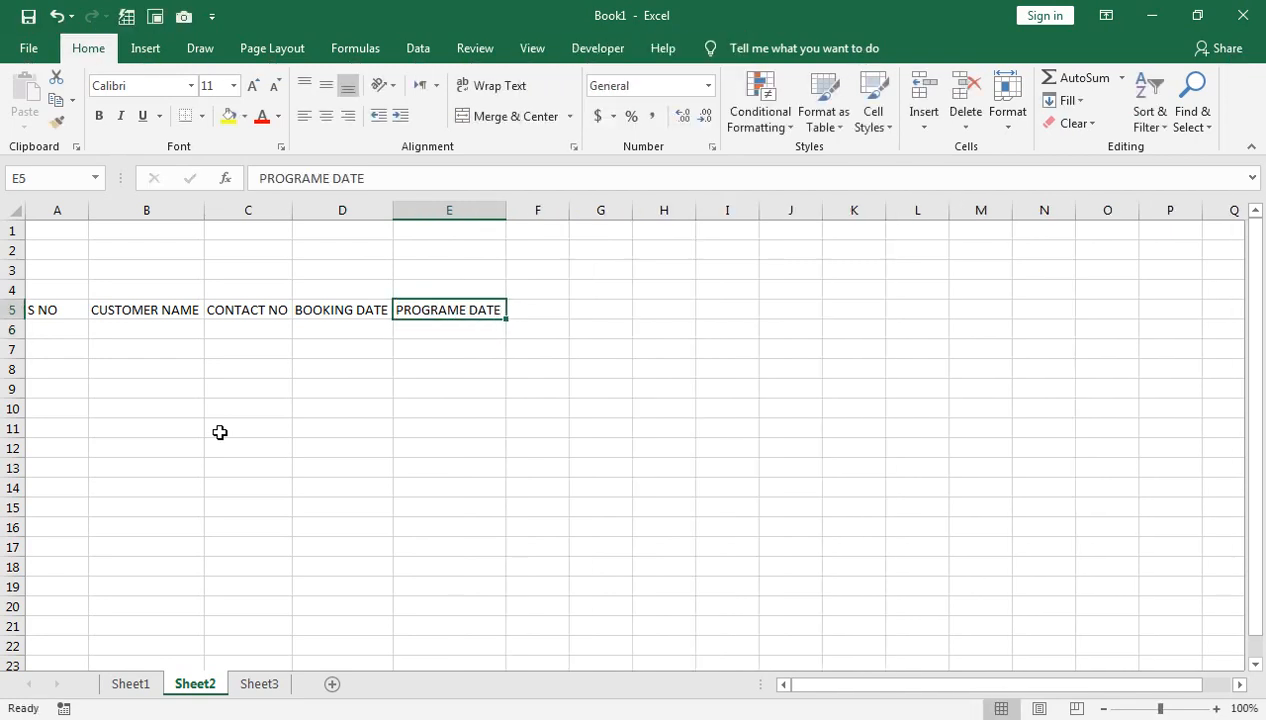
# Enter the header DAY in cell F5.
pyautogui.press('Right')
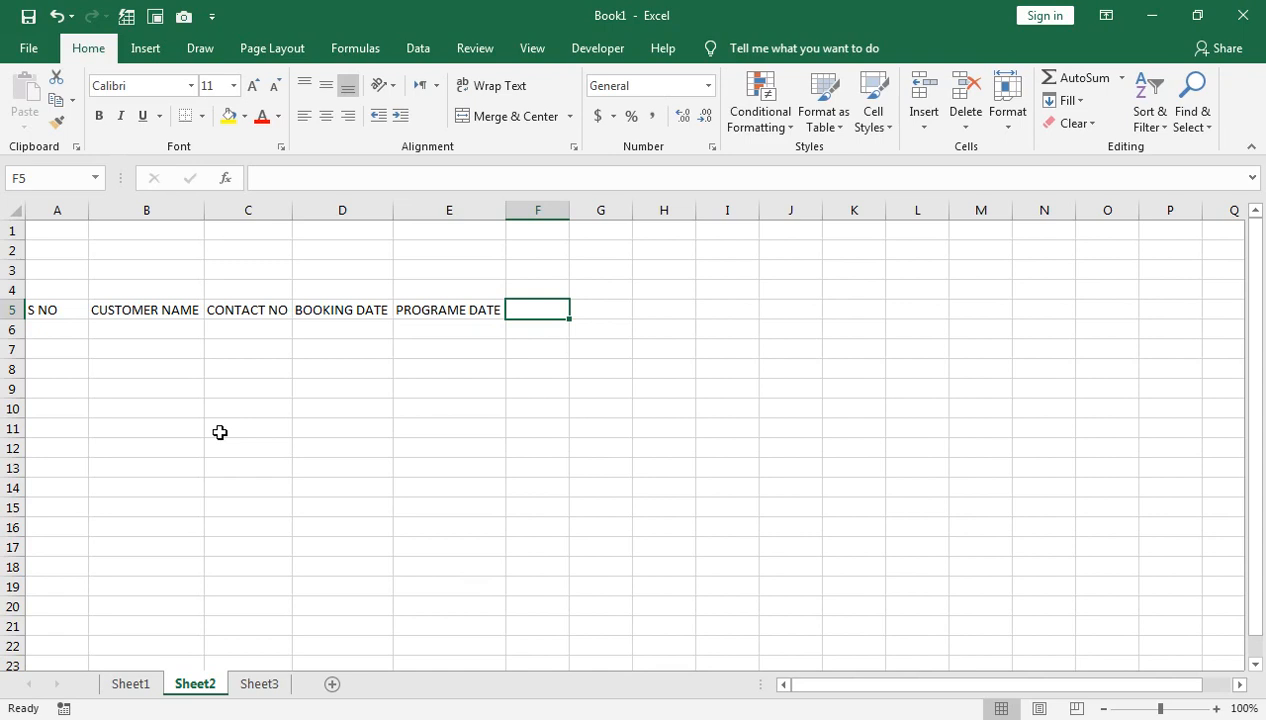
pyautogui.write('DAY')
pyautogui.press('Tab')
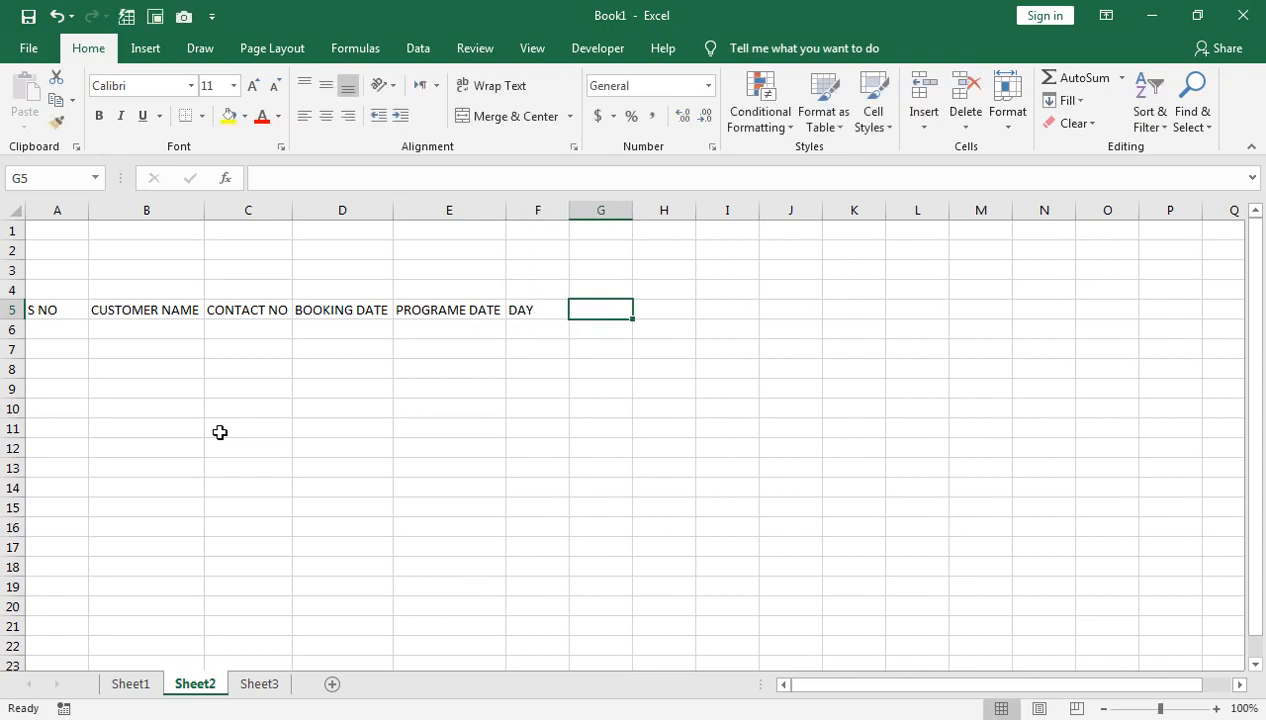
# Enter the header WEEKEND CHARGES in cell G5 and autofit column G to it.
pyautogui.write('WEE')
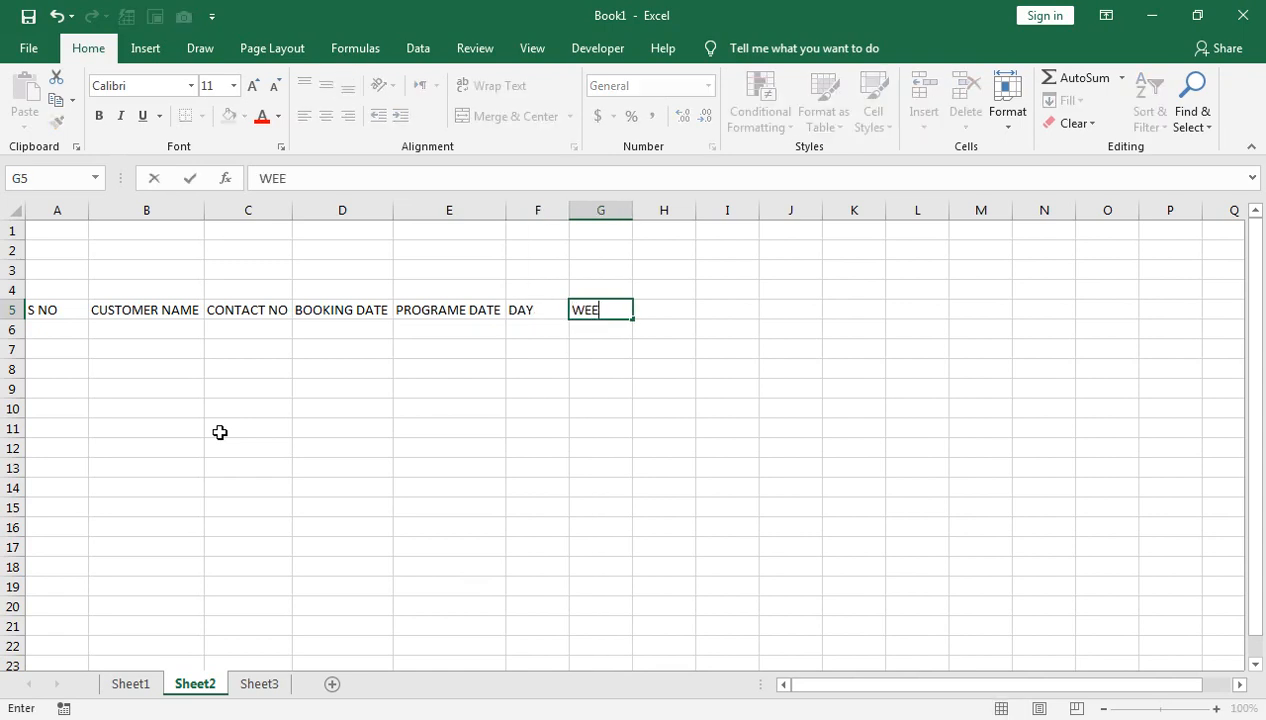
pyautogui.write('KEND CHARGES')
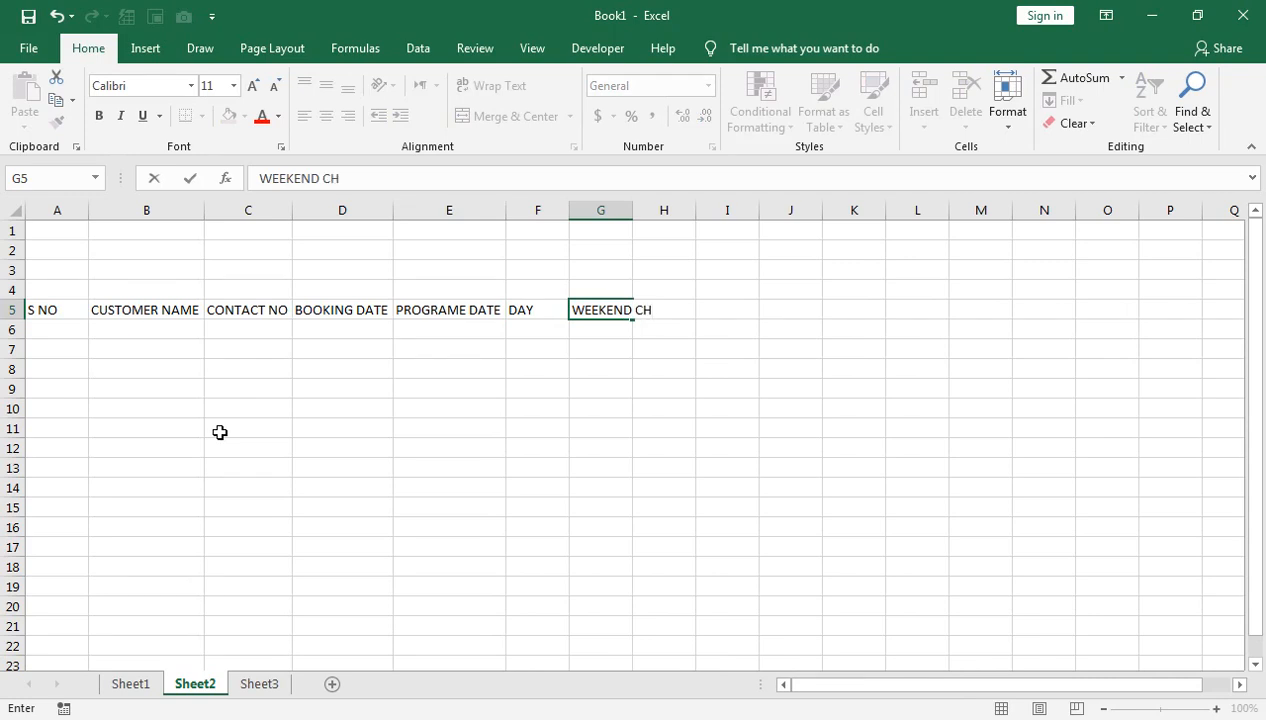
pyautogui.press('Return')
pyautogui.press('Up')
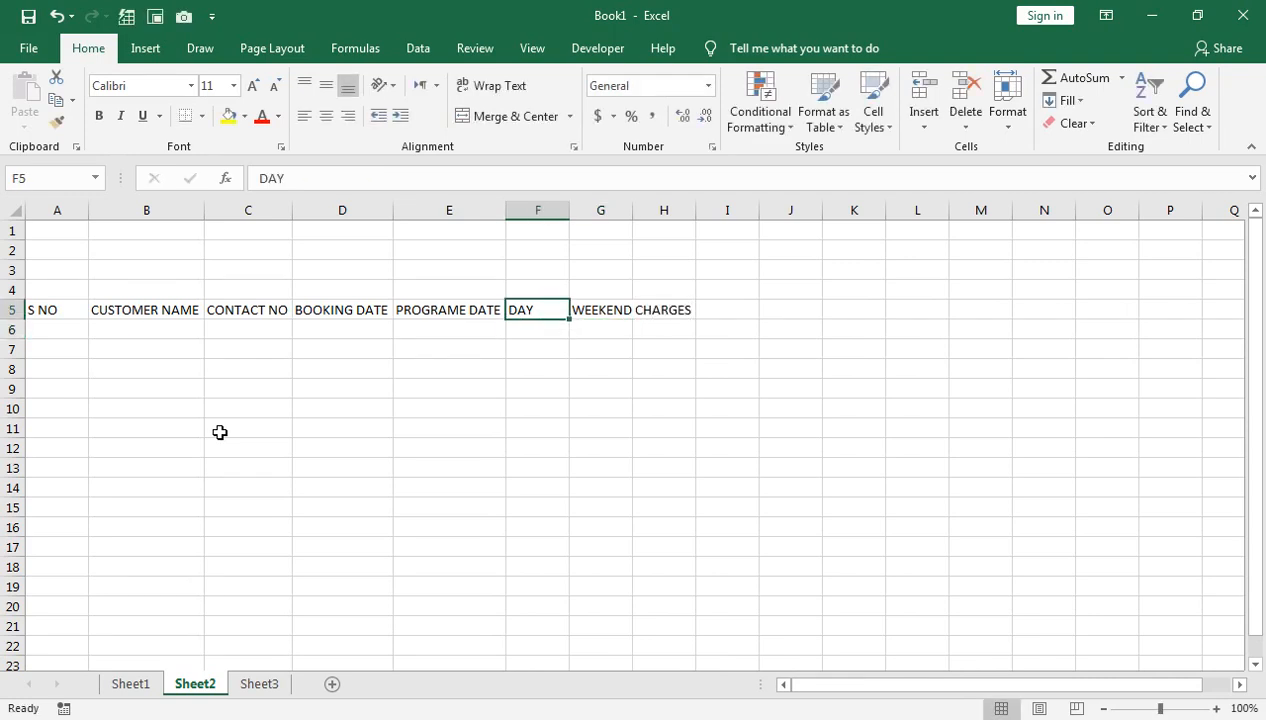
pyautogui.press('Right')
pyautogui.hotkey('alt', 'o')
pyautogui.press('c')
pyautogui.press('a')
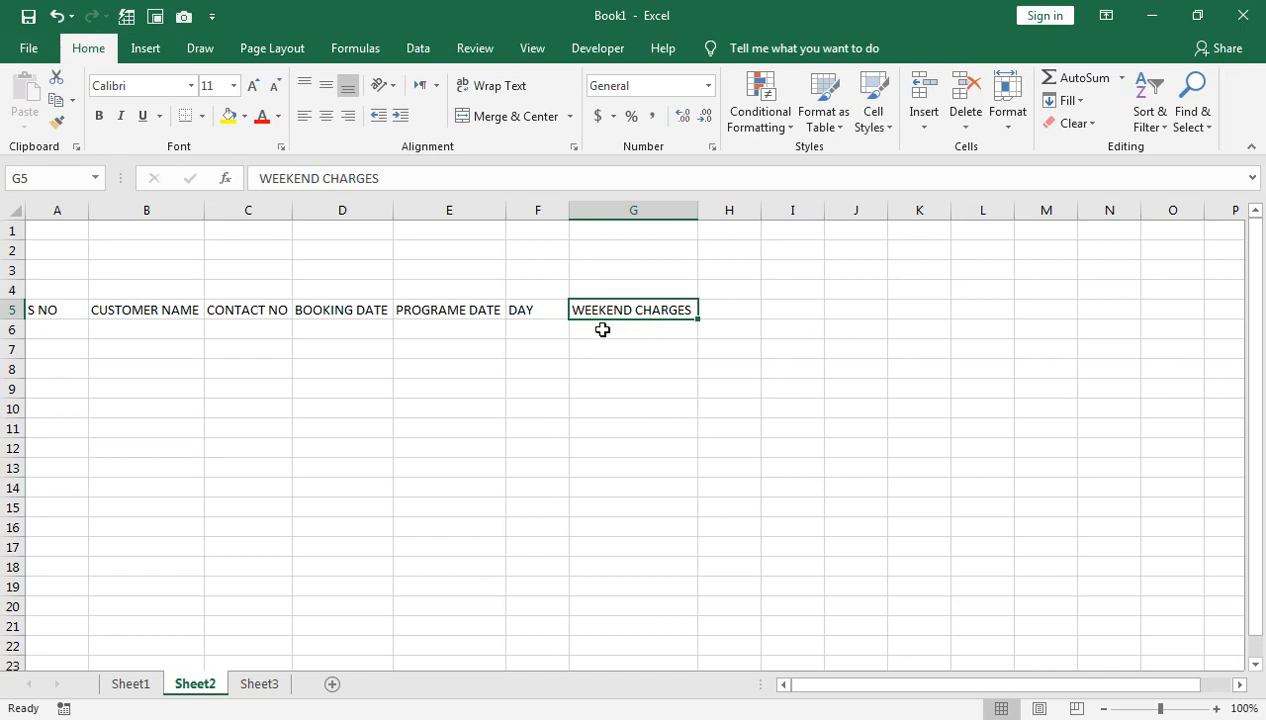
# Enter the header PROGRAME TIME in cell H5 and autofit column H to it.
pyautogui.click(726, 314)
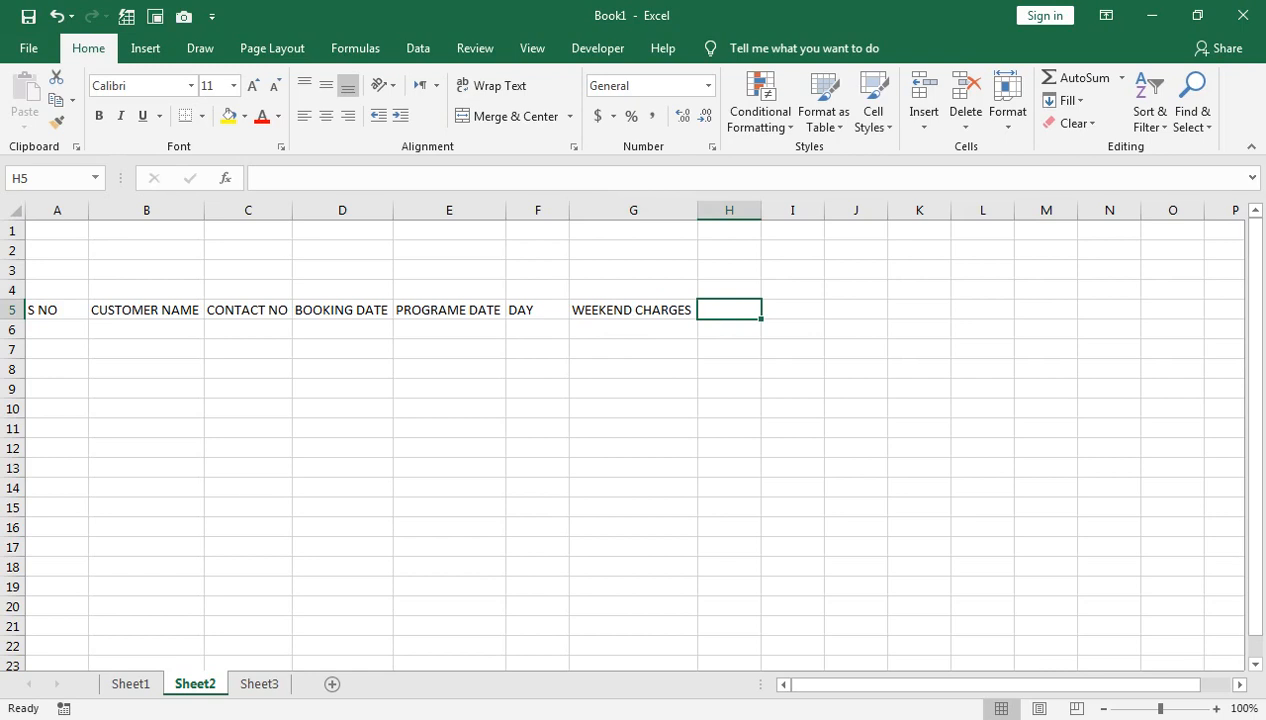
pyautogui.write('PROGRAME TIME')
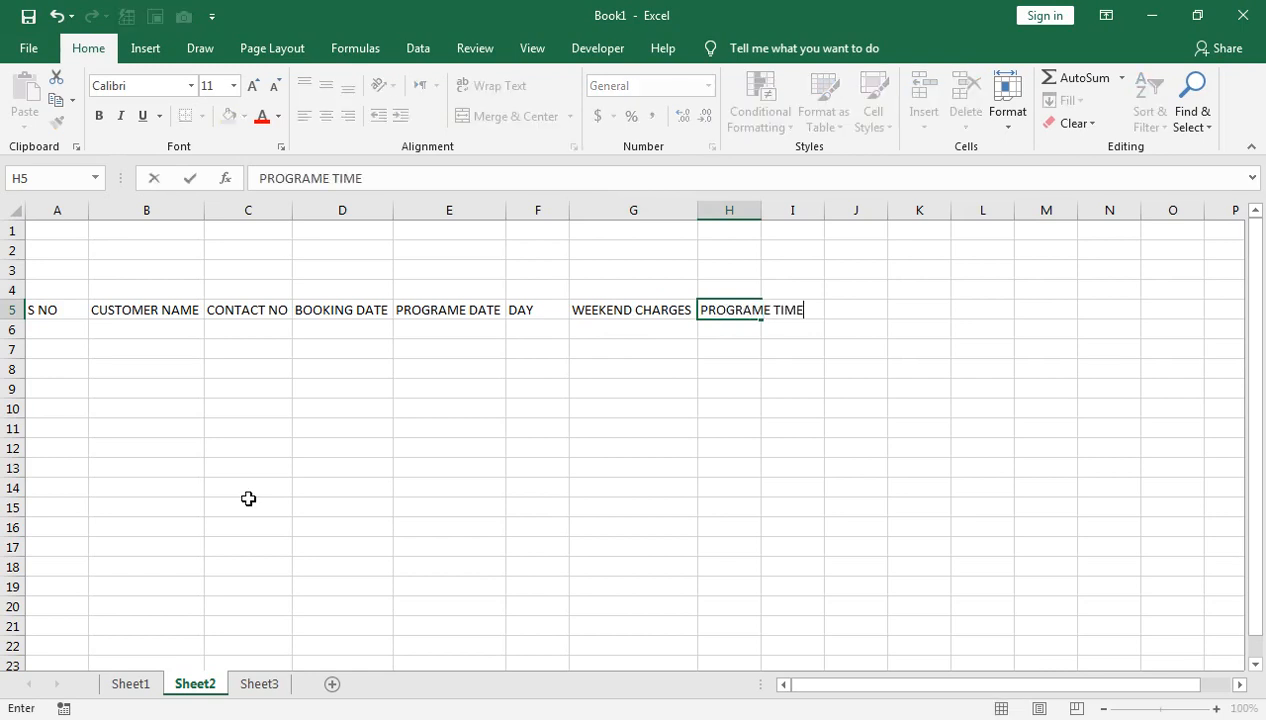
pyautogui.press('Tab')
pyautogui.press('Left')
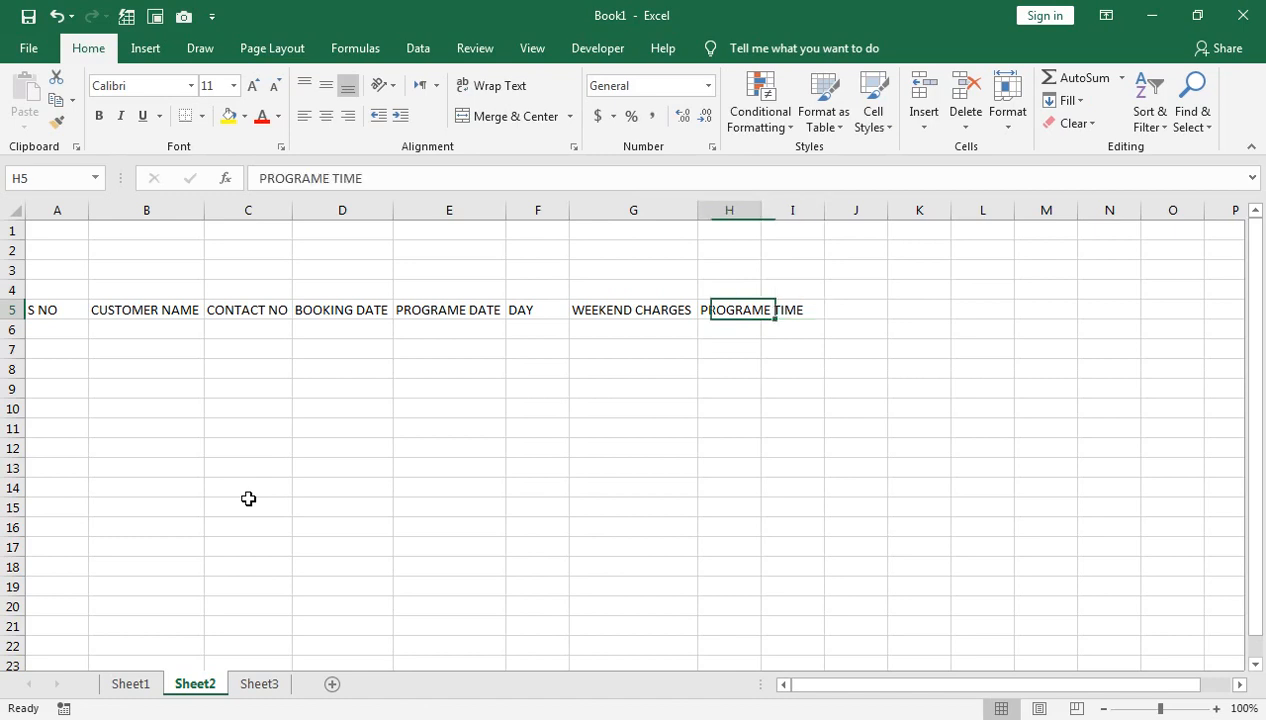
pyautogui.hotkey('alt', 'o')
pyautogui.press('c')
pyautogui.press('a')
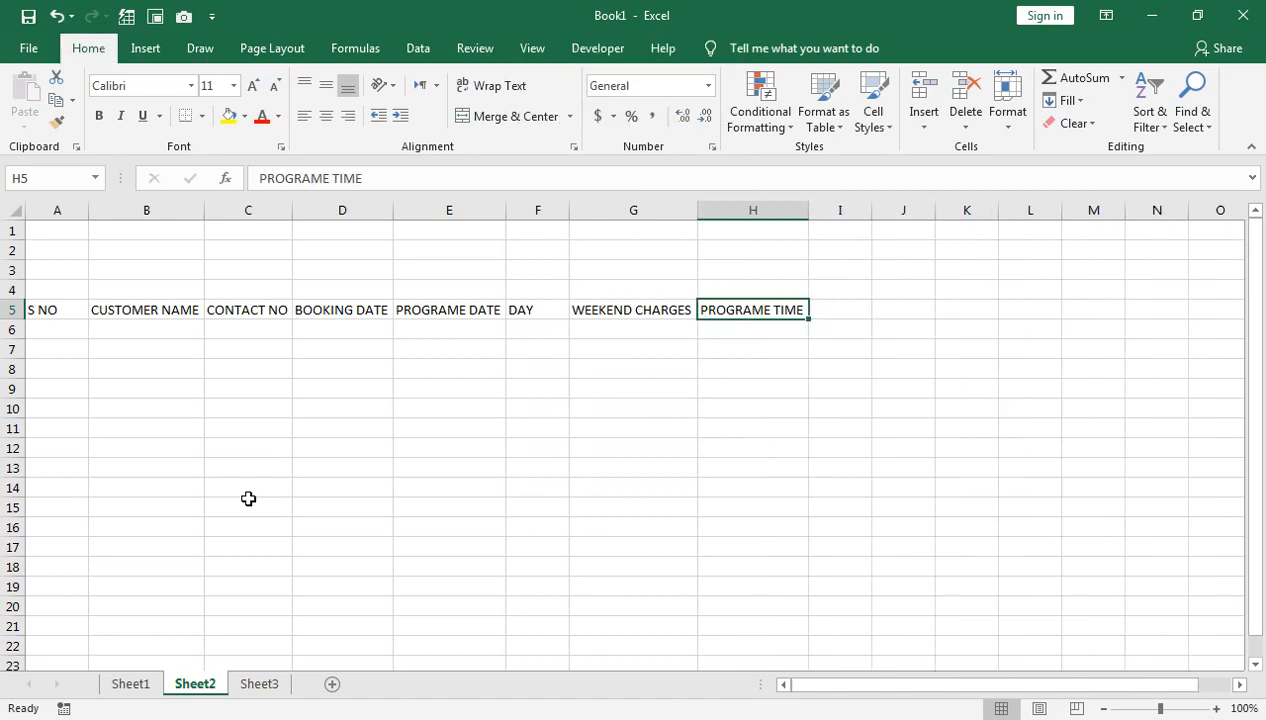
# Enter the header TABLE SERVICE CHARGES in cell I5.
pyautogui.press('Right')
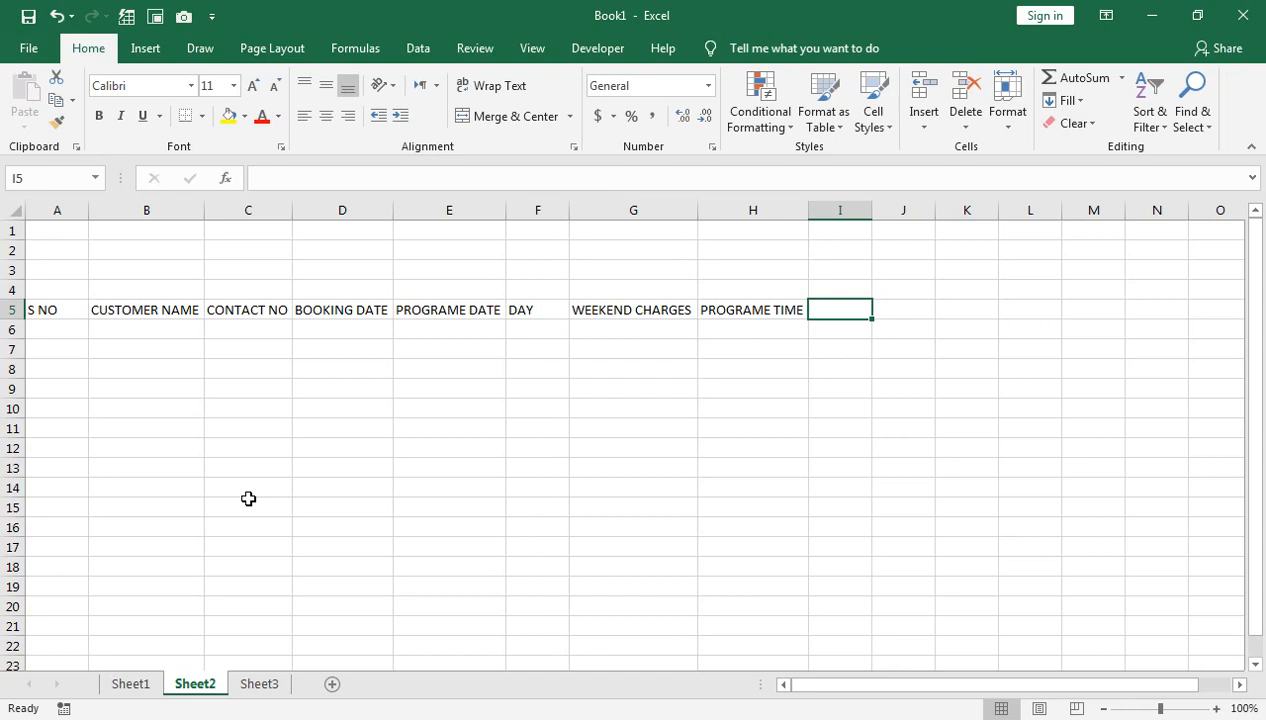
pyautogui.write('TABLE SERVICE CHARGES')
pyautogui.press('Return')
pyautogui.press('Up')
pyautogui.write('OCA')
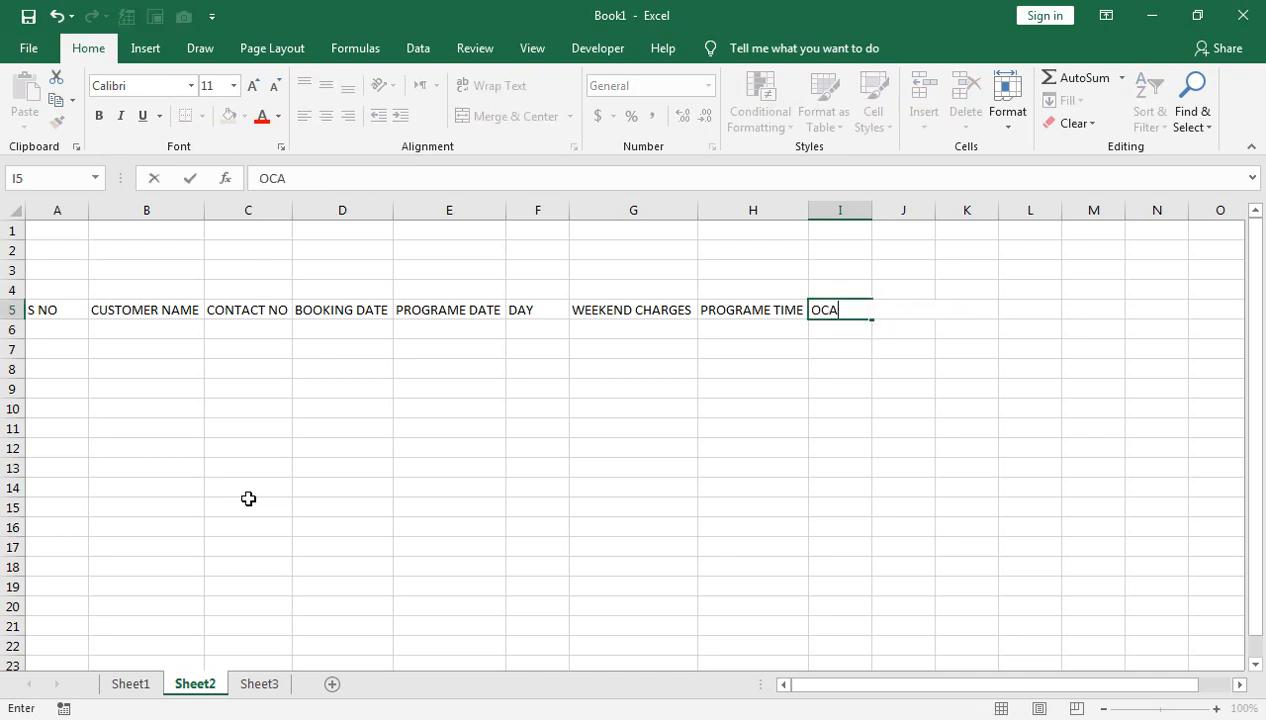
pyautogui.press('Return')
pyautogui.hotkey('ctrl', 'z')
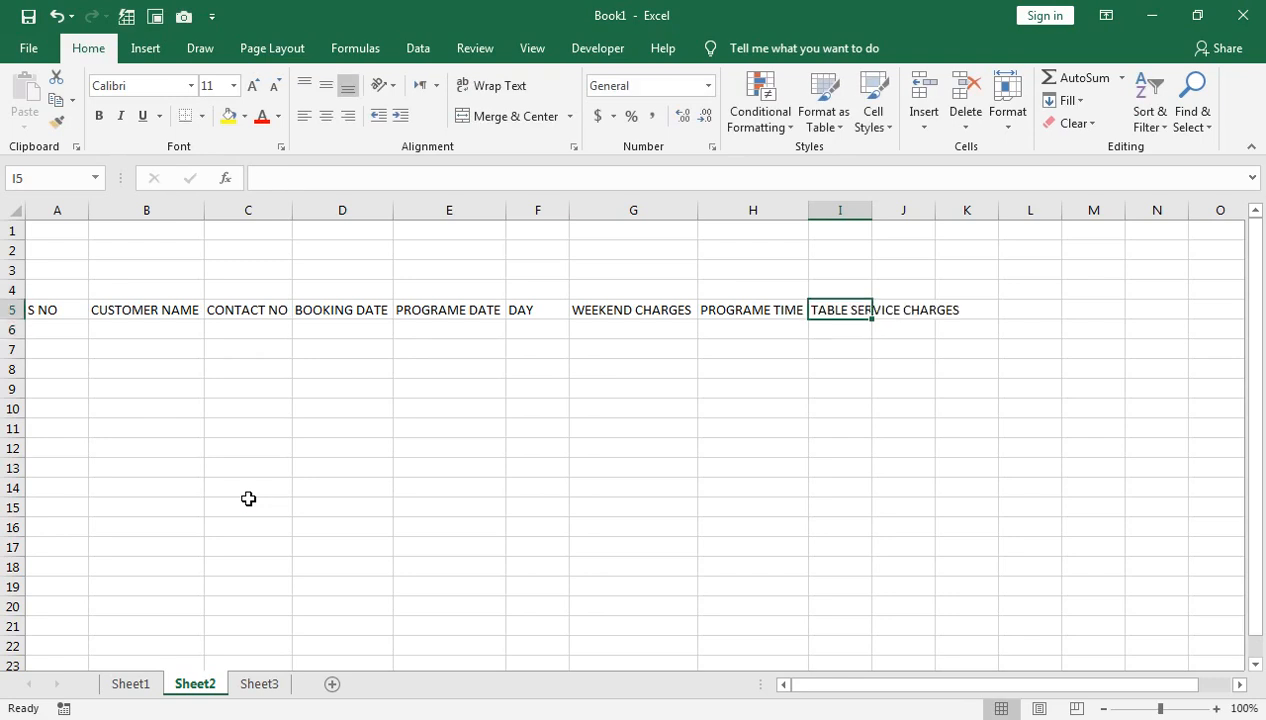
pyautogui.press('Return')
pyautogui.press('Up')
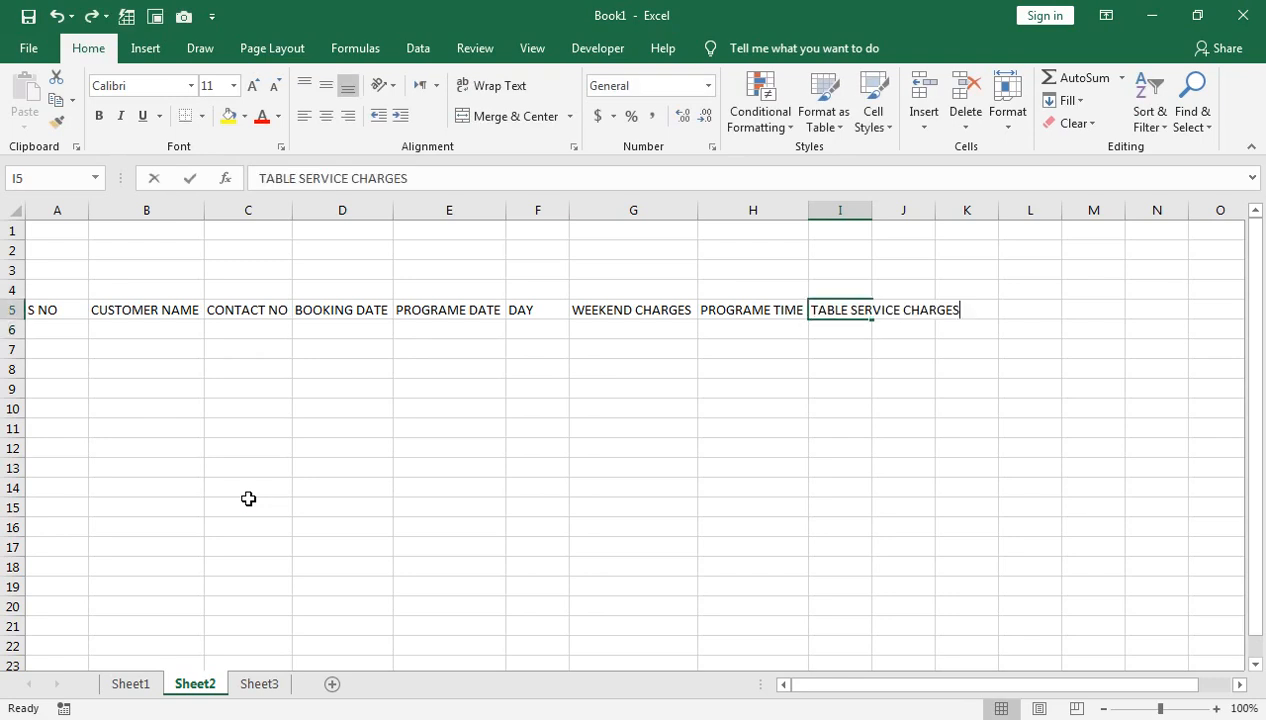
pyautogui.write('OCA')
pyautogui.press('Return')
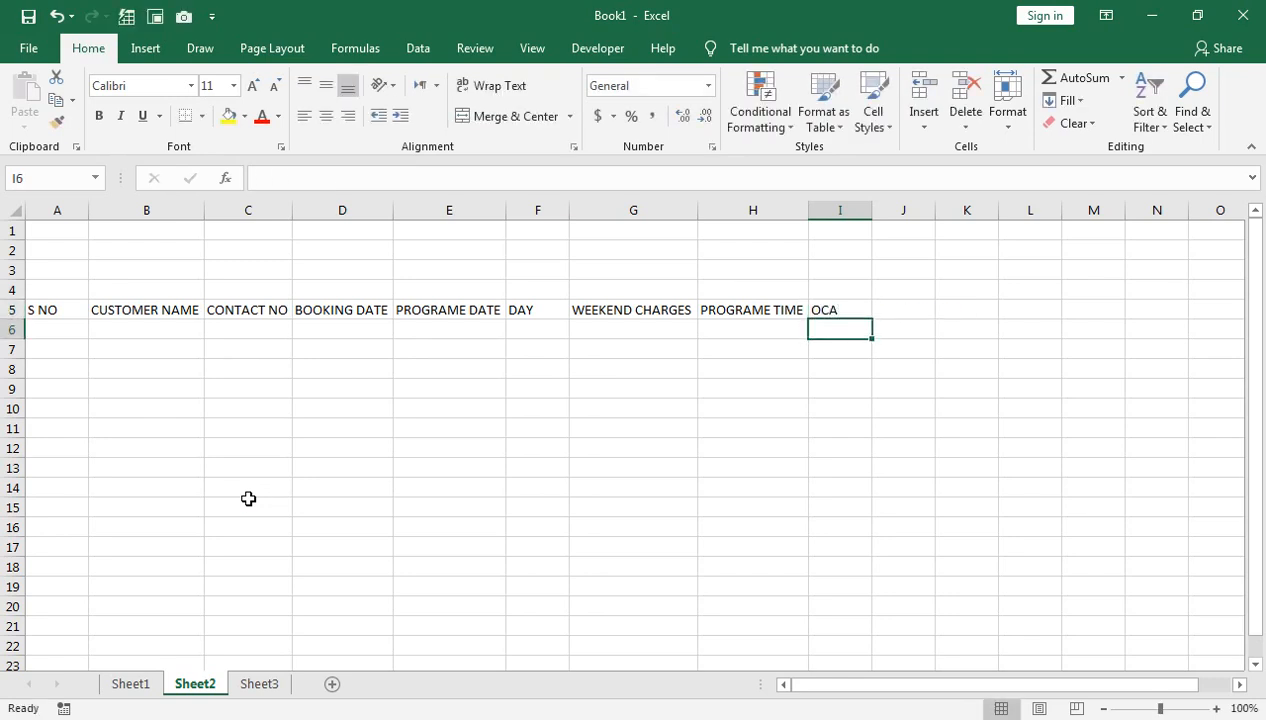
pyautogui.hotkey('ctrl', 'z')
# Autofit column I to the TABLE SERVICE CHARGES header.
pyautogui.hotkey('alt', 'o')
pyautogui.press('c')
pyautogui.press('a')
# Enter EVNET as the header in cell J5.
pyautogui.press('Right')
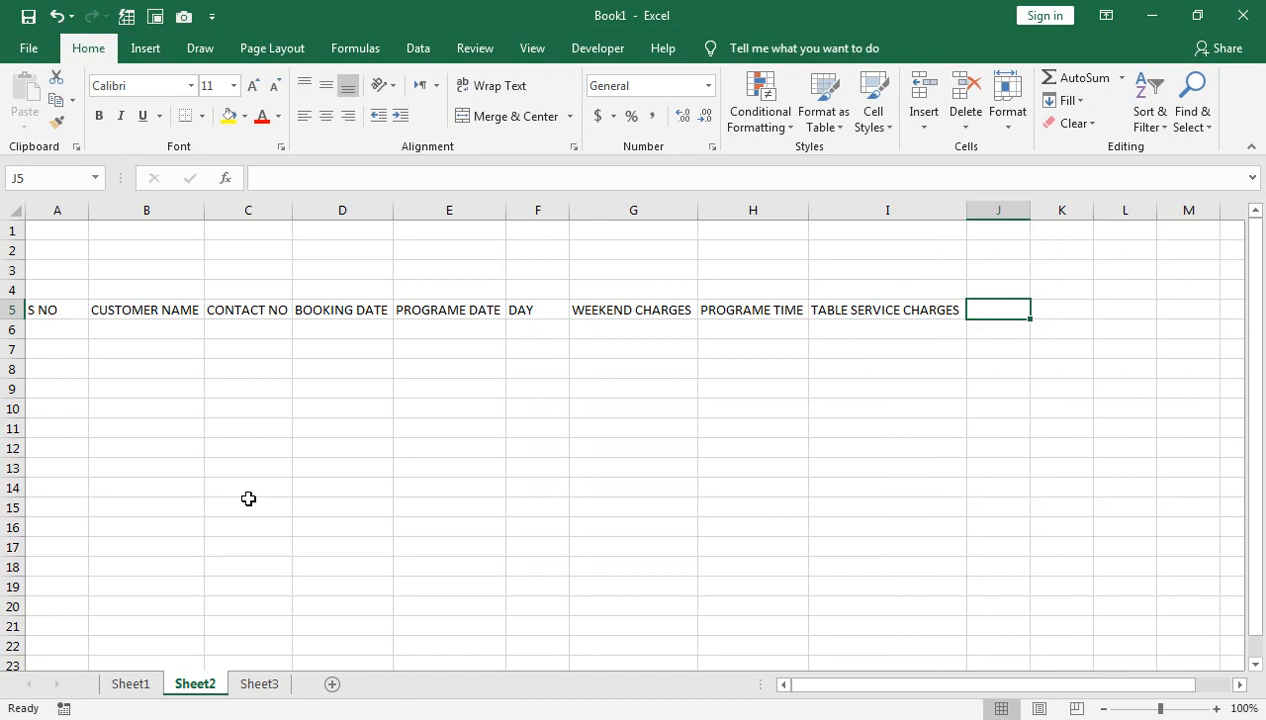
pyautogui.write('eVENT')
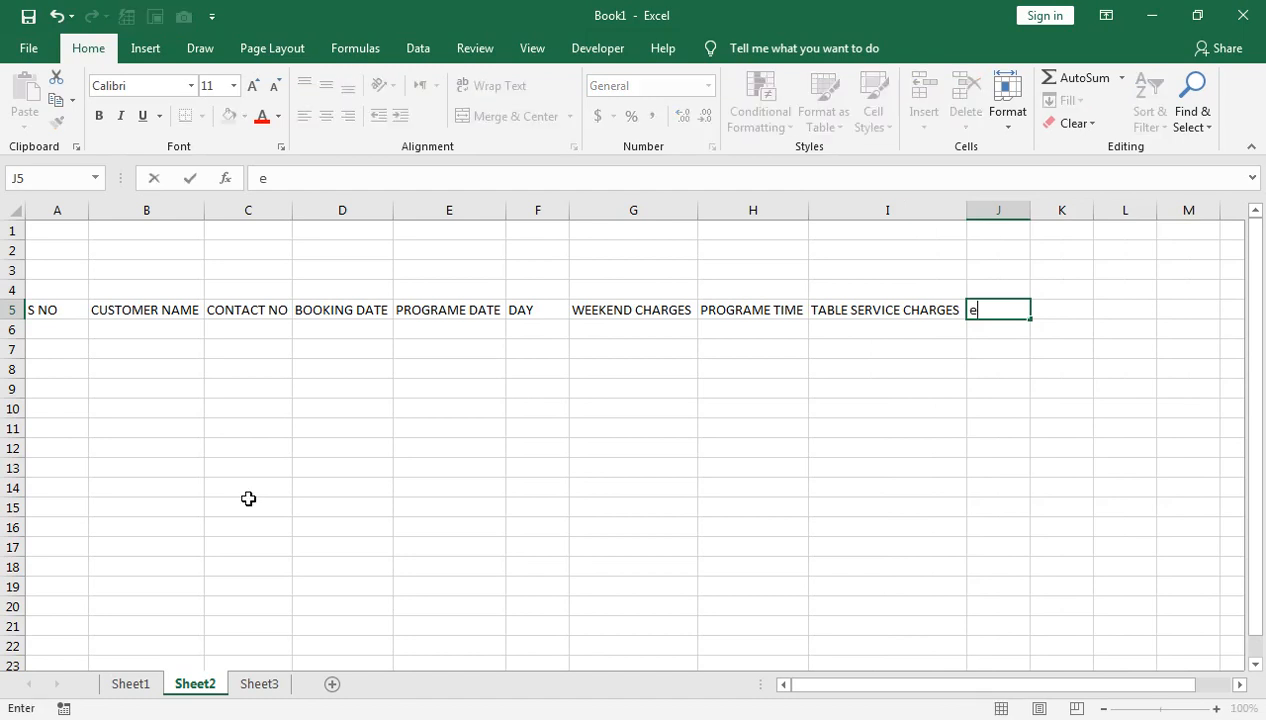
pyautogui.press('BackSpace')
pyautogui.press('BackSpace')
pyautogui.press('BackSpace')
pyautogui.press('BackSpace')
pyautogui.press('BackSpace')
pyautogui.write('EVNET')
pyautogui.press('Tab')
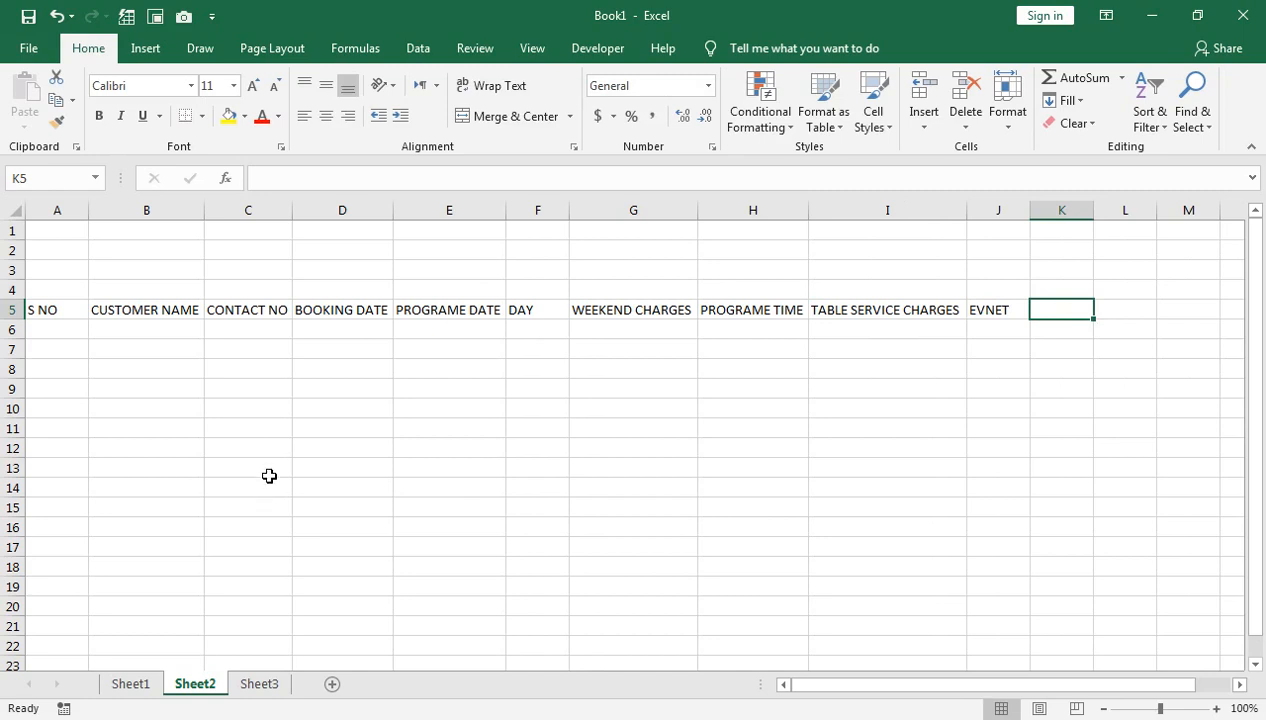
# Correct the header in cell J5 to EVENT.
pyautogui.click(990, 312)
pyautogui.doubleClick(990, 312)
pyautogui.write('E')
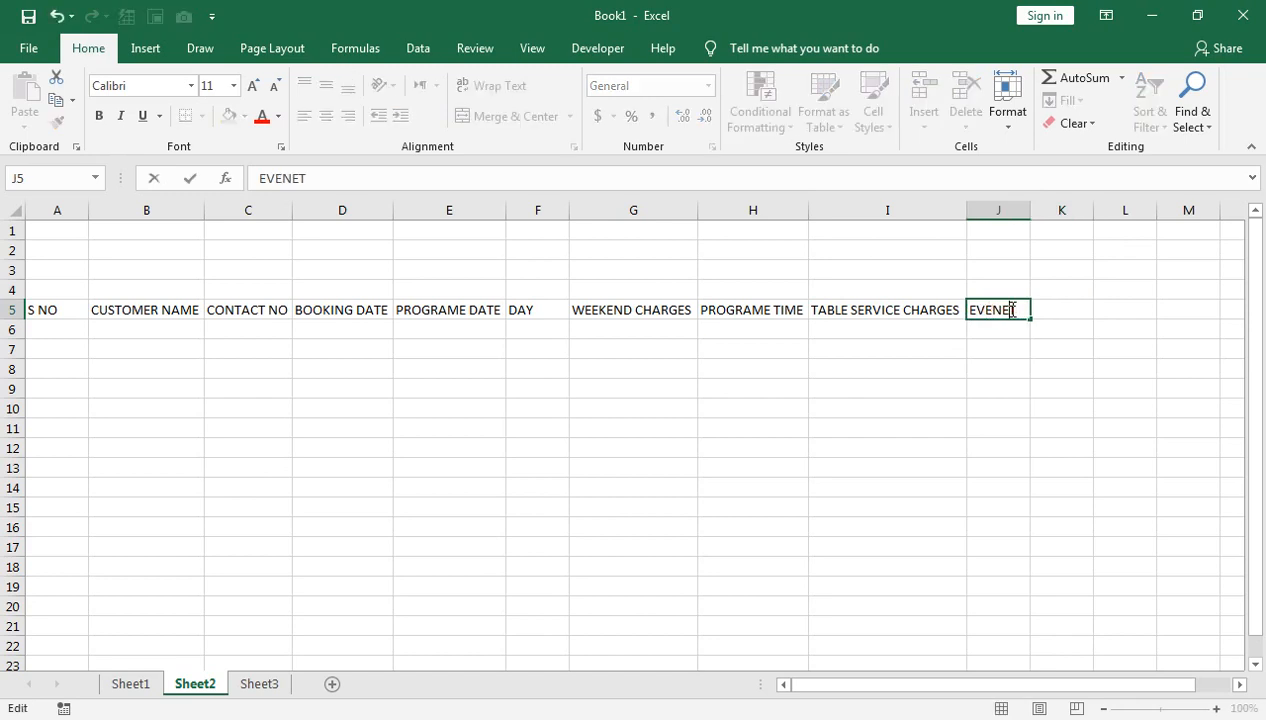
pyautogui.press('BackSpace')
pyautogui.press('Tab')
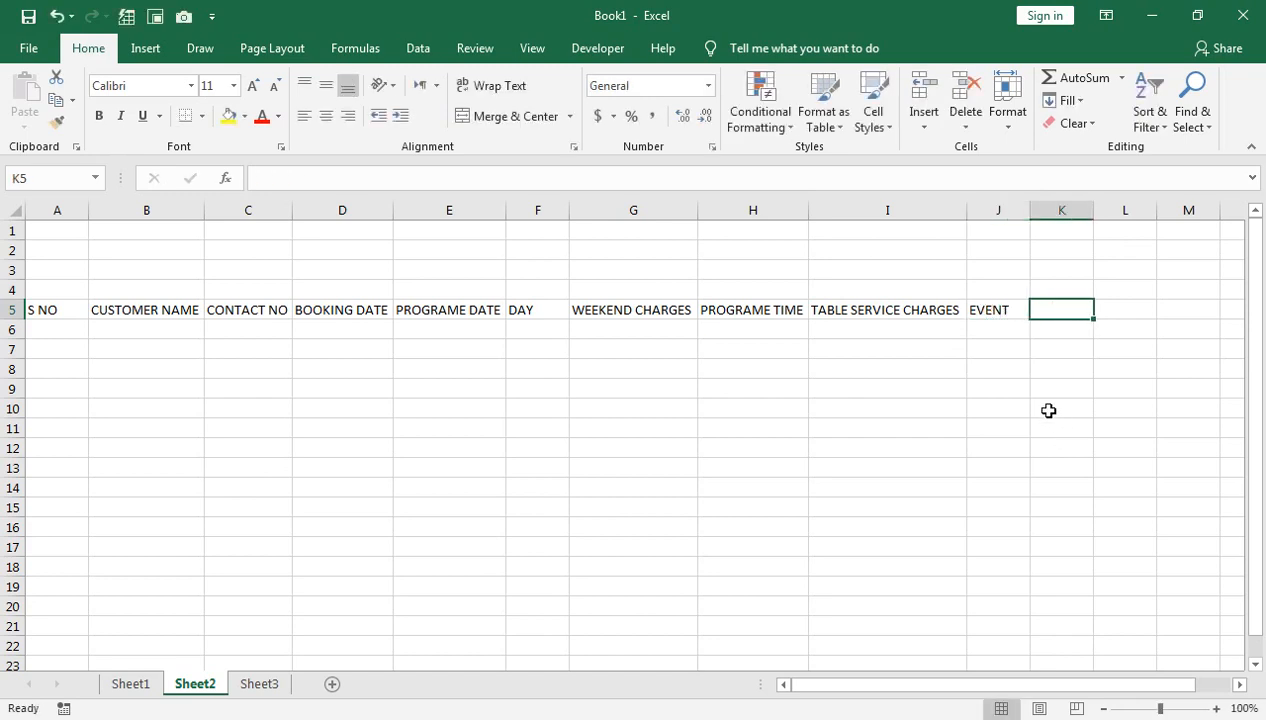
# Enter the header ENTRY in capitals in cell K5.
pyautogui.write('eNTRY')
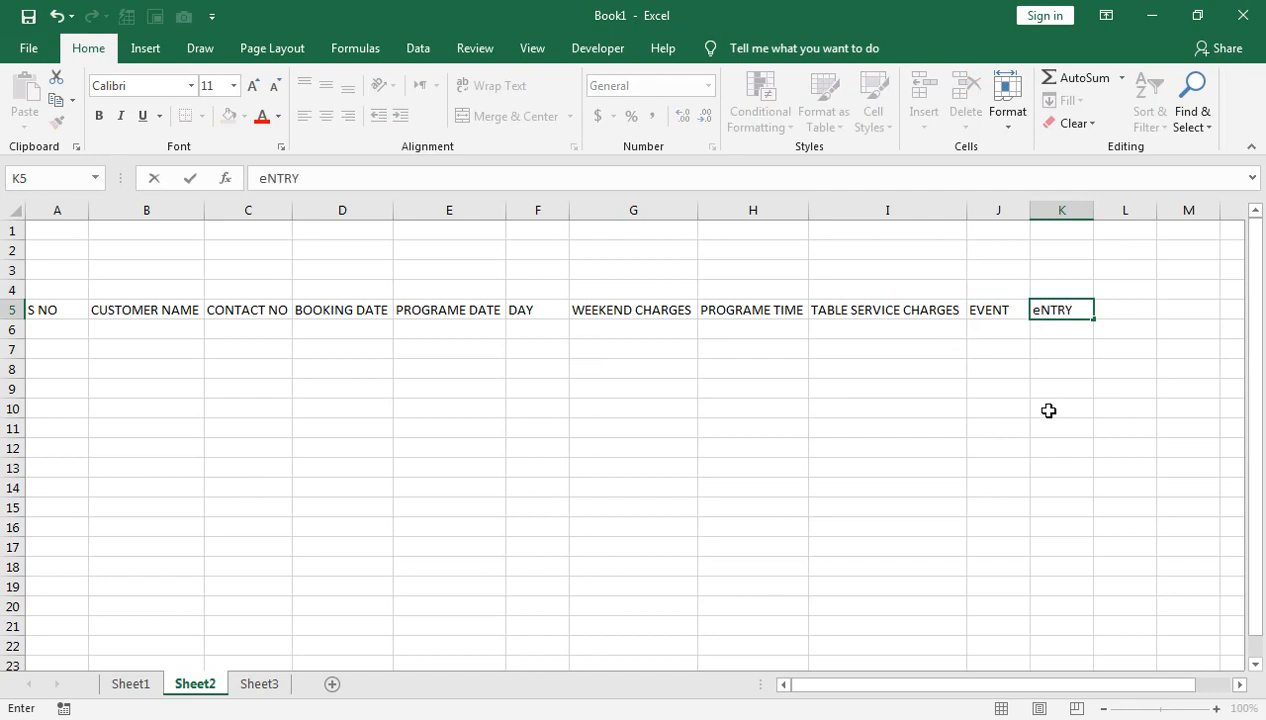
pyautogui.press('BackSpace')
pyautogui.press('BackSpace')
pyautogui.press('BackSpace')
pyautogui.press('BackSpace')
pyautogui.press('BackSpace')
pyautogui.write('ENR')
pyautogui.press('BackSpace')
pyautogui.write('TRY')
pyautogui.press('Tab')
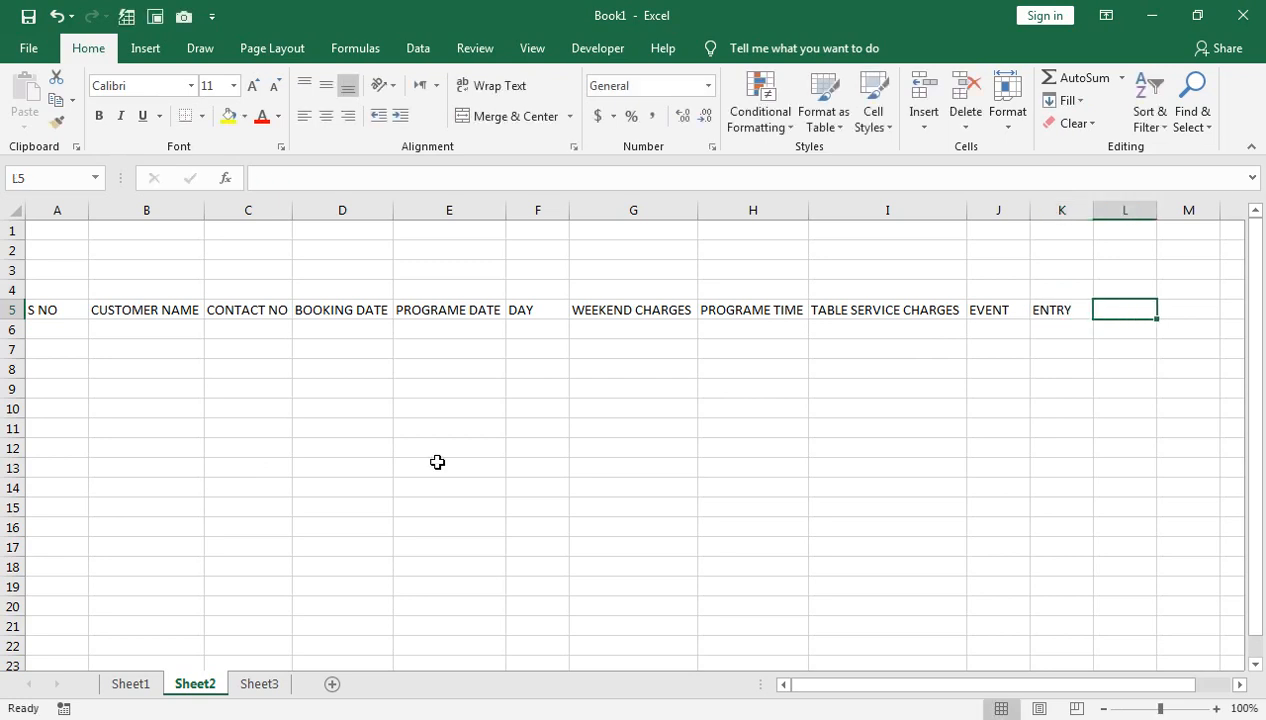
# Enter the header HALL CHARGES in cell L5 and autofit column L to it.
pyautogui.write('HALL CHARGES')
pyautogui.press('Tab')
pyautogui.press('Left')
pyautogui.hotkey('alt', 'h')
pyautogui.press('o')
pyautogui.press('i')
# Enter the headers AMOUNT in cell M5 and 20% ADVANCE in cell N5.
pyautogui.press('Right')
pyautogui.write('AMOUNT')
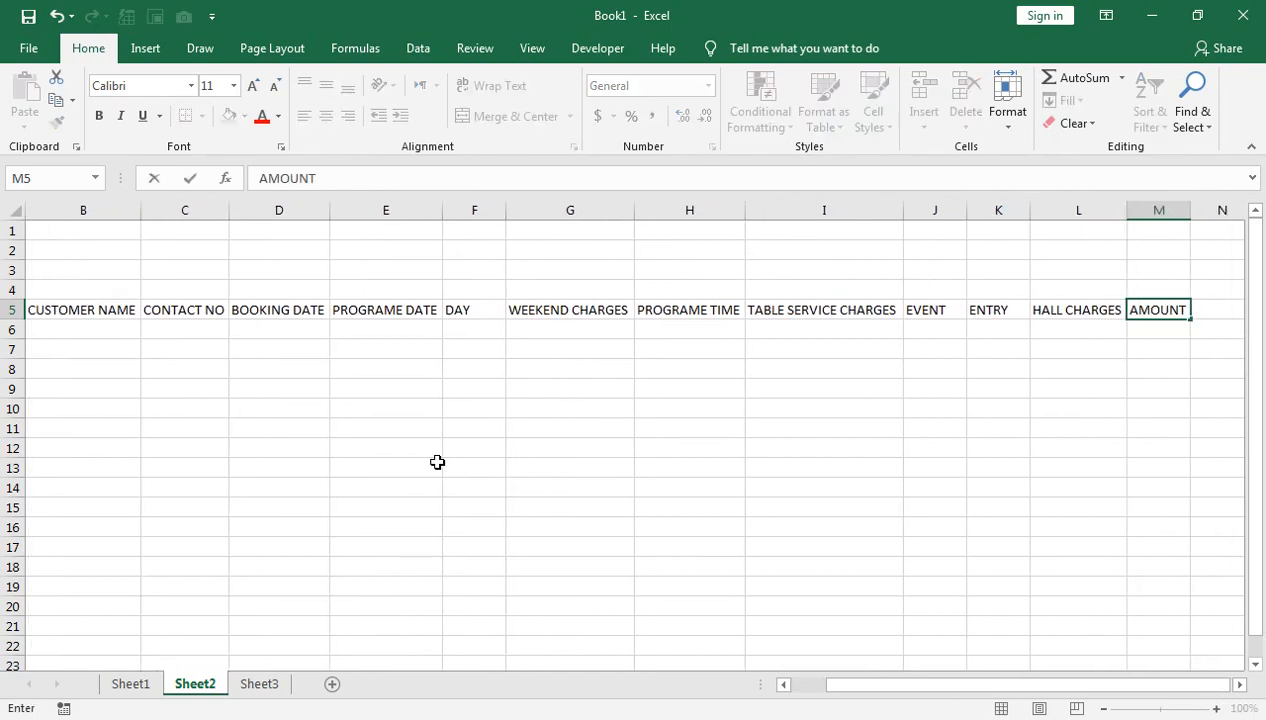
pyautogui.press('Tab')
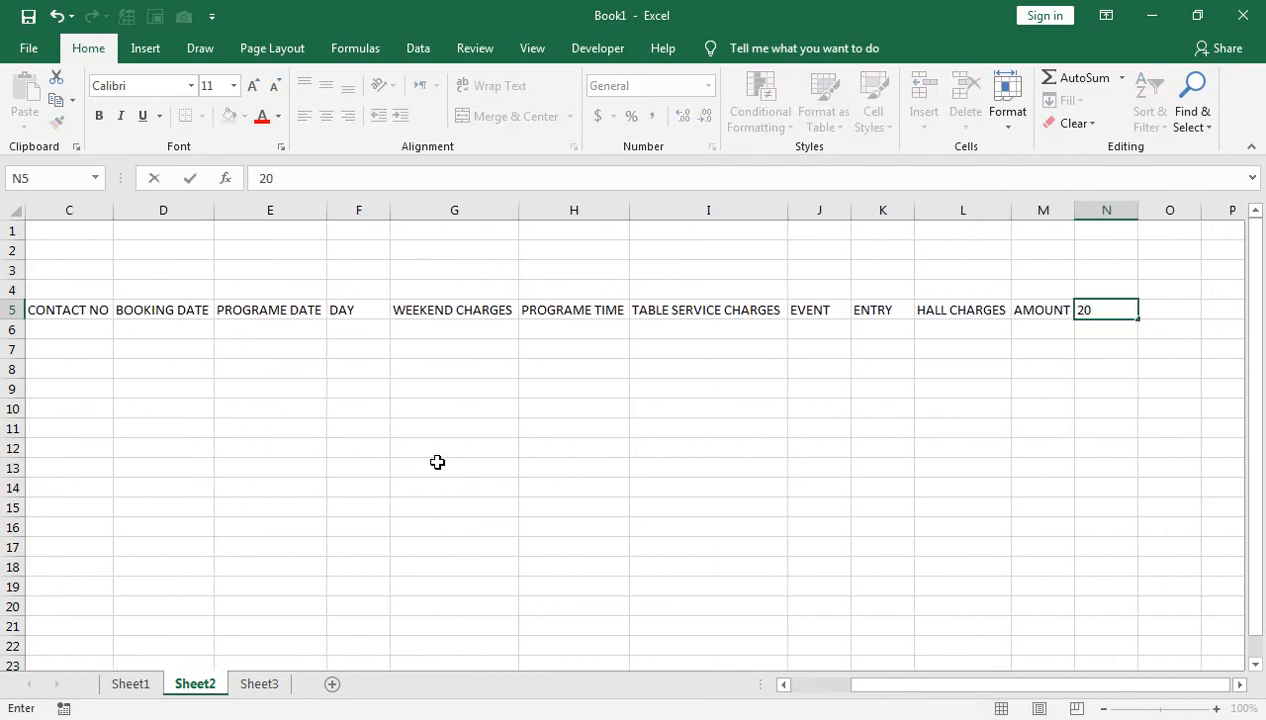
pyautogui.write('ADVAN')
pyautogui.press('Tab')
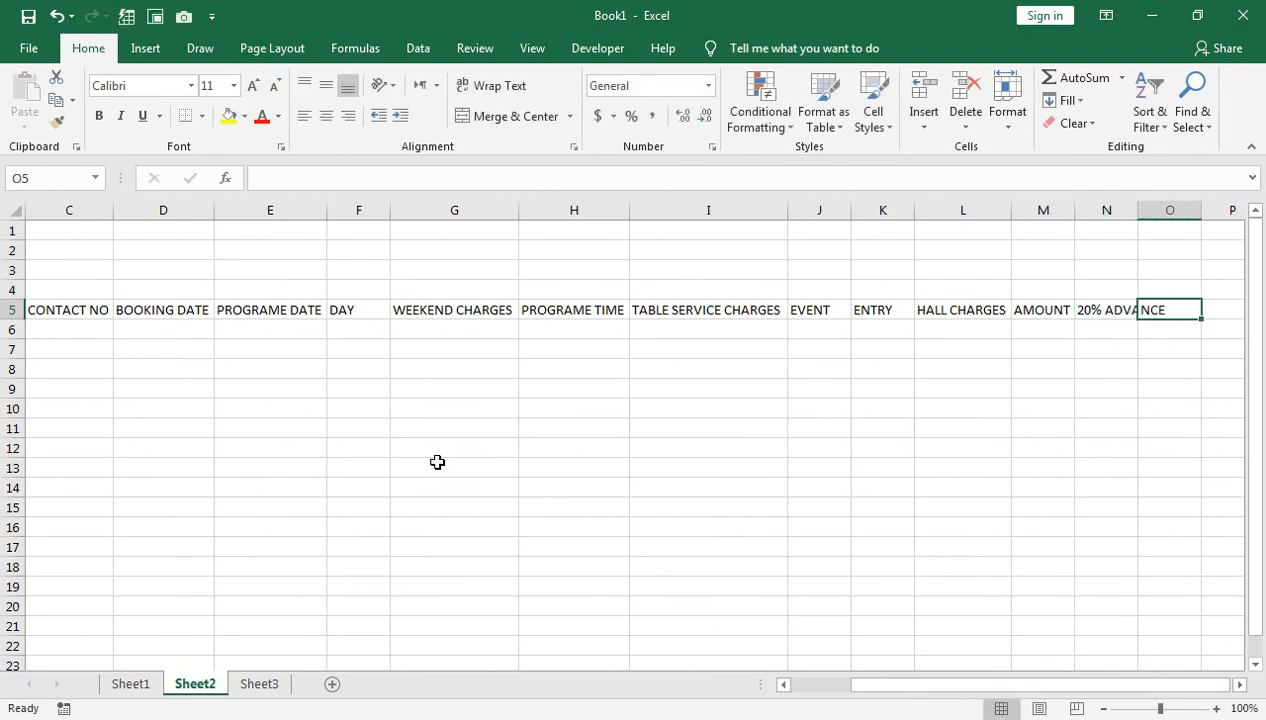
# Autofit column N to the 20% ADVANCE header.
pyautogui.press('Left')
pyautogui.hotkey('alt', 'o')
pyautogui.press('c')
pyautogui.press('a')
pyautogui.press('Right')
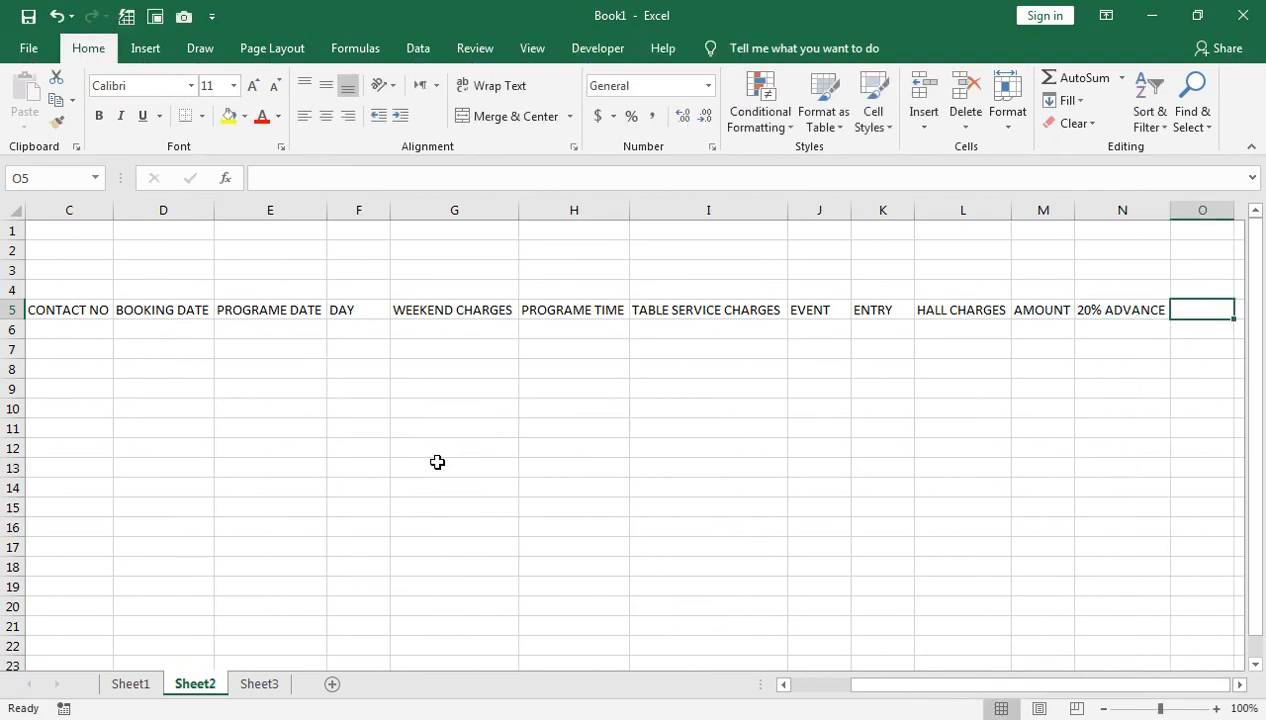
pyautogui.press('Right')
pyautogui.press('Left')
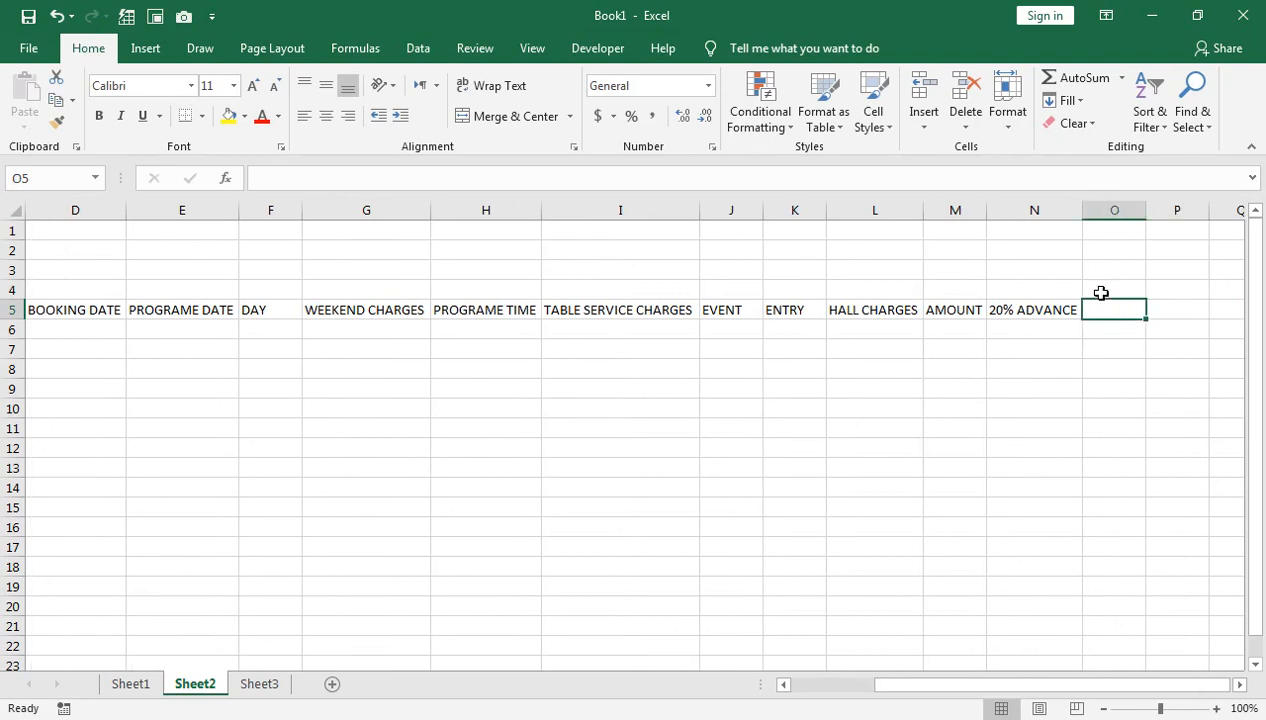
# Extend the header in cell N5 to read 20% ADVANCE P.
pyautogui.click(1060, 316)
pyautogui.doubleClick(1065, 311)
pyautogui.click(1076, 310)
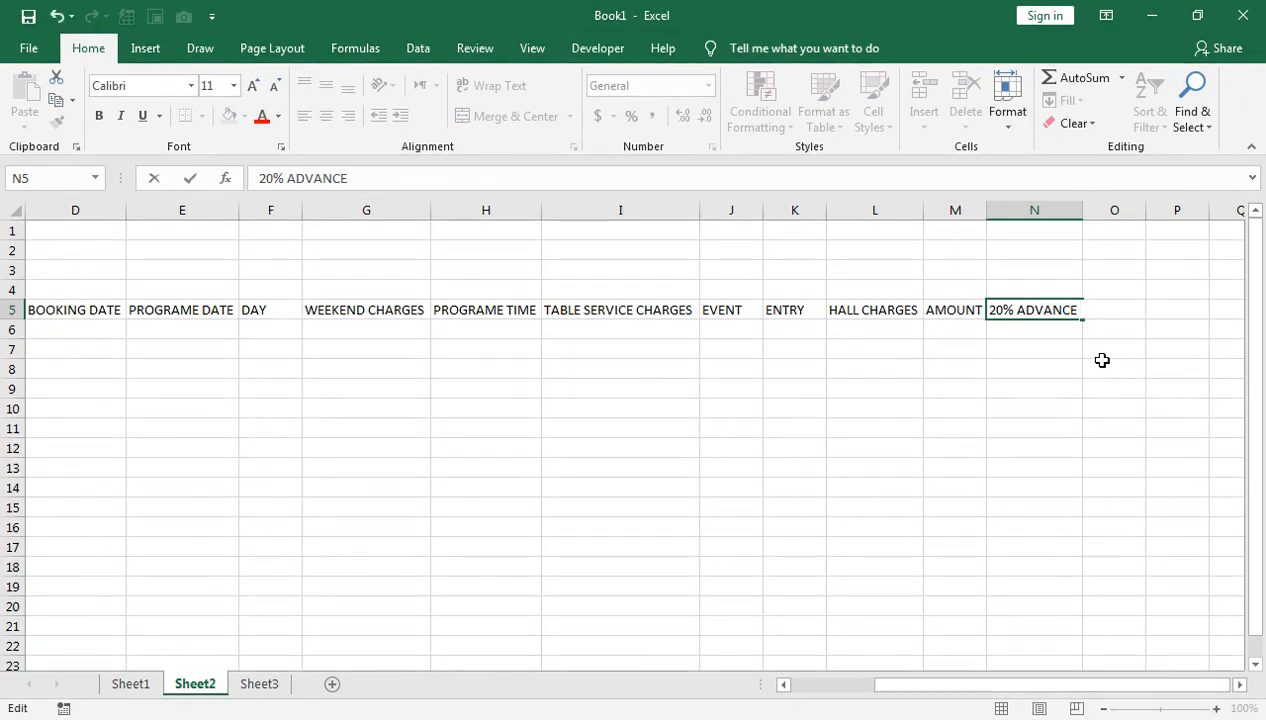
pyautogui.write('P')
pyautogui.press('Tab')
pyautogui.press('Left')
pyautogui.hotkey('alt', 'p')
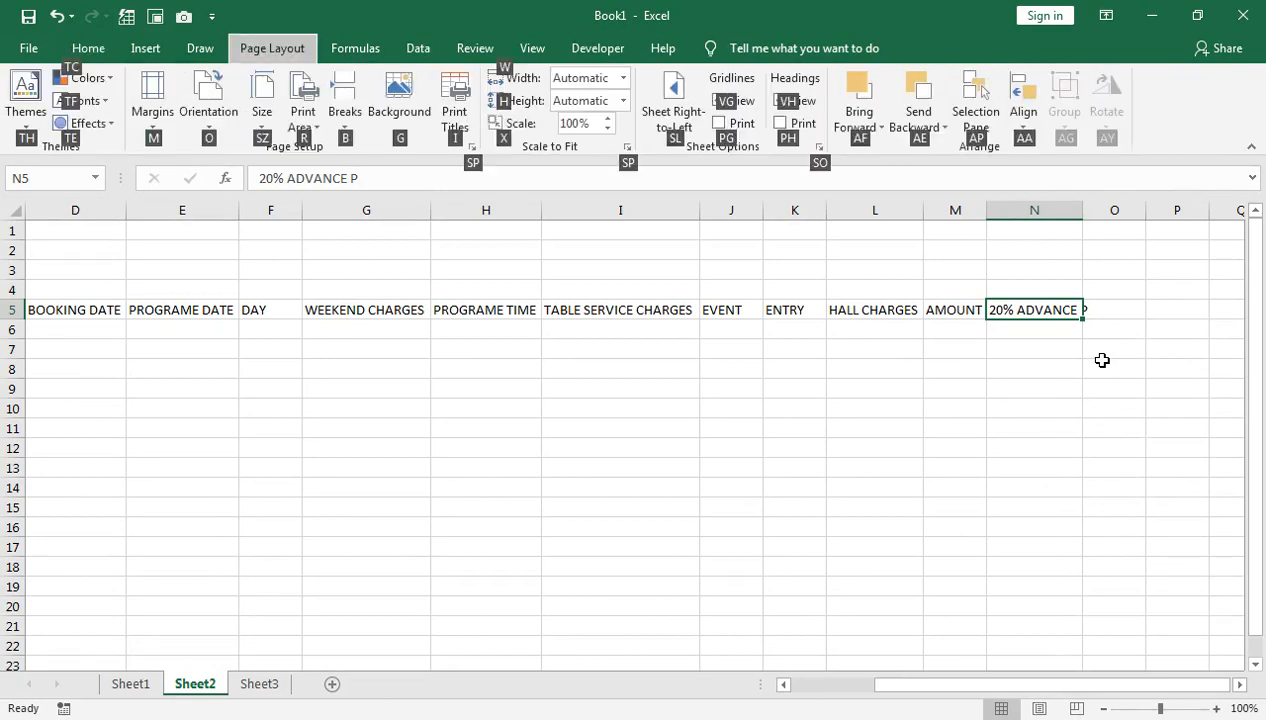
pyautogui.press('o')
pyautogui.press('Escape')
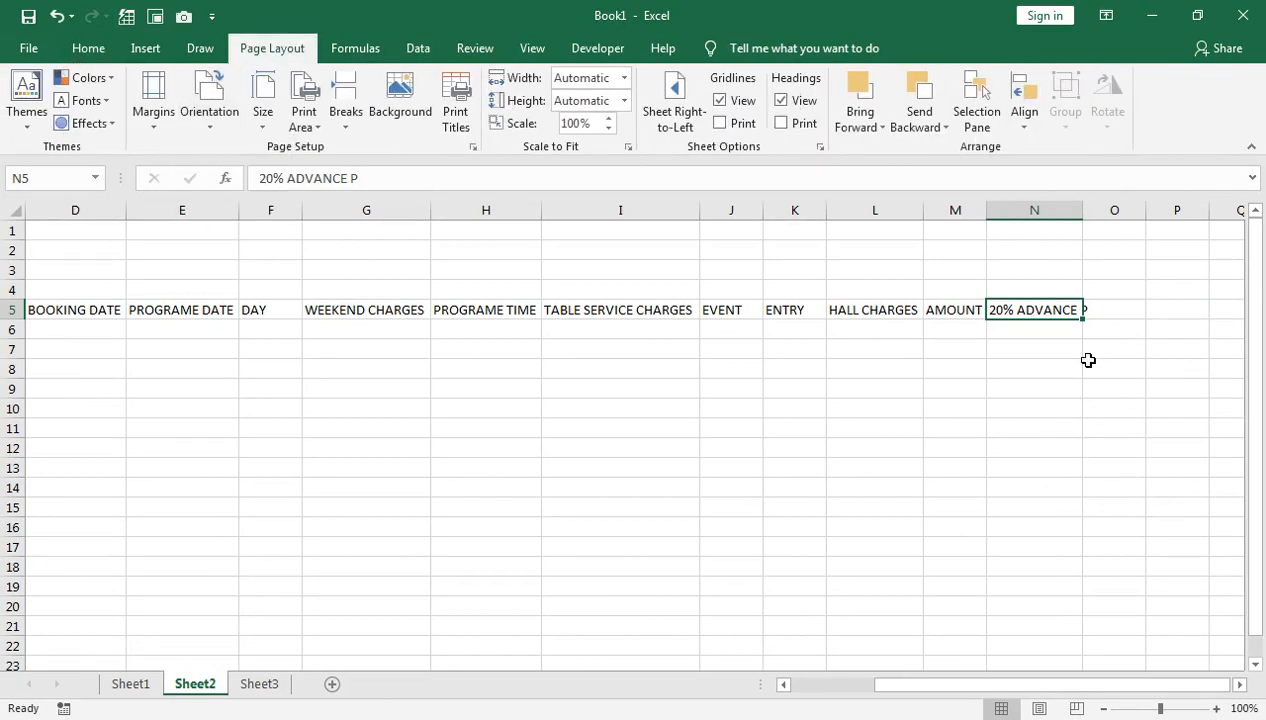
# Autofit column N to the extended 20% ADVANCE P header.
pyautogui.click(1051, 314)
pyautogui.hotkey('alt', 'o')
pyautogui.press('c')
pyautogui.press('a')
# Enter the header BALANCE in capitals in cell O5.
pyautogui.press('Tab')
pyautogui.write('b')
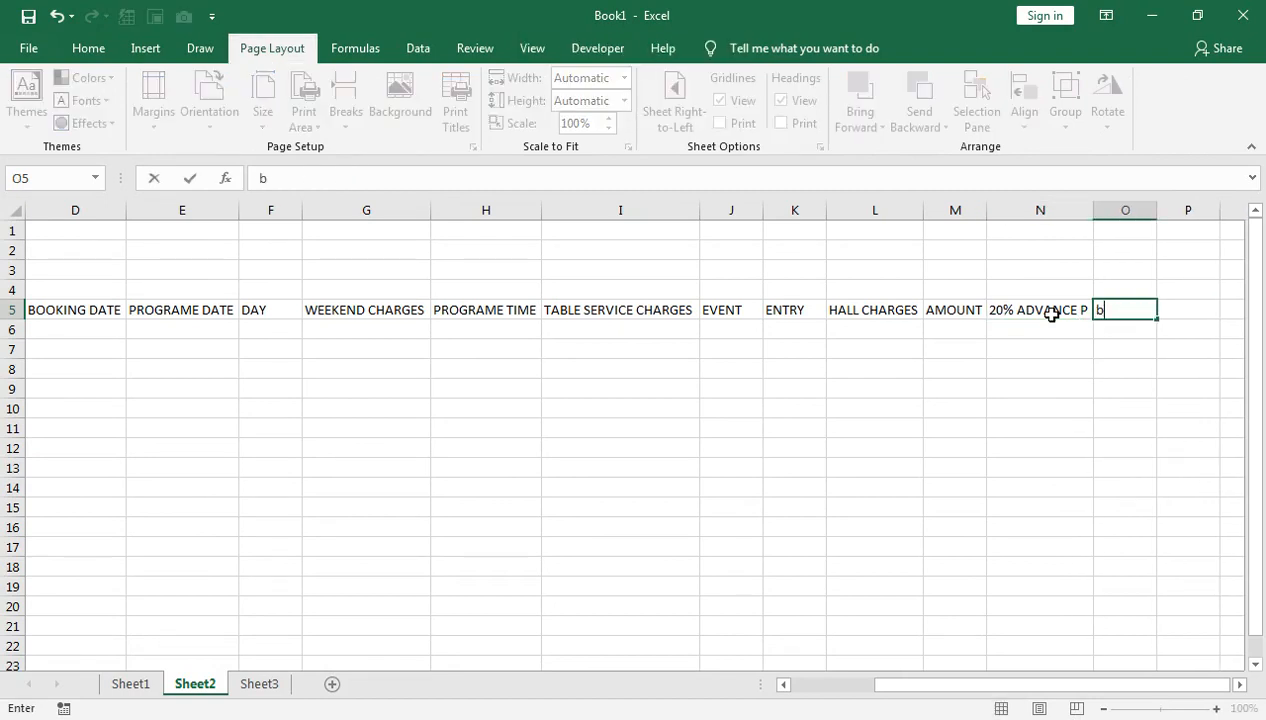
pyautogui.press('BackSpace')
pyautogui.press('BackSpace')
pyautogui.write('BALANCE')
pyautogui.press('Tab')
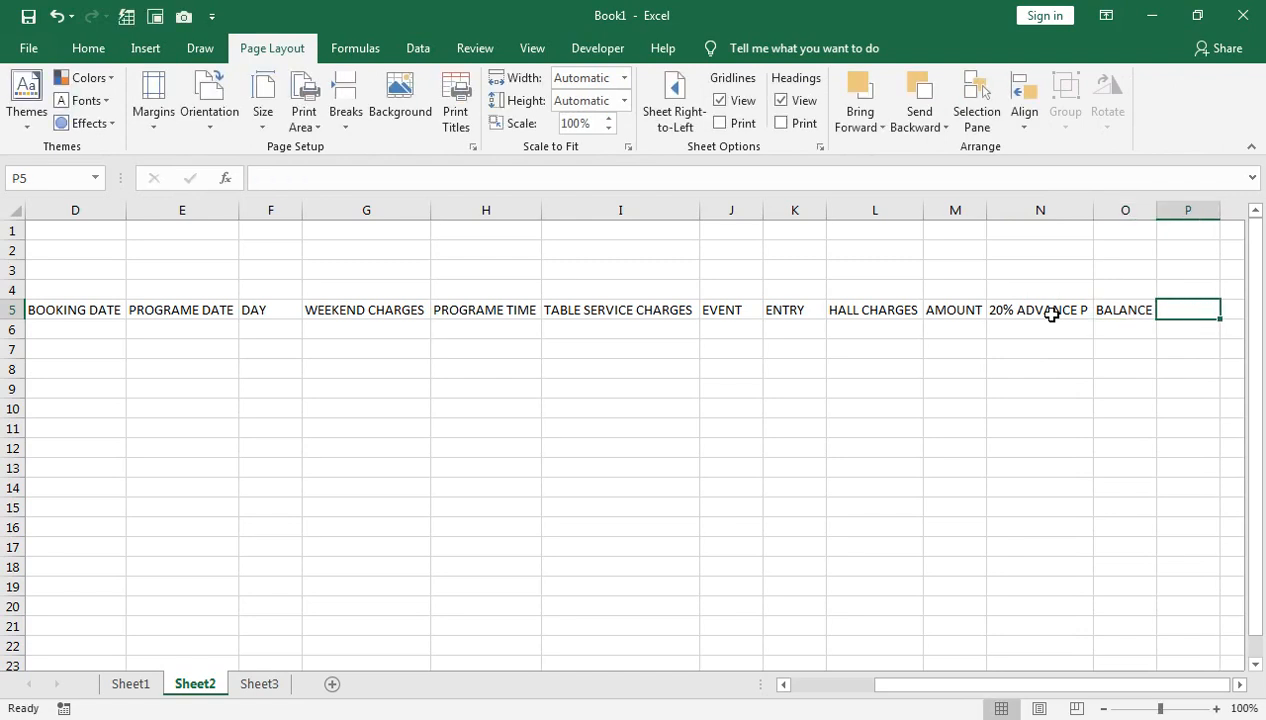
# Enter the header BALANCE RECIVE in cell P5 and autofit column P to it.
pyautogui.write('BALANCE RECIVE')
pyautogui.press('Tab')
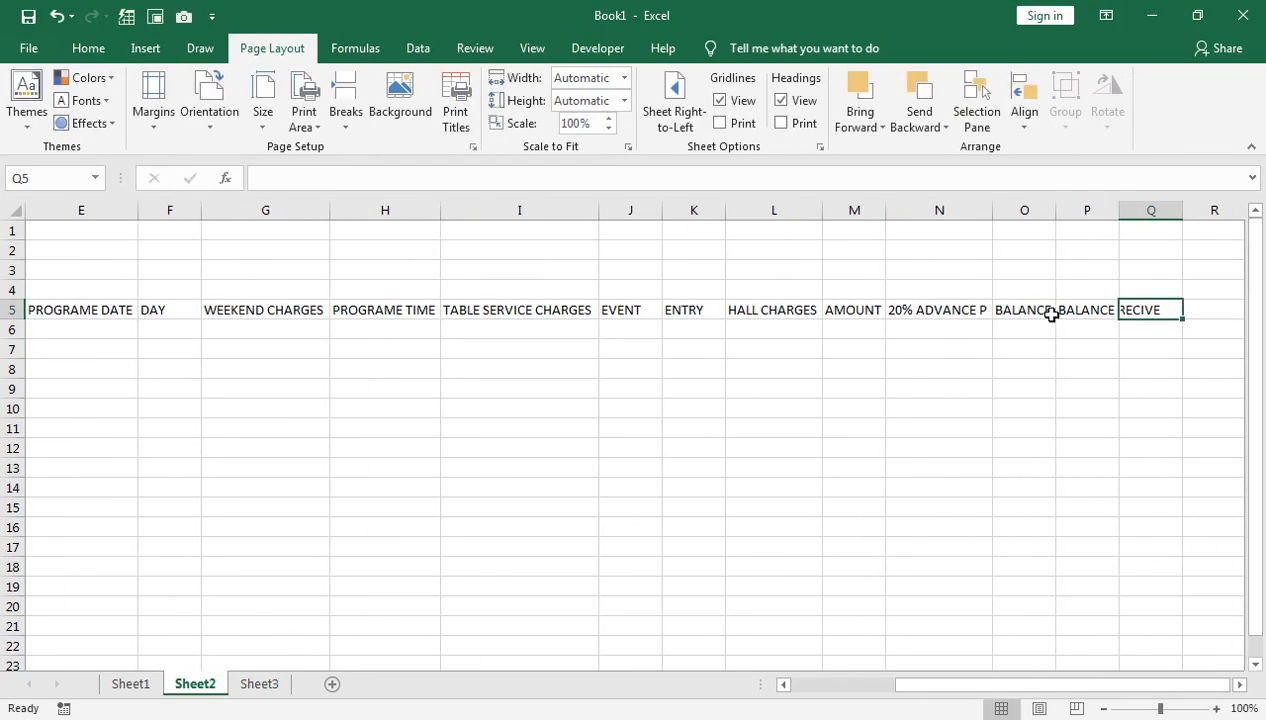
pyautogui.press('Left')
pyautogui.hotkey('alt', 'o')
pyautogui.press('c')
pyautogui.press('a')
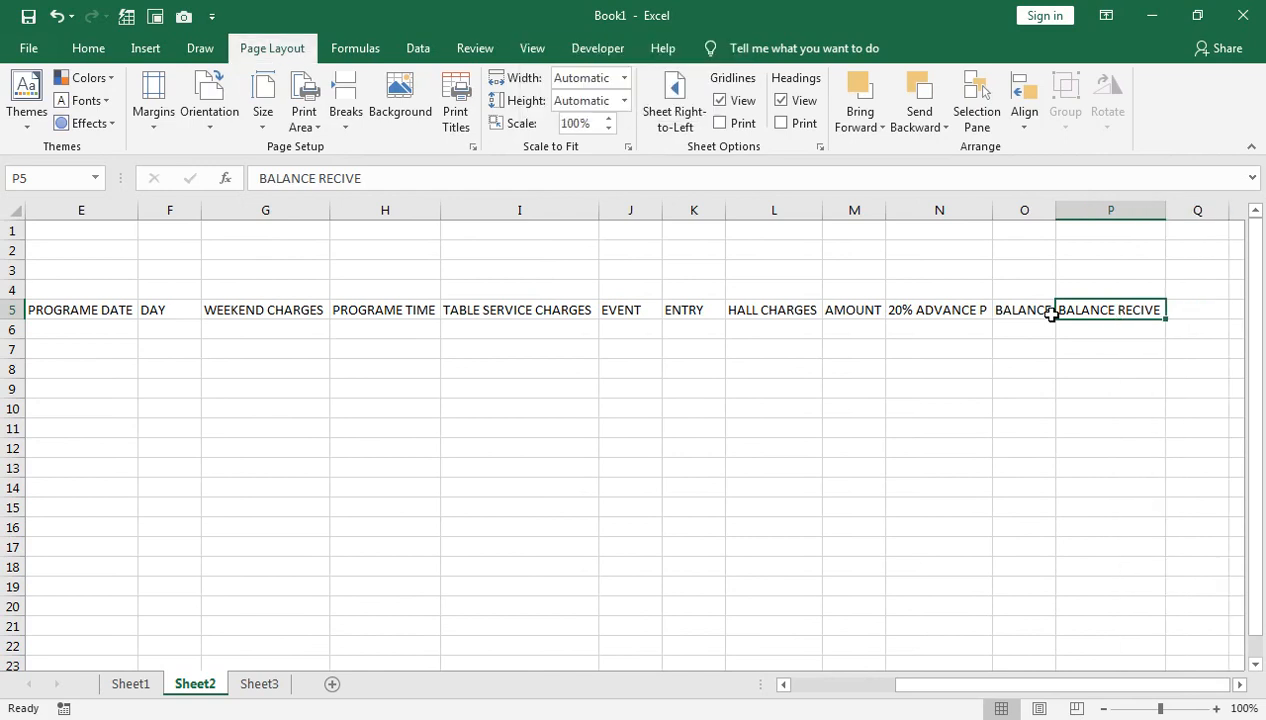
# Enter the header ACCOUNT B in cell Q5 and autofit column Q to it.
pyautogui.press('Right')
pyautogui.press('Right')
pyautogui.press('Left')
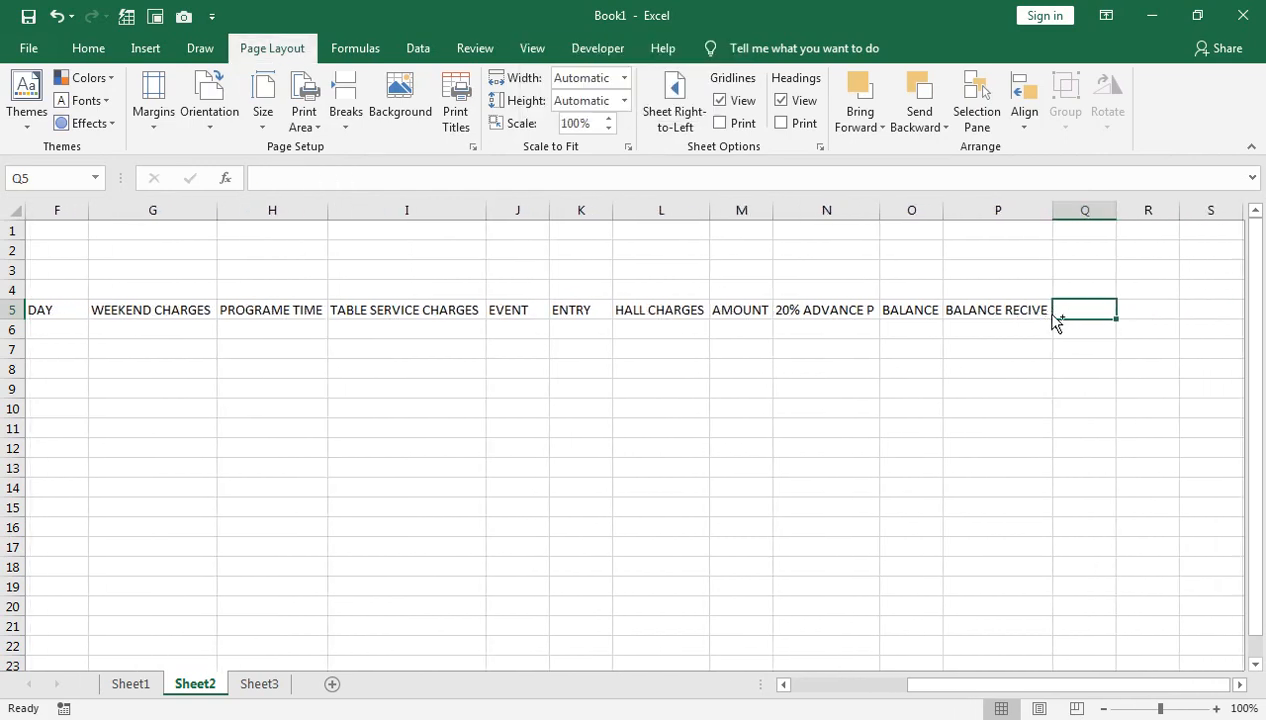
pyautogui.write('ACCOUNT B')
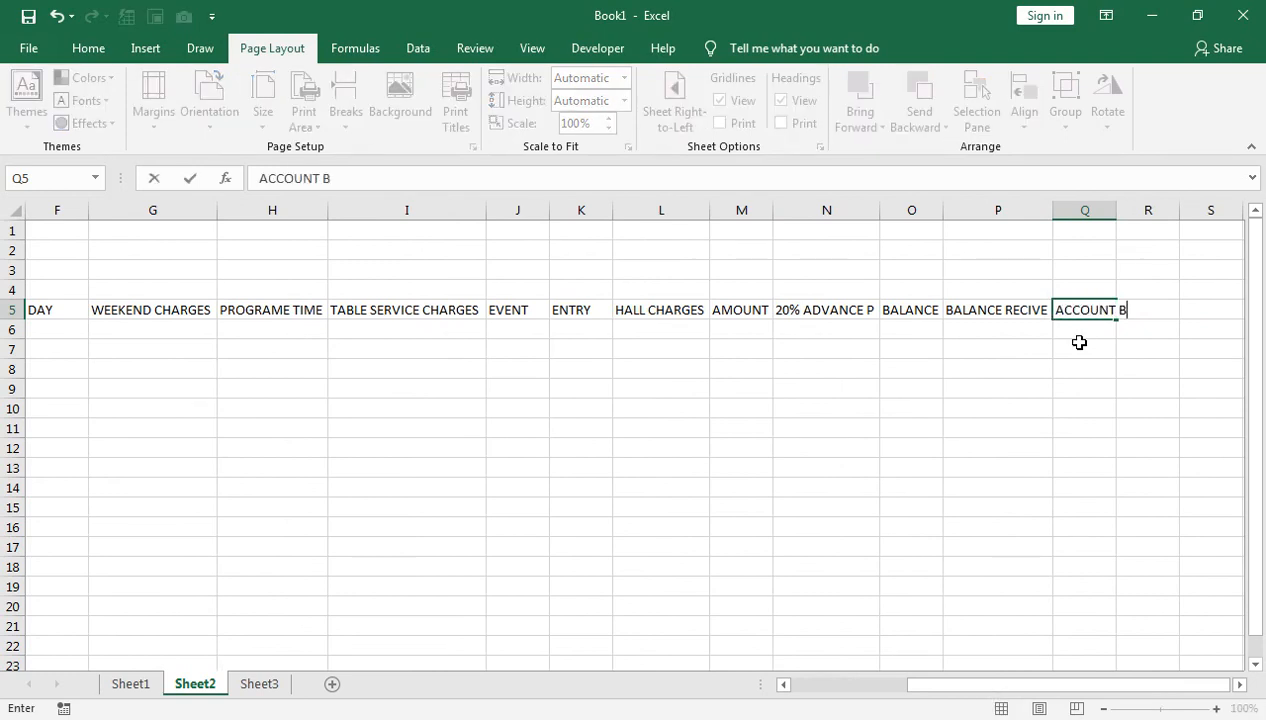
pyautogui.press('Right')
pyautogui.press('Down')
pyautogui.press('Up')
pyautogui.press('Left')
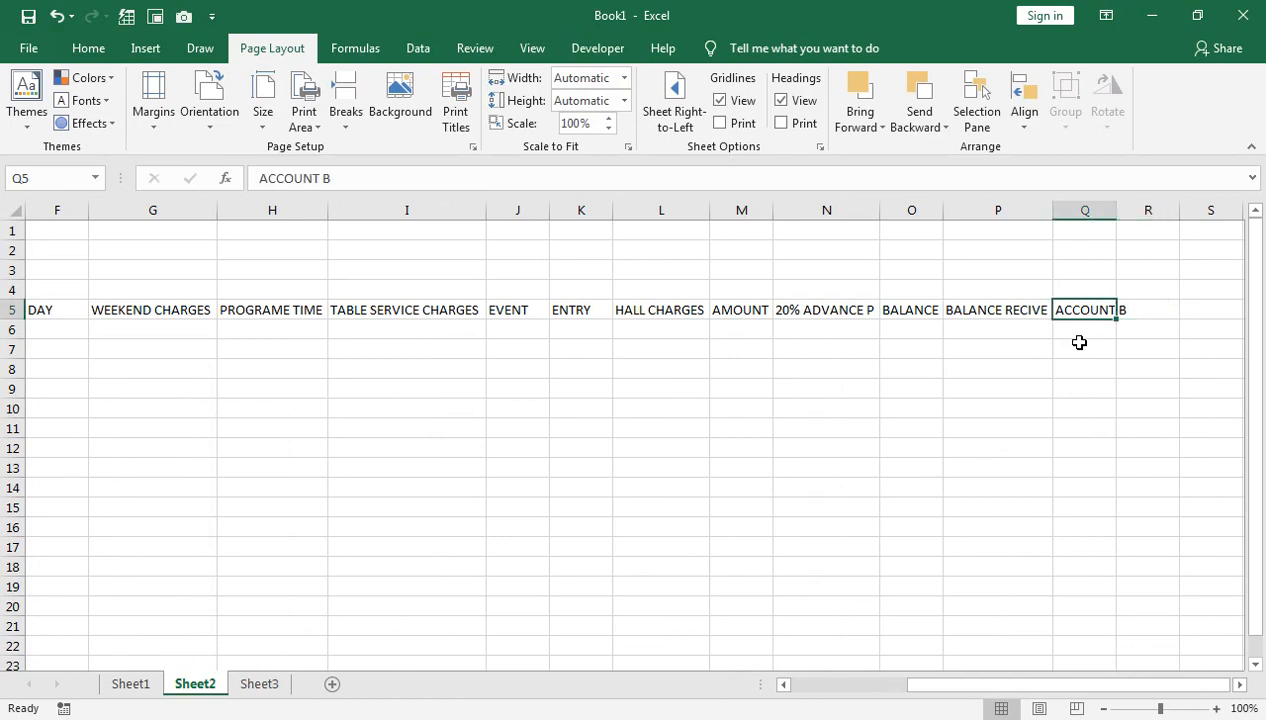
pyautogui.hotkey('alt', 'o')
pyautogui.press('c')
pyautogui.press('a')
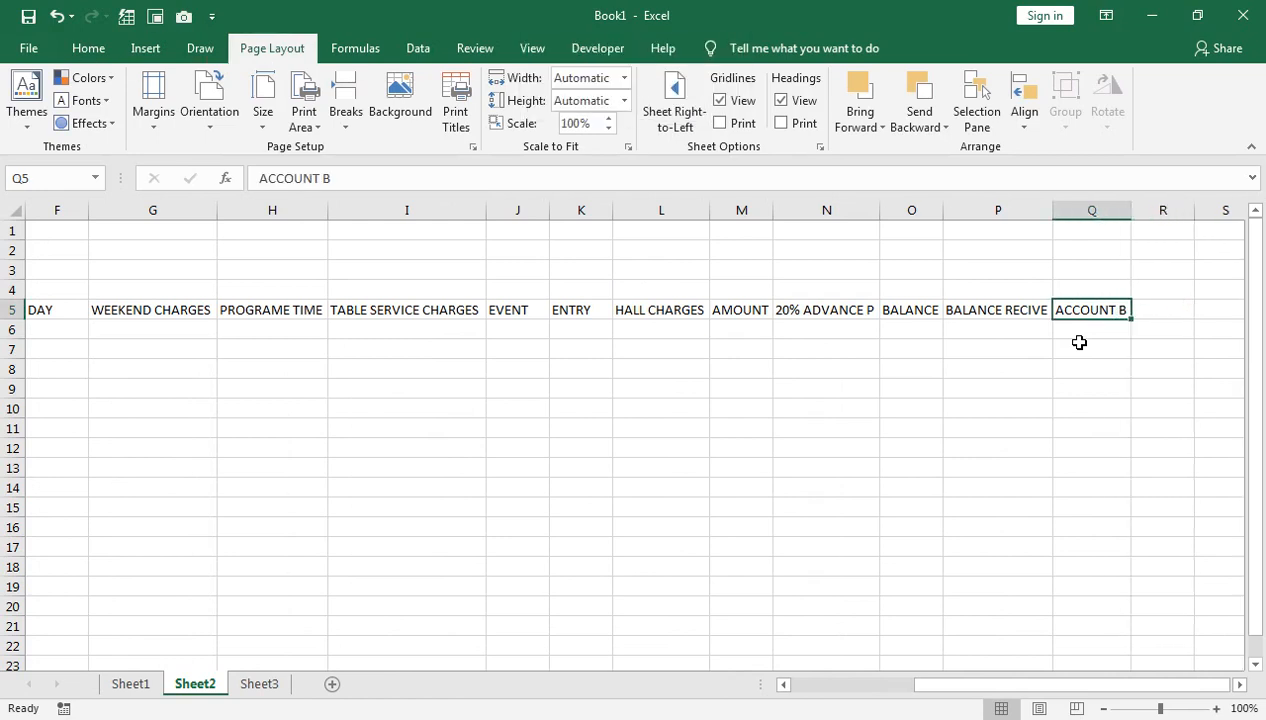
# Enter the header CLEAR DATE in cell R5 and autofit column R to it.
pyautogui.press('Right')
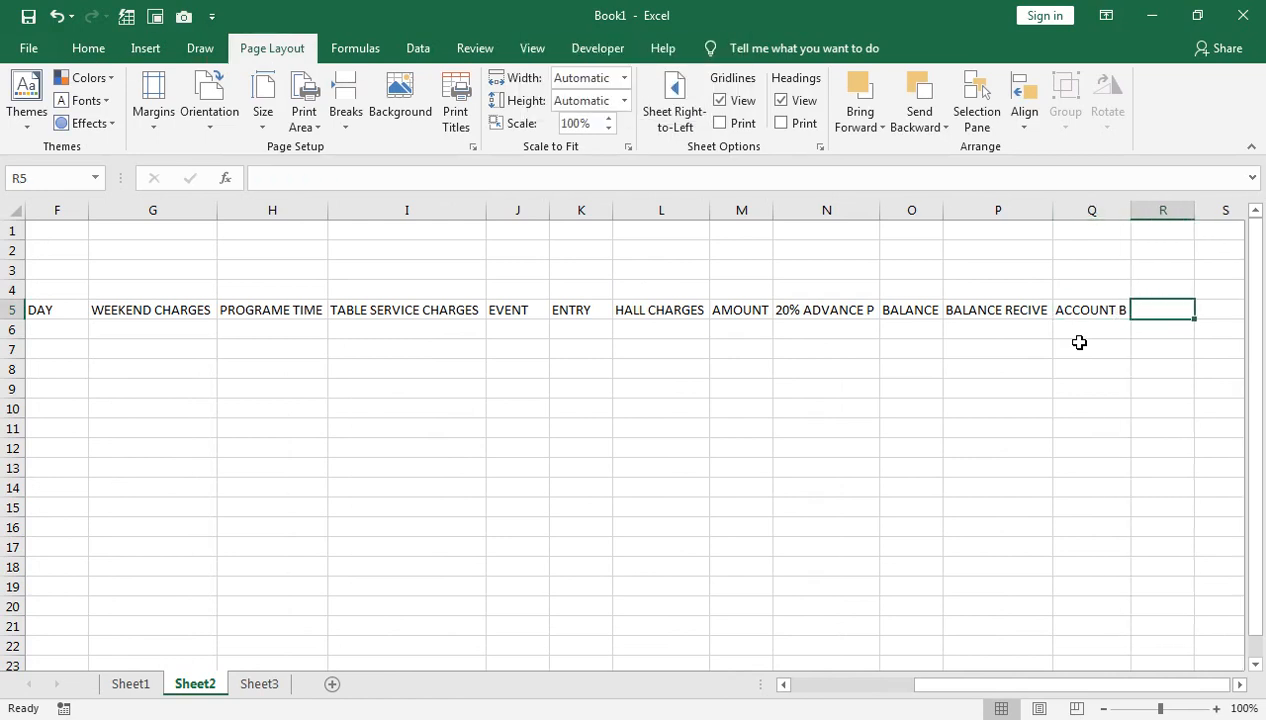
pyautogui.write('CLEAR DATE')
pyautogui.press('Return')
pyautogui.press('Up')
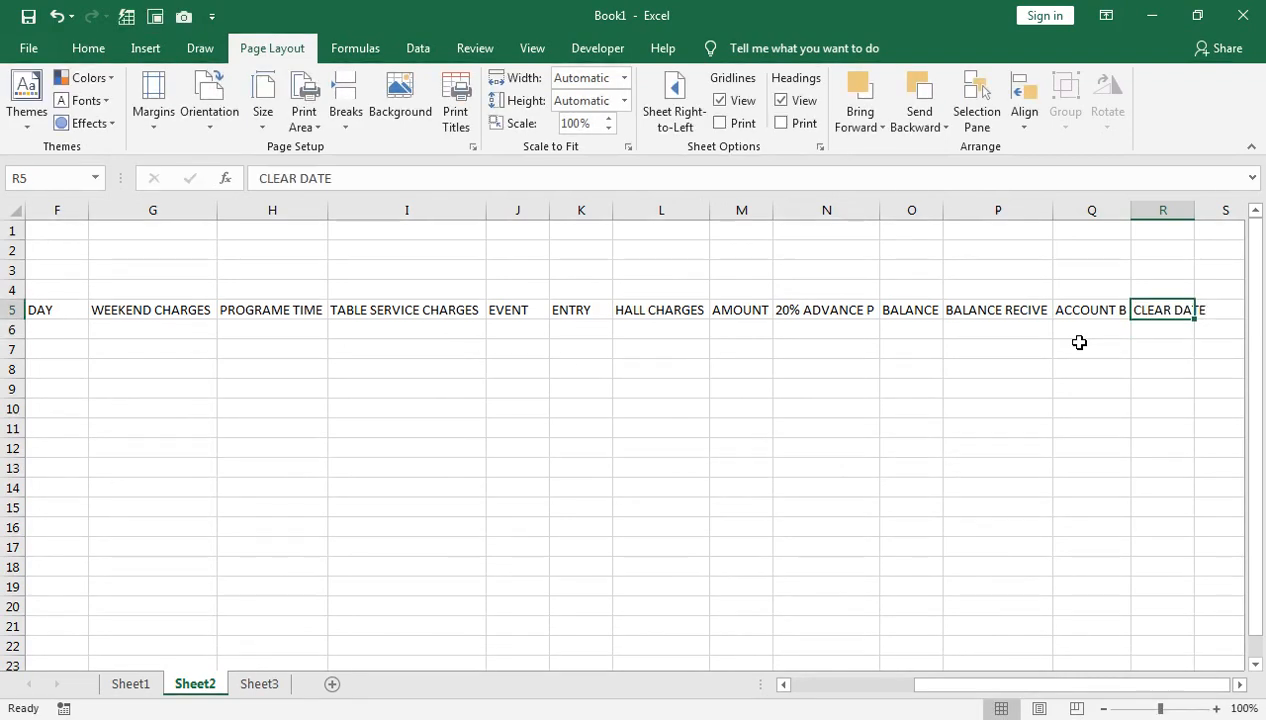
pyautogui.hotkey('alt', 'o')
pyautogui.press('c')
pyautogui.press('a')
# Enter serial numbers 1 and 2 under S NO and fill the series down to 11 in A6:A16.
pyautogui.press('Down')
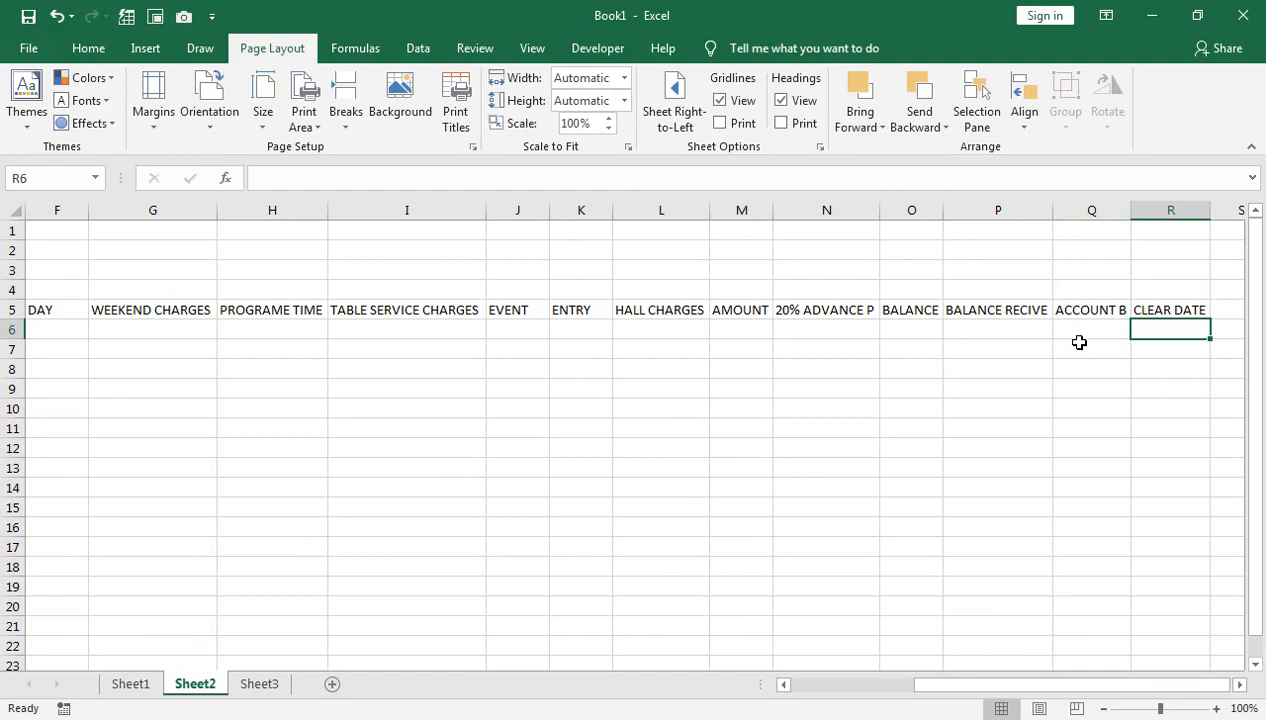
pyautogui.press('Home')
pyautogui.write('1')
pyautogui.press('Return')
pyautogui.write('2')
pyautogui.press('Return')
pyautogui.moveTo(75, 330); pyautogui.dragTo(87, 530)
# Center the serial numbers in A6:A16 and make them bold.
pyautogui.click(95, 48)
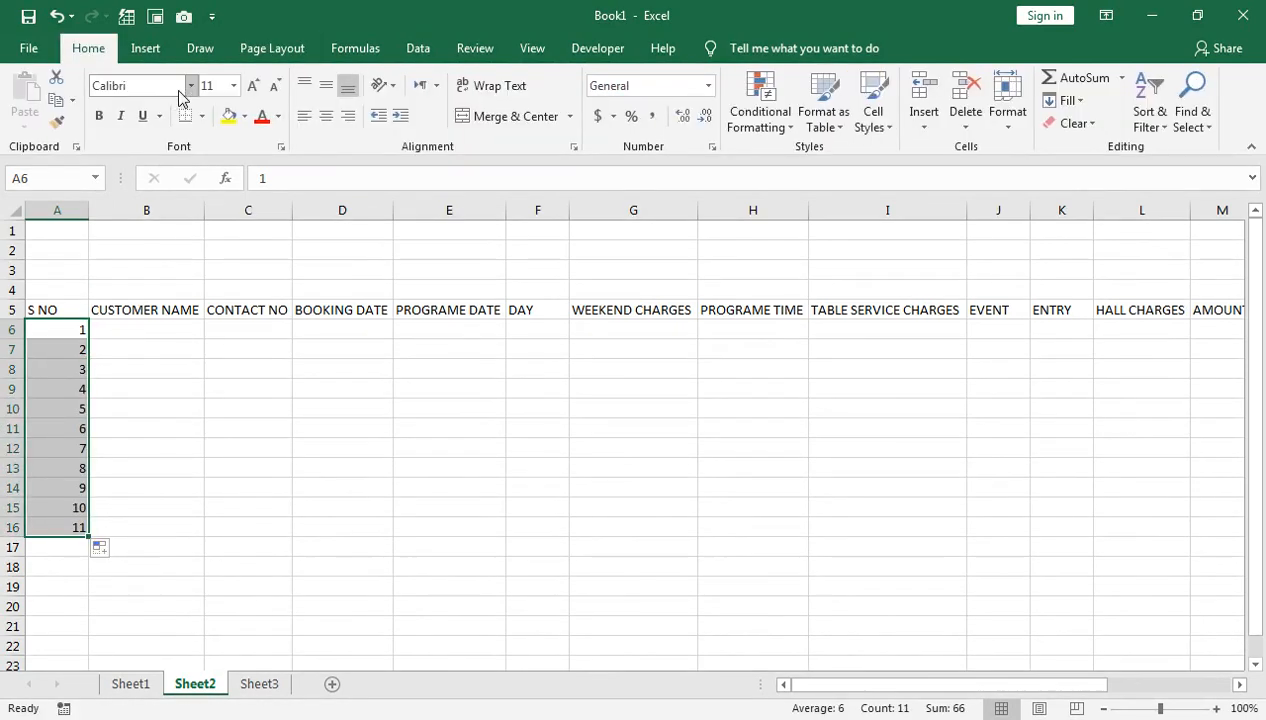
pyautogui.click(326, 116)
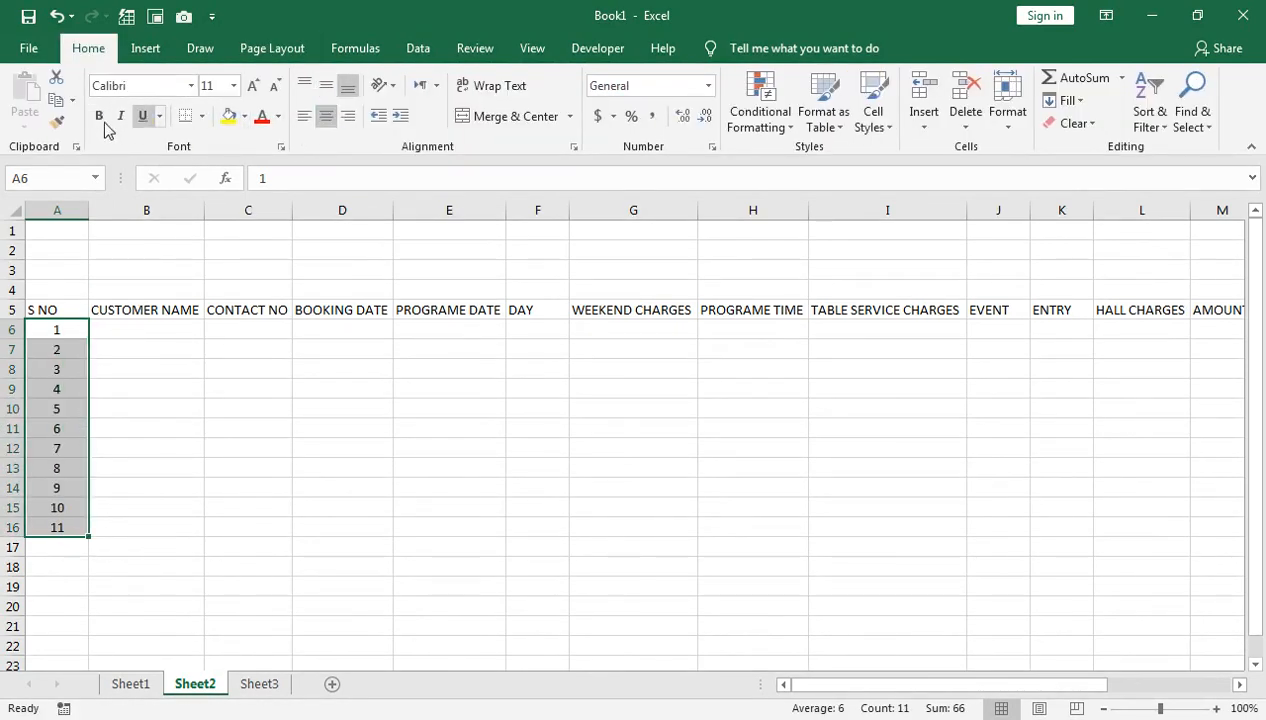
pyautogui.click(99, 116)
# Fill the serial number series again from cell A6 down to A16.
pyautogui.click(138, 329)
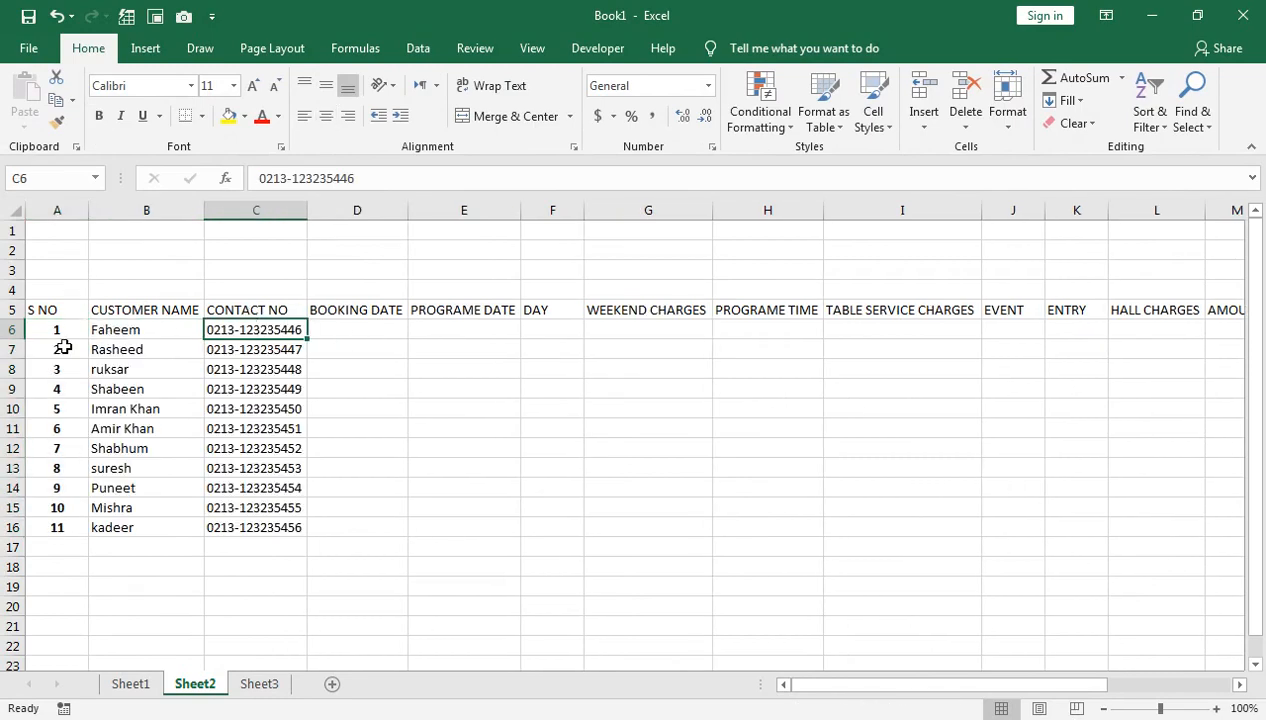
pyautogui.click(58, 330)
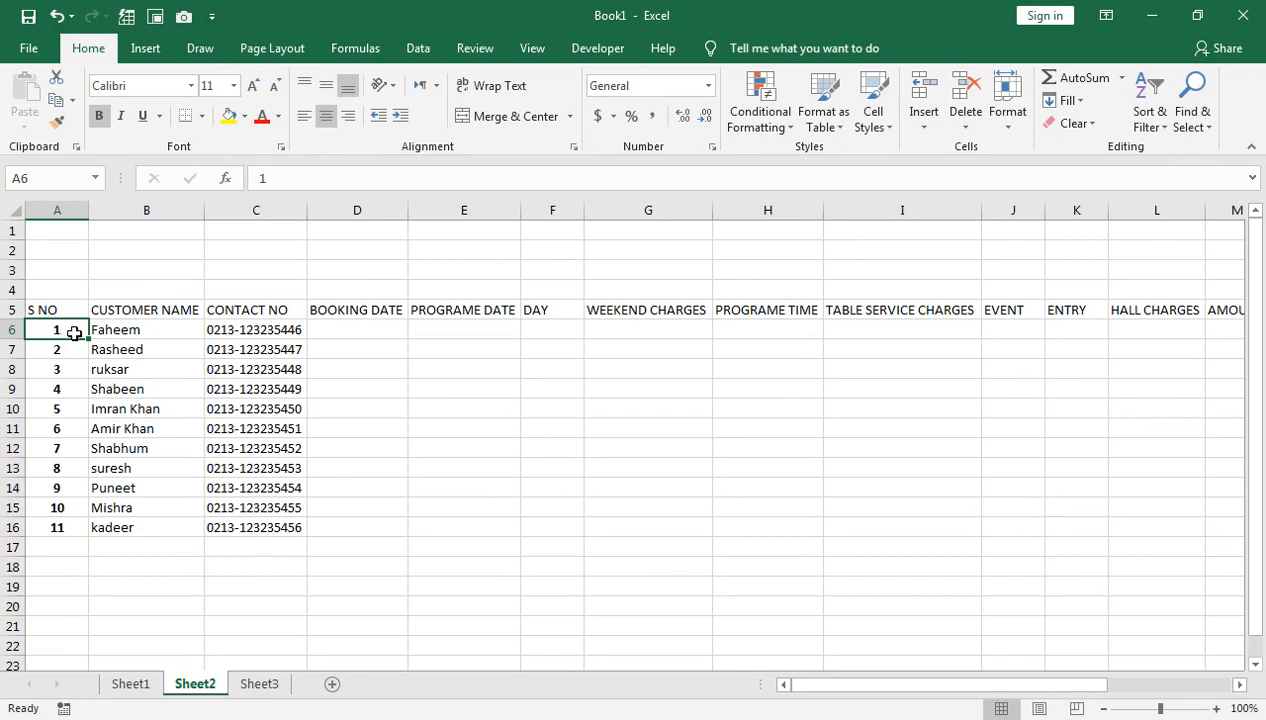
pyautogui.moveTo(88, 338); pyautogui.dragTo(97, 548)
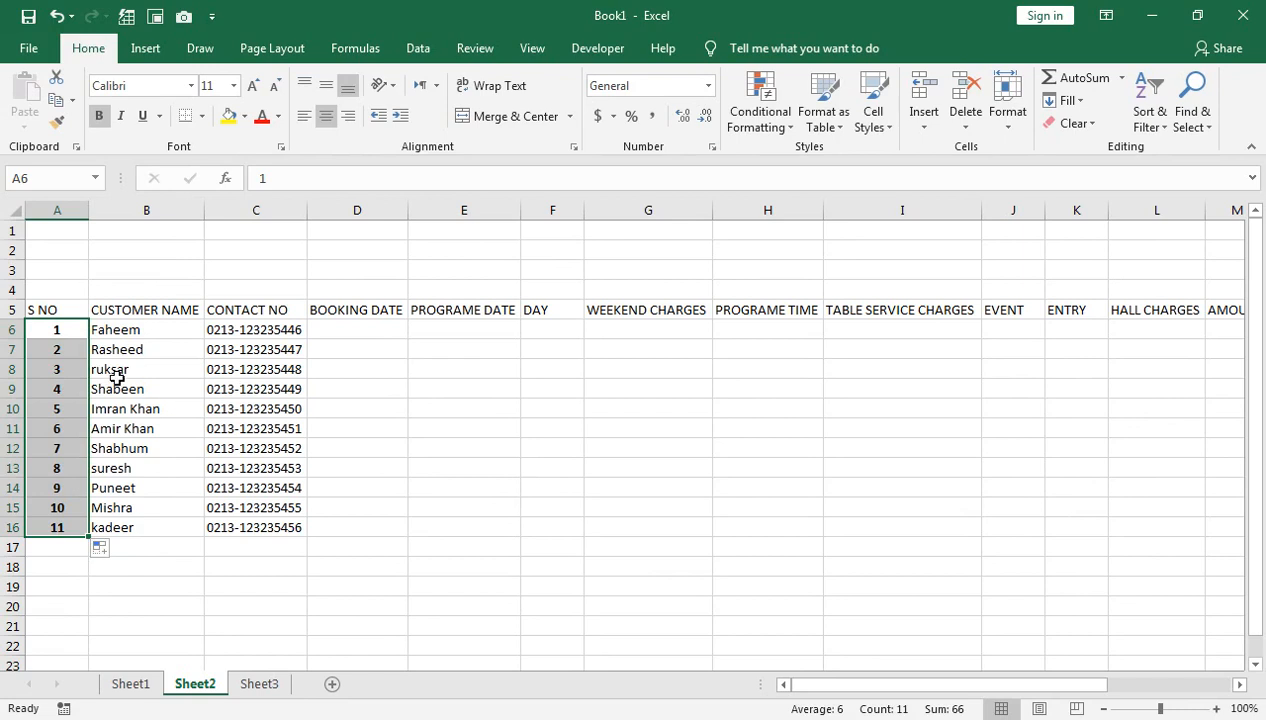
# Enter the booking date 1-Jan-2021 in cell D6 and the programme date 1-June-2021 in cell E6.
pyautogui.click(350, 328)
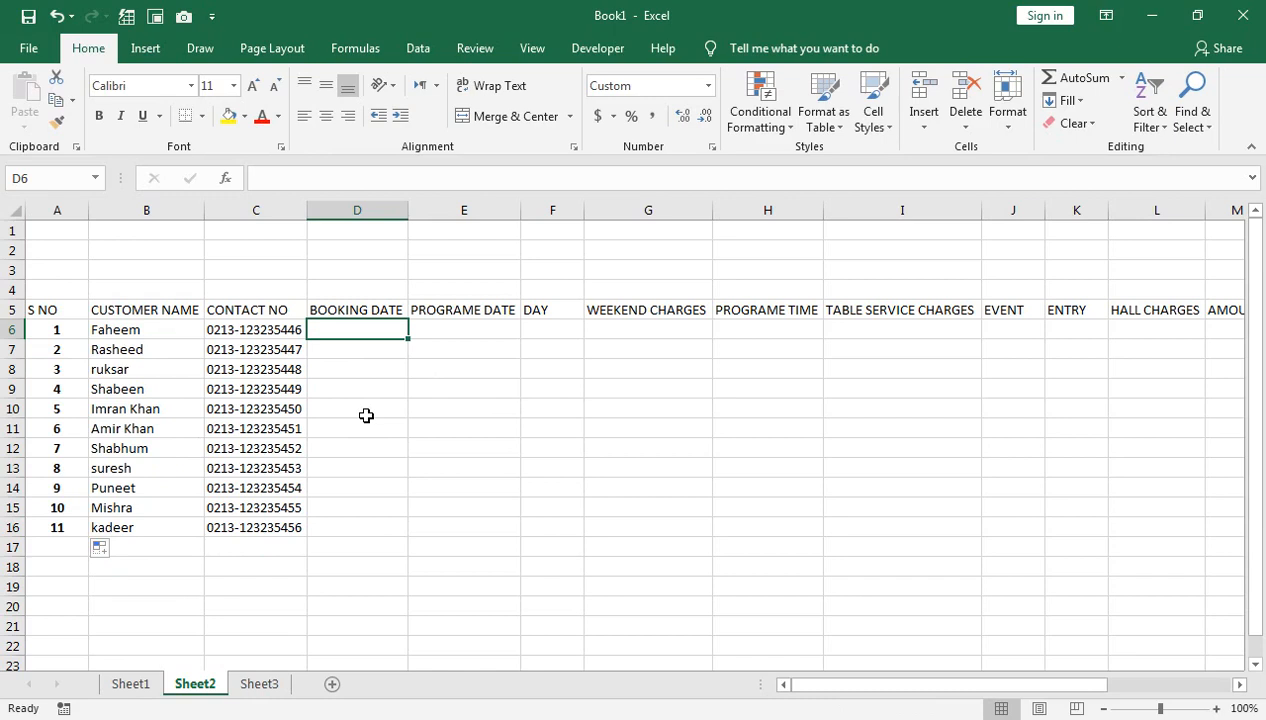
pyautogui.write('1-jan')
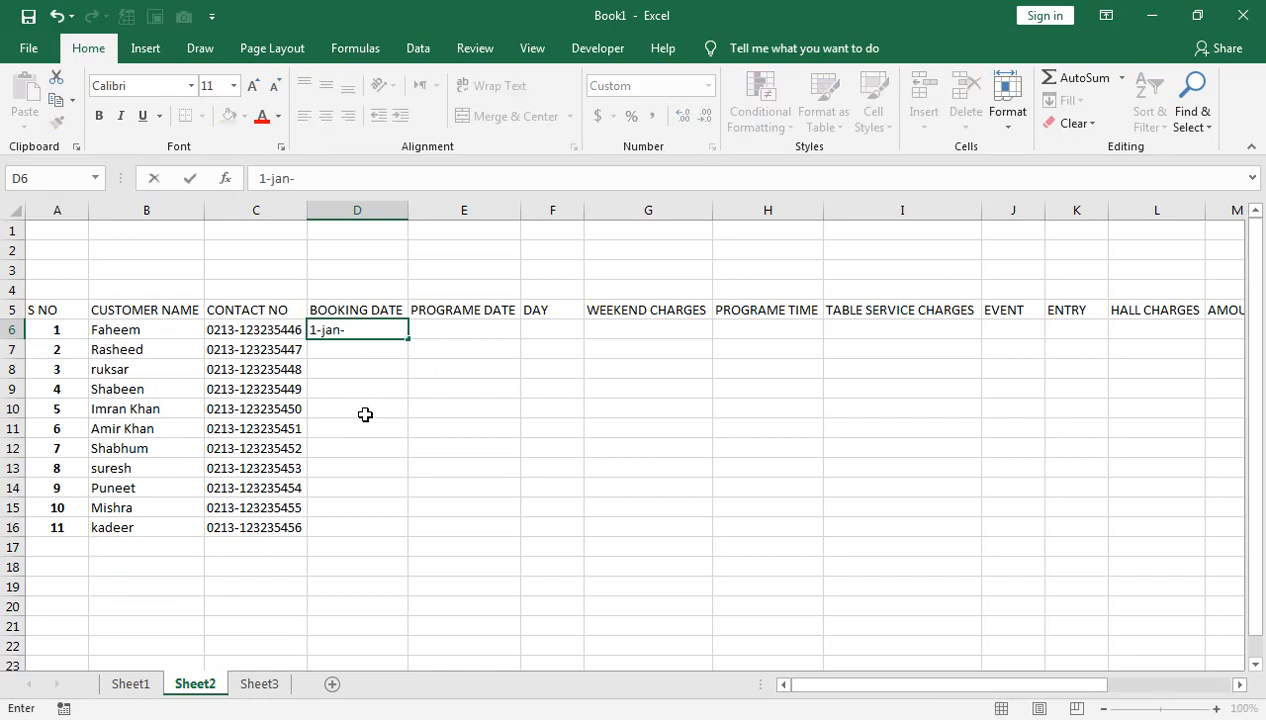
pyautogui.write('-2021')
pyautogui.press('Return')
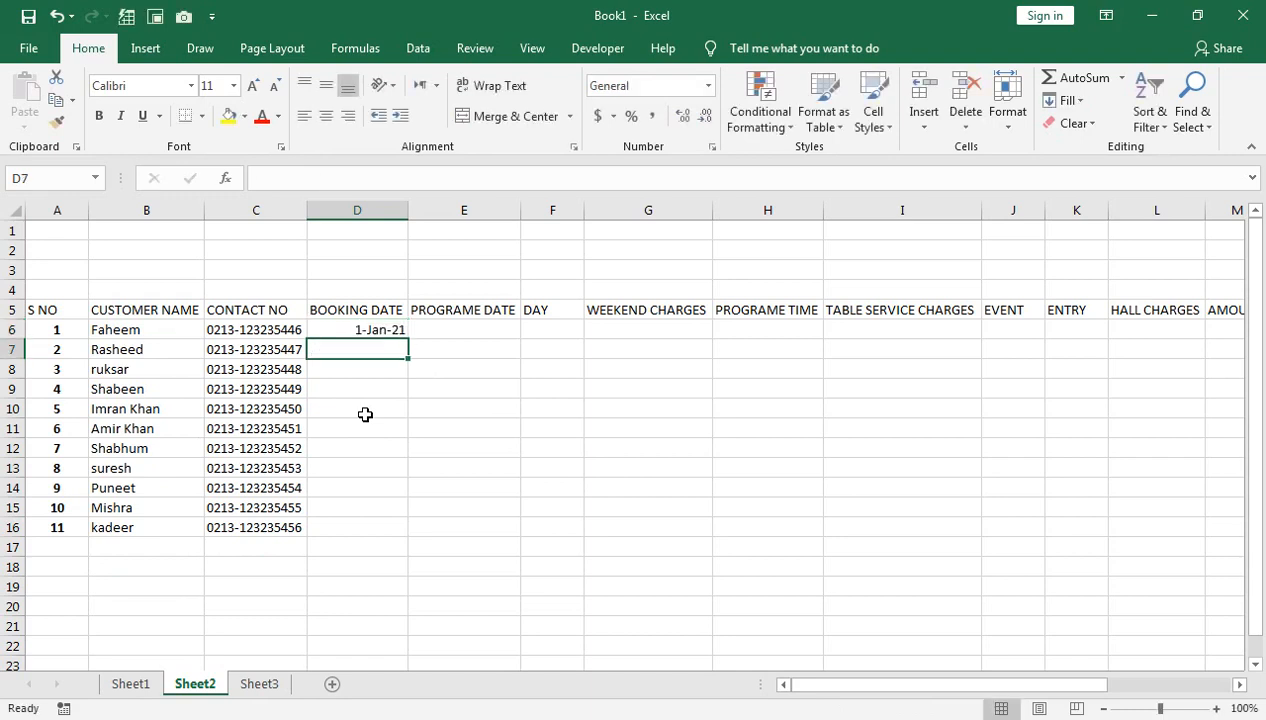
pyautogui.press('Up')
pyautogui.press('Right')
pyautogui.write('1-')
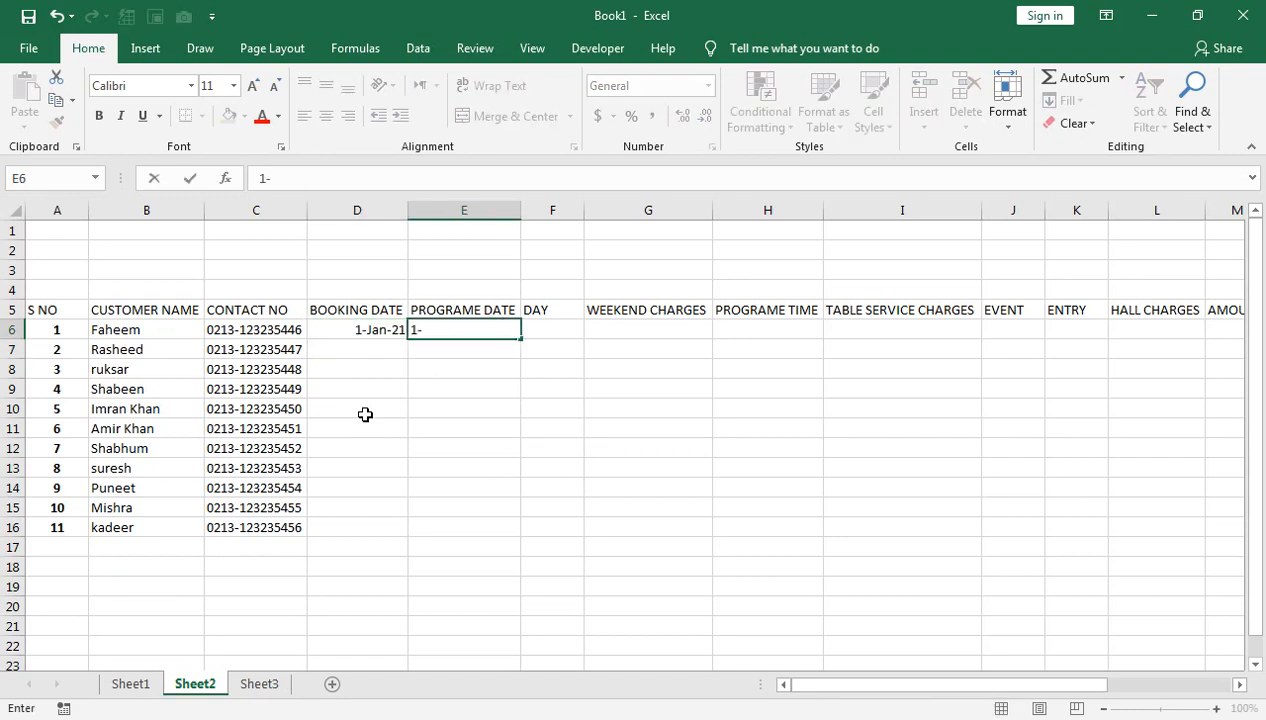
pyautogui.write('june-2021')
pyautogui.press('Return')
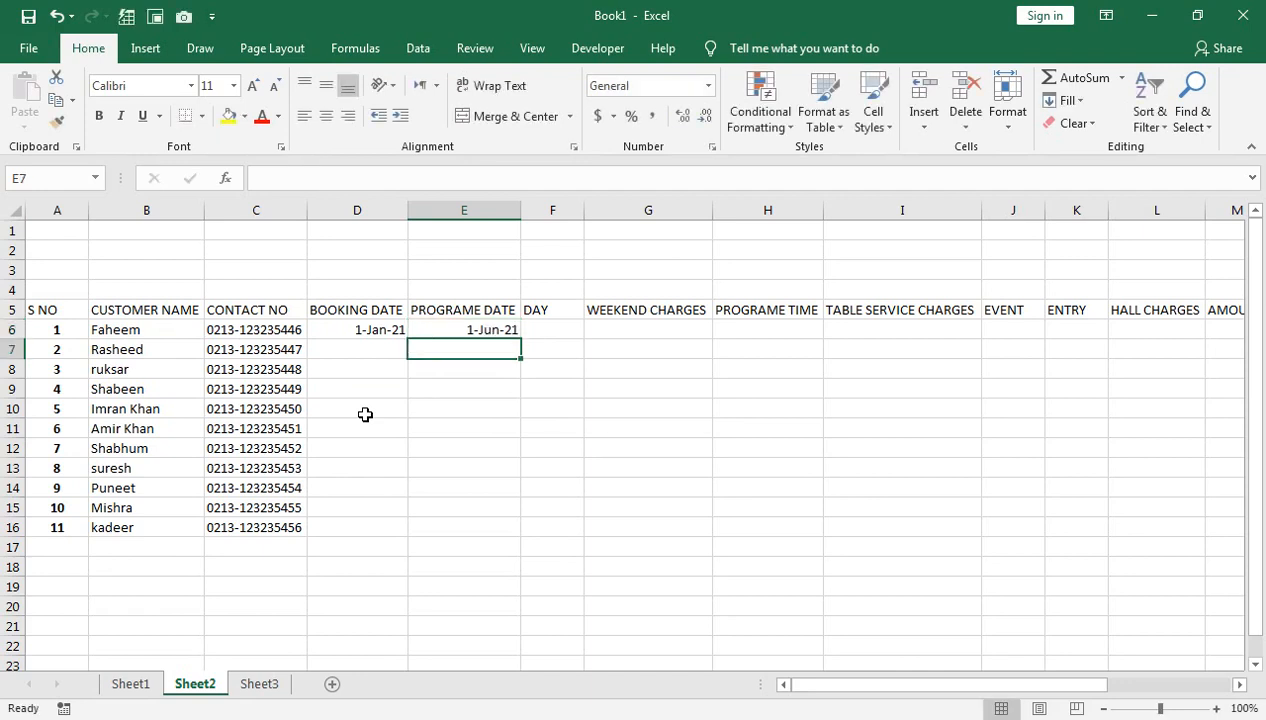
# Enter the booking date 2-Feb-21 for the second customer in cell D7.
pyautogui.click(347, 348)
pyautogui.write('2-feb')
pyautogui.write('-201')
pyautogui.press('Return')
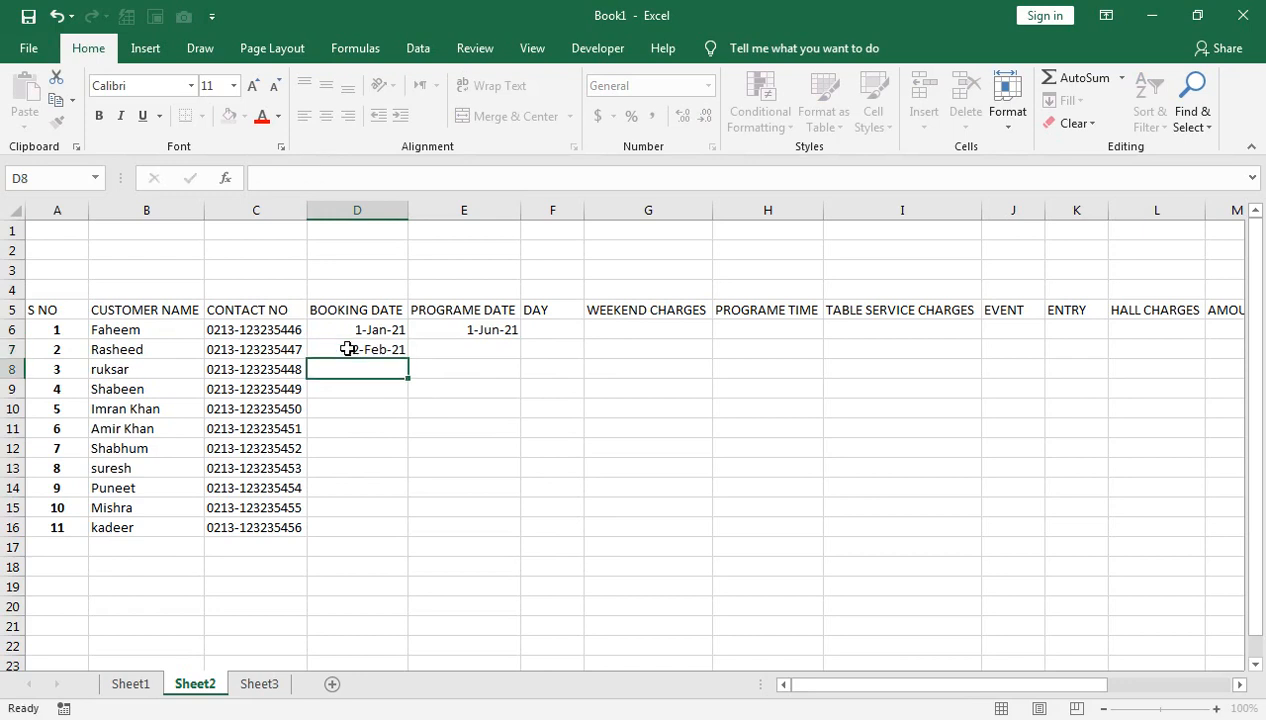
# Enter the programme date 18-sep-2021 for the second customer in cell E7.
pyautogui.press('Up')
pyautogui.press('Right')
pyautogui.write('18')
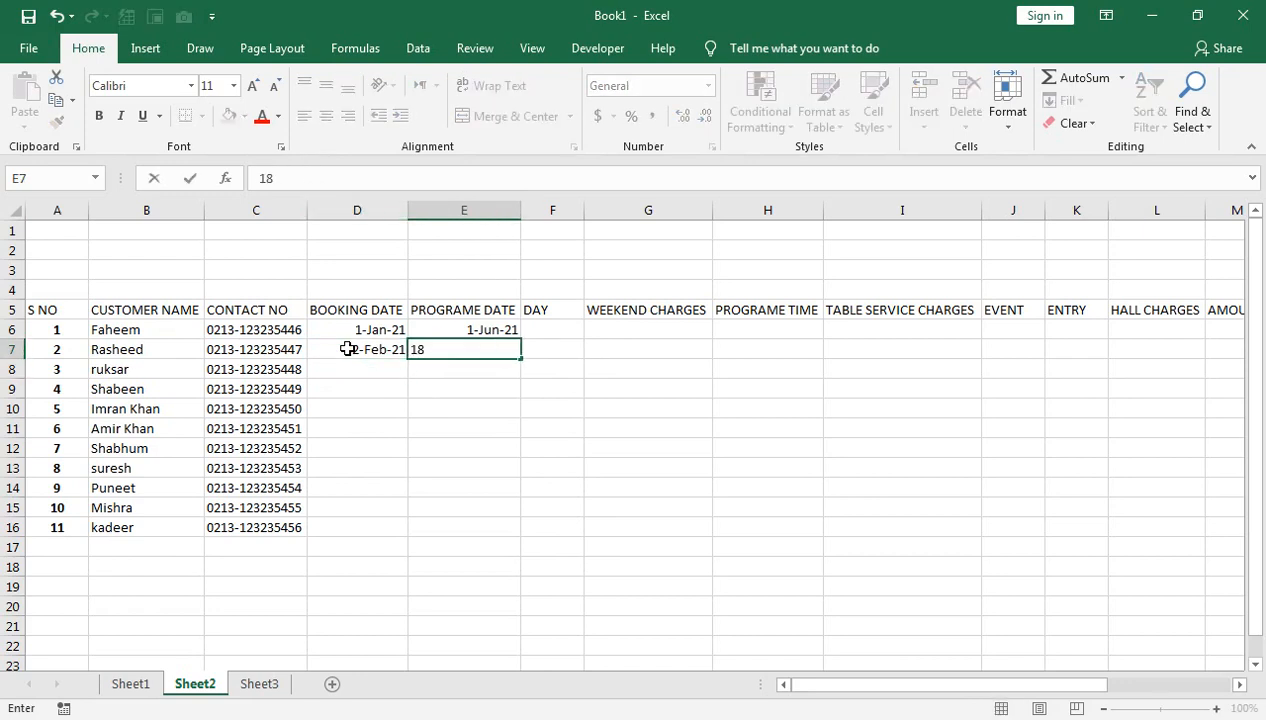
pyautogui.write('-sep-2021')
pyautogui.press('Return')
pyautogui.press('Left')
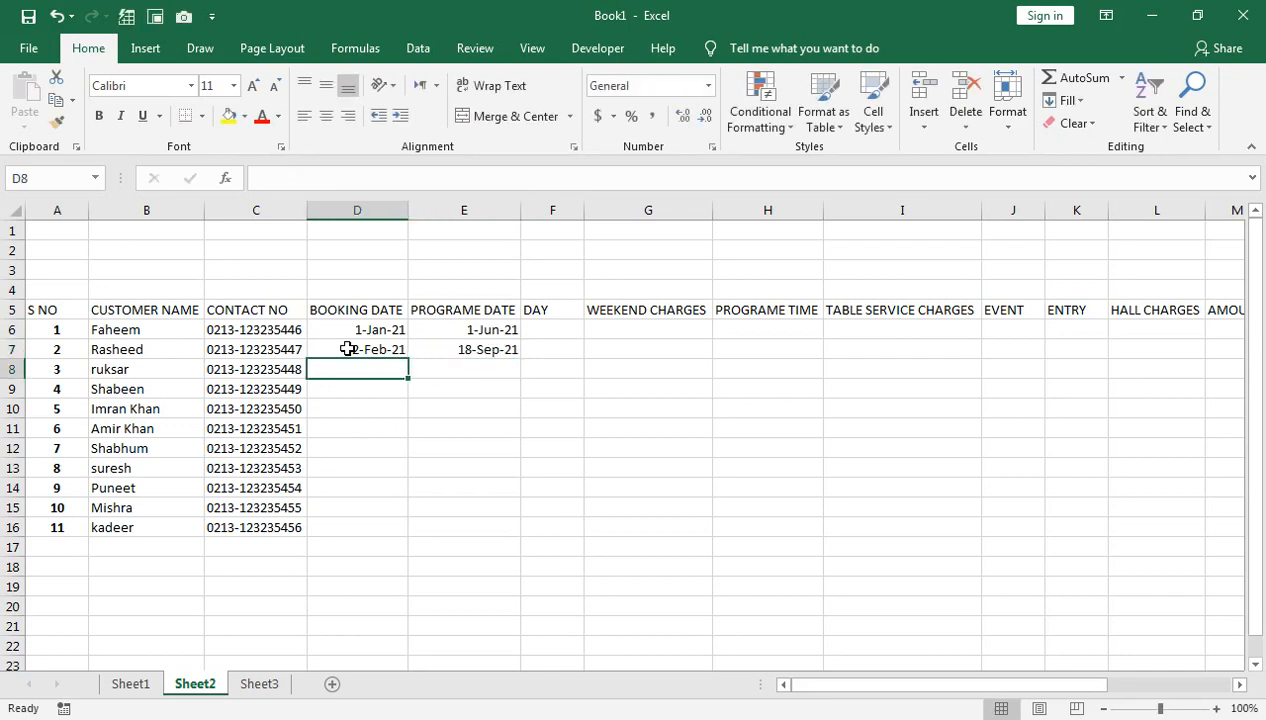
pyautogui.click(268, 362)
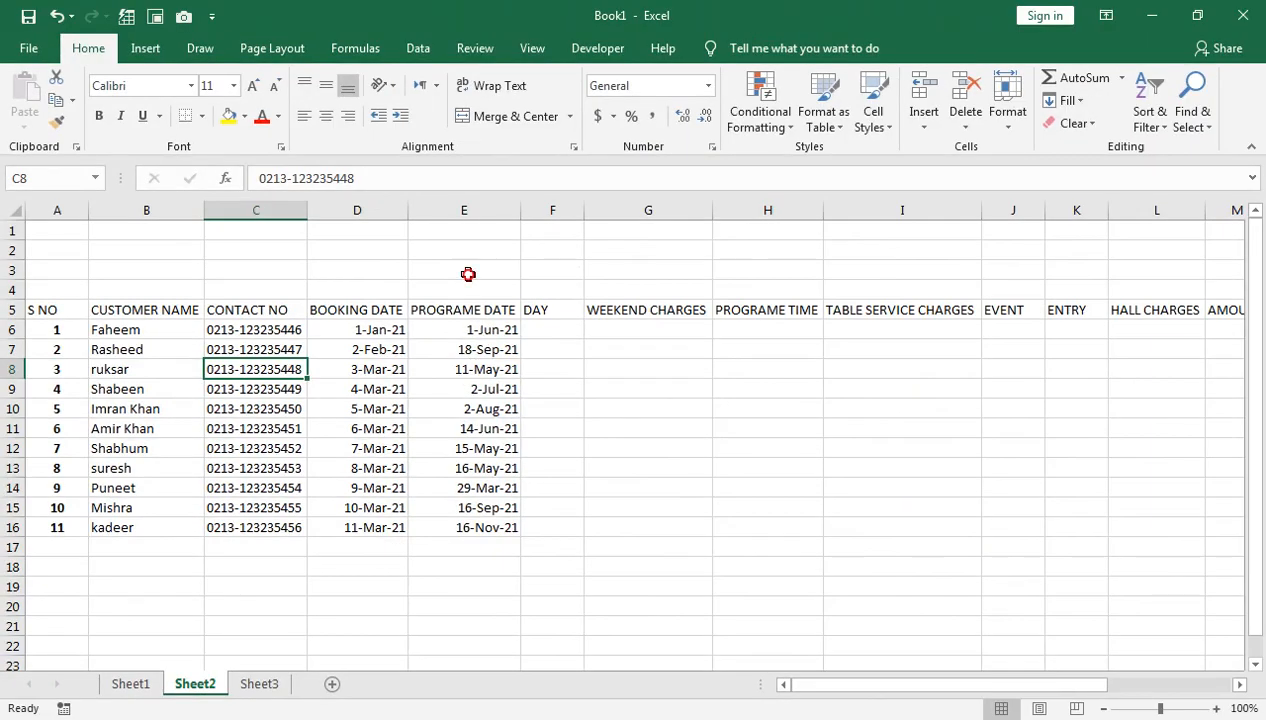
# Apply a duplicate-values highlight rule with Light Red Fill with Dark Red Text to the whole of column E.
pyautogui.click(467, 273)
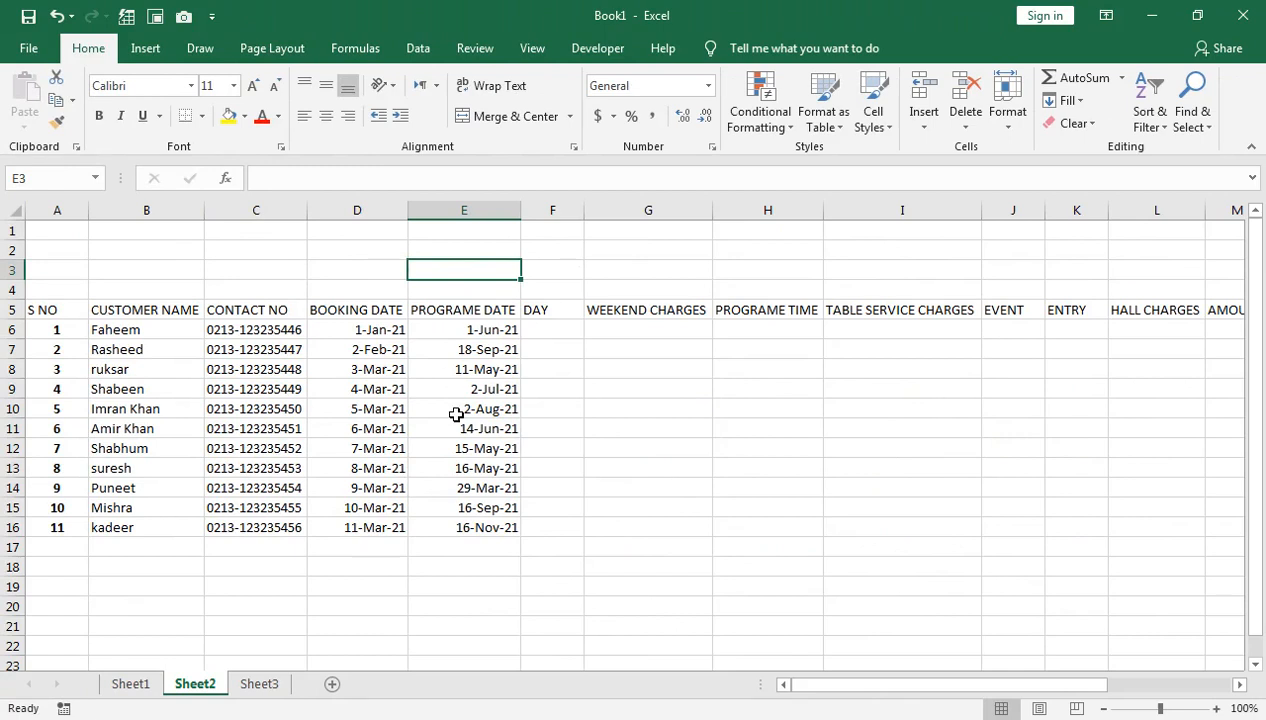
pyautogui.click(431, 210)
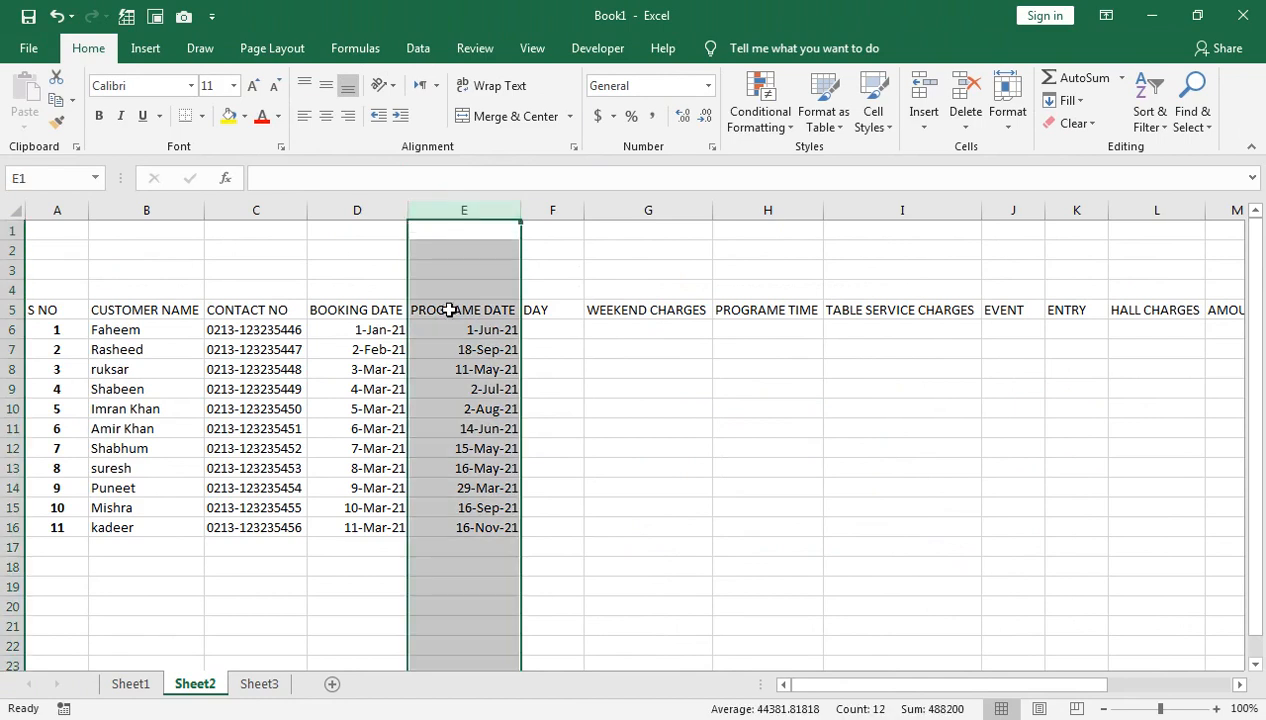
pyautogui.click(775, 130)
pyautogui.moveTo(805, 165)
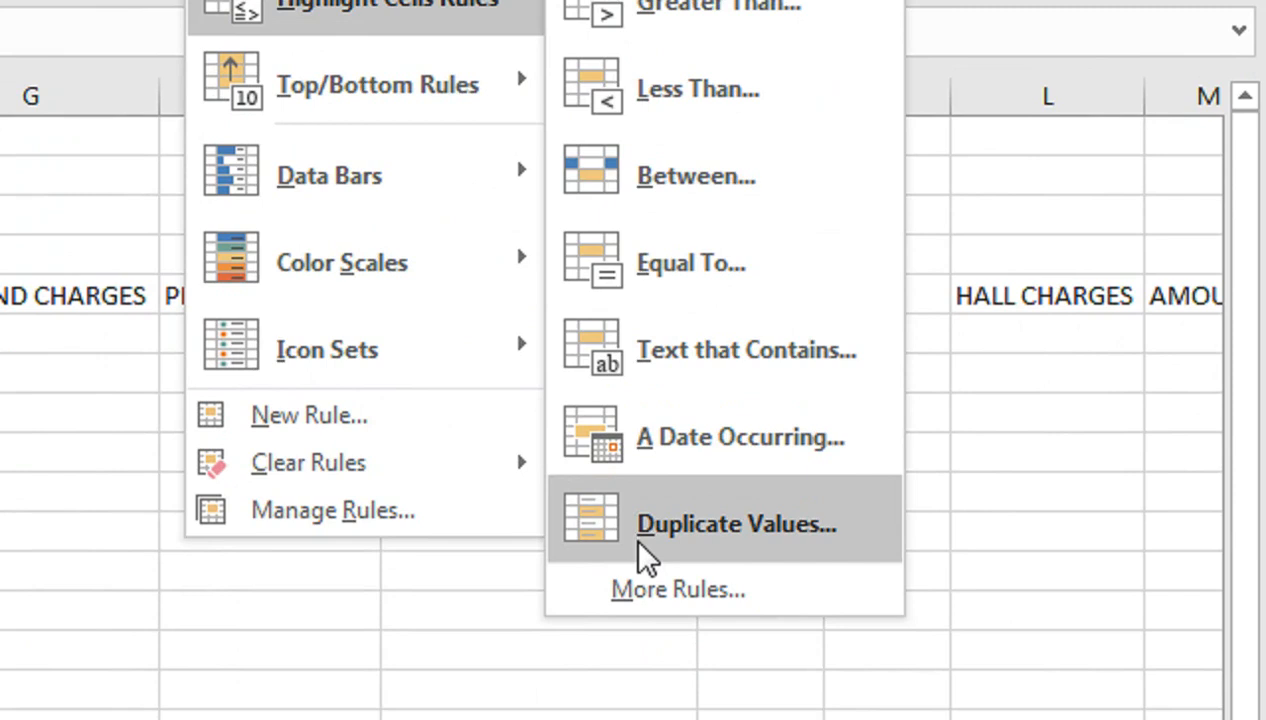
pyautogui.click(645, 553)
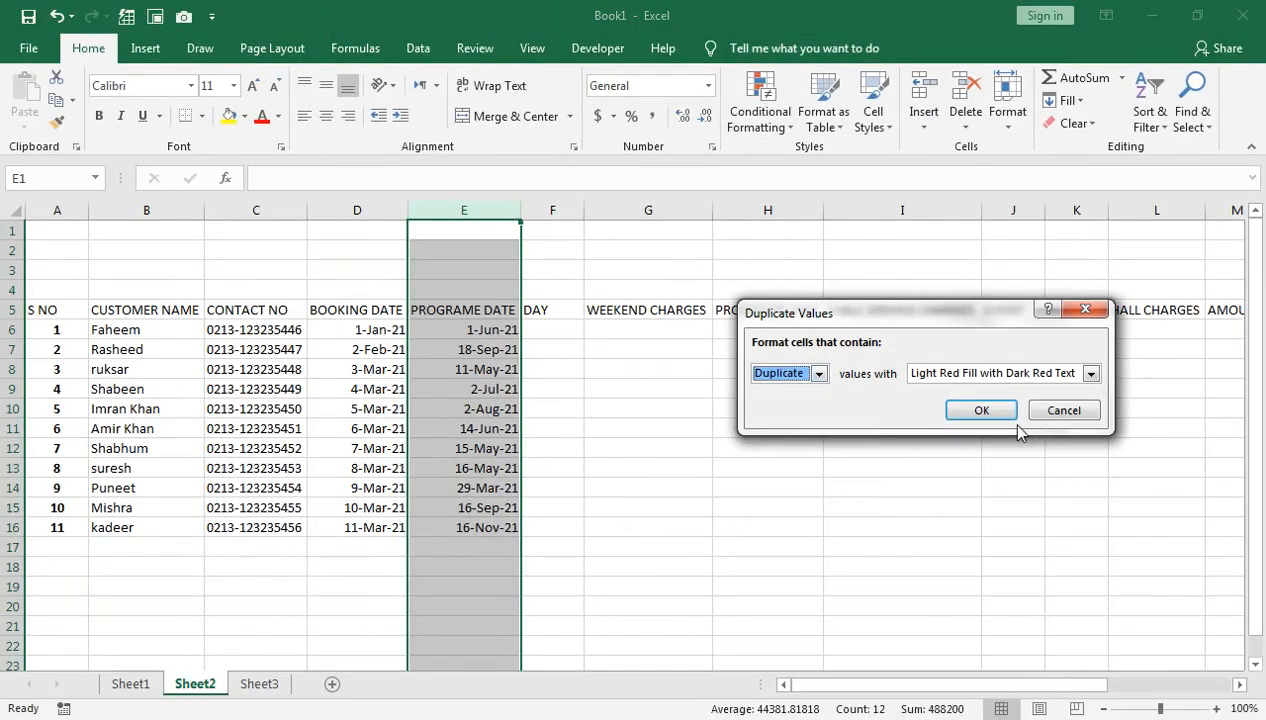
pyautogui.click(981, 413)
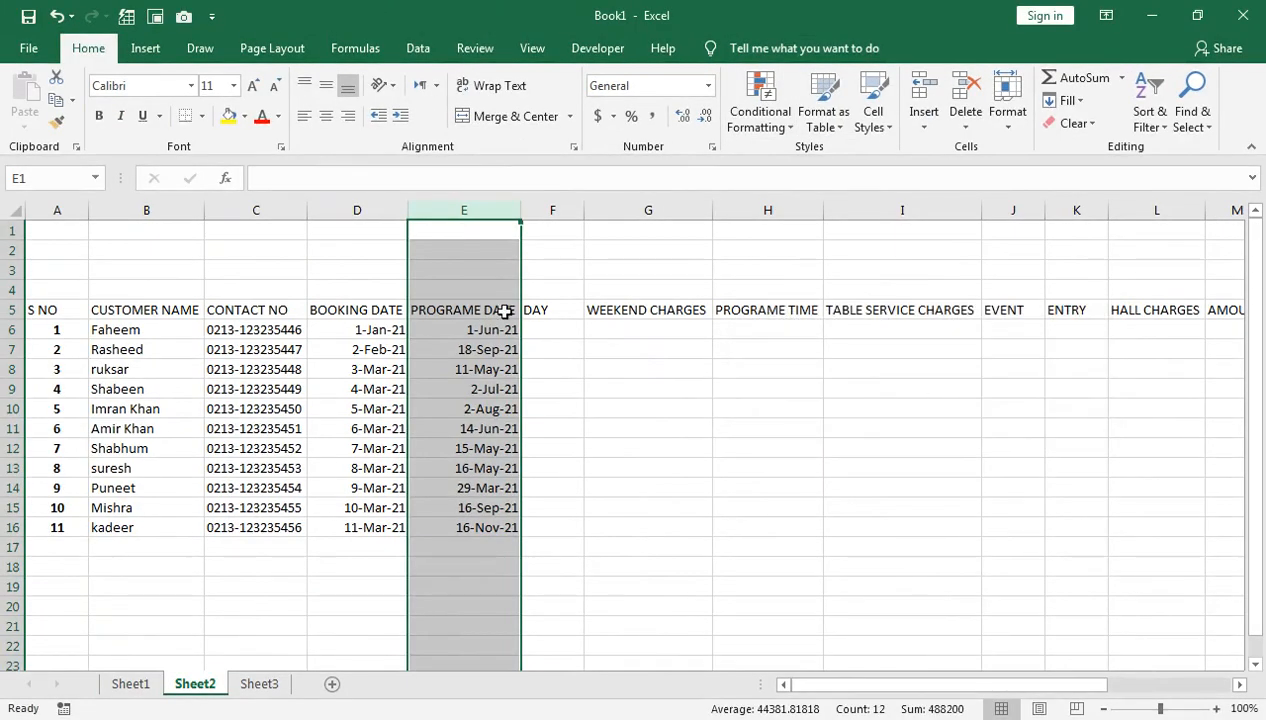
# Add the label Search Date in cell D3 and enter the date 15-may-21 beside it in E3.
pyautogui.click(461, 274)
pyautogui.click(326, 264)
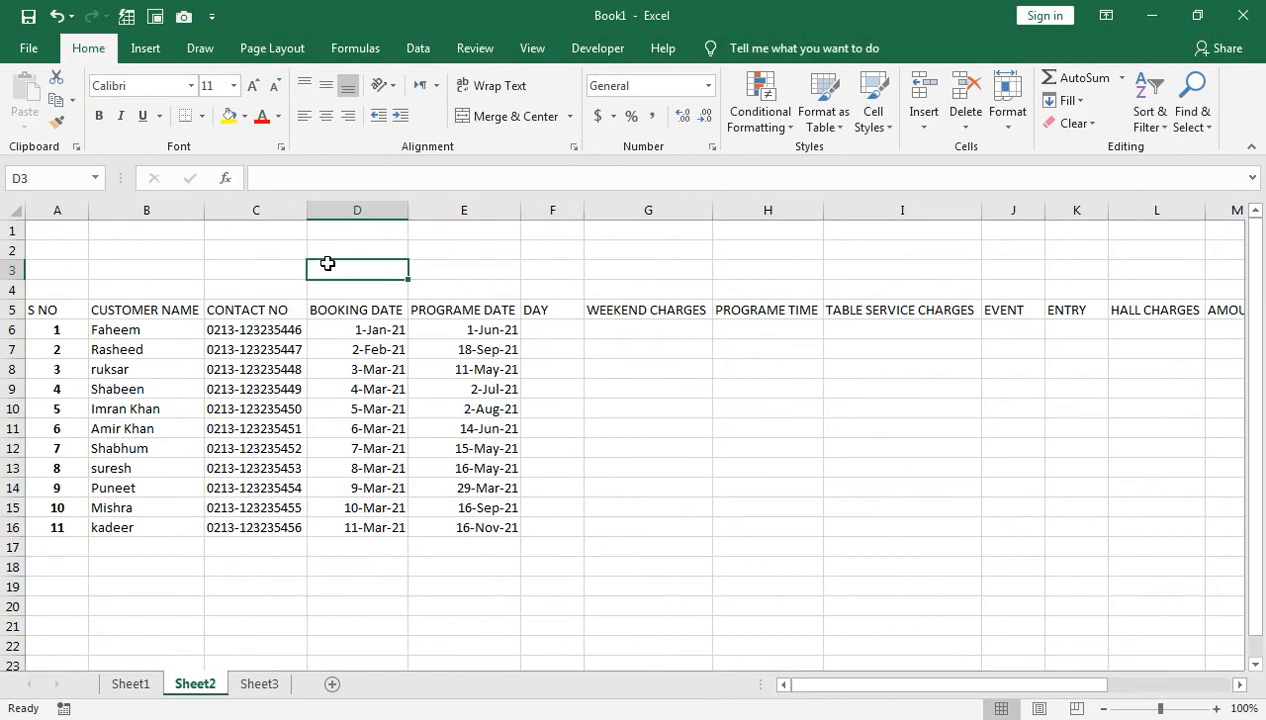
pyautogui.write('S')
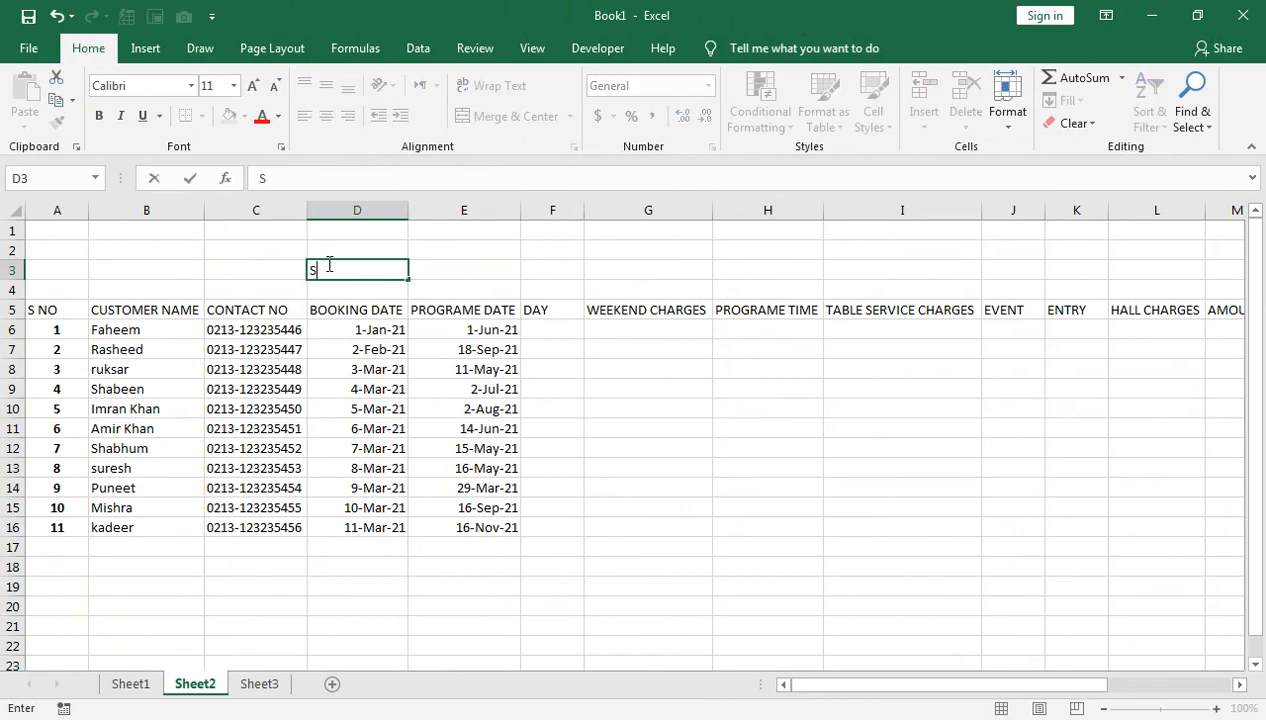
pyautogui.write('earch Date')
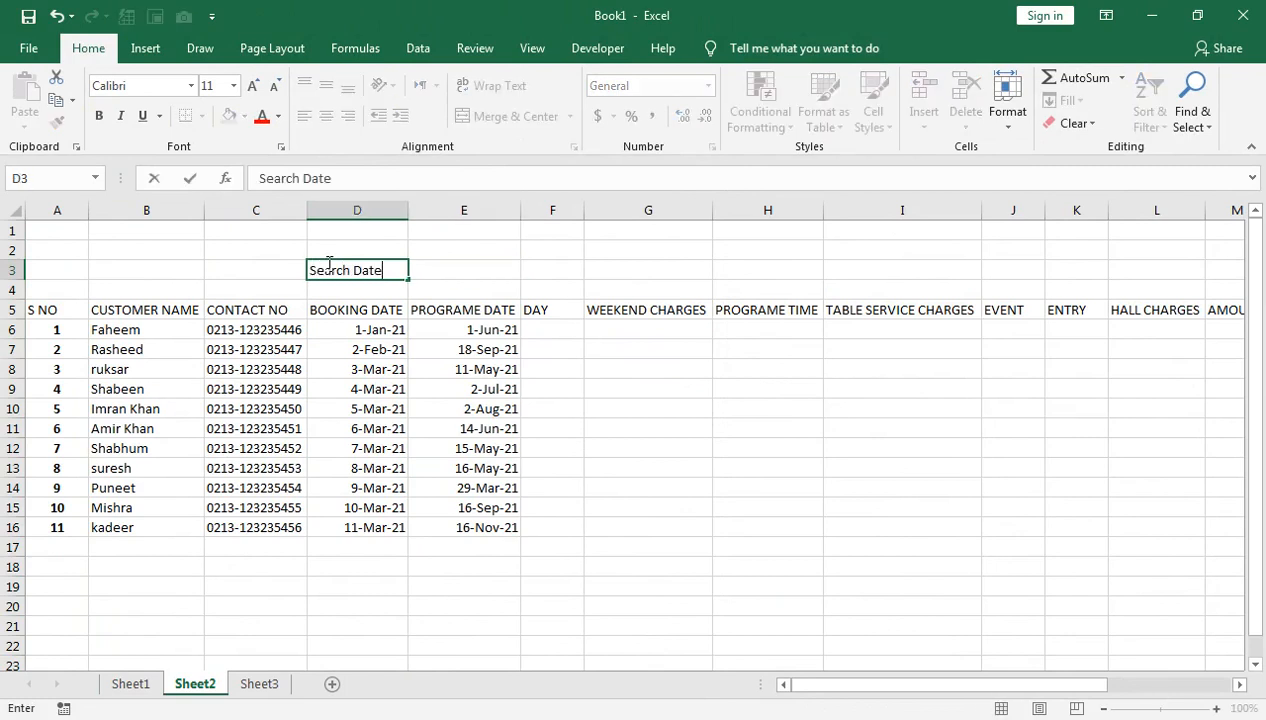
pyautogui.press('Tab')
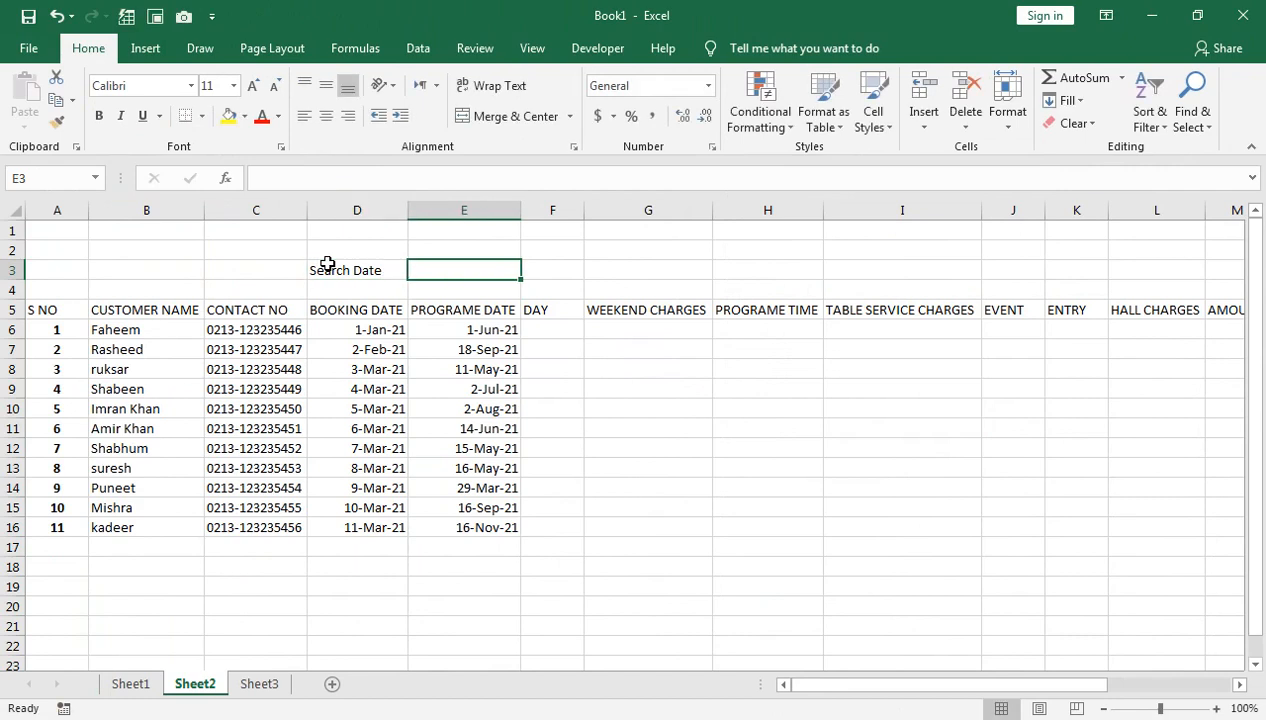
pyautogui.write('1')
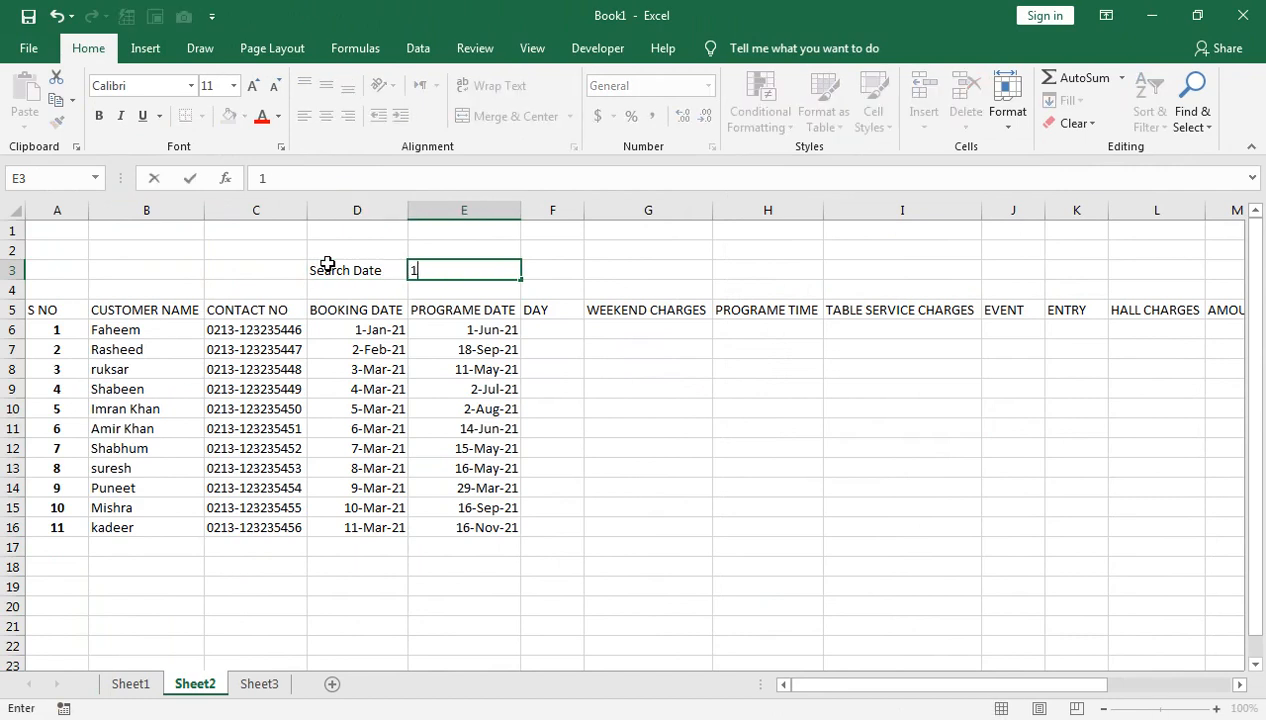
pyautogui.write('5-may-21')
pyautogui.press('Return')
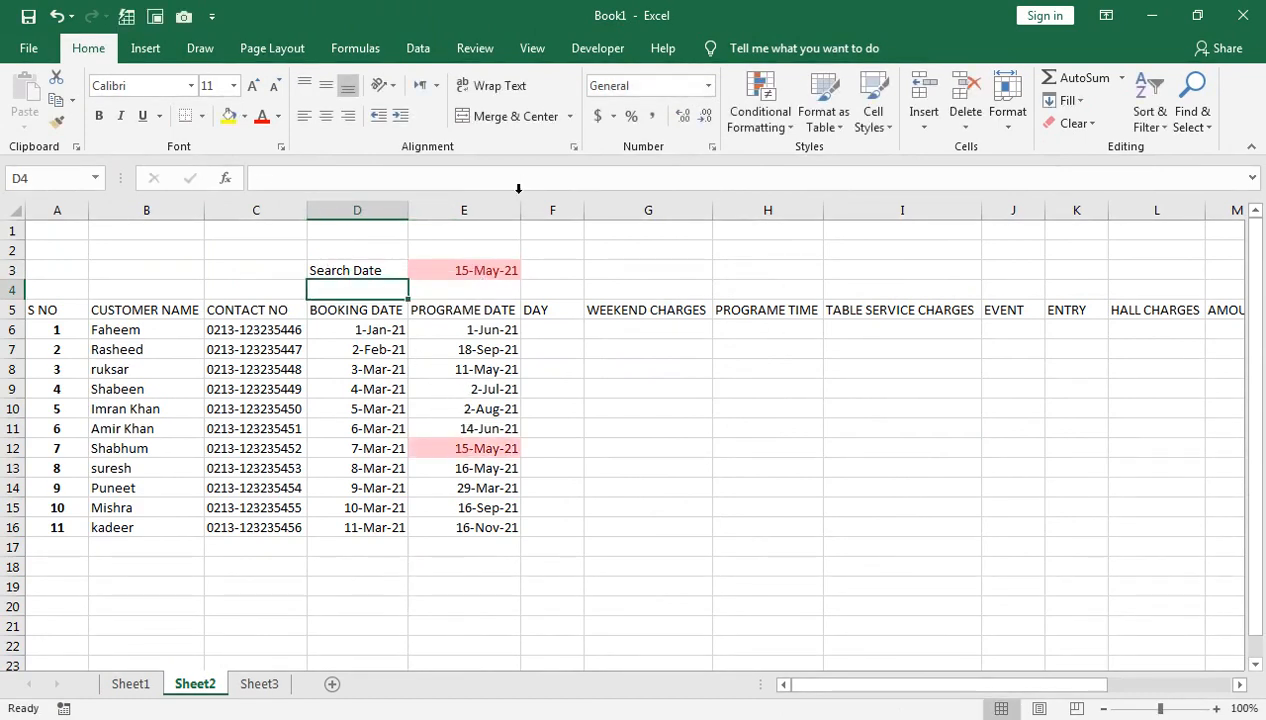
# Set the search date in cell E3 to 1-aug-21 to test the duplicate highlighting.
pyautogui.click(484, 272)
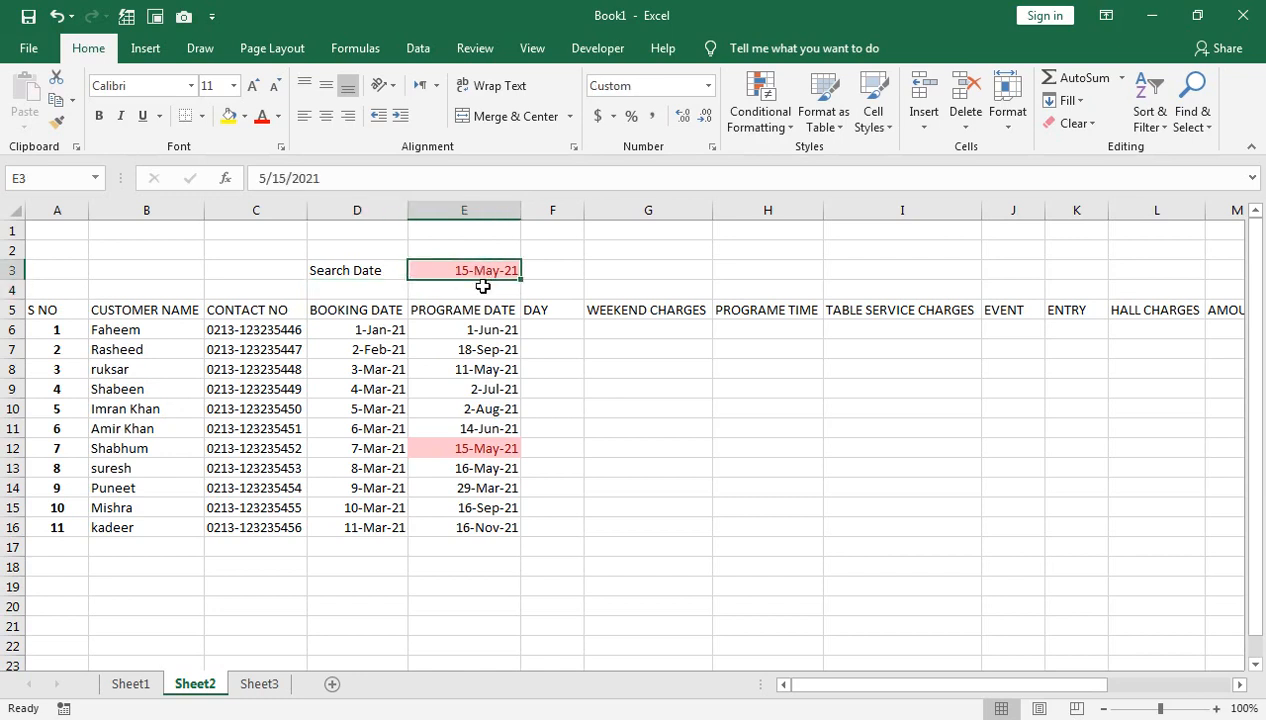
pyautogui.write('1')
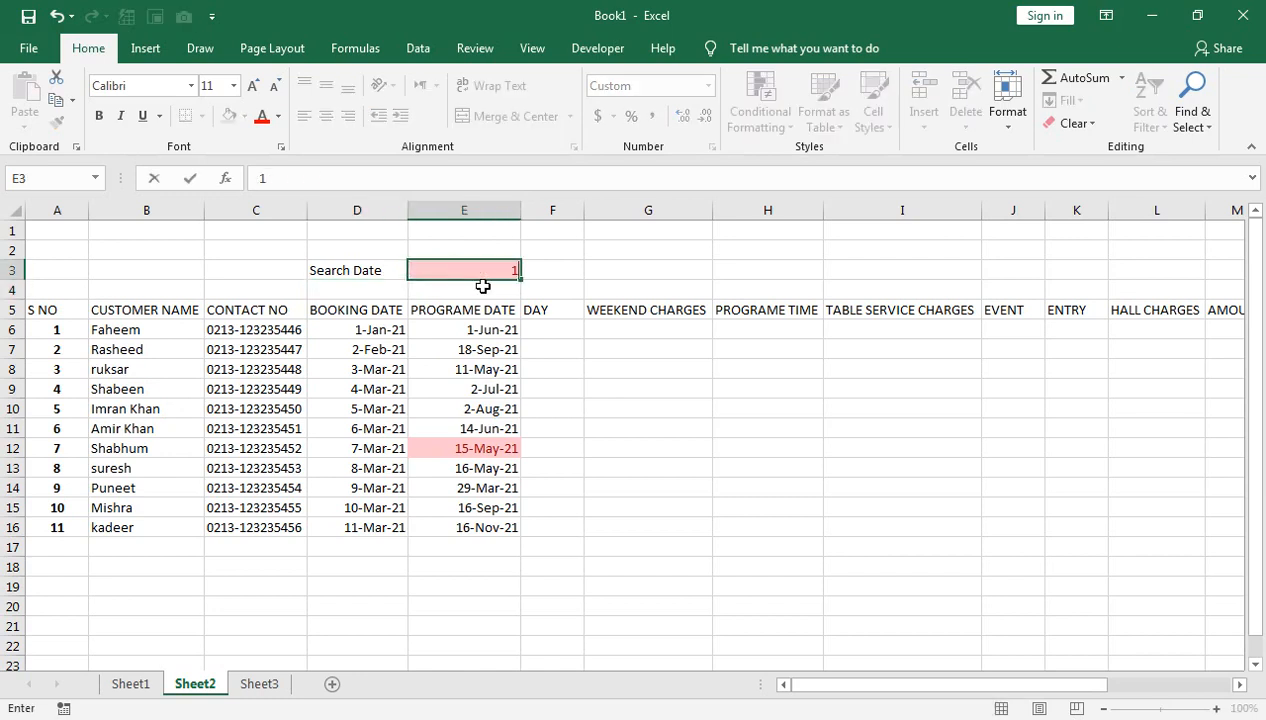
pyautogui.write('-aug-21')
pyautogui.press('Return')
pyautogui.moveTo(489, 282); pyautogui.dragTo(489, 270)
pyautogui.click(678, 424)
pyautogui.click(447, 268)
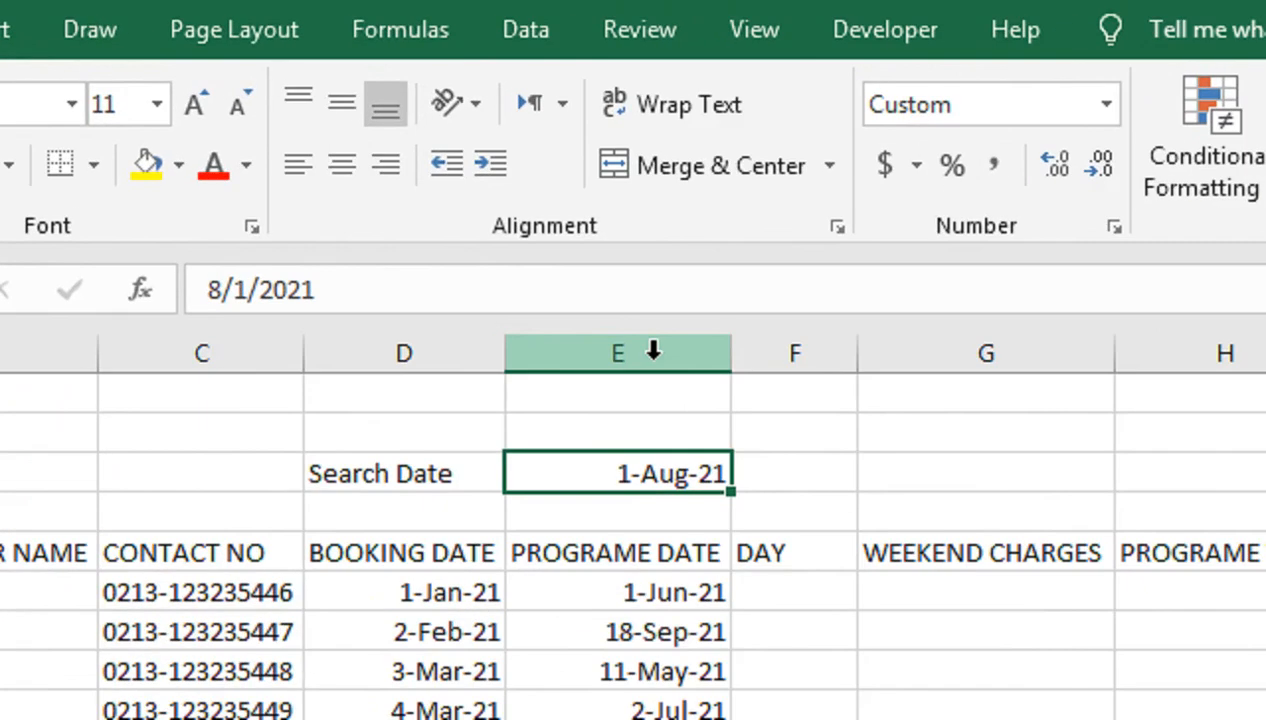
pyautogui.click(652, 355)
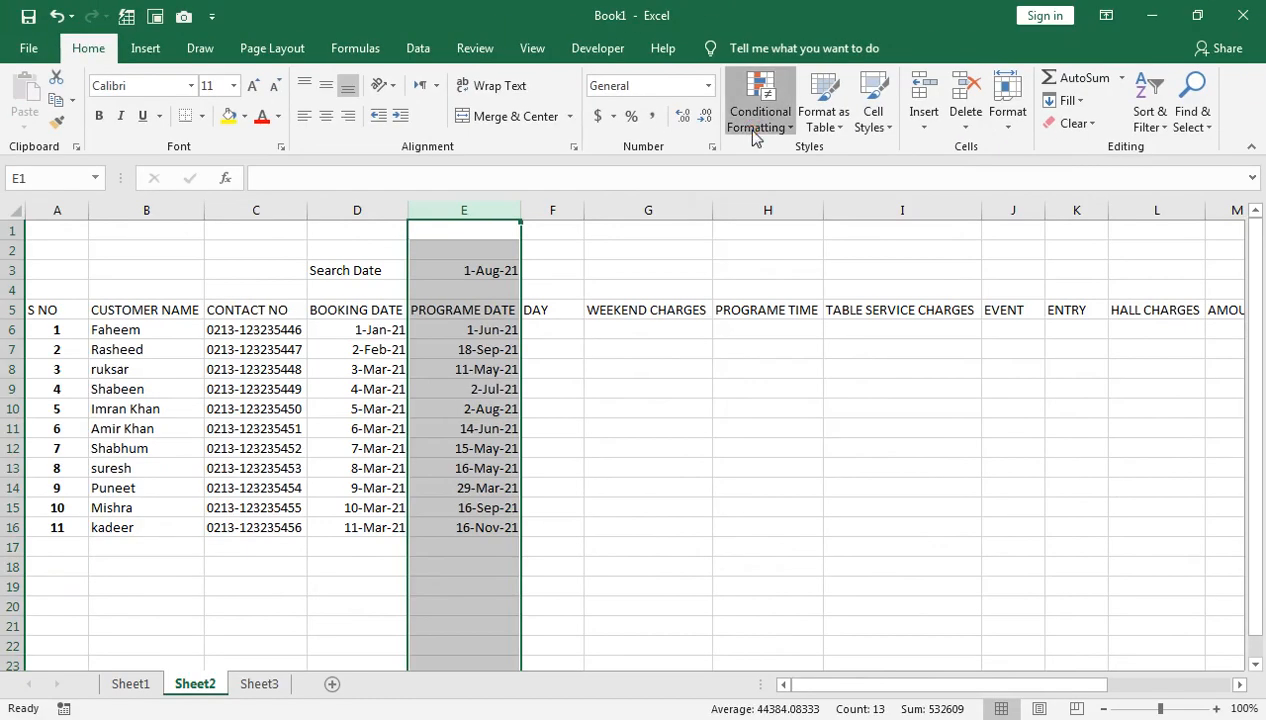
pyautogui.click(1210, 174)
pyautogui.moveTo(800, 150)
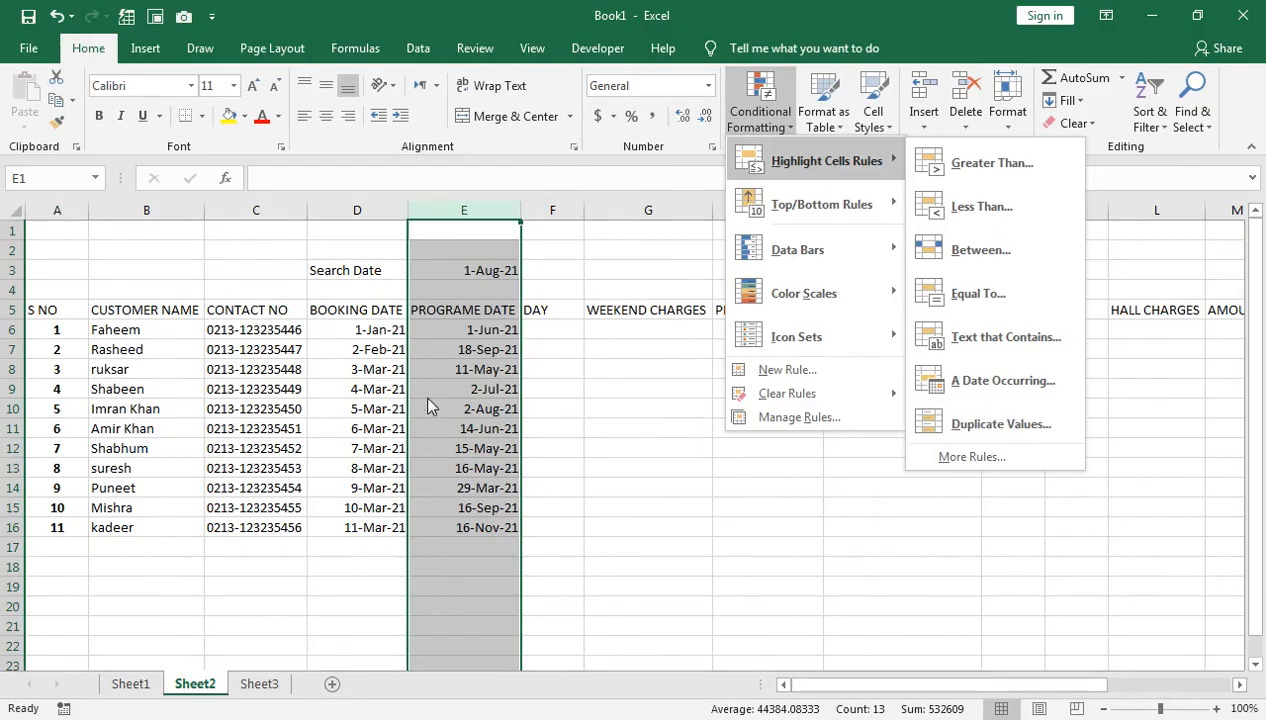
pyautogui.click(476, 274)
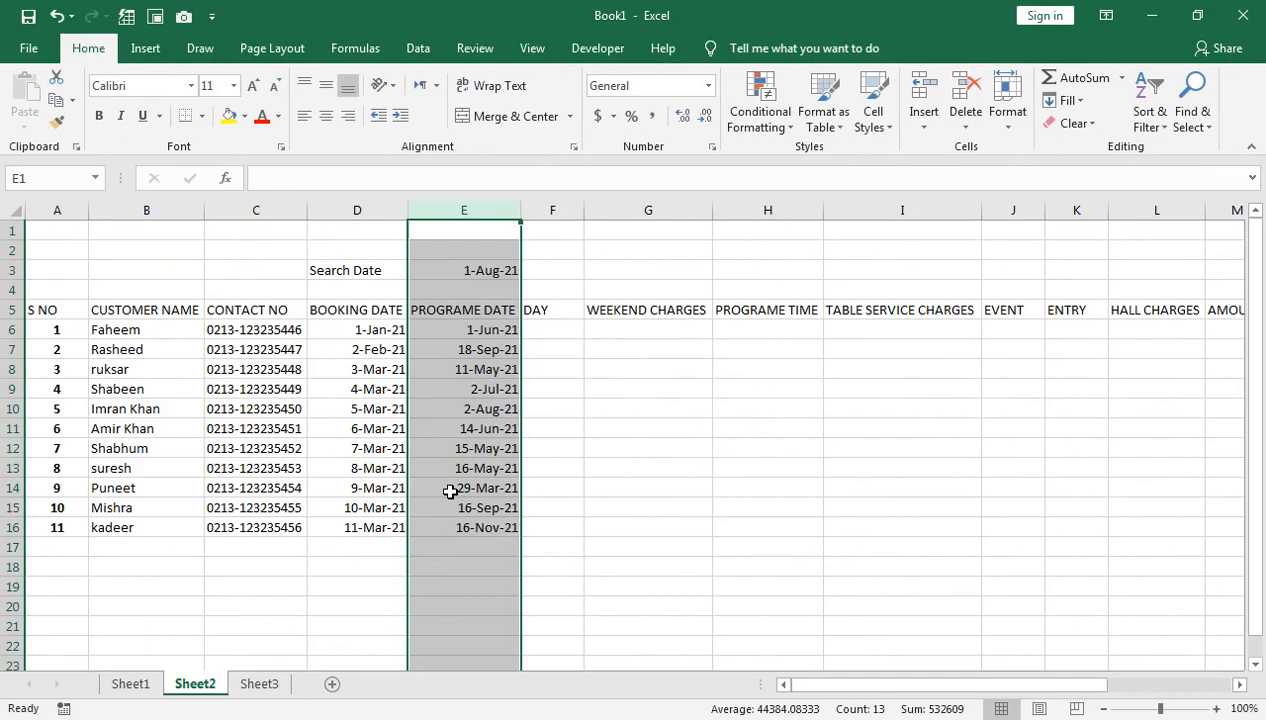
# Set the search date in cell E3 to 1-jun-21.
pyautogui.click(466, 268)
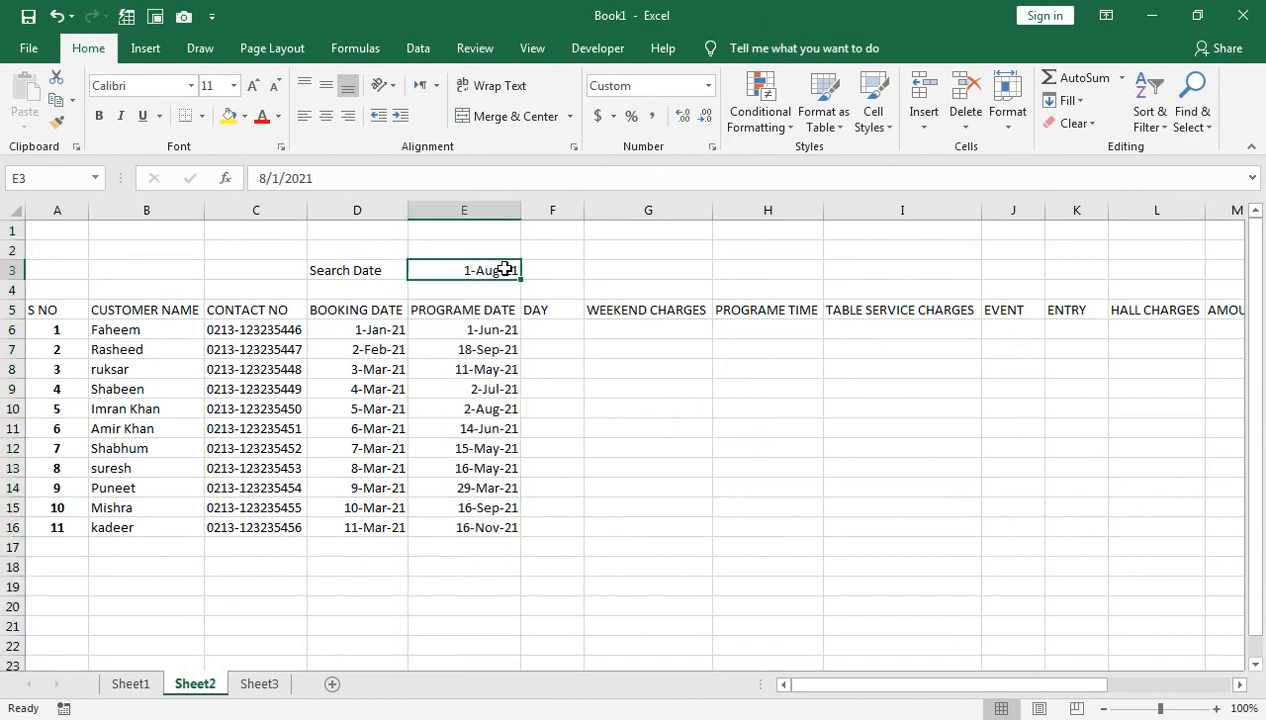
pyautogui.write('1-jun-21')
pyautogui.press('Return')
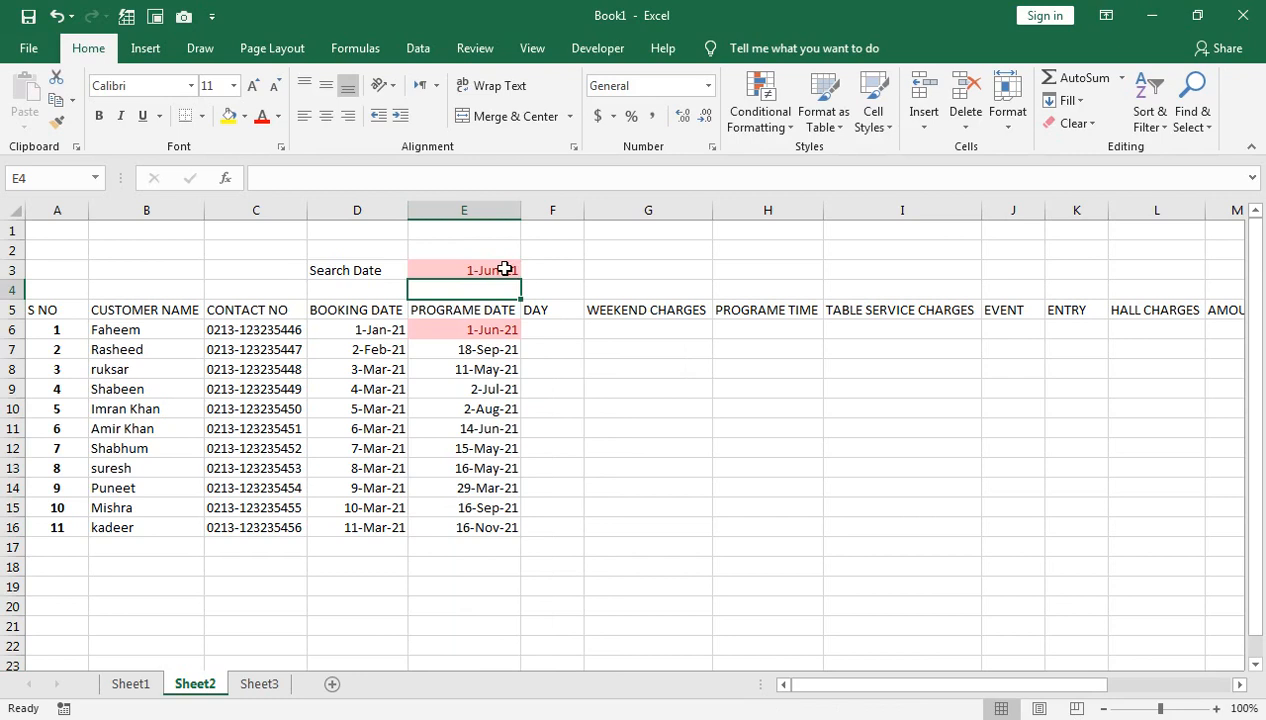
# Edit the day of the search date in cell E3 so that it is 2-Jun-21.
pyautogui.doubleClick(482, 270)
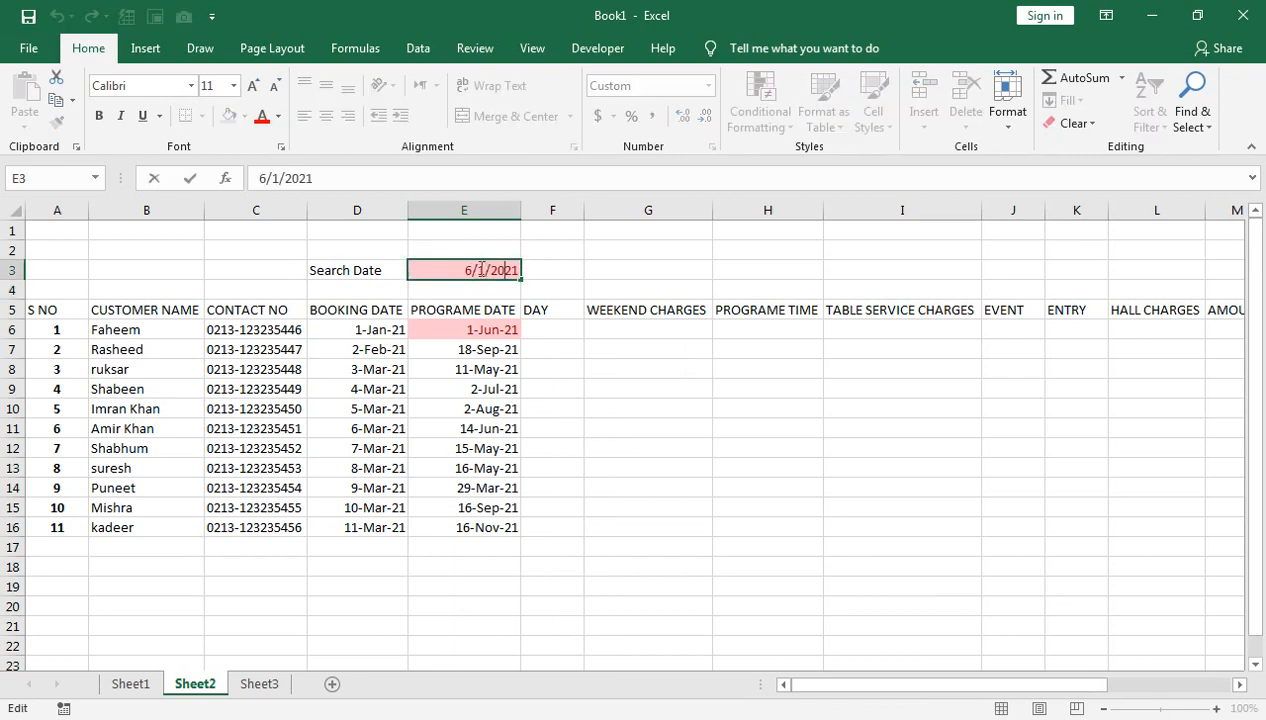
pyautogui.doubleClick(478, 271)
pyautogui.write('2')
pyautogui.press('Return')
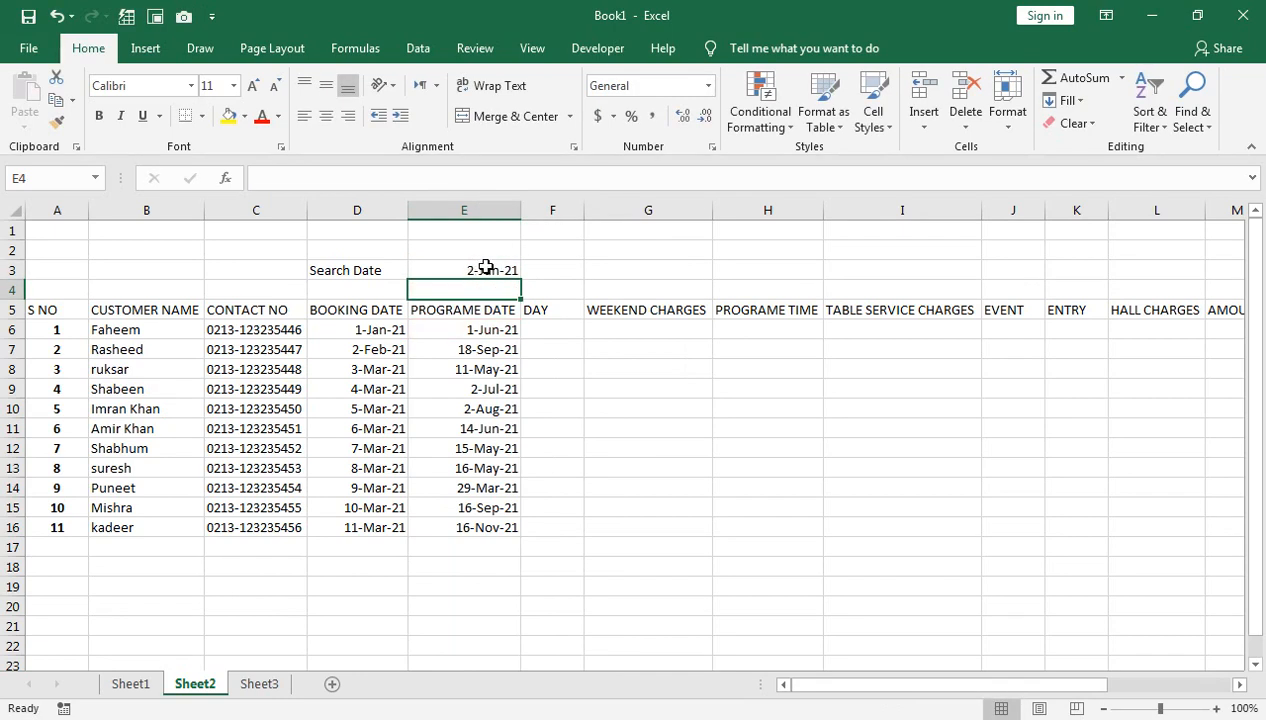
# Edit the day of the search date in cell E3 so that it is 3-Jun-21.
pyautogui.doubleClick(482, 270)
pyautogui.doubleClick(478, 268)
pyautogui.write('3')
pyautogui.press('Return')
pyautogui.click(367, 269)
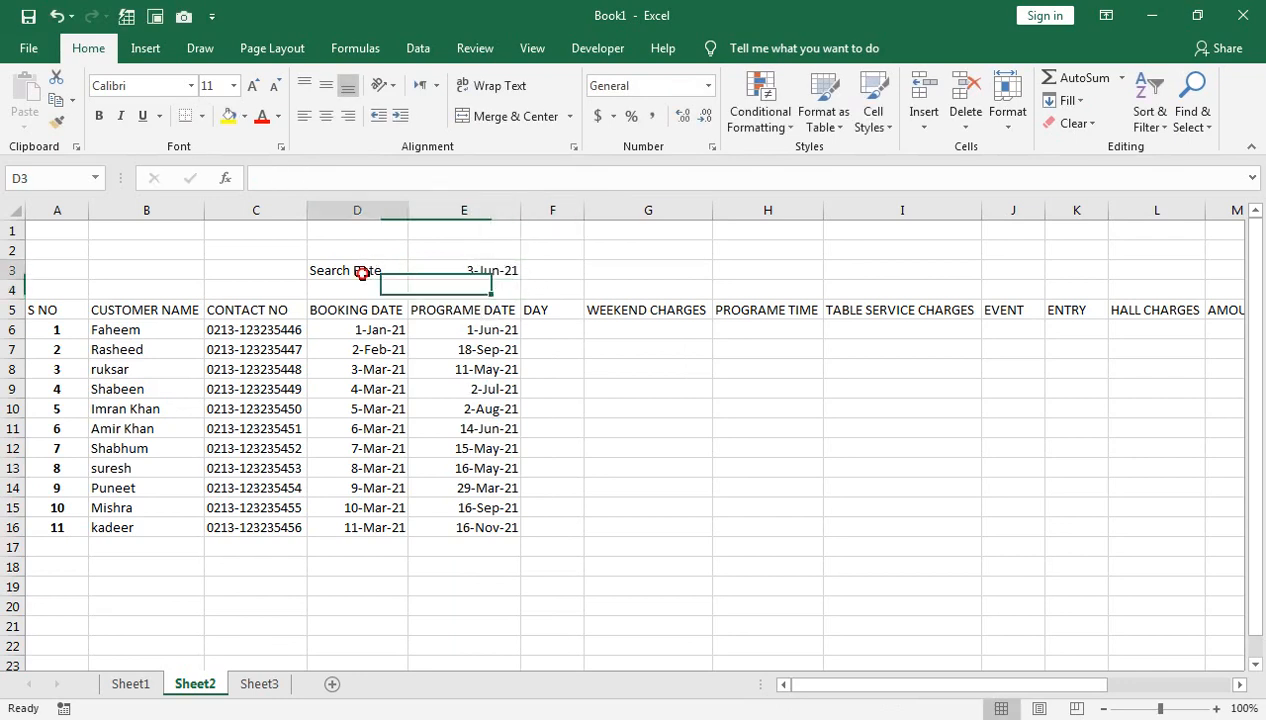
pyautogui.click(450, 270)
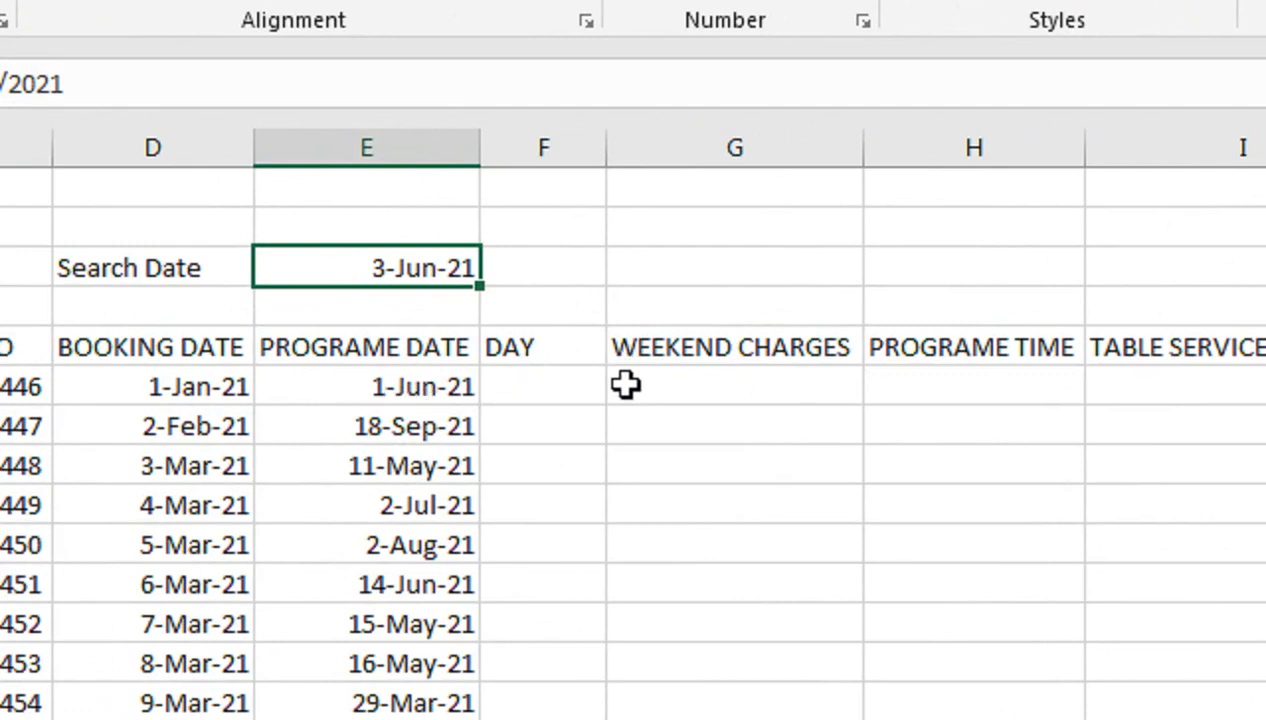
# Enter the formula =TEXT(E6,"DDD") in cell F6 and fill it down the DAY column to F16.
pyautogui.click(562, 383)
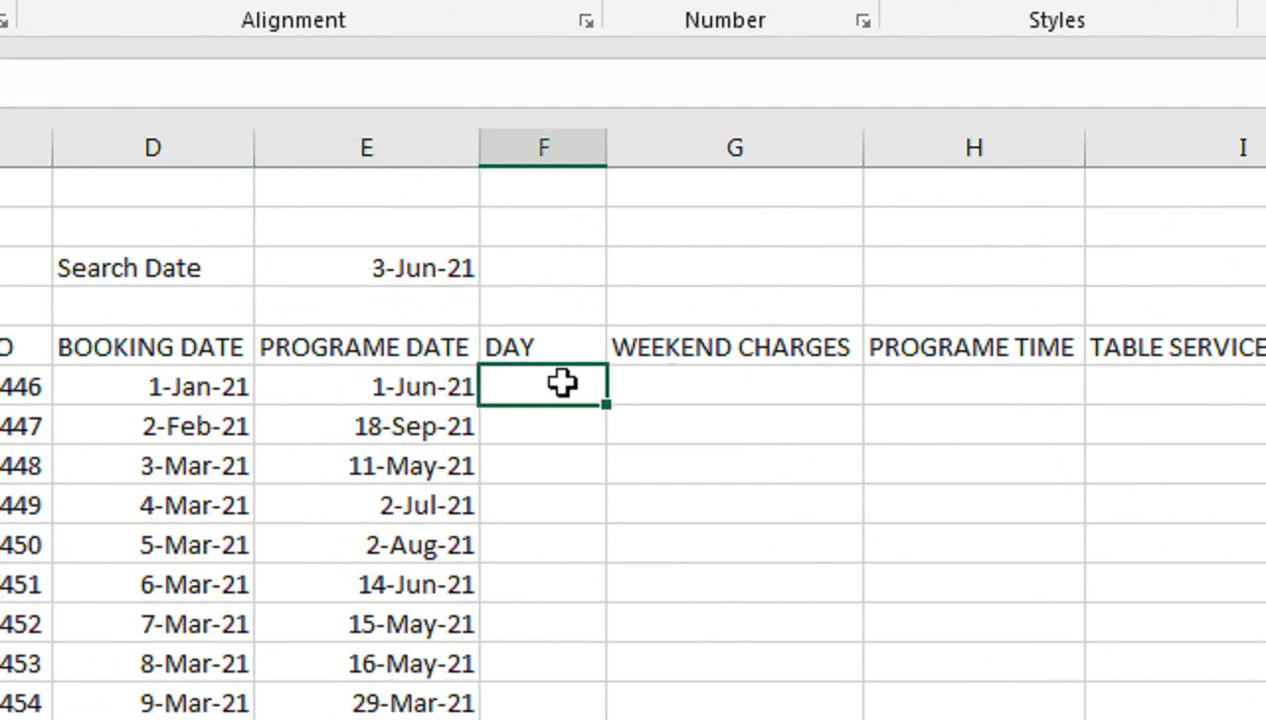
pyautogui.write('=te')
pyautogui.press('Tab')
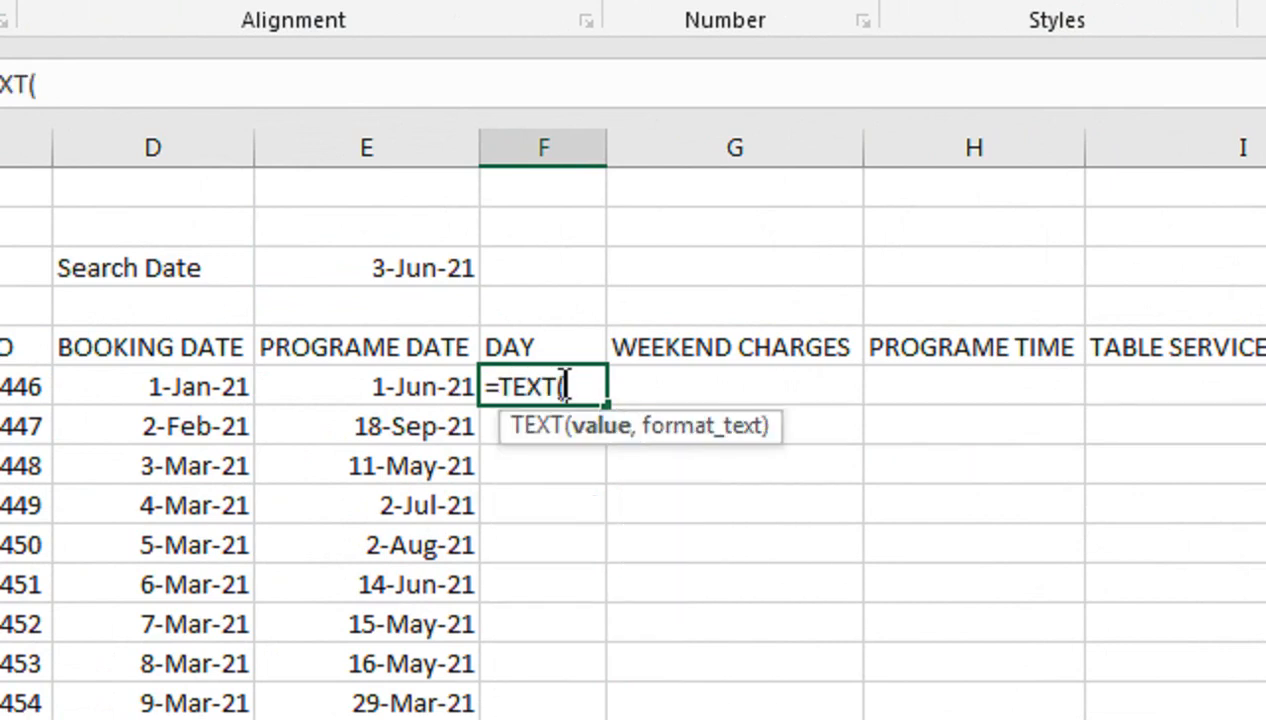
pyautogui.press('Left')
pyautogui.write(',"ddd')
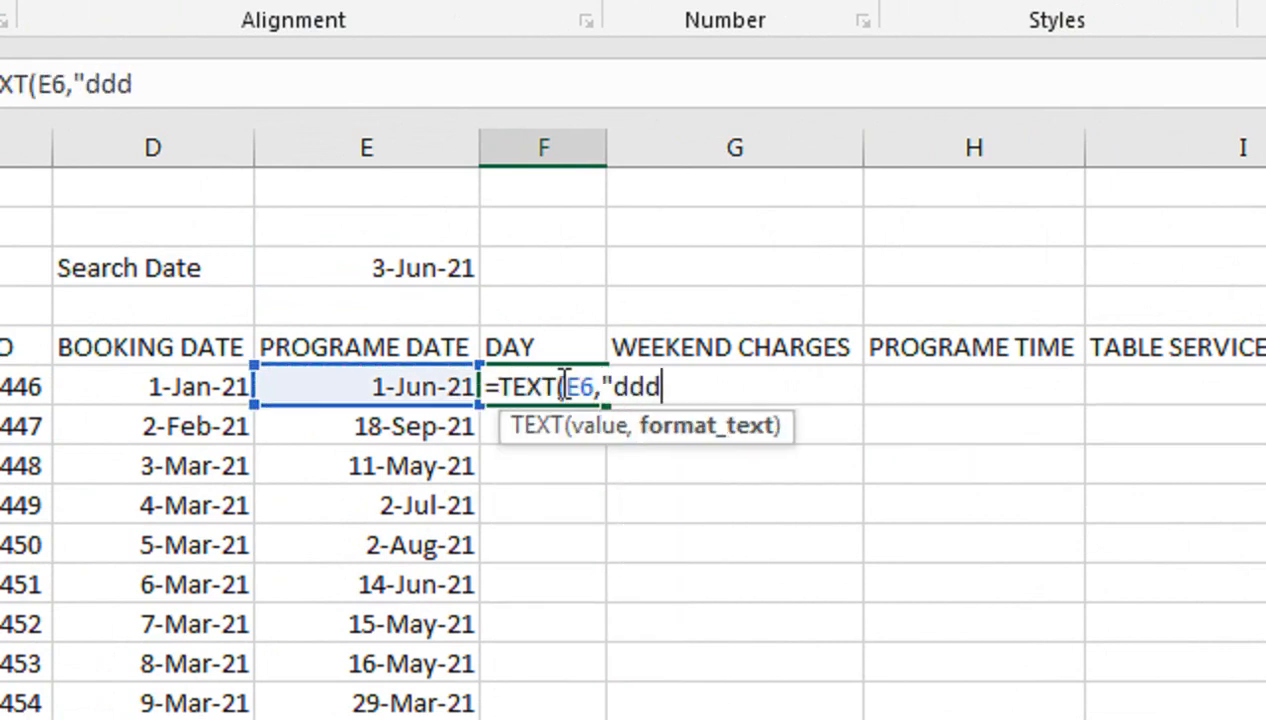
pyautogui.press('BackSpace')
pyautogui.press('BackSpace')
pyautogui.press('BackSpace')
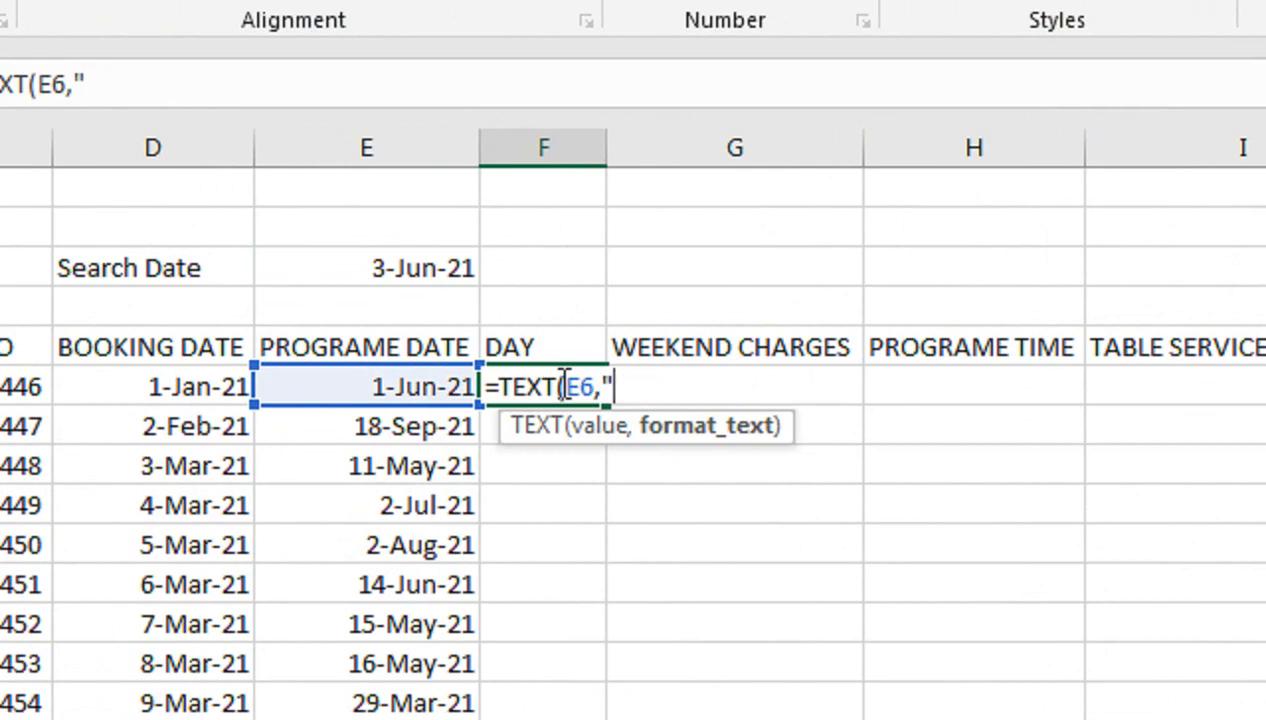
pyautogui.write('DDDD')
pyautogui.press('BackSpace')
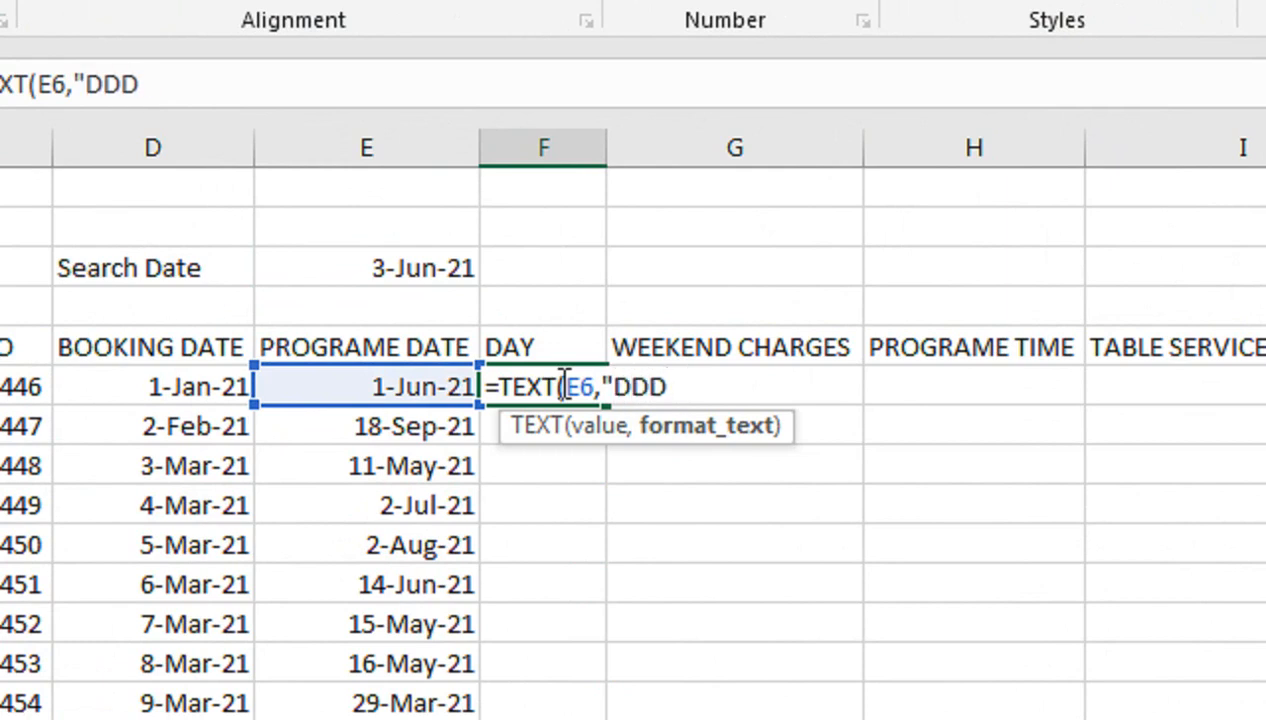
pyautogui.write('")')
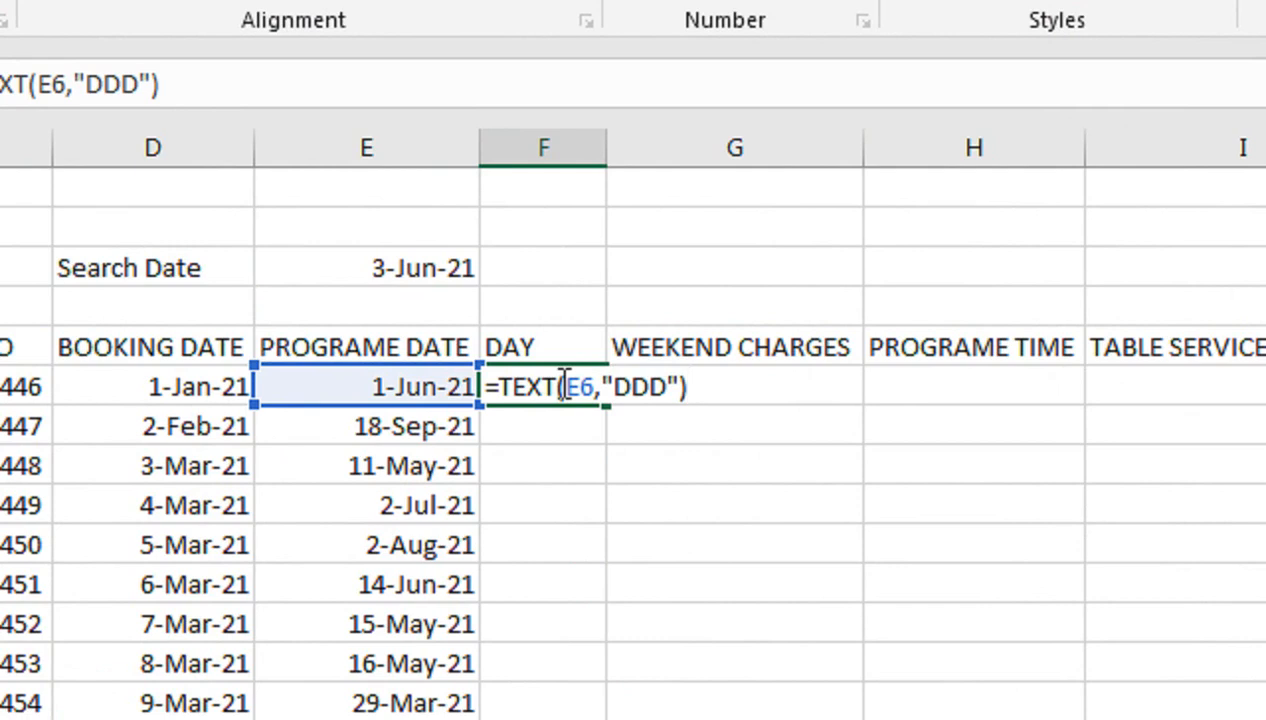
pyautogui.press('Return')
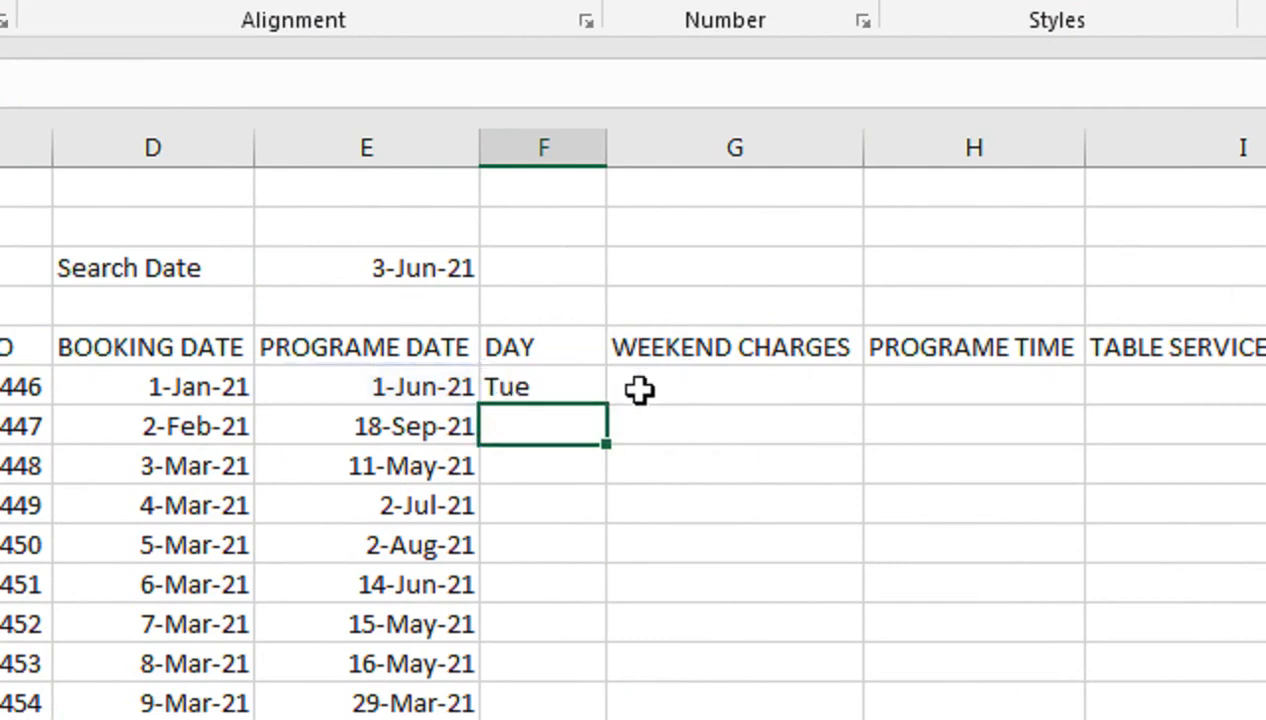
pyautogui.click(580, 385)
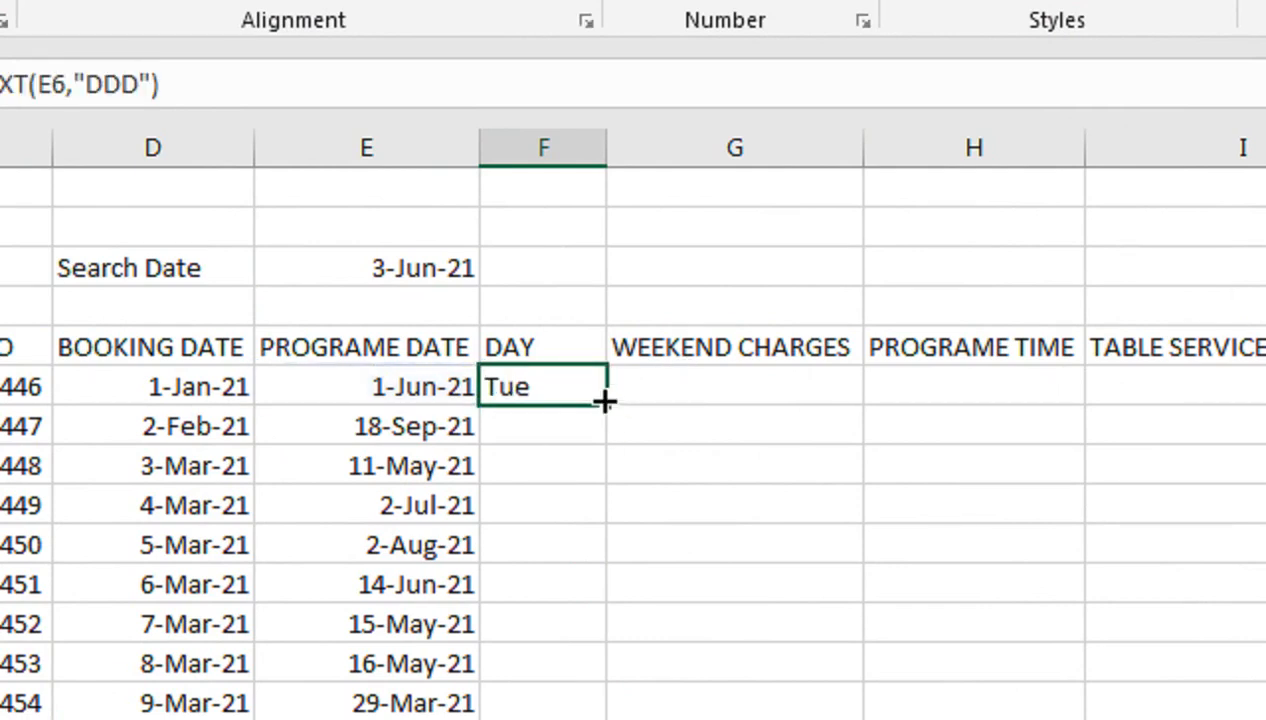
pyautogui.doubleClick(607, 404)
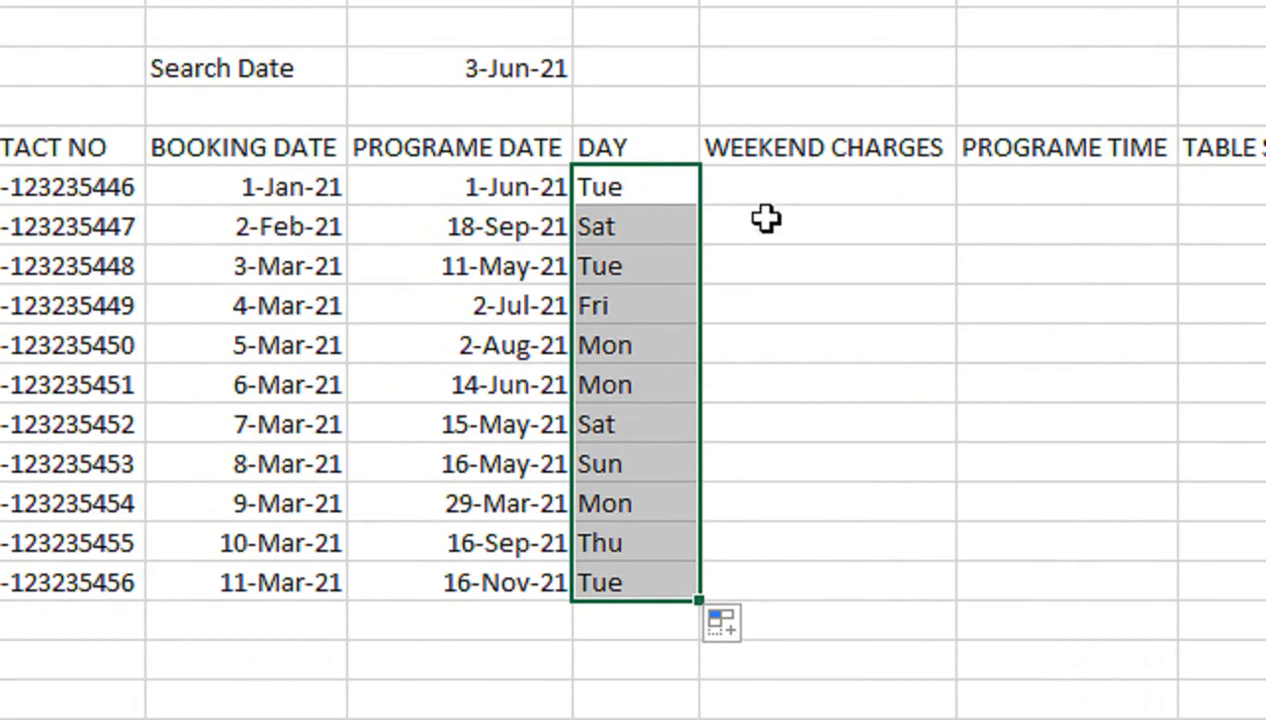
# Begin a formula in the first WEEKEND CHARGES cell, G6, with the test =IF(OR(F6="FRI",F6="SAT",F6="SUN").
pyautogui.click(790, 240)
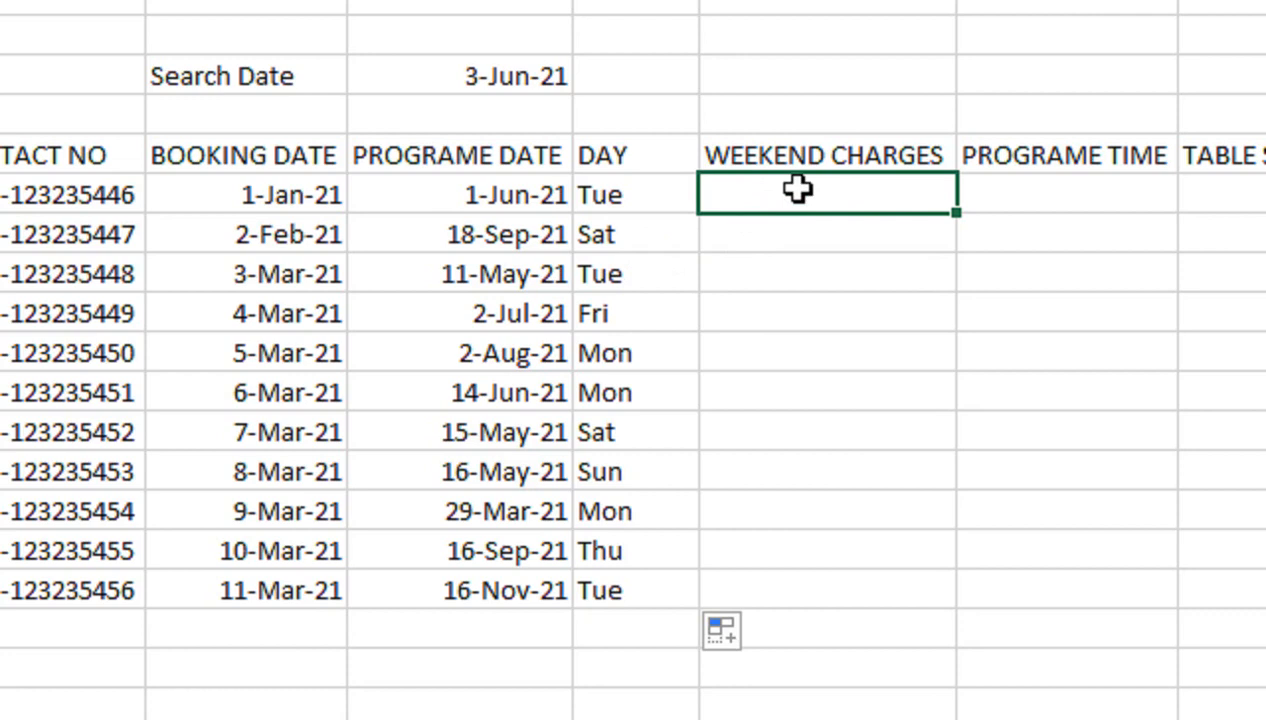
pyautogui.write('=IF(OR(')
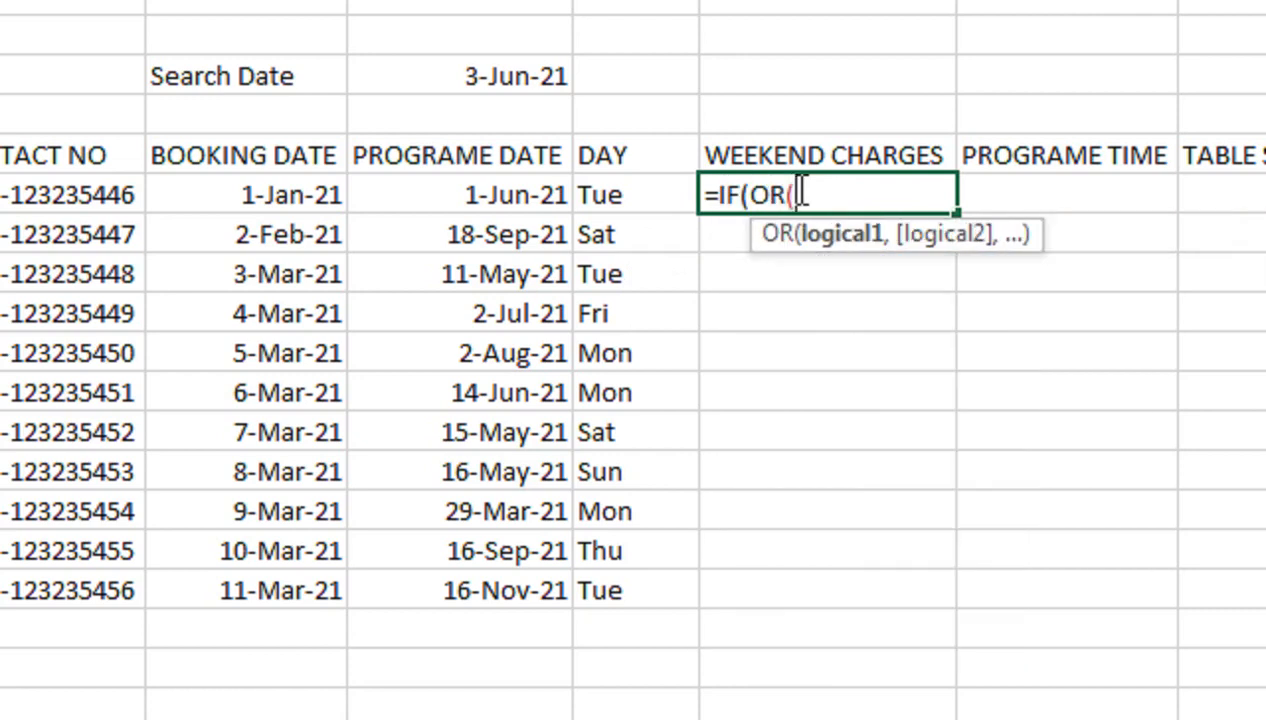
pyautogui.click(582, 192)
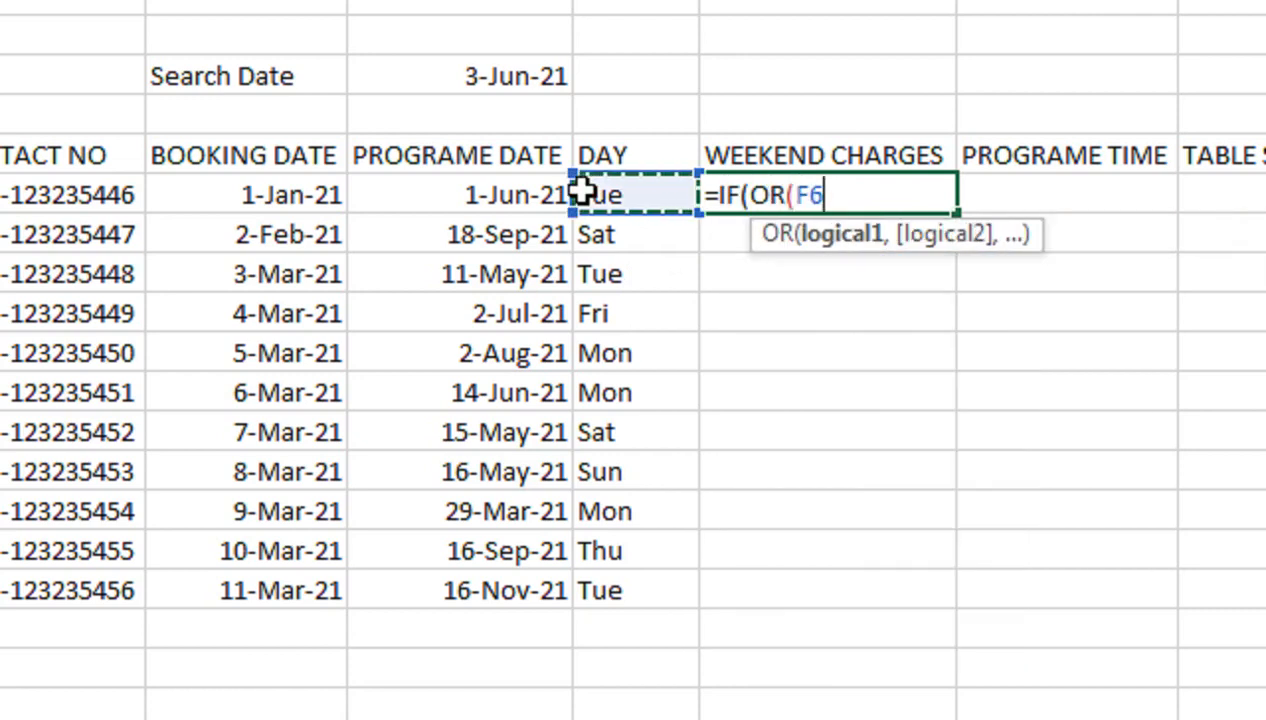
pyautogui.write('=')
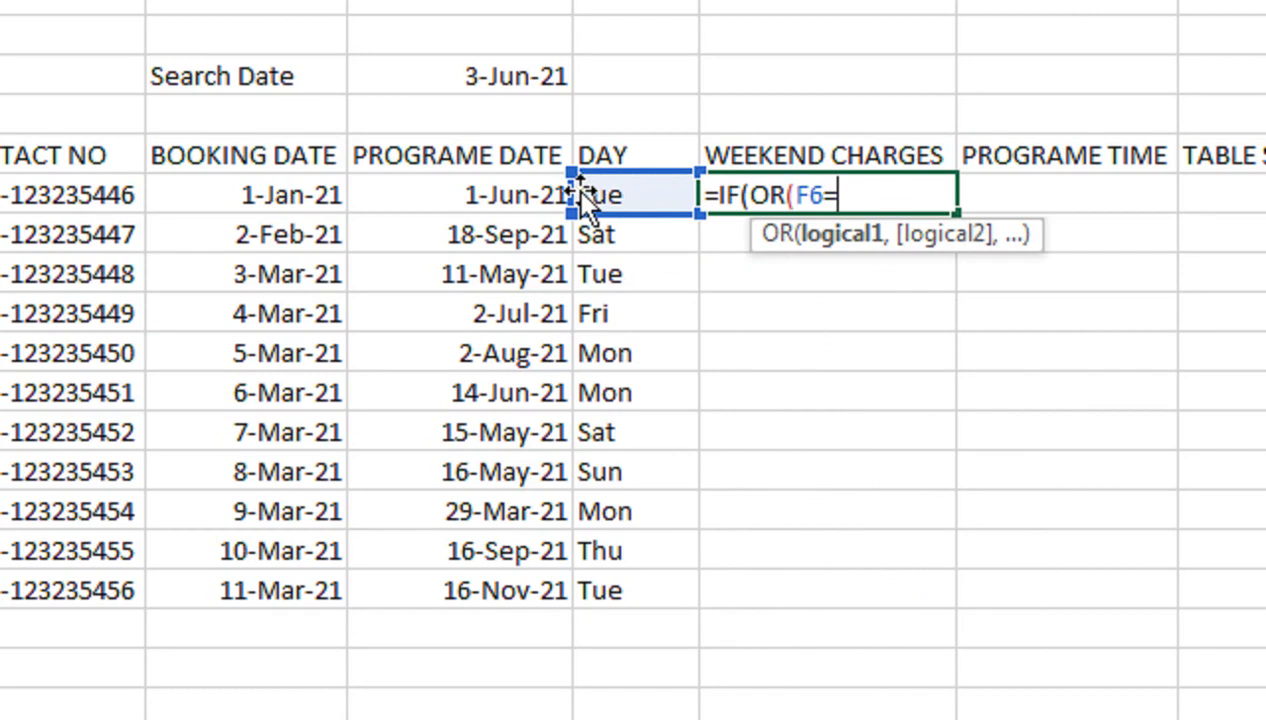
pyautogui.write('"FRI"')
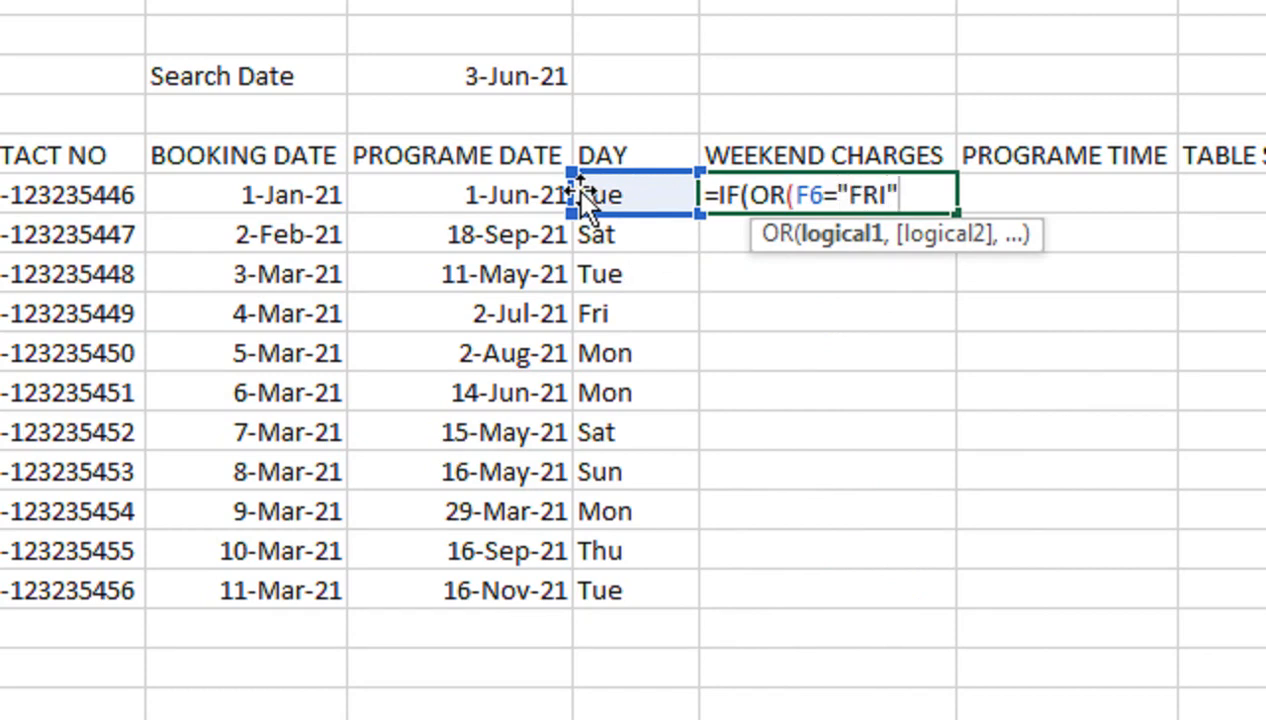
pyautogui.write(',')
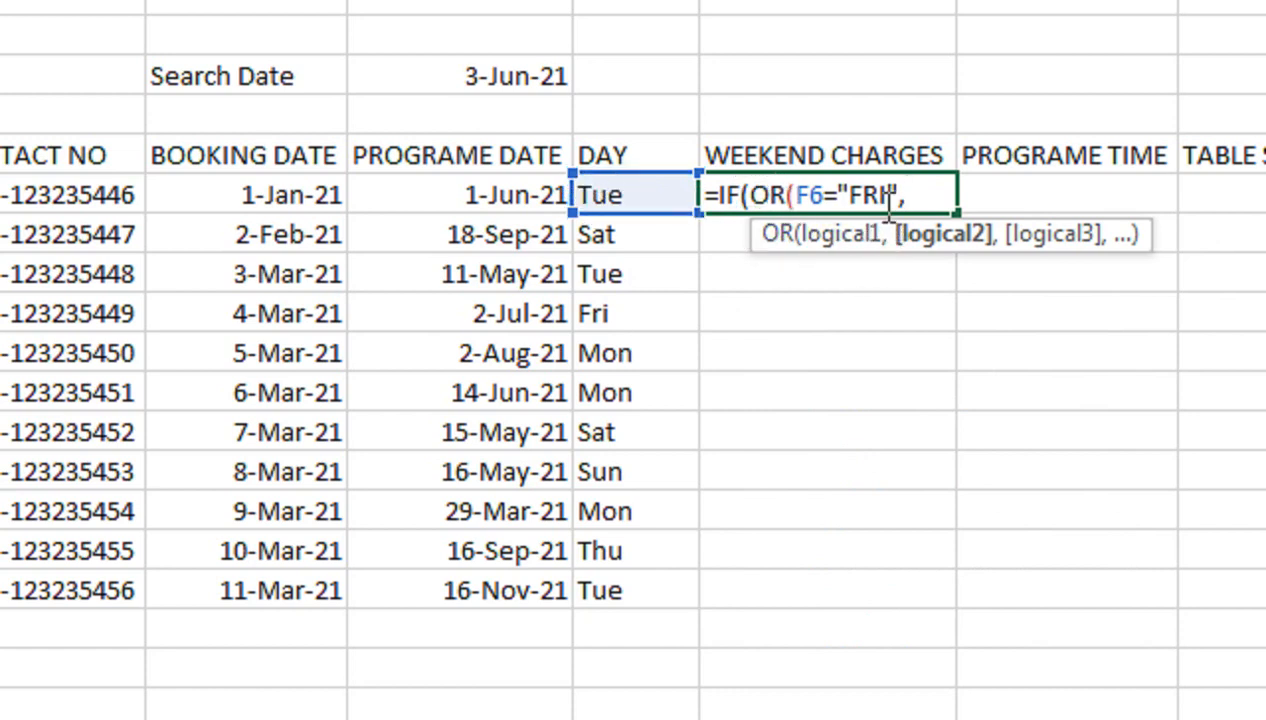
pyautogui.click(647, 198)
pyautogui.write('="SAT')
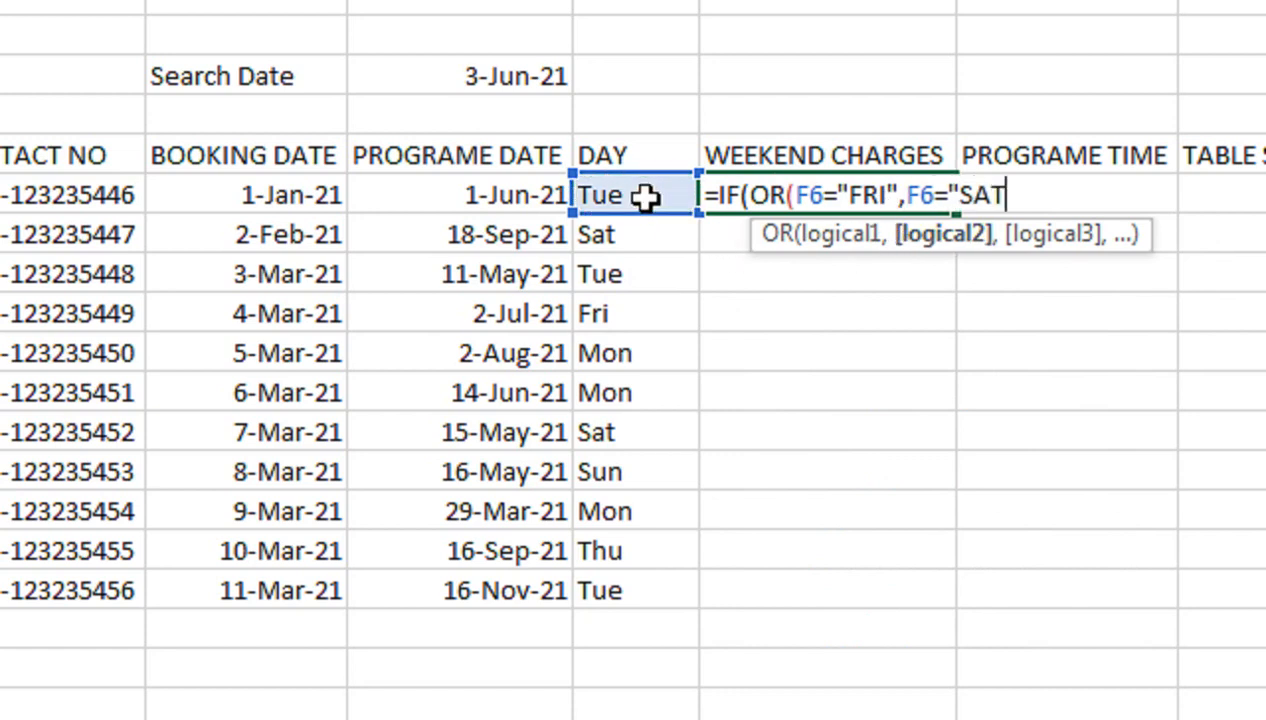
pyautogui.write('",')
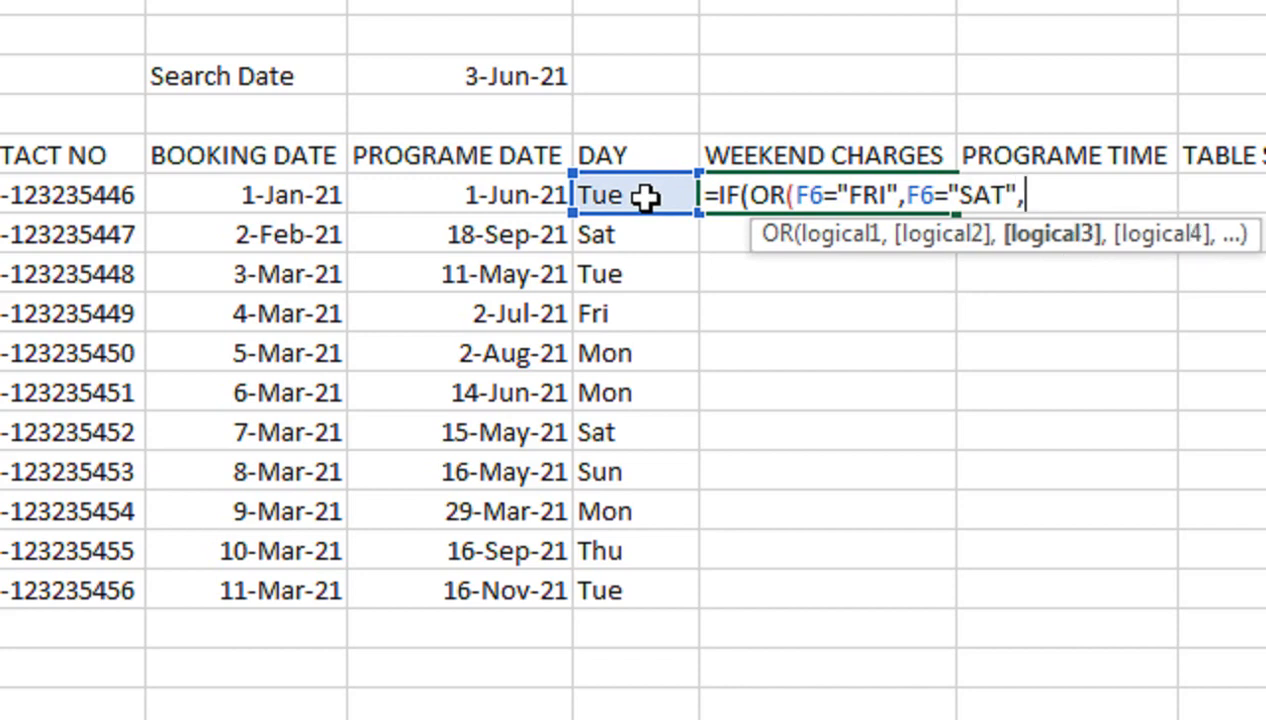
pyautogui.click(647, 198)
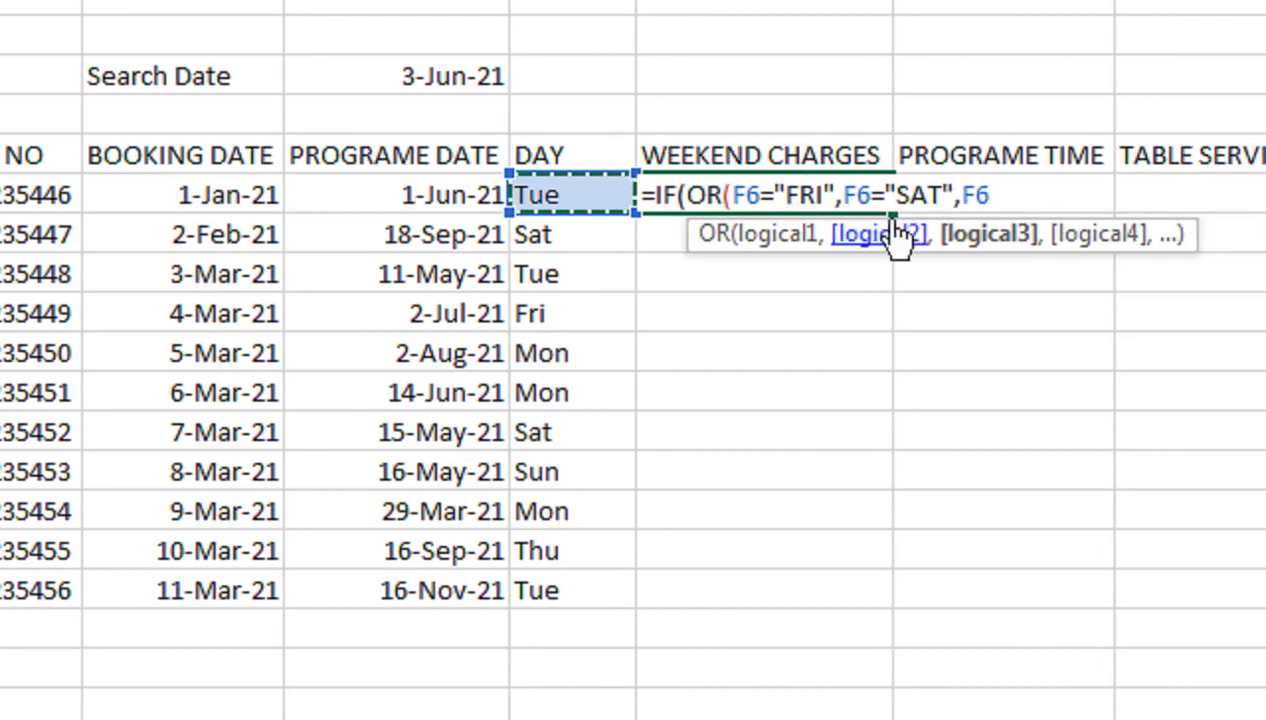
pyautogui.write('="SUN")')
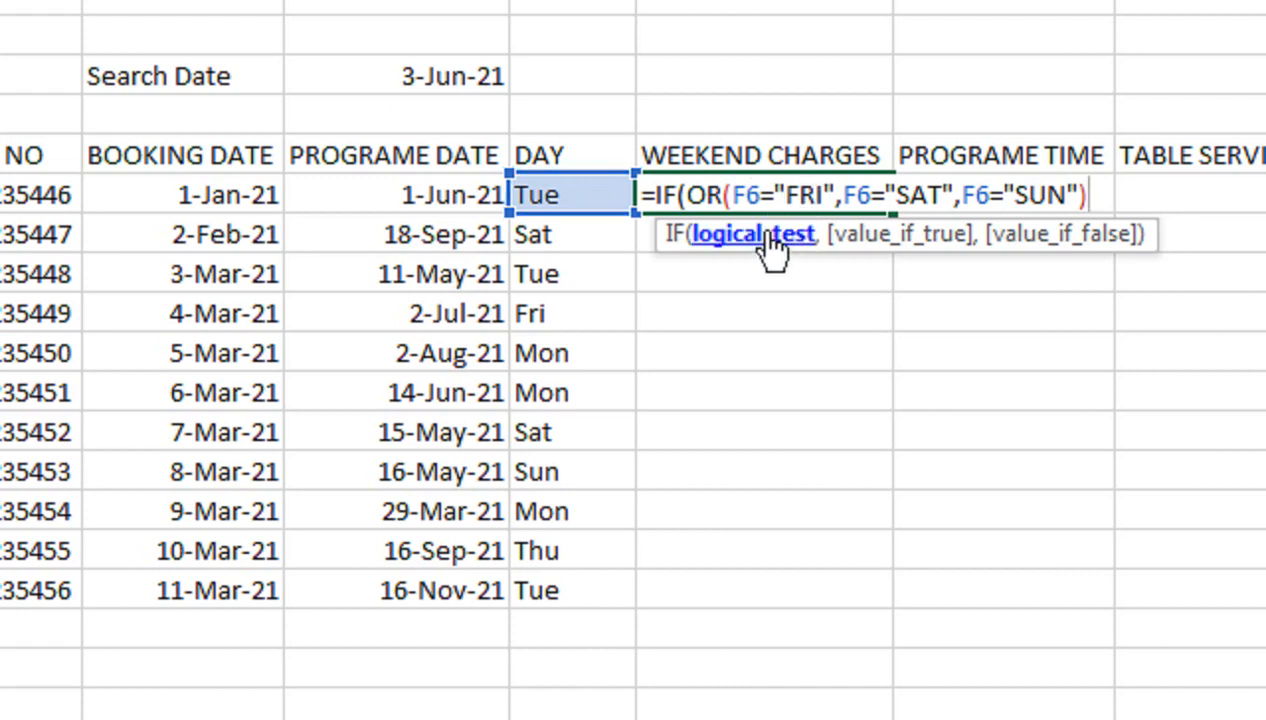
# Complete the G6 formula so it returns 25000 when the day test is true and 0 otherwise.
pyautogui.write(',')
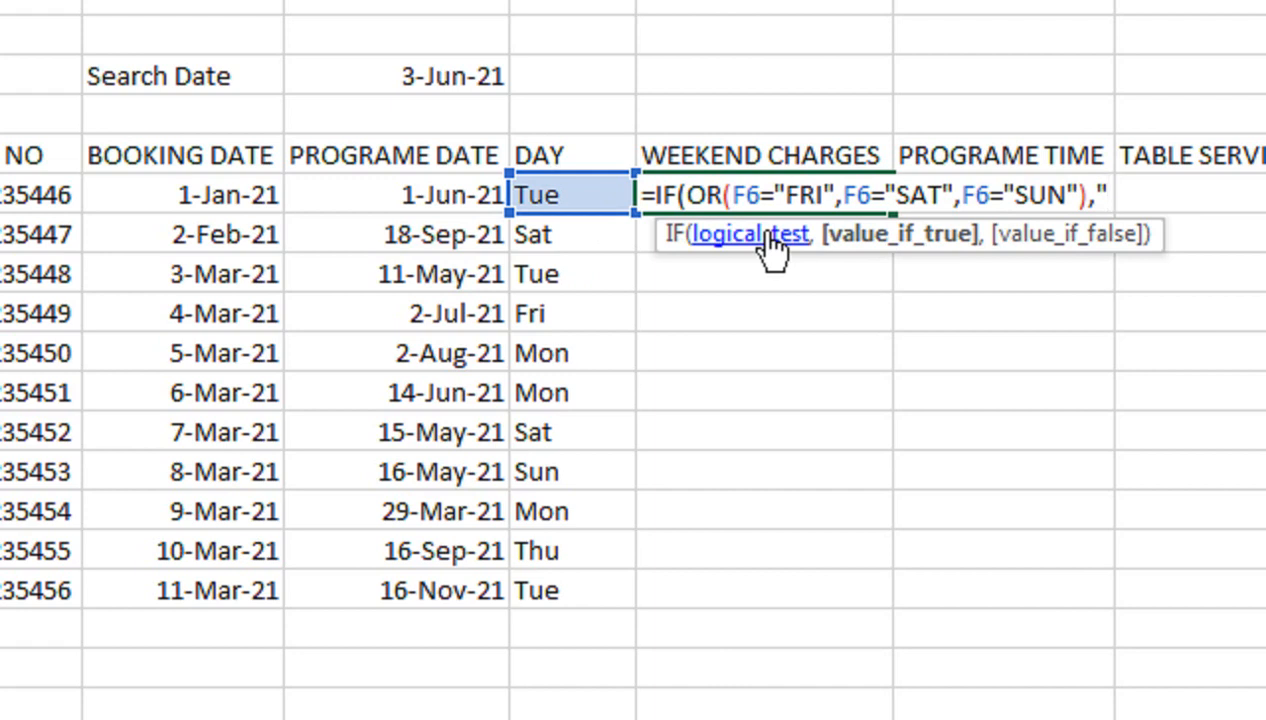
pyautogui.write('"5000')
pyautogui.press('BackSpace')
pyautogui.press('BackSpace')
pyautogui.press('BackSpace')
pyautogui.press('BackSpace')
pyautogui.write('25000,')
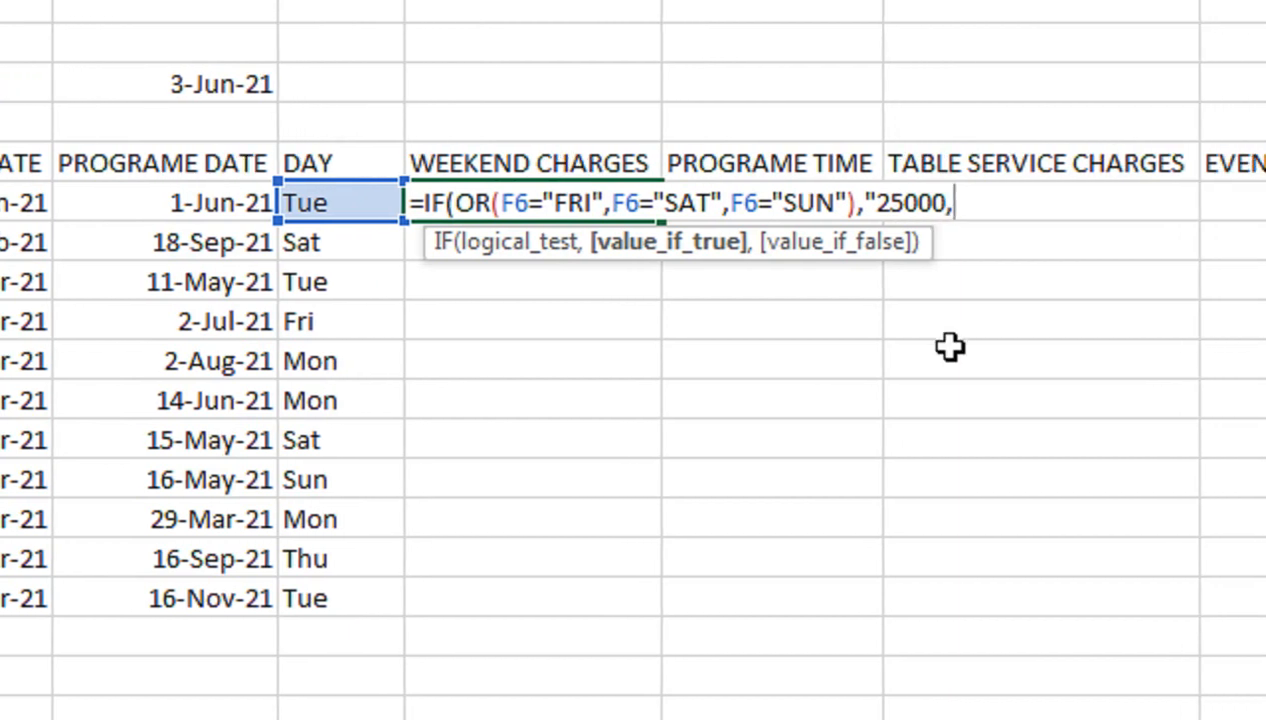
pyautogui.press('BackSpace')
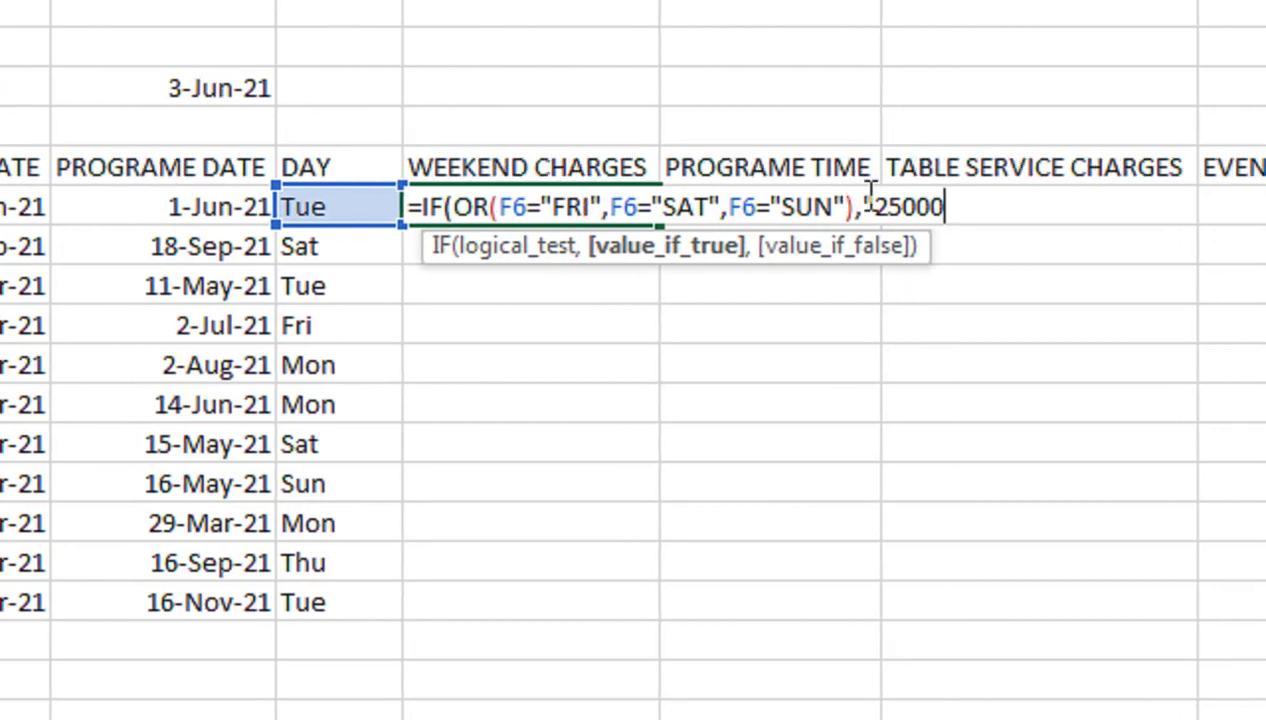
pyautogui.click(880, 200)
pyautogui.press('BackSpace')
pyautogui.click(946, 208)
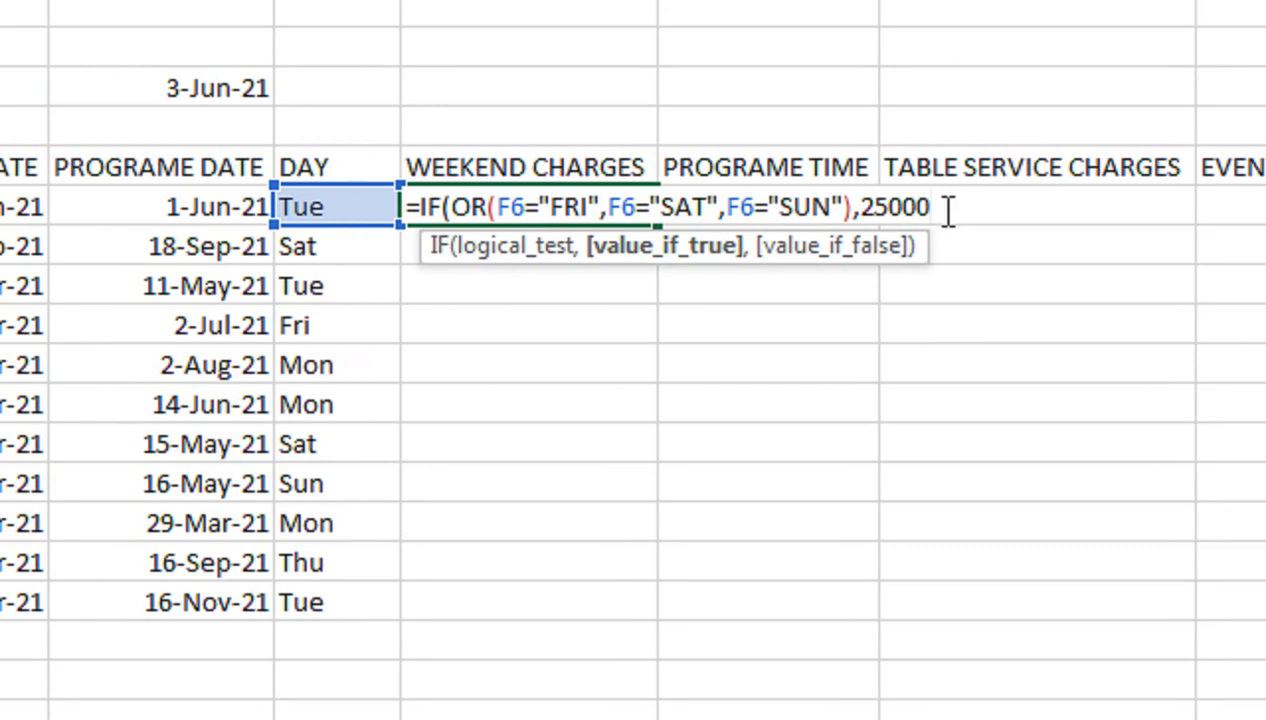
pyautogui.write(',')
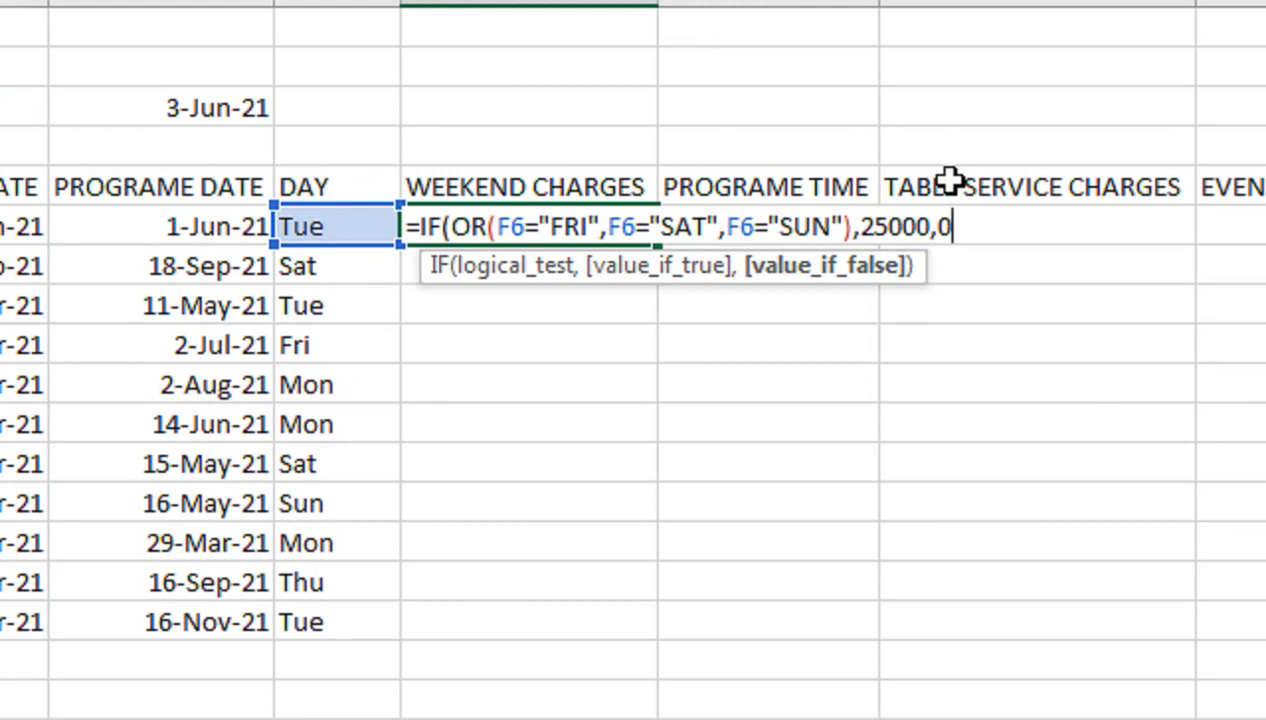
pyautogui.write('0)')
pyautogui.press('Return')
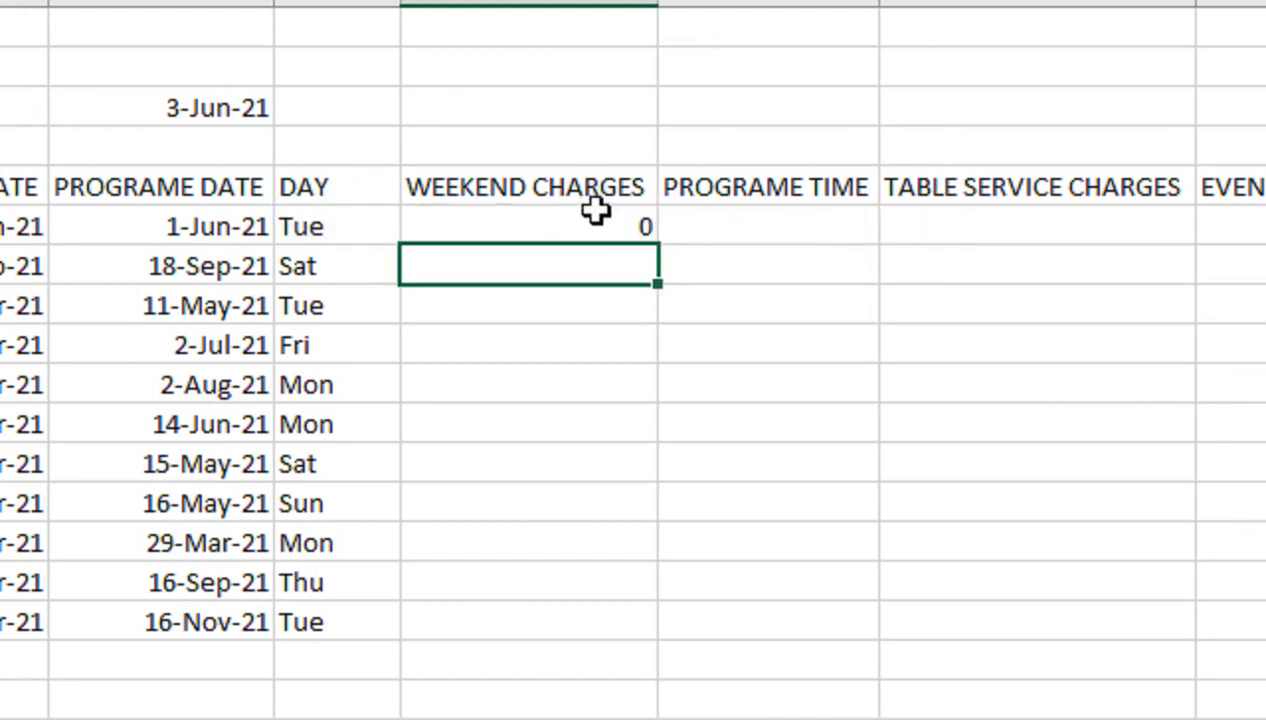
# Fill the weekend charges formula down to G16 and format G6:G16 with Comma Style.
pyautogui.click(636, 230)
pyautogui.moveTo(660, 245); pyautogui.dragTo(620, 645)
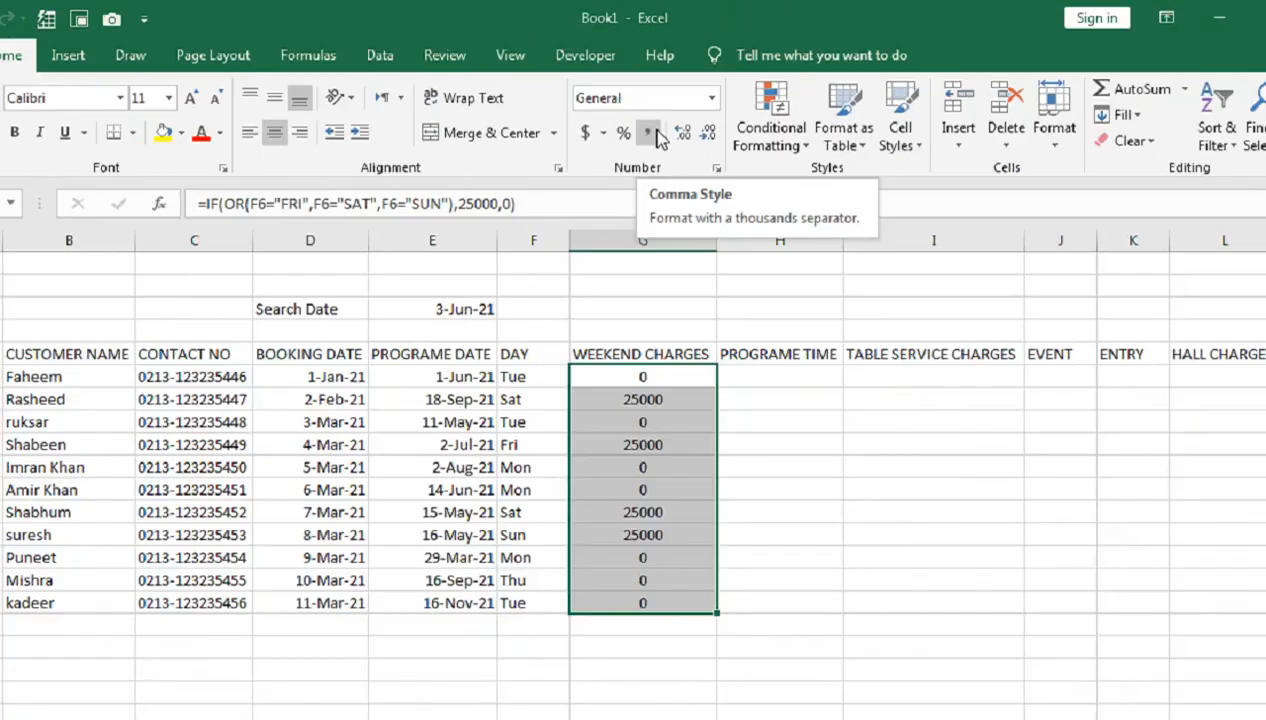
pyautogui.click(630, 236)
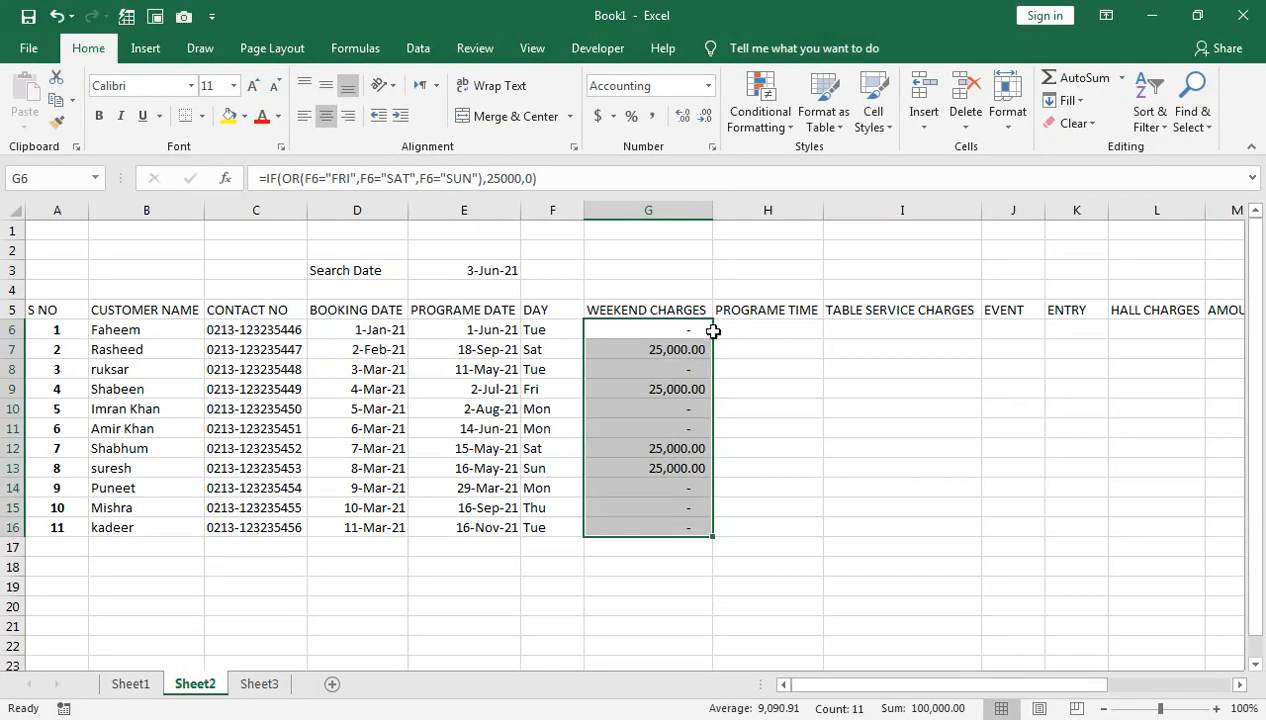
# Add a data validation list with the source DAY, NIGHT to the PROGRAME TIME cells H6:H16.
pyautogui.click(763, 357)
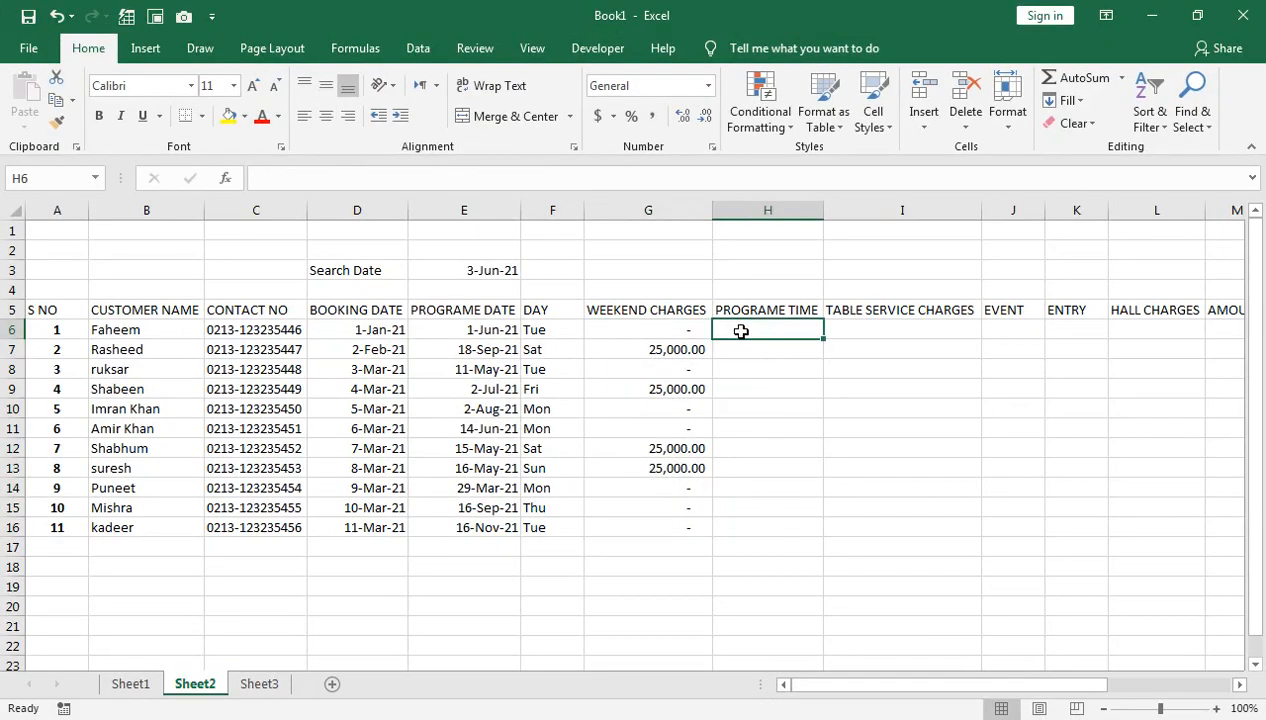
pyautogui.moveTo(742, 331); pyautogui.dragTo(740, 525)
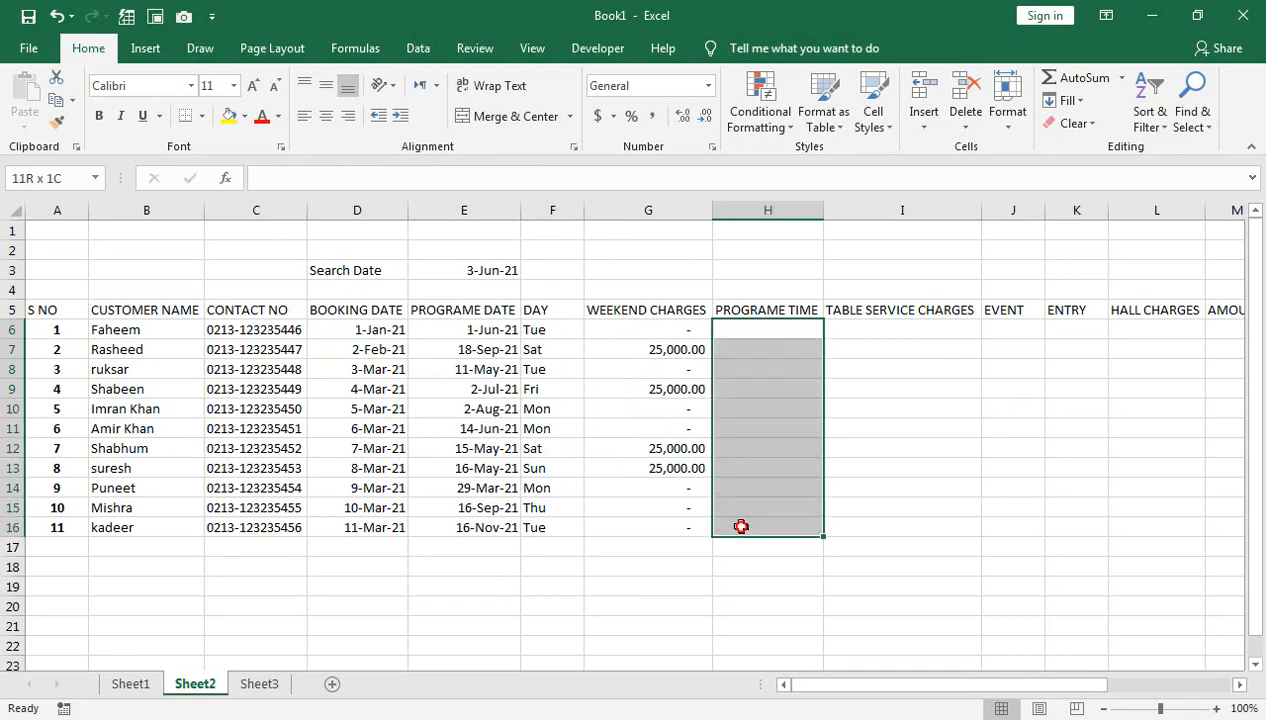
pyautogui.click(418, 48)
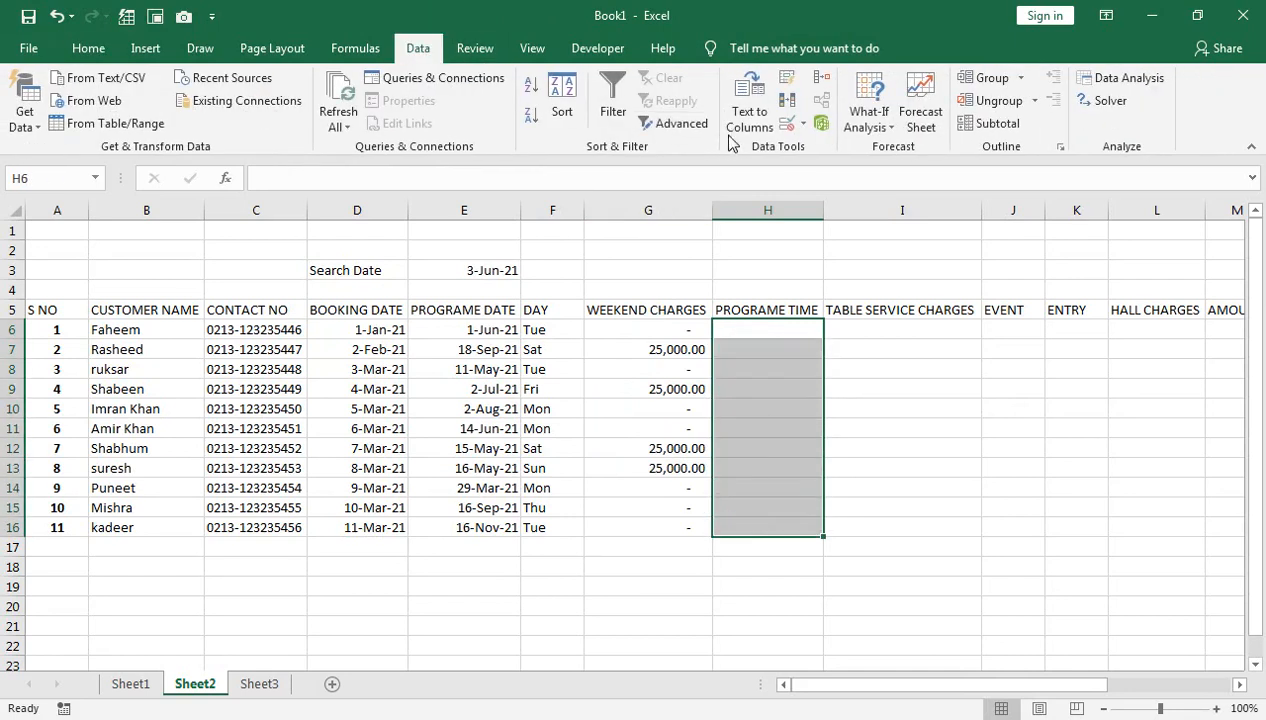
pyautogui.click(801, 124)
pyautogui.click(810, 148)
pyautogui.click(824, 307)
pyautogui.click(815, 367)
pyautogui.moveTo(842, 218); pyautogui.dragTo(308, 376)
pyautogui.click(389, 492)
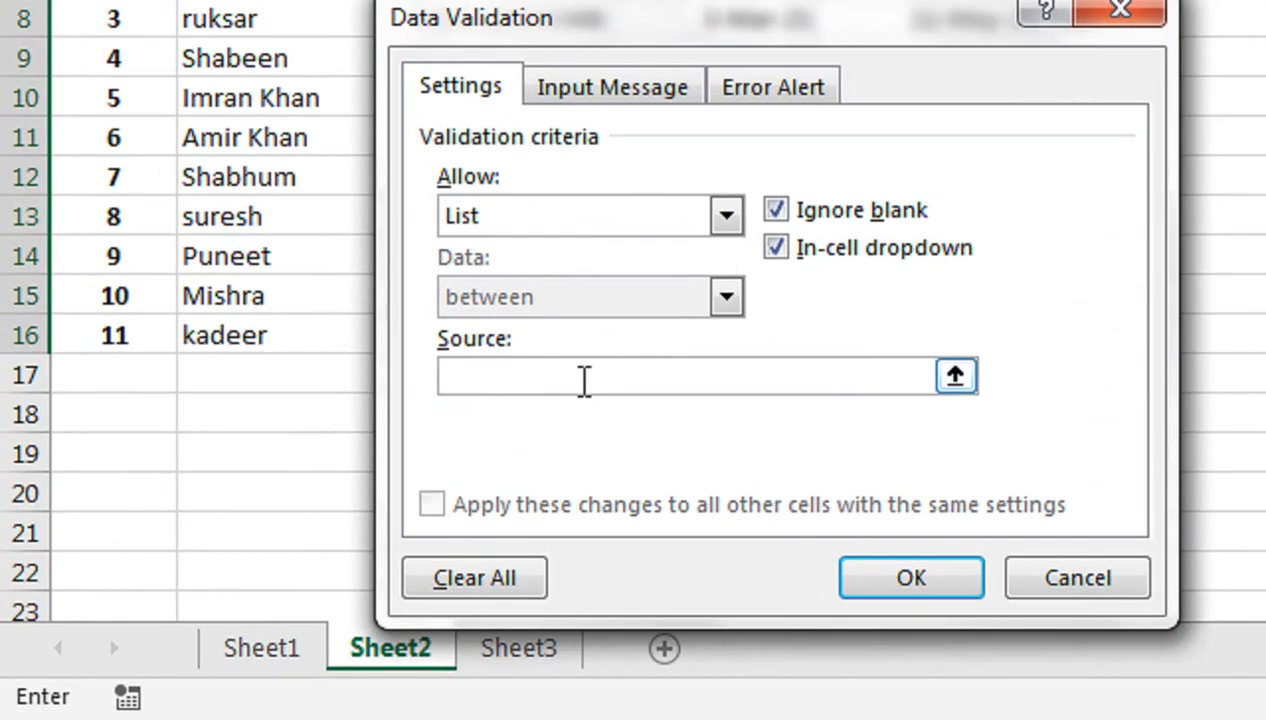
pyautogui.write('DAY, NIGHT')
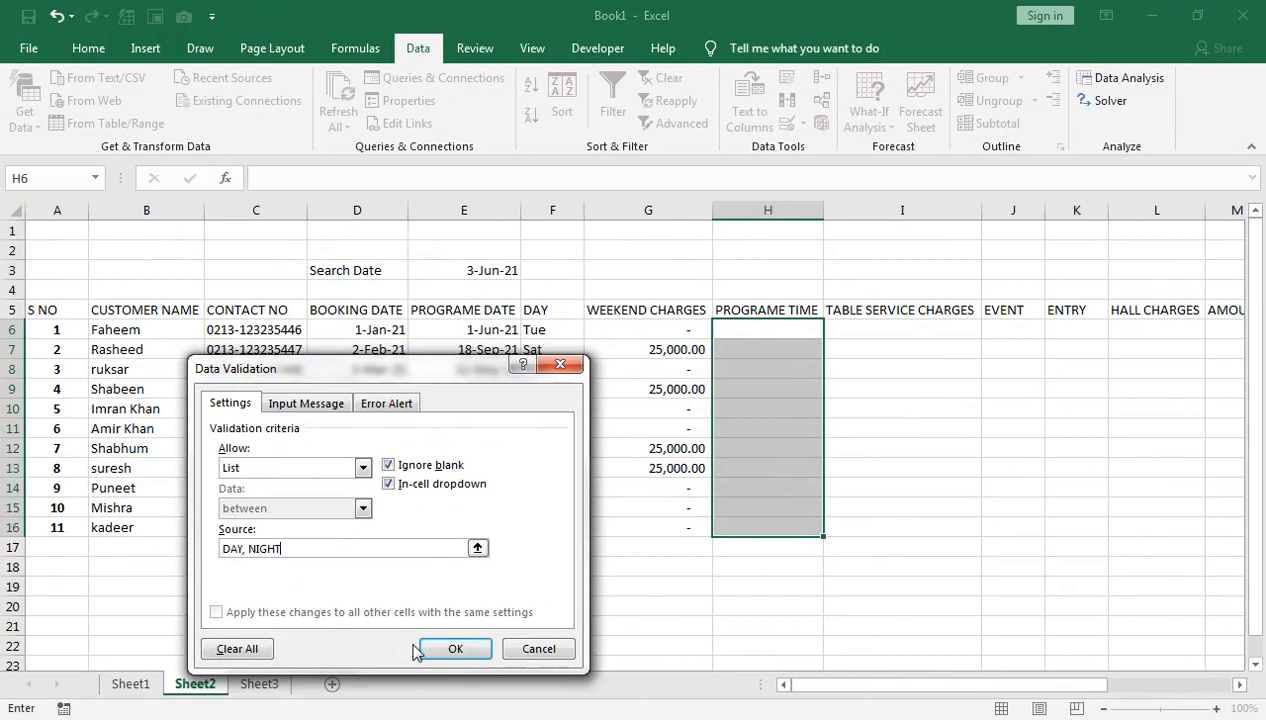
pyautogui.click(908, 578)
# Set the programme time to NIGHT in H6 and H7 from the validation list.
pyautogui.click(778, 335)
pyautogui.click(832, 333)
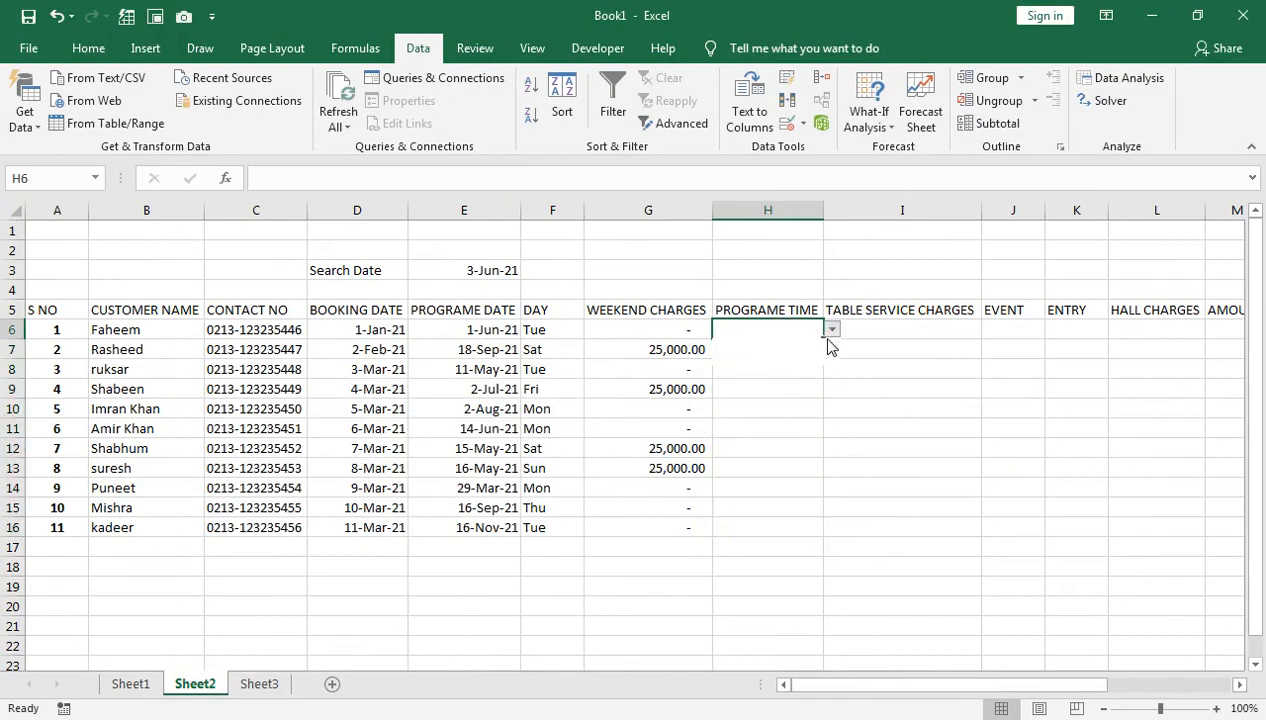
pyautogui.click(809, 348)
pyautogui.click(832, 333)
pyautogui.click(790, 358)
pyautogui.click(786, 352)
pyautogui.click(832, 349)
pyautogui.click(790, 377)
# Choose NIGHT as the programme time in H9 and H8.
pyautogui.click(797, 388)
pyautogui.click(831, 389)
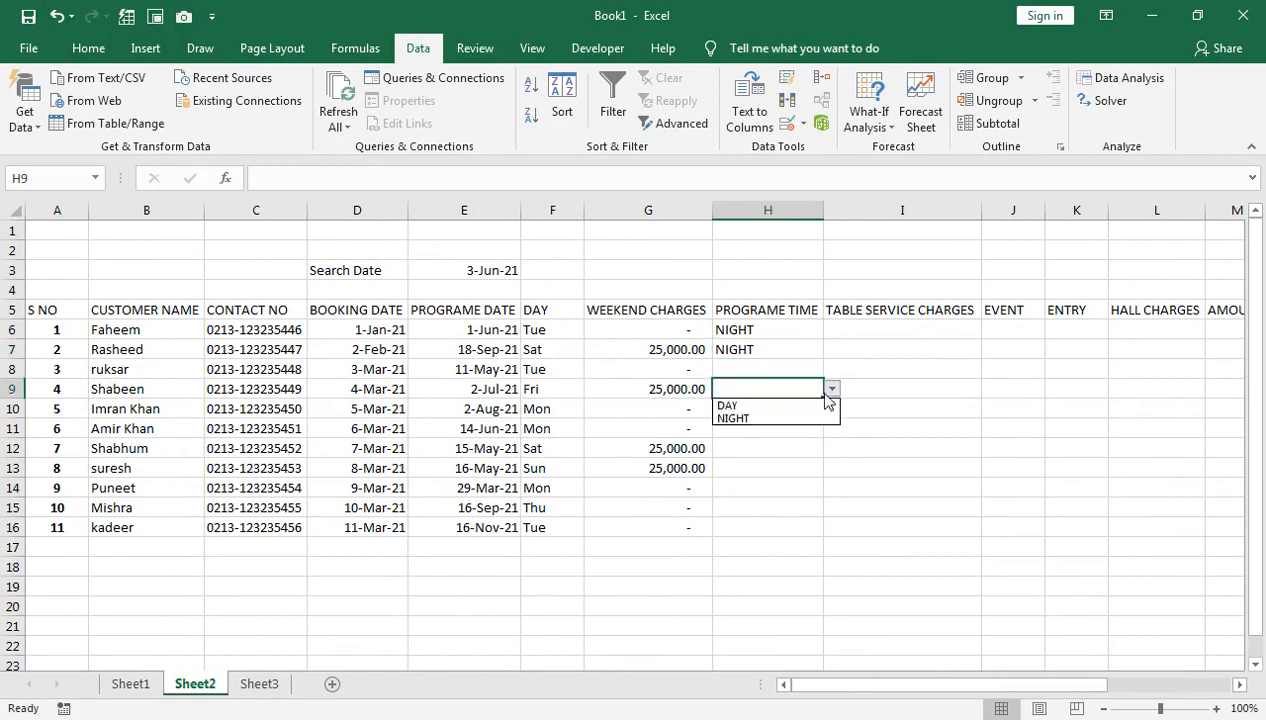
pyautogui.click(800, 419)
pyautogui.click(805, 368)
pyautogui.click(831, 369)
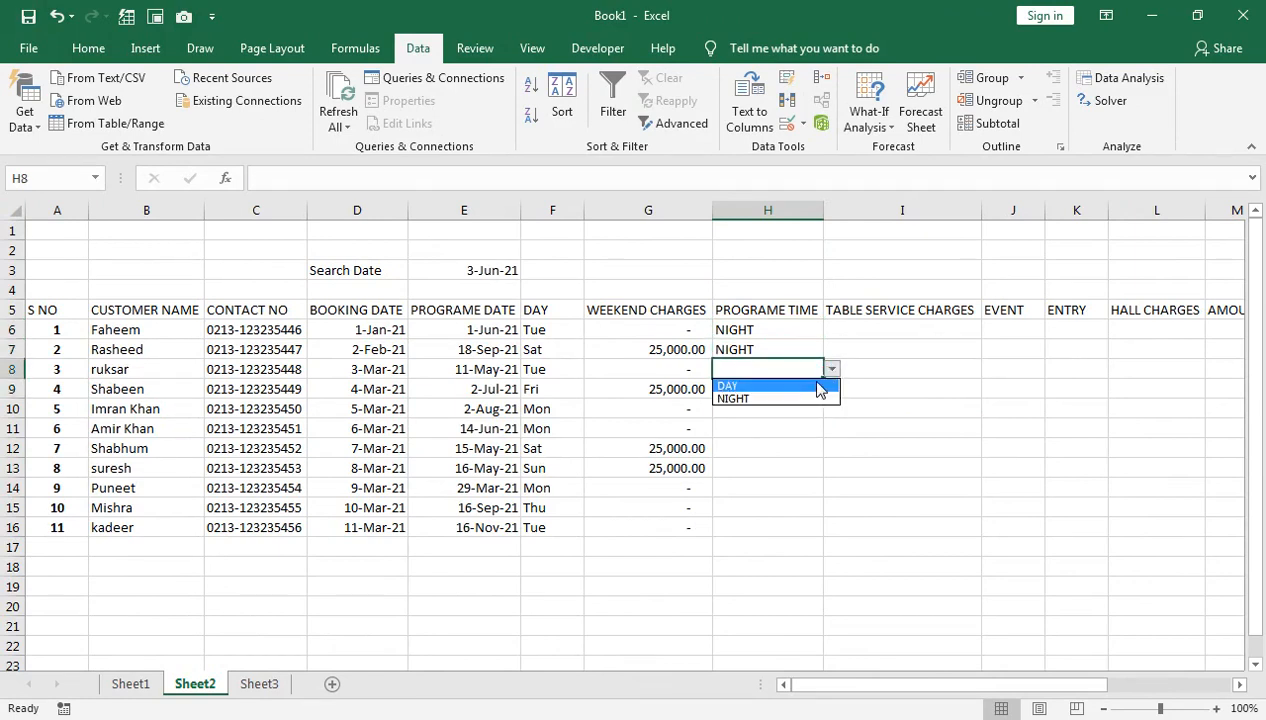
pyautogui.click(812, 399)
# Set the programme time to DAY in H10 and to NIGHT in H11, H12 and H13.
pyautogui.click(763, 411)
pyautogui.click(831, 408)
pyautogui.click(815, 426)
pyautogui.click(795, 428)
pyautogui.click(831, 428)
pyautogui.click(810, 458)
pyautogui.click(766, 448)
pyautogui.click(831, 448)
pyautogui.click(810, 478)
pyautogui.click(803, 466)
pyautogui.click(831, 468)
pyautogui.click(795, 497)
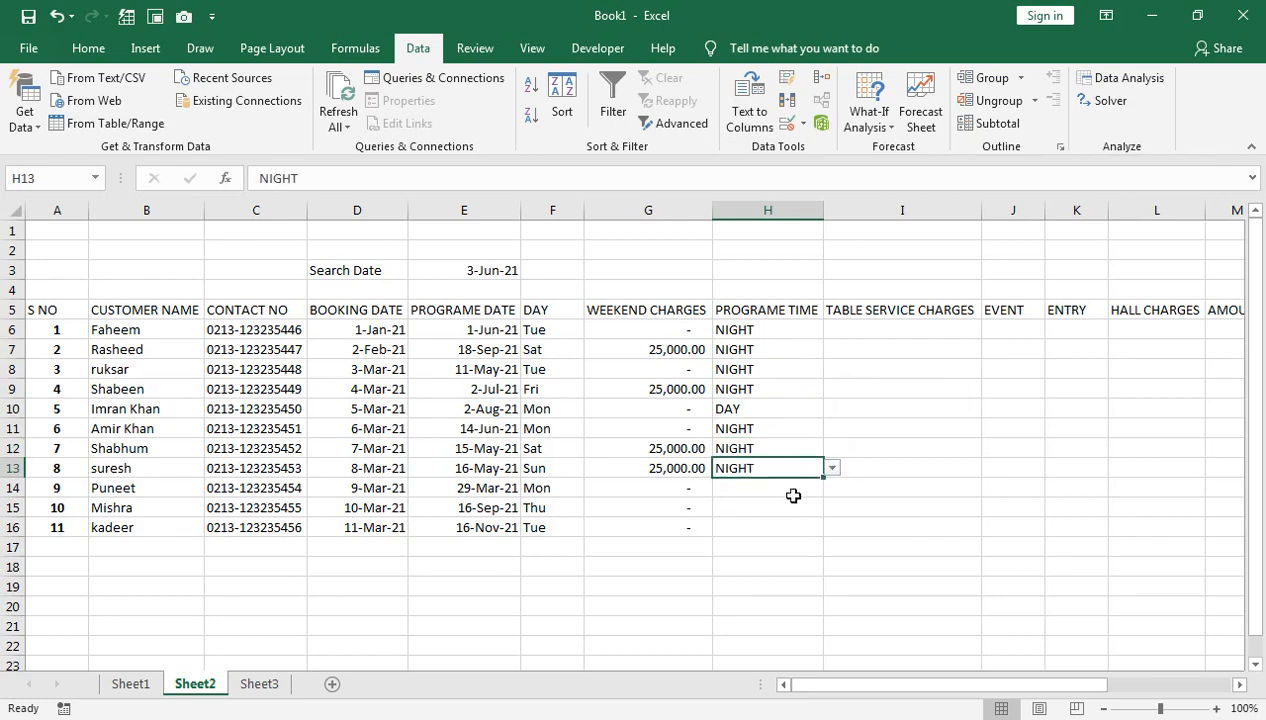
# Set the programme time to NIGHT in H14, DAY in H15 and NIGHT in H16.
pyautogui.click(805, 490)
pyautogui.click(831, 487)
pyautogui.click(800, 518)
pyautogui.click(805, 508)
pyautogui.click(828, 510)
pyautogui.click(797, 523)
pyautogui.click(812, 527)
pyautogui.click(832, 528)
pyautogui.click(790, 558)
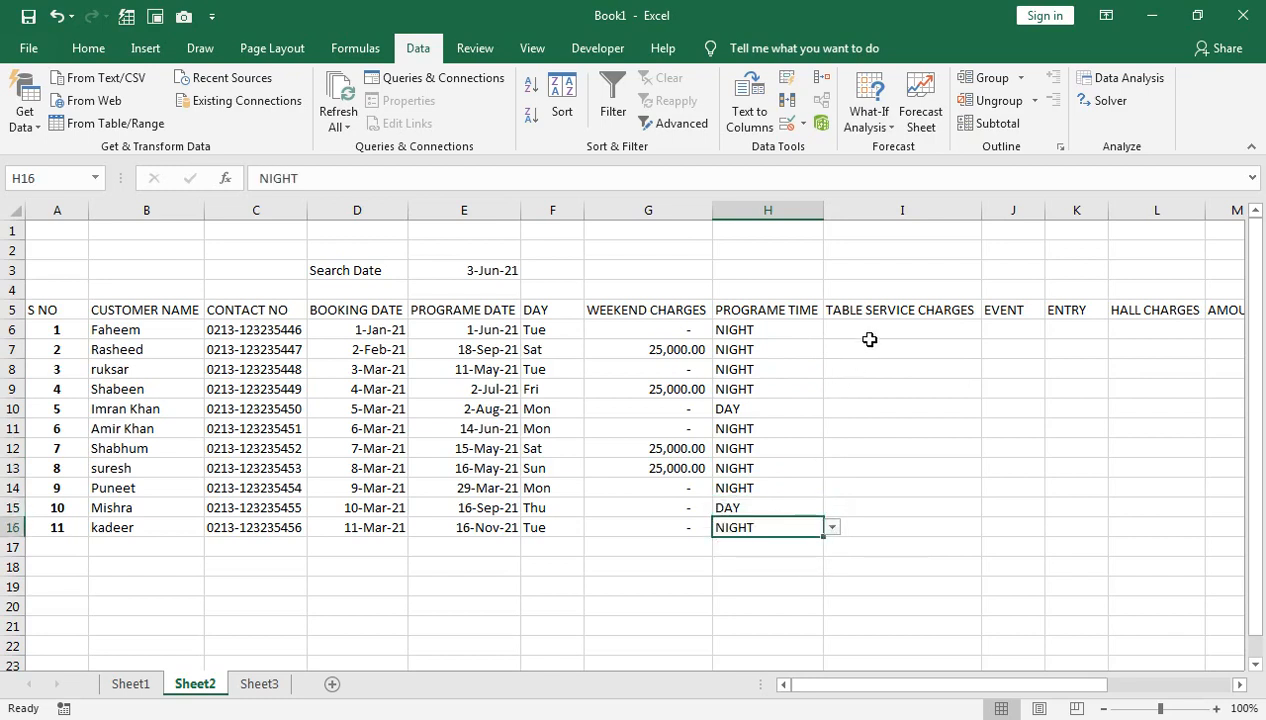
# Enter 5000 in cell I6 as the first table service charge.
pyautogui.click(870, 332)
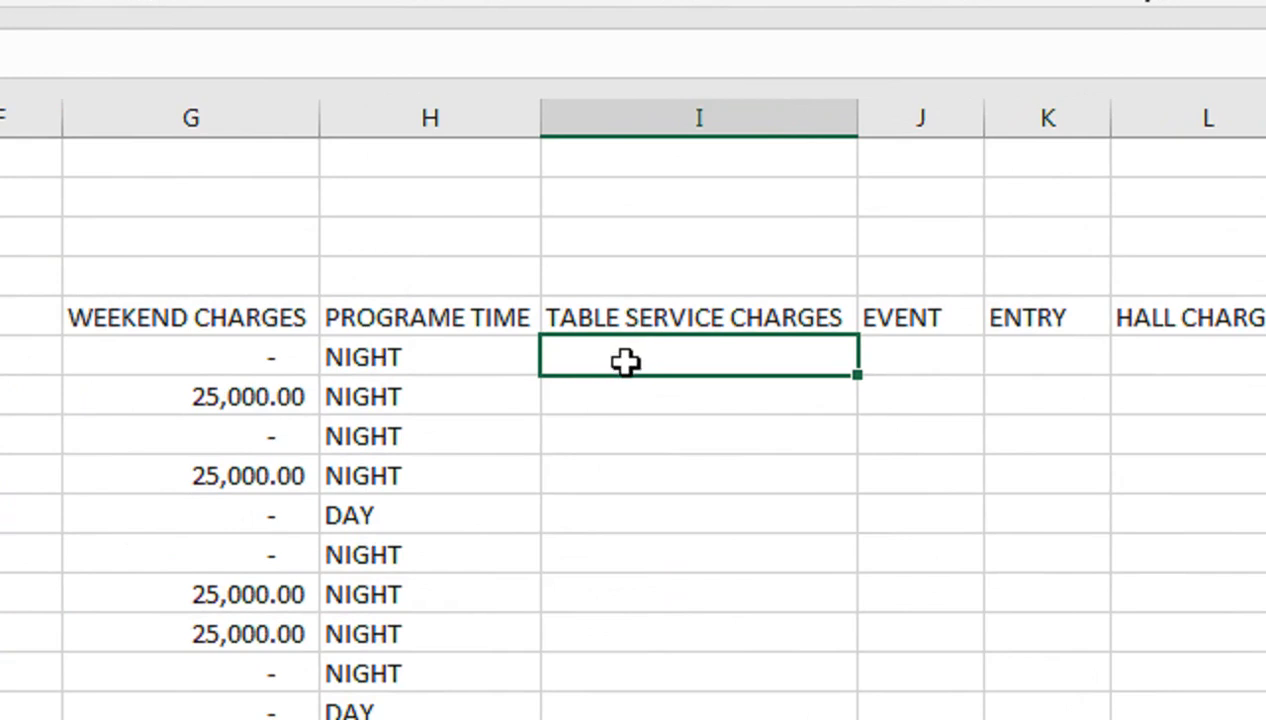
pyautogui.write('5000')
pyautogui.press('Return')
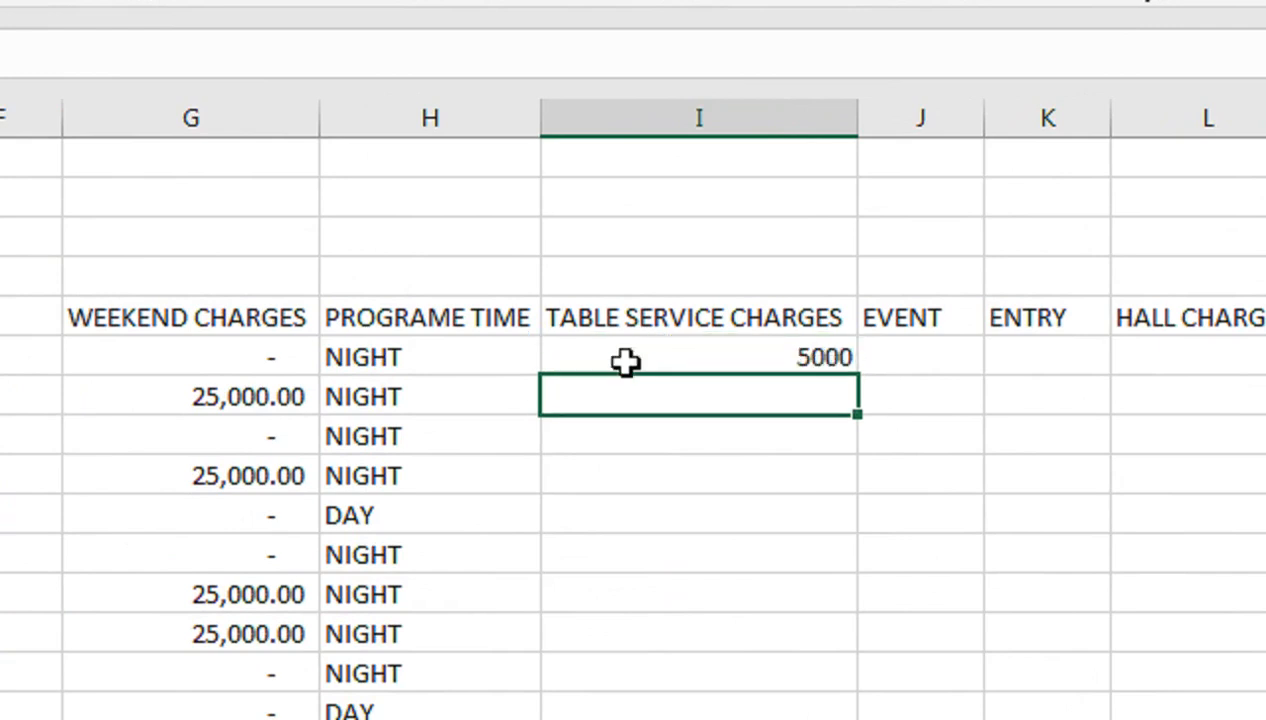
# Fill the 5000 charge down through I16 and format I6:I16 with Comma Style.
pyautogui.click(625, 362)
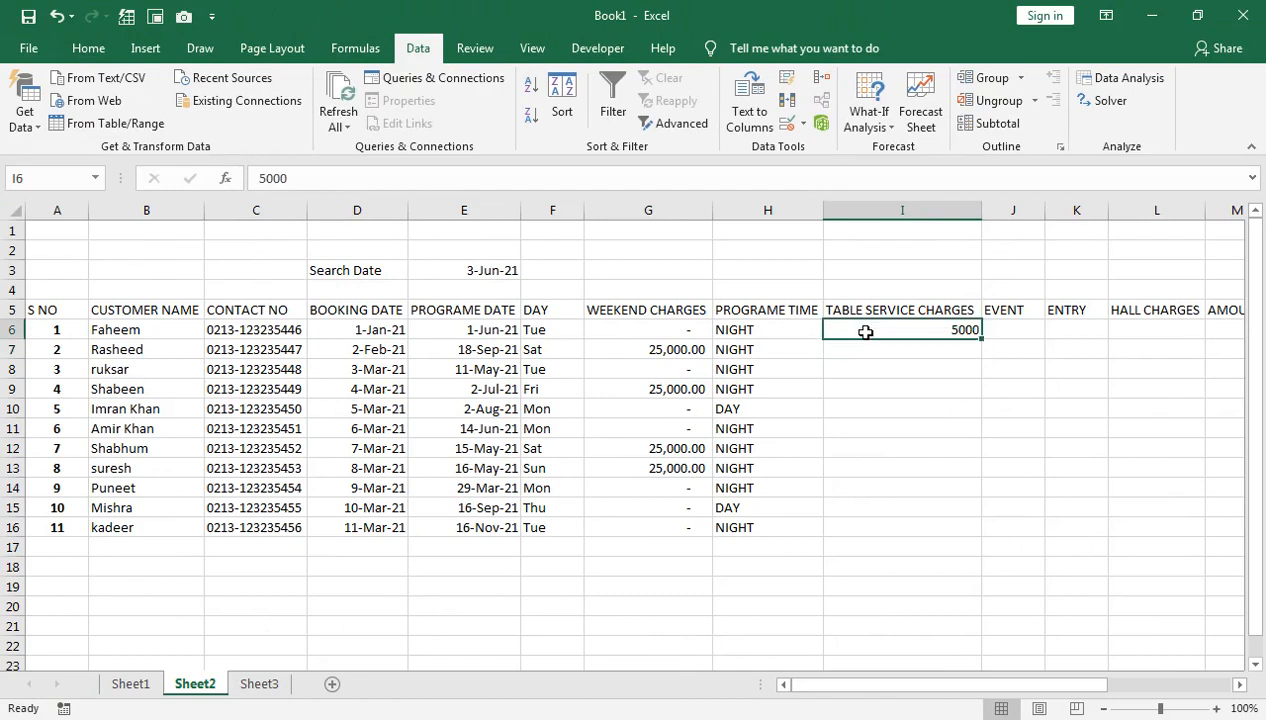
pyautogui.hotkey('shift', 'Down')
pyautogui.hotkey('shift', 'Down')
pyautogui.hotkey('shift', 'Down')
pyautogui.hotkey('shift', 'Down')
pyautogui.hotkey('shift', 'Down')
pyautogui.hotkey('shift', 'Down')
pyautogui.hotkey('shift', 'Down')
pyautogui.hotkey('shift', 'Down')
pyautogui.hotkey('shift', 'Down')
pyautogui.hotkey('shift', 'Down')
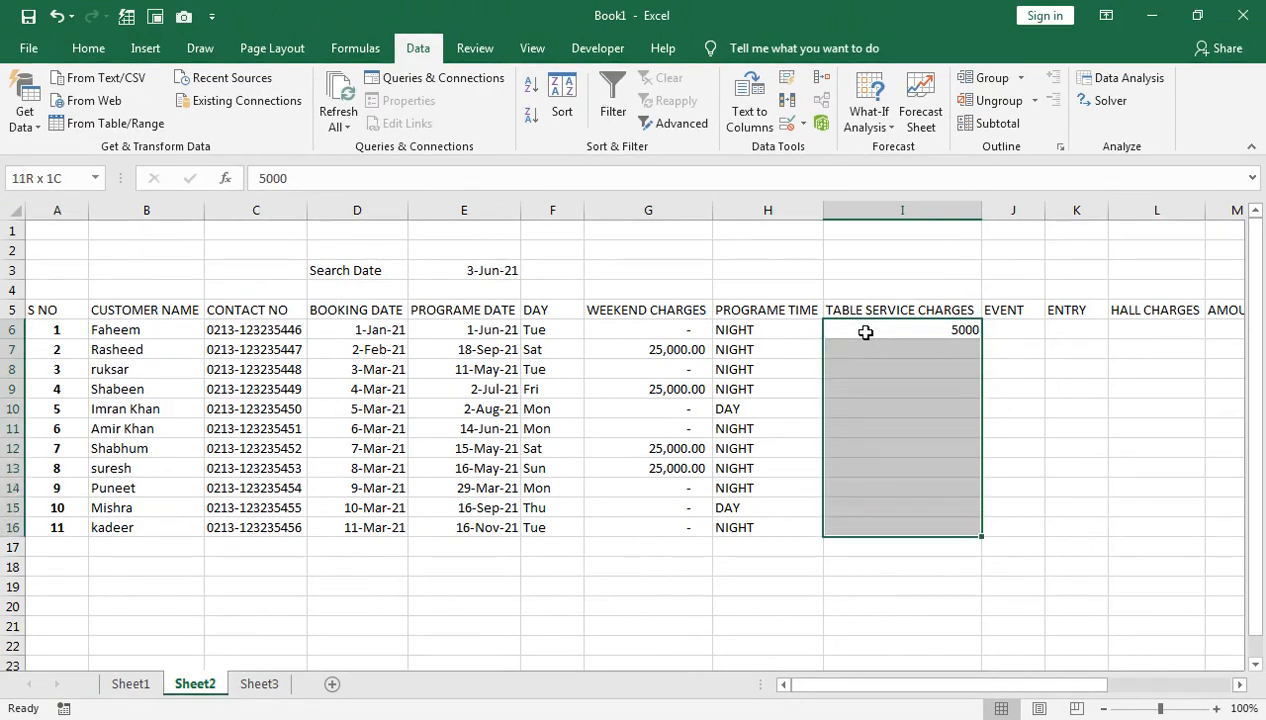
pyautogui.hotkey('ctrl', 'd')
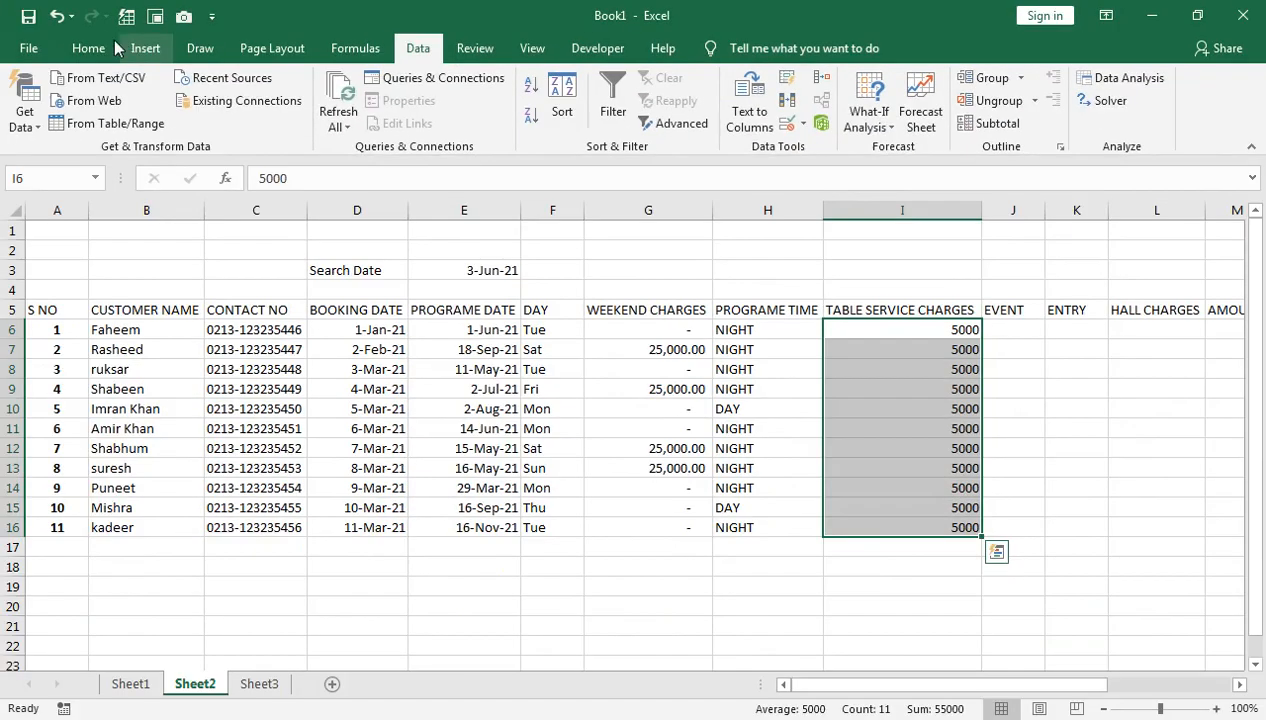
pyautogui.click(88, 48)
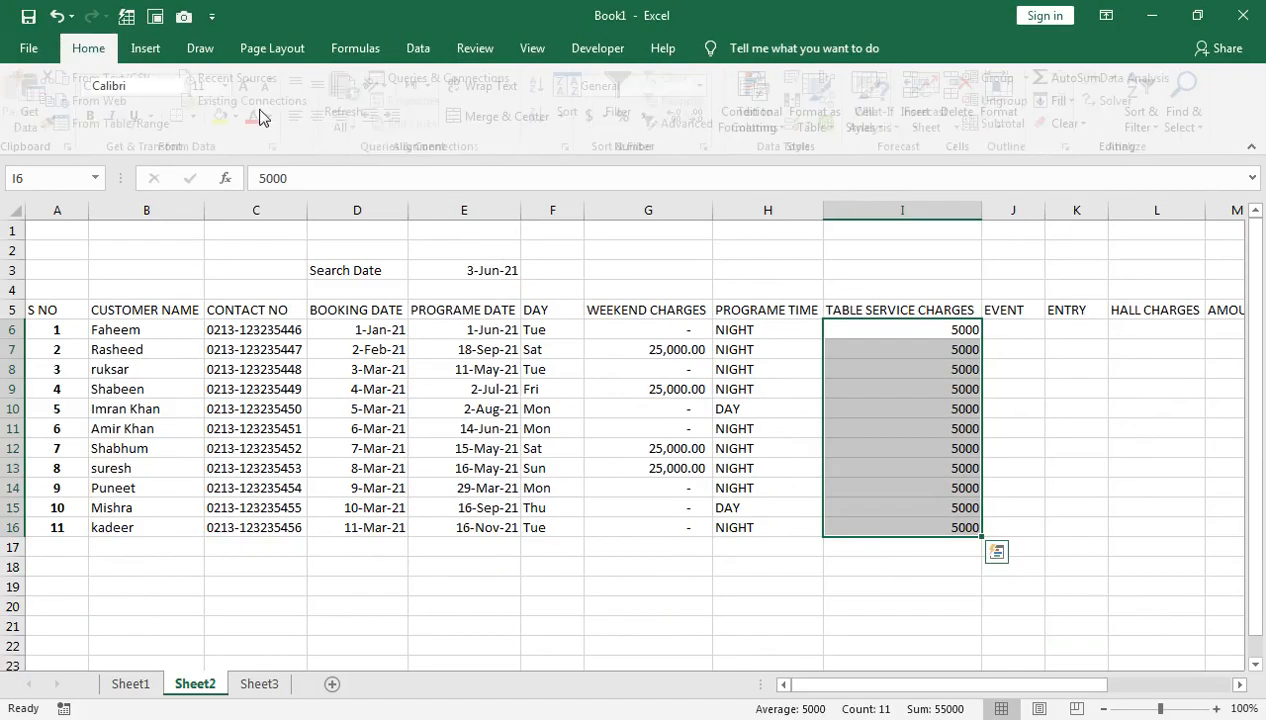
pyautogui.click(646, 118)
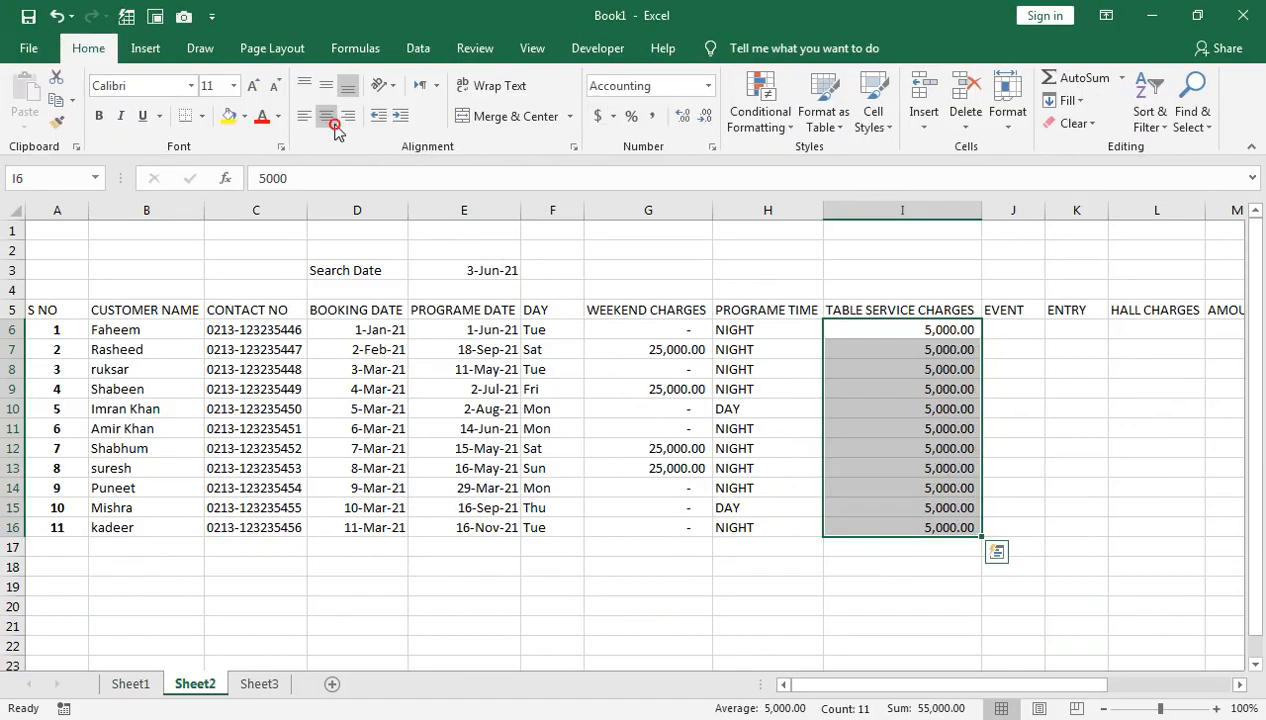
# Center-align the charges in I6:I16 and shorten the header in I5 to T-SERVICE CHARGES.
pyautogui.click(334, 125)
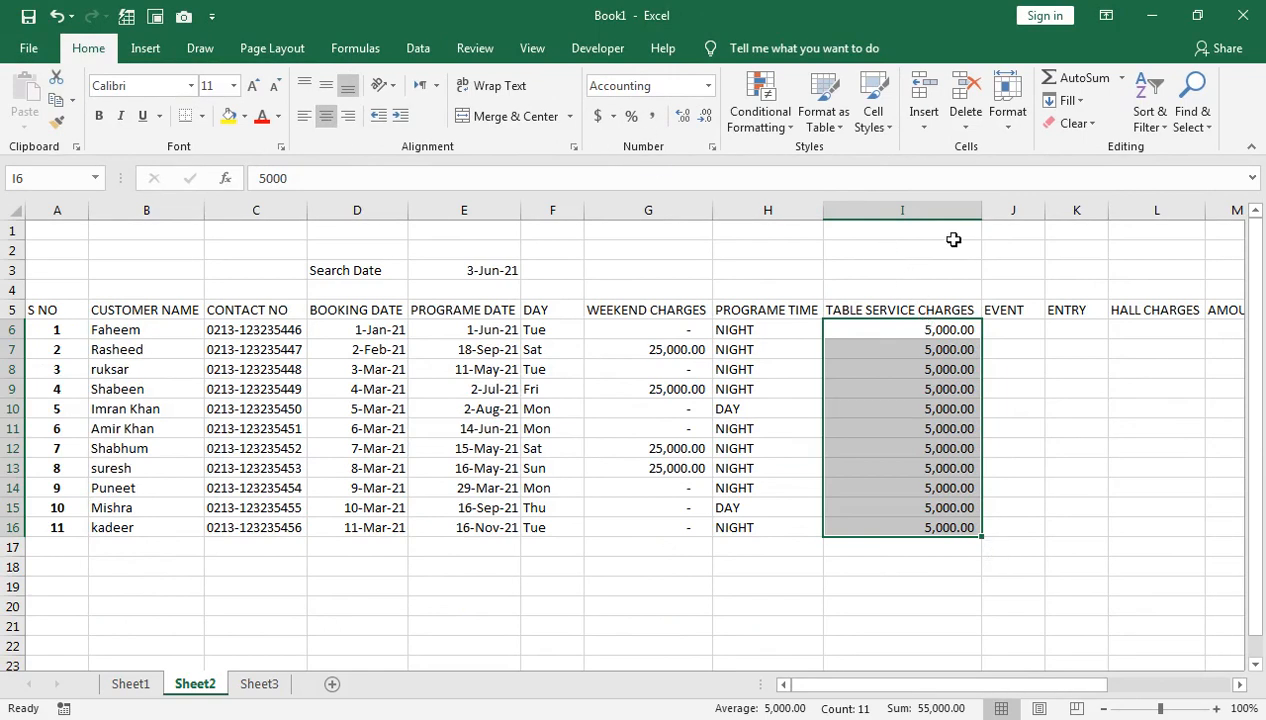
pyautogui.doubleClick(912, 310)
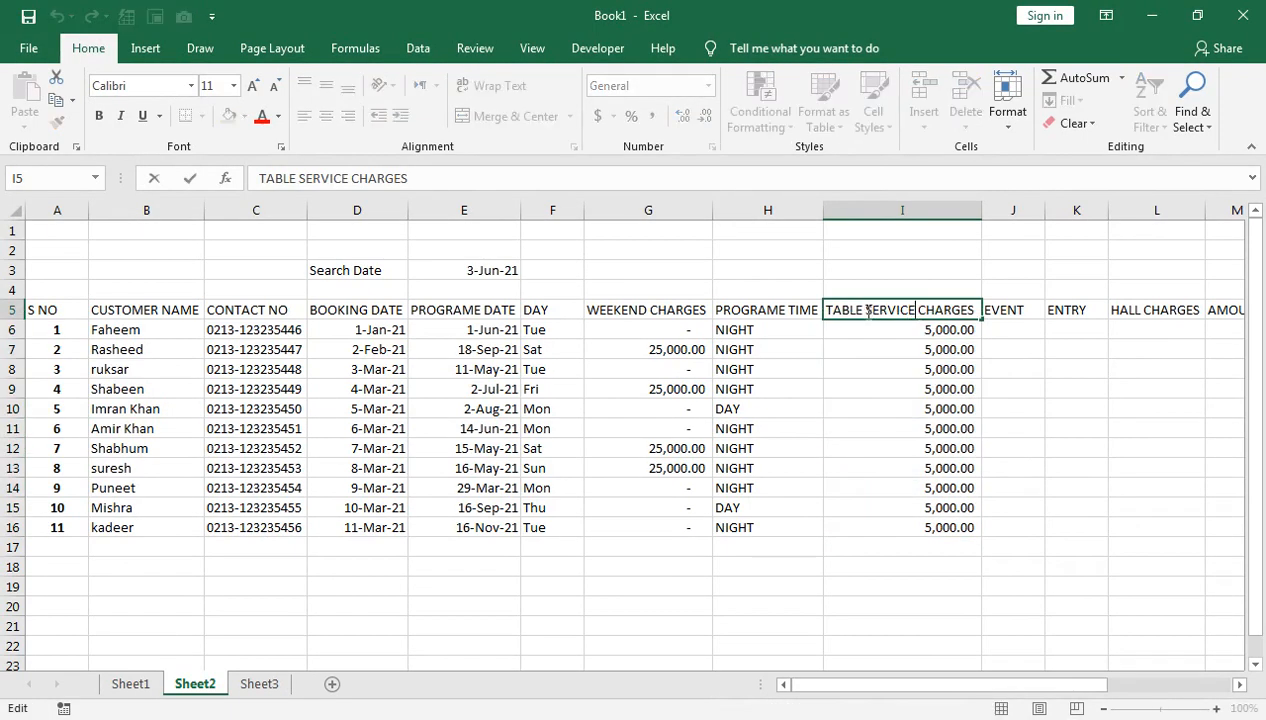
pyautogui.press('BackSpace')
pyautogui.press('BackSpace')
pyautogui.press('BackSpace')
pyautogui.press('BackSpace')
pyautogui.press('BackSpace')
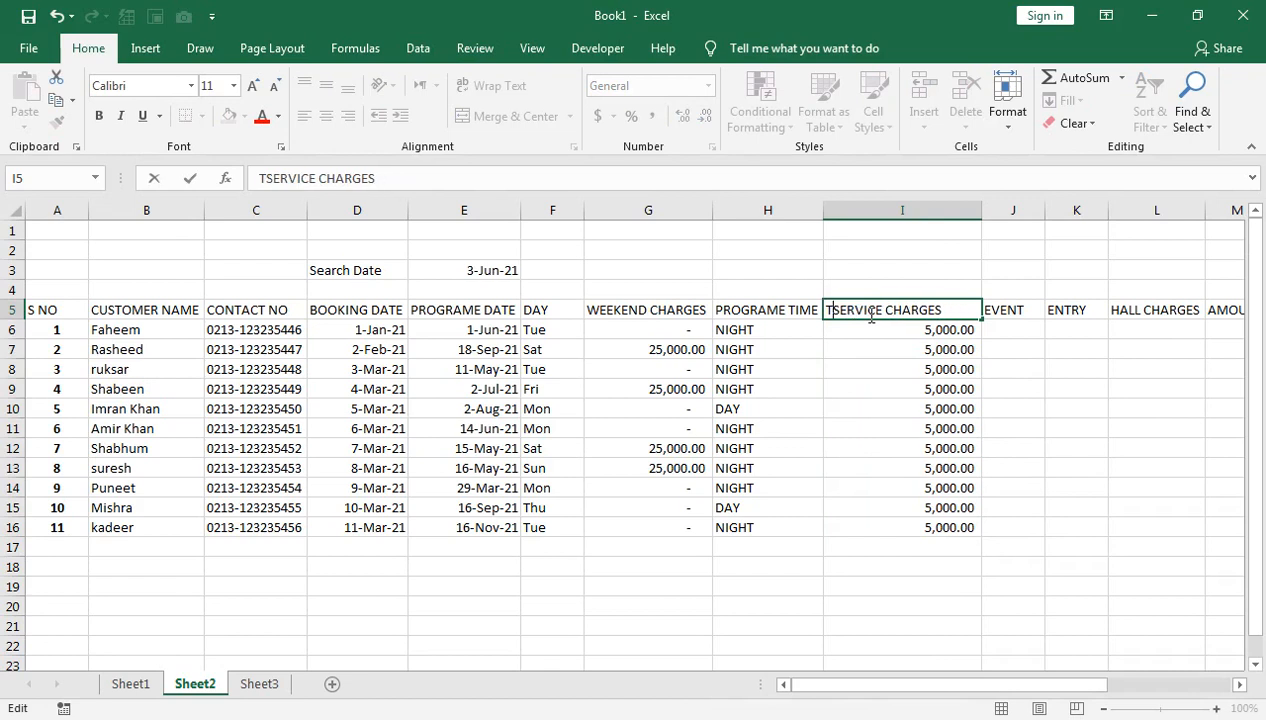
pyautogui.write('-')
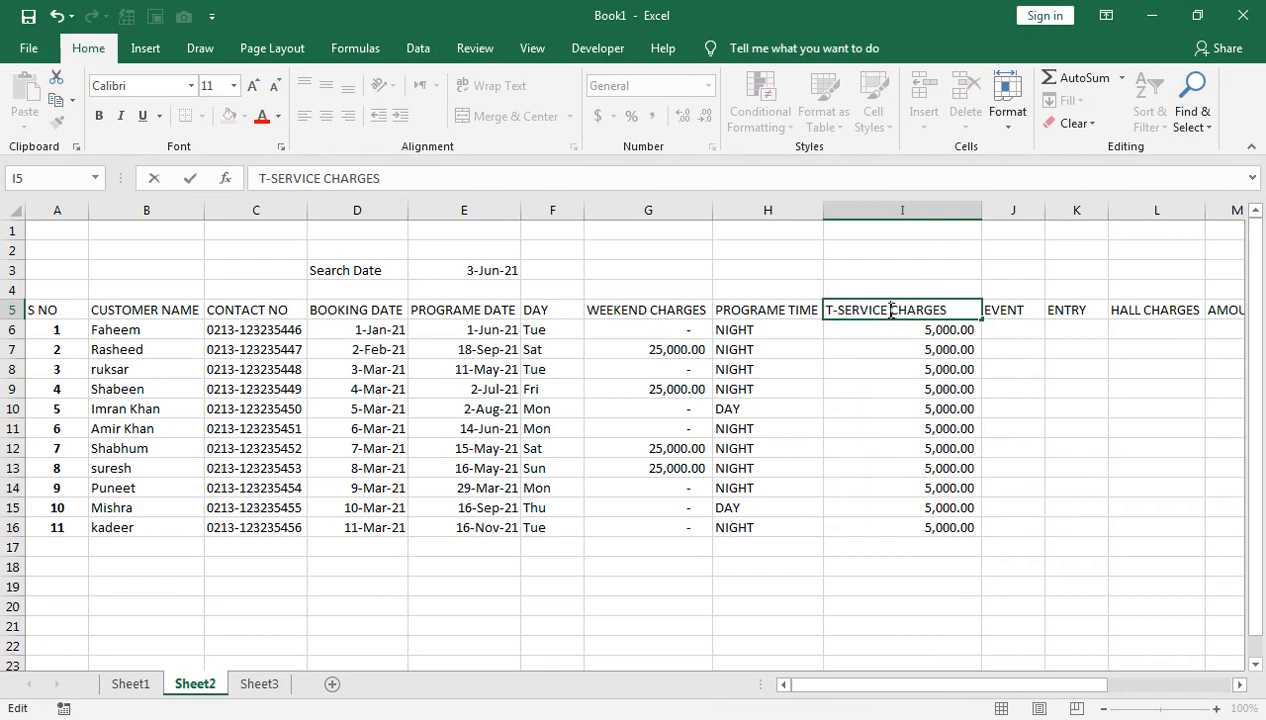
pyautogui.click(958, 368)
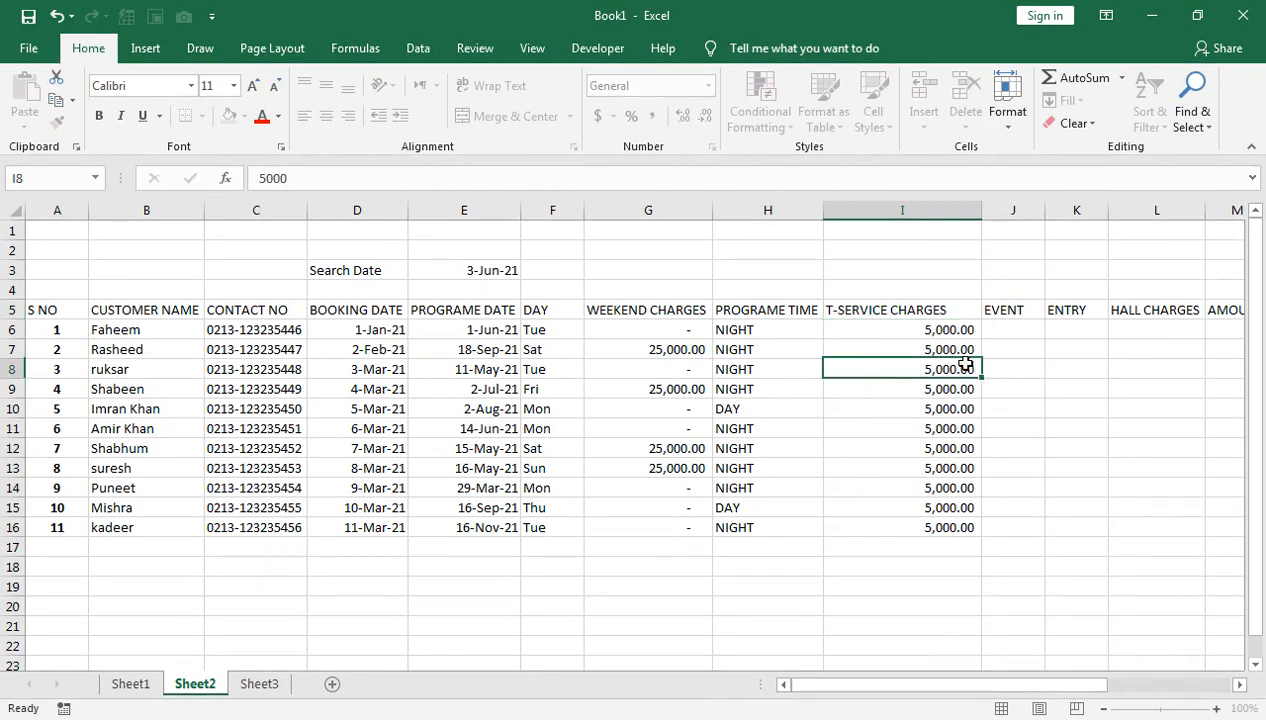
# Shorten the header in I5 further to T-S CHARGES and autofit column I to its contents.
pyautogui.click(976, 222)
pyautogui.doubleClick(982, 212)
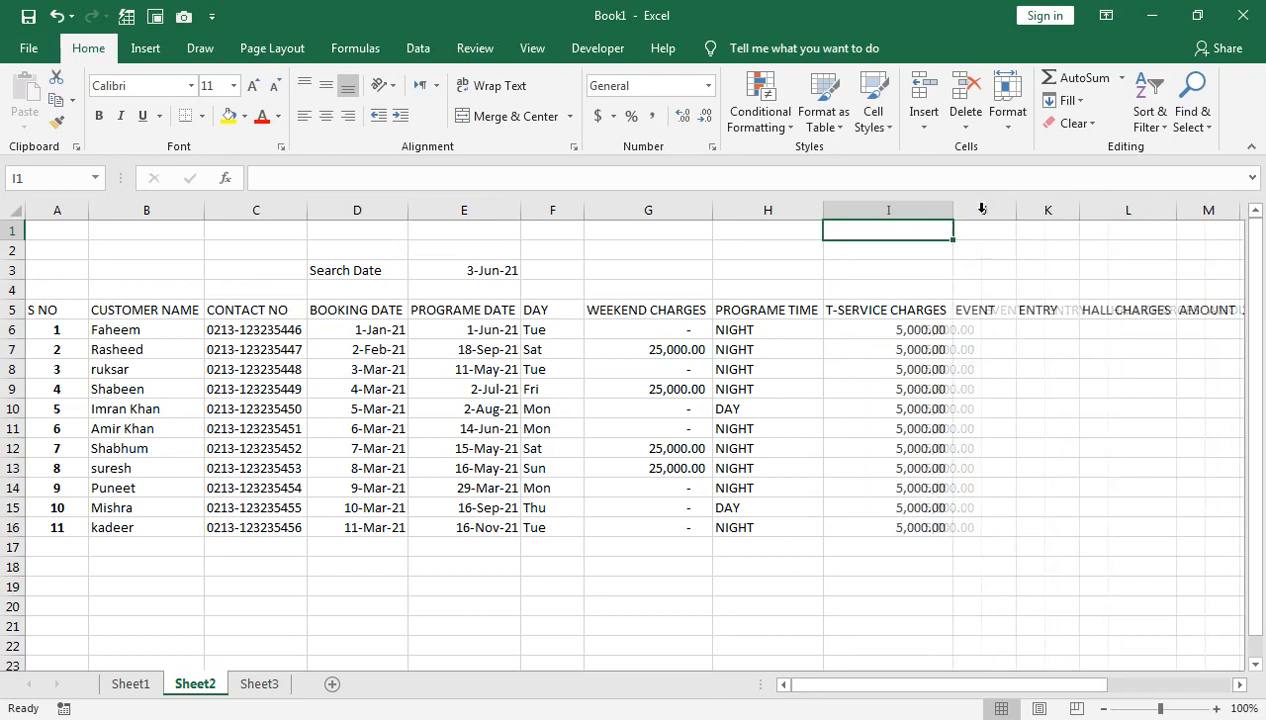
pyautogui.doubleClick(864, 312)
pyautogui.moveTo(886, 311); pyautogui.dragTo(844, 314)
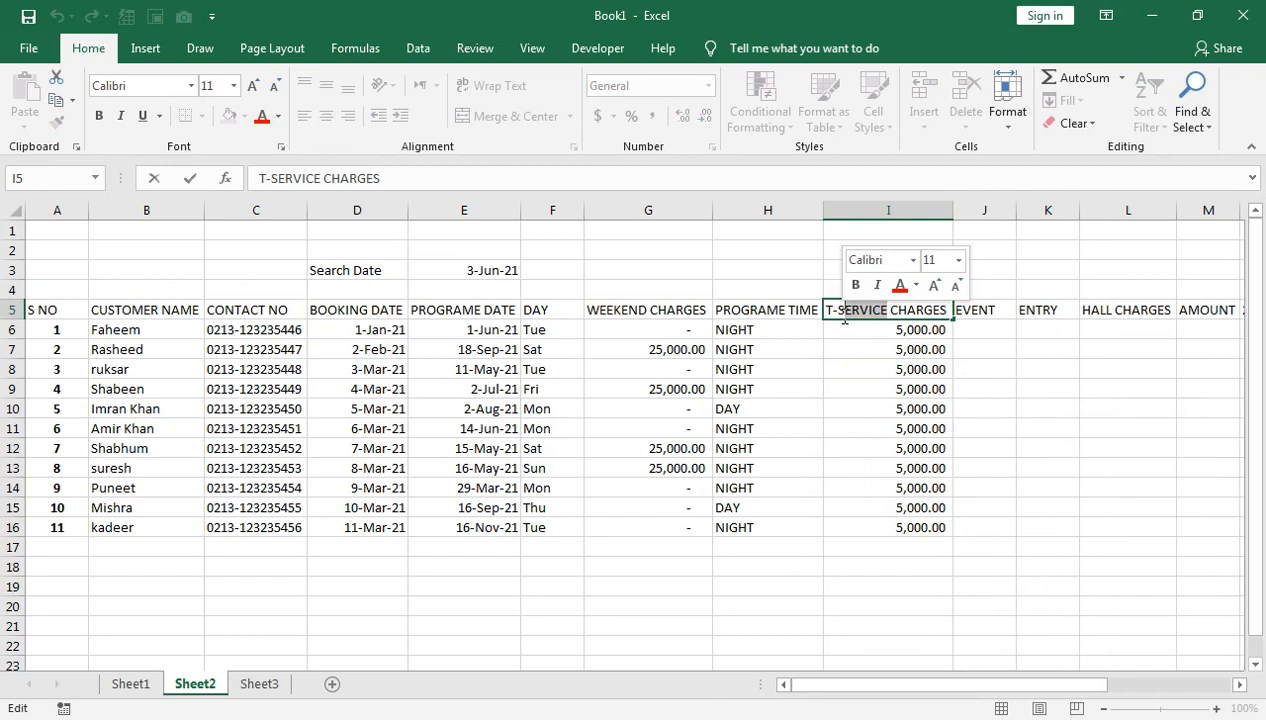
pyautogui.press('Delete')
pyautogui.click(851, 352)
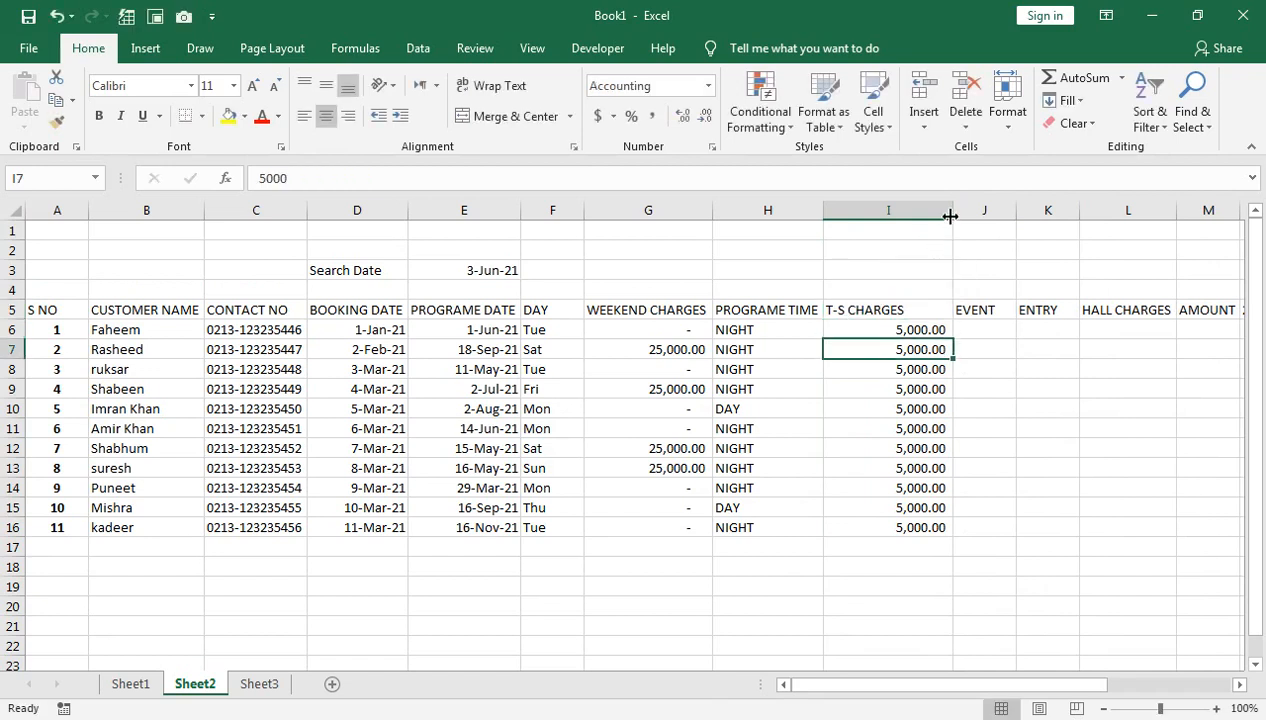
pyautogui.doubleClick(952, 212)
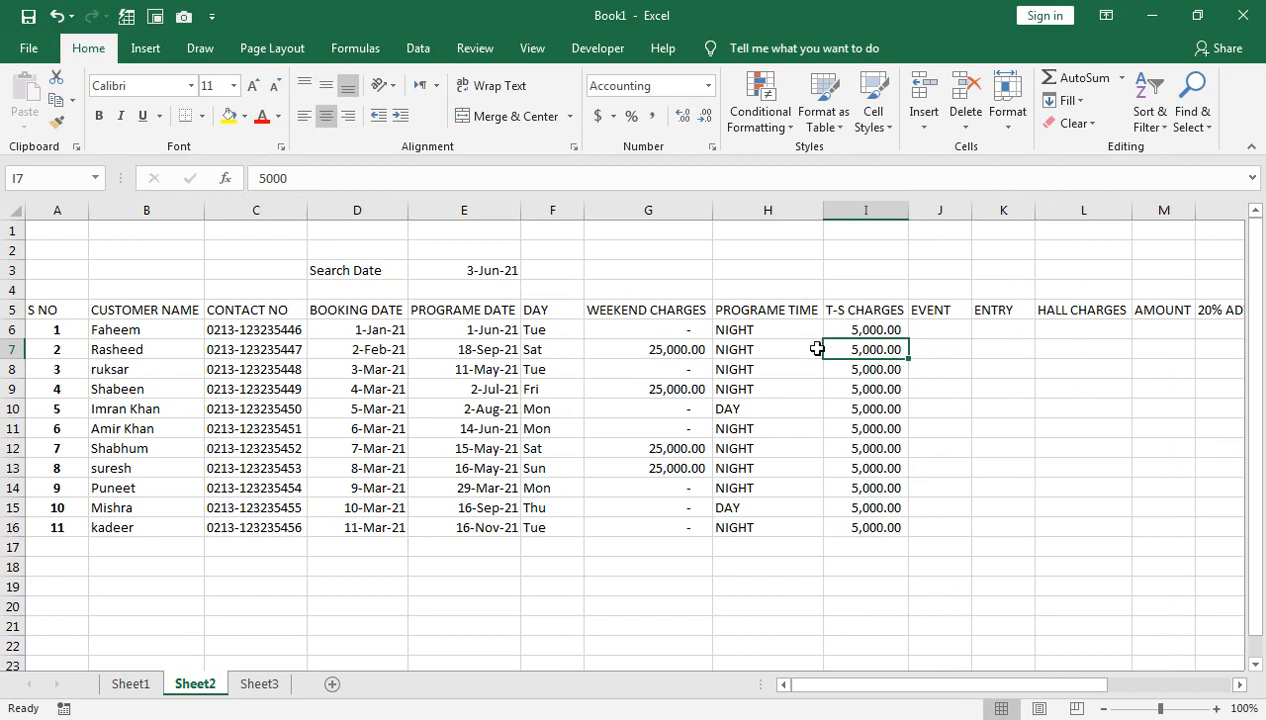
# Set the data validation of the event cells J6:J16 to allow a list.
pyautogui.click(896, 329)
pyautogui.click(926, 330)
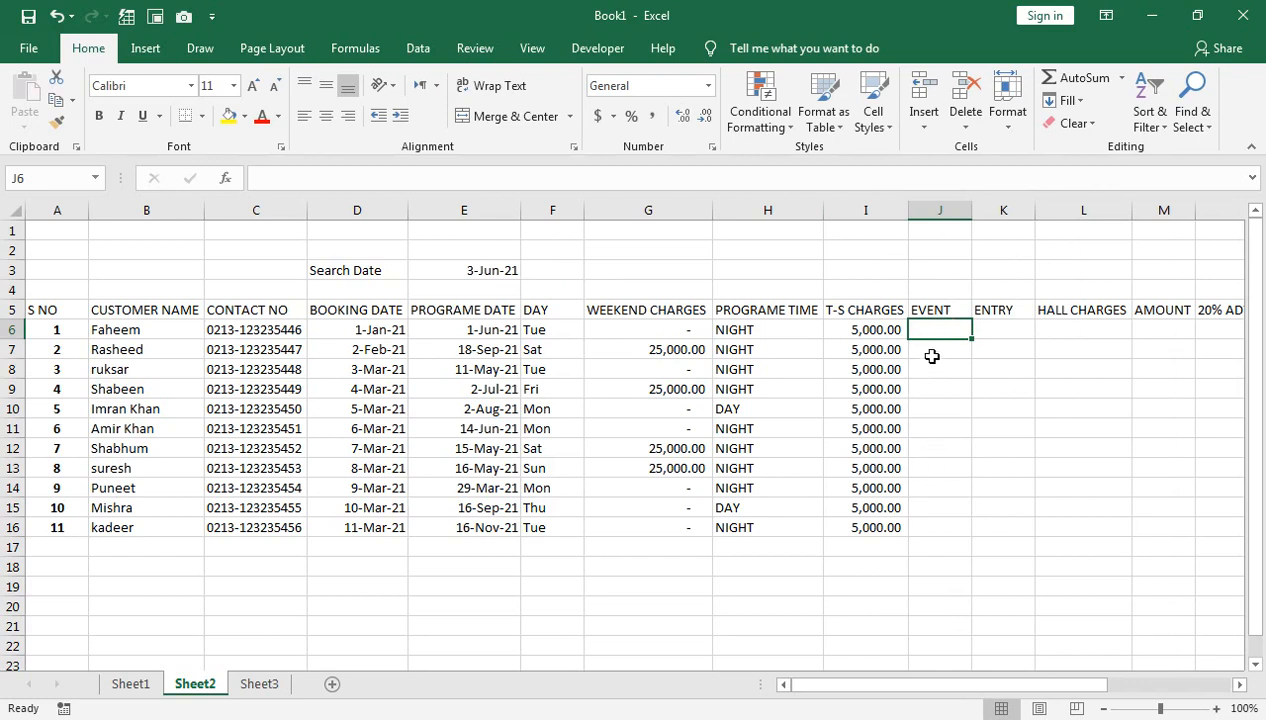
pyautogui.click(770, 328)
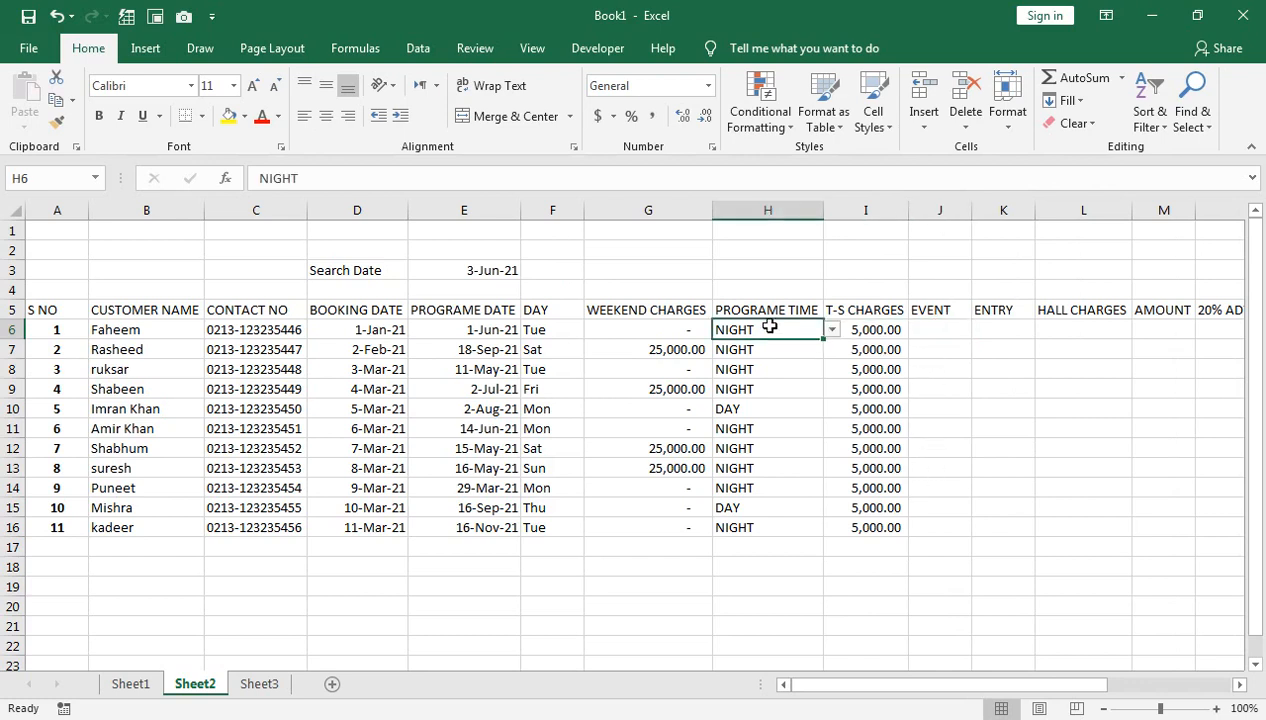
pyautogui.moveTo(921, 331); pyautogui.dragTo(918, 530)
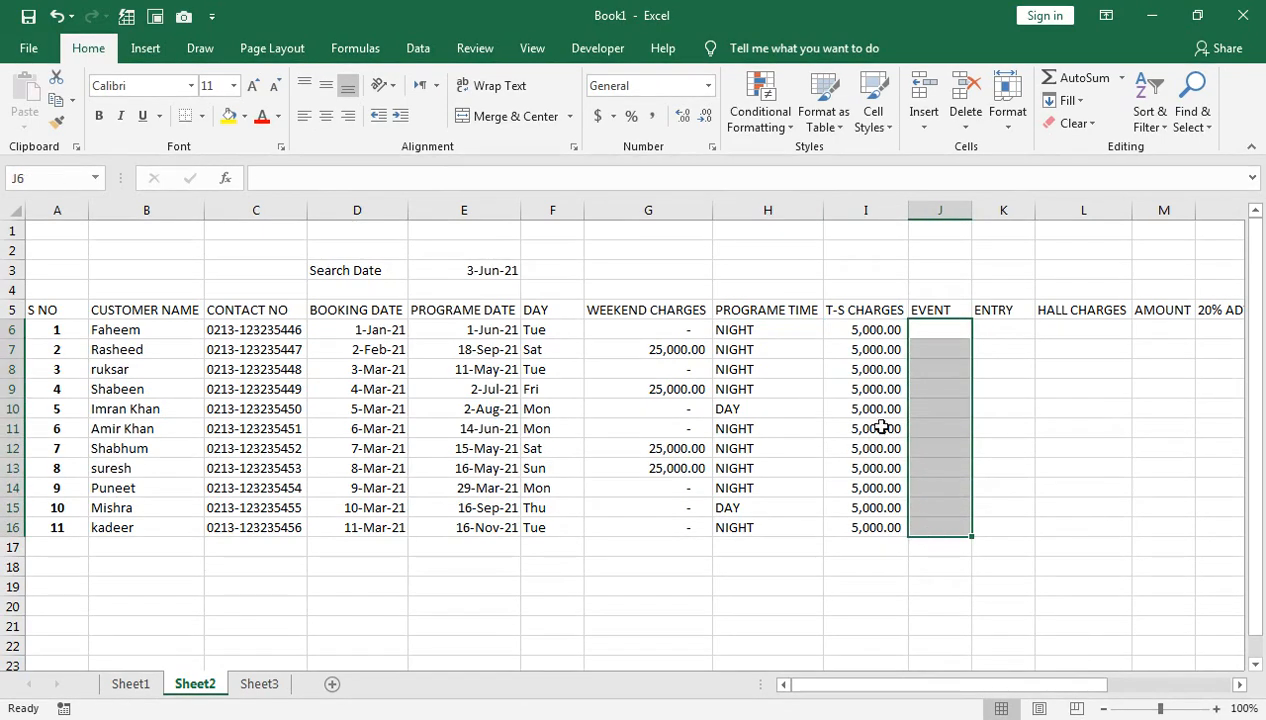
pyautogui.click(418, 48)
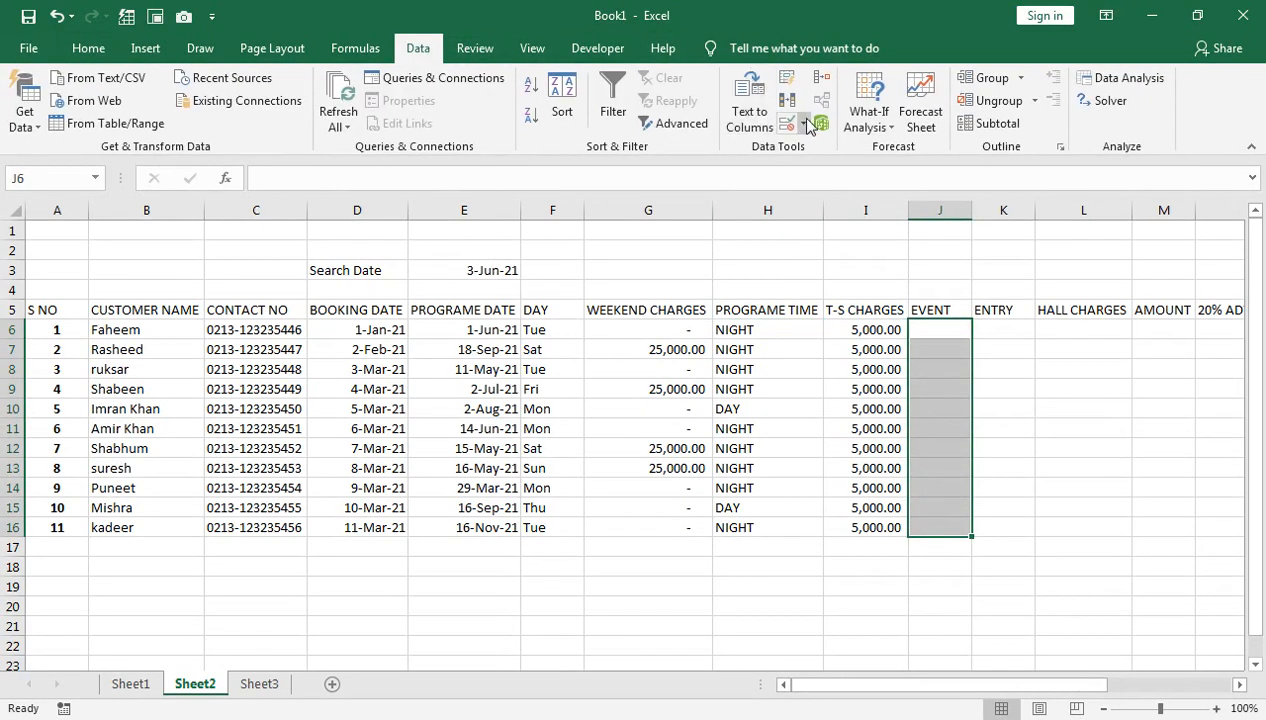
pyautogui.click(806, 130)
pyautogui.click(828, 148)
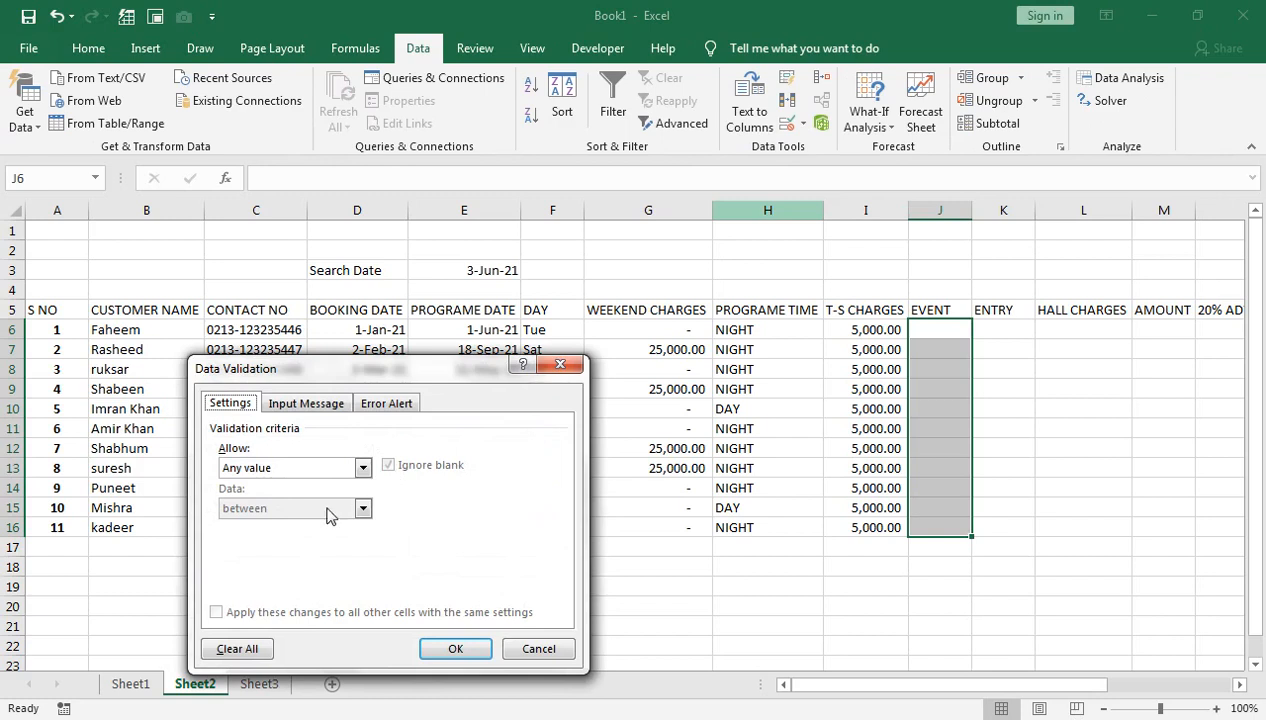
pyautogui.click(322, 476)
pyautogui.click(305, 537)
pyautogui.click(310, 470)
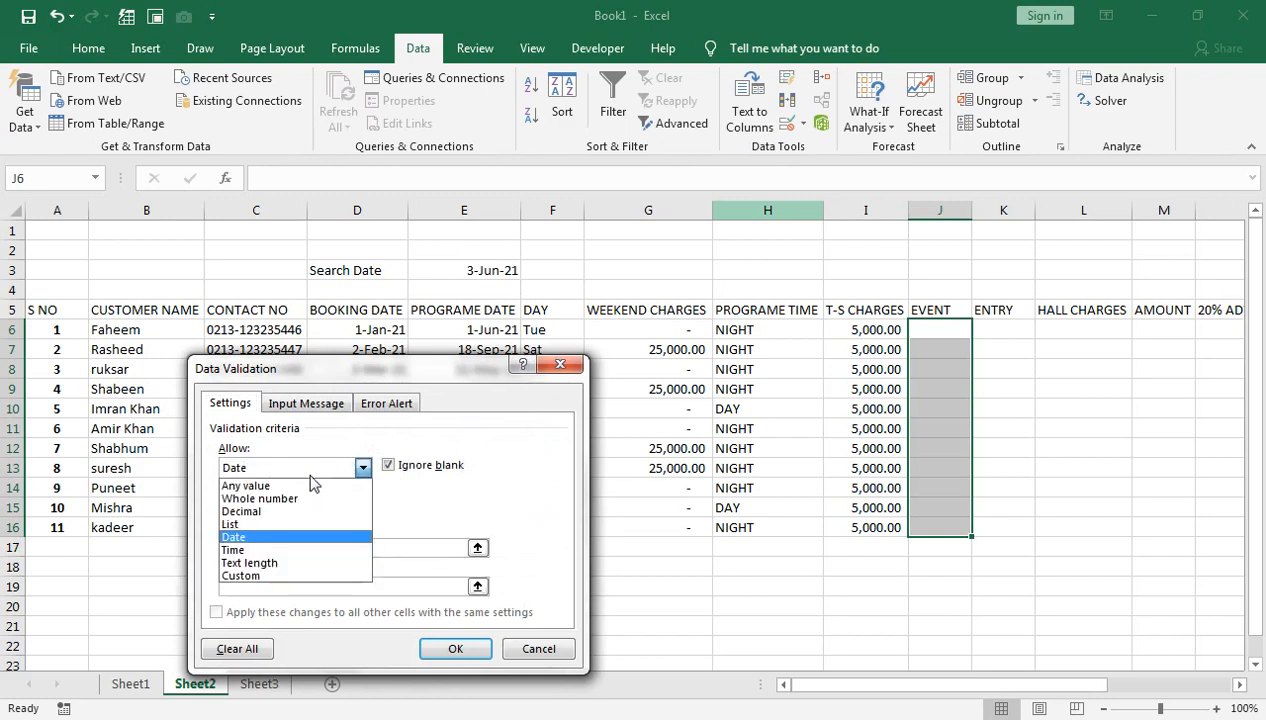
pyautogui.click(298, 524)
pyautogui.click(270, 547)
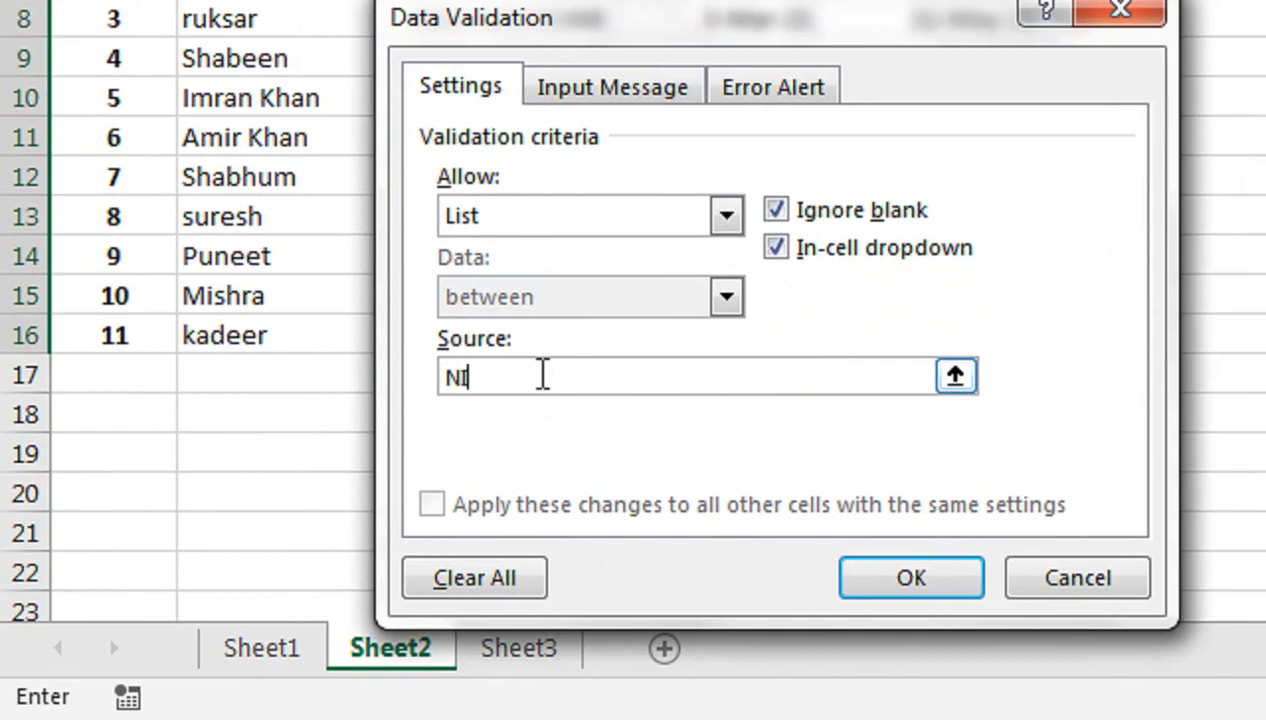
pyautogui.write('NIKKAH')
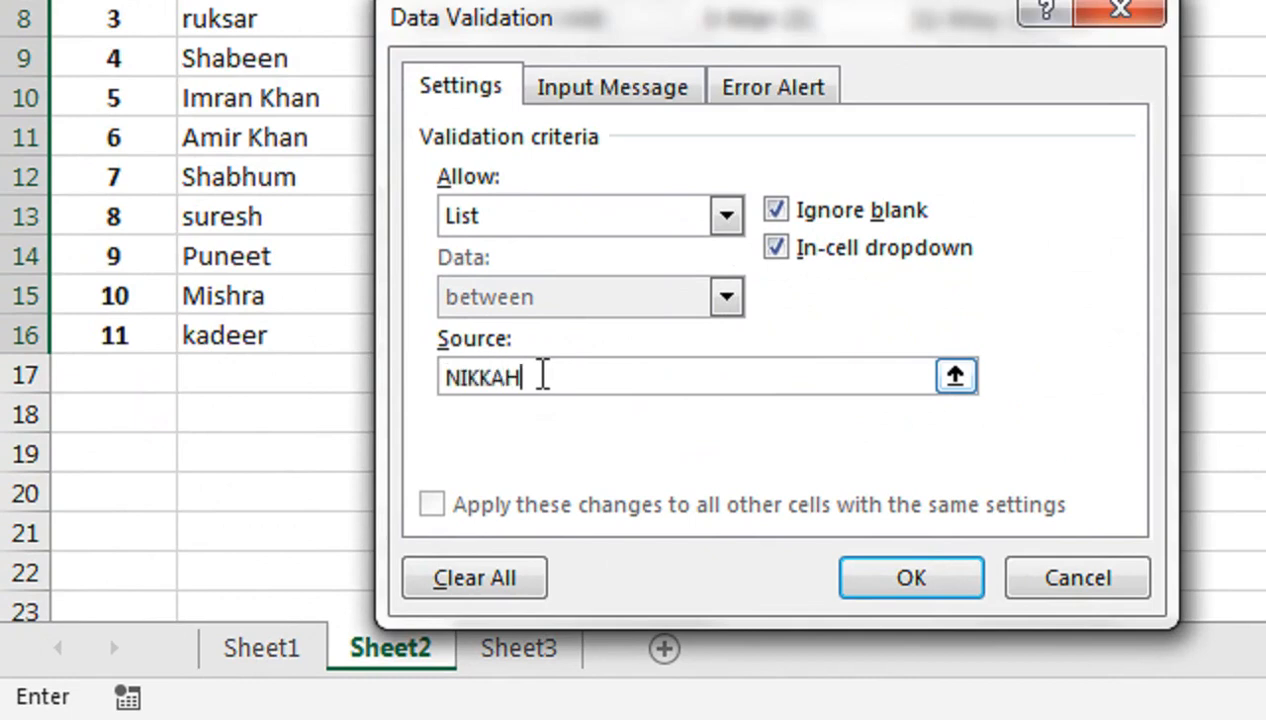
pyautogui.press('BackSpace')
pyautogui.press('BackSpace')
pyautogui.write('A')
pyautogui.press('BackSpace')
pyautogui.press('BackSpace')
pyautogui.press('BackSpace')
pyautogui.press('BackSpace')
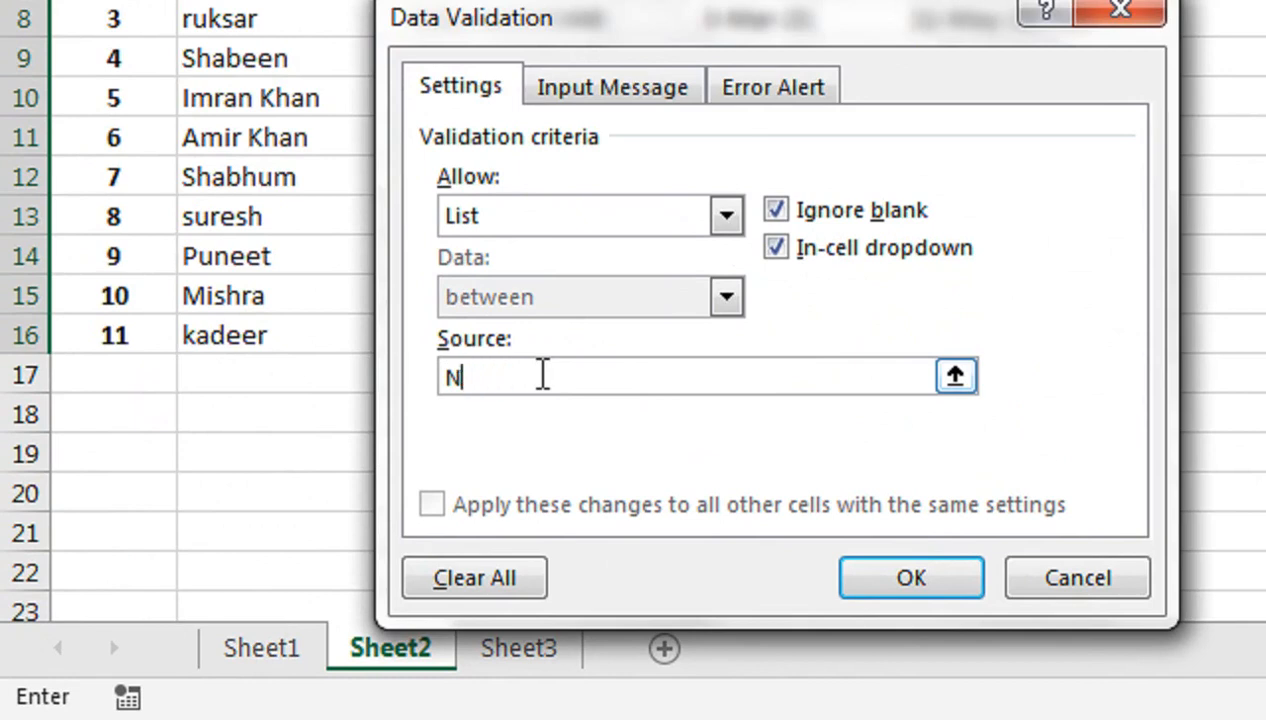
# Enter BARAT,VALIMA,BIRTHDAY,AQIQA,PARTY as the list source for the event cells and apply the validation.
pyautogui.write('BARAT')
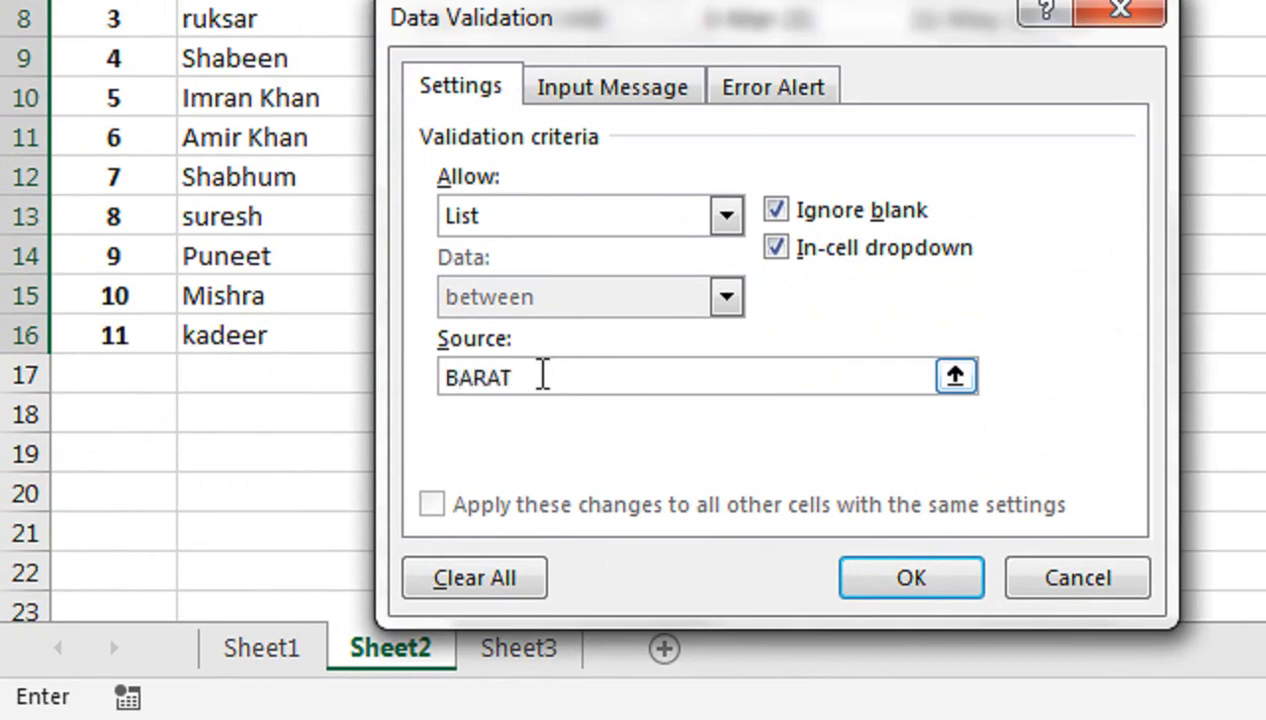
pyautogui.write(',VALIMA,')
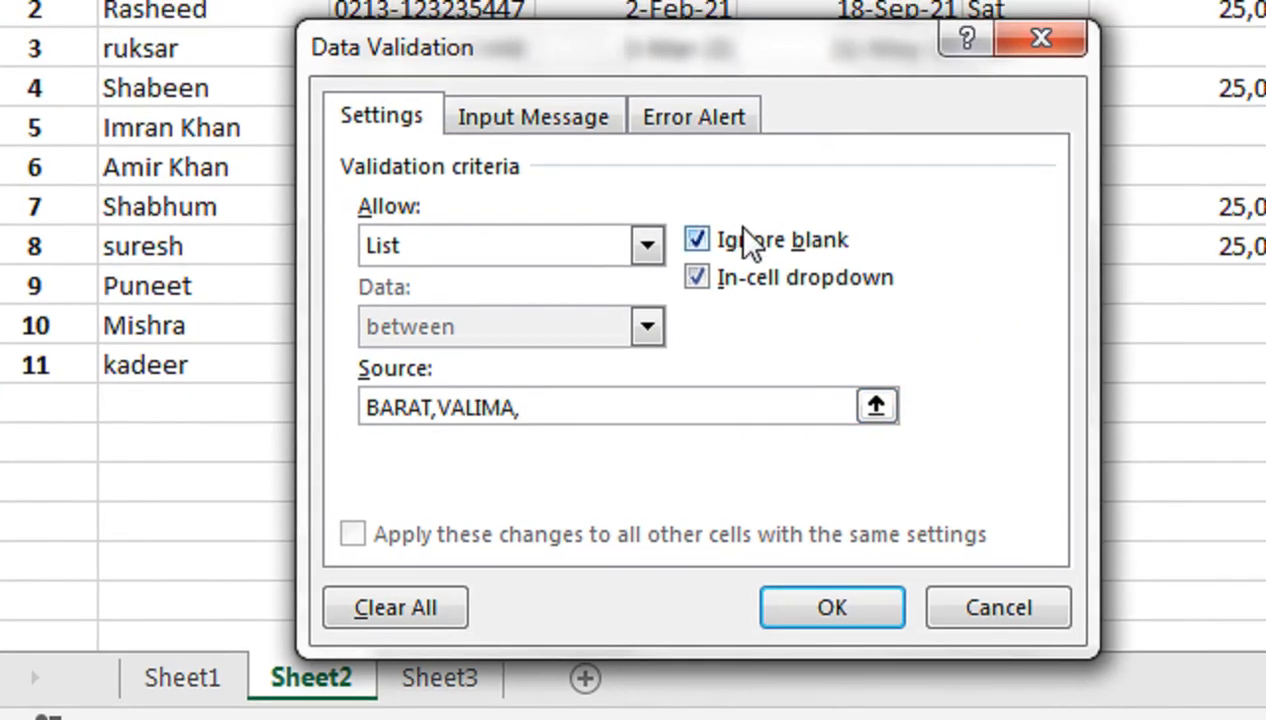
pyautogui.write('BIRT')
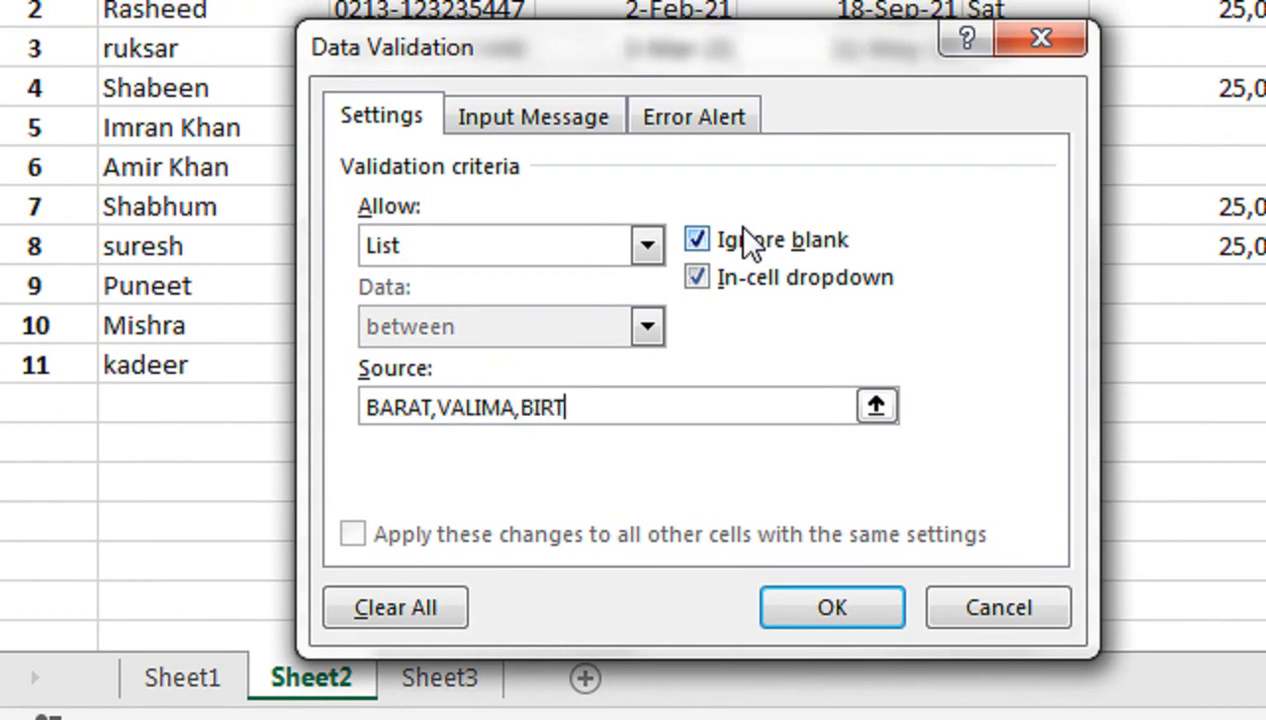
pyautogui.write('HDAY,AQIQA,')
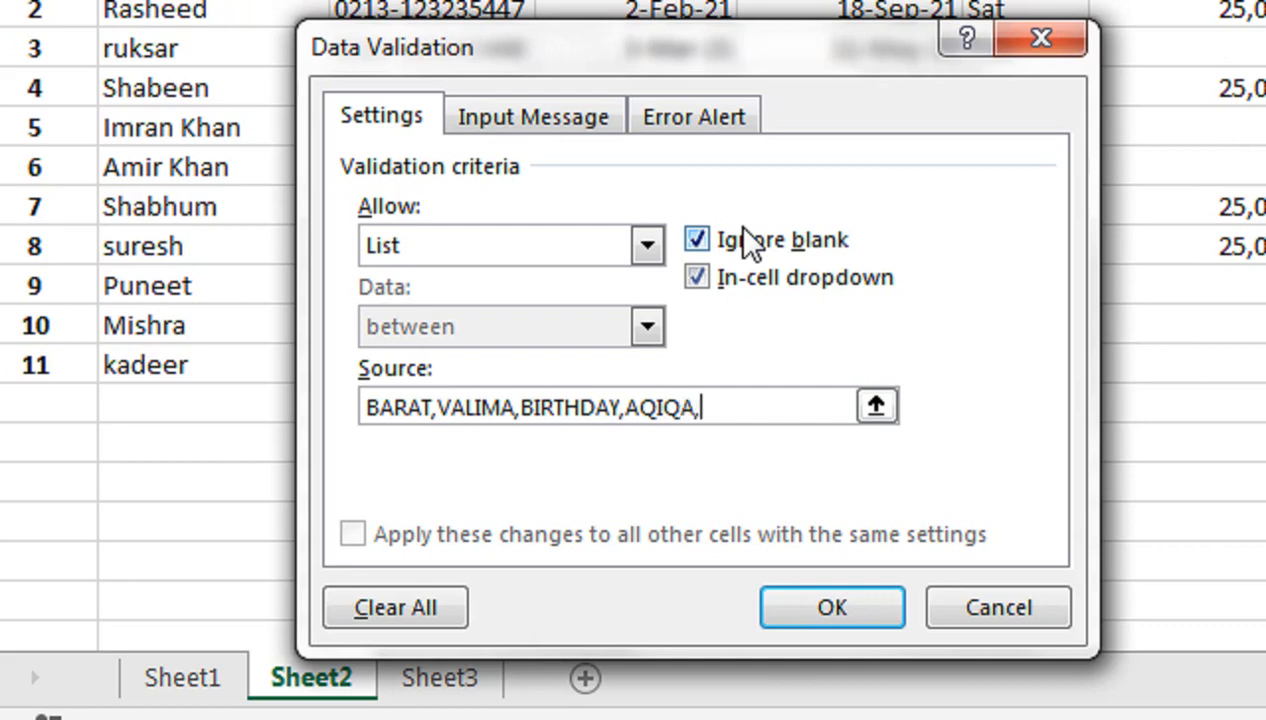
pyautogui.write('DI')
pyautogui.press('BackSpace')
pyautogui.write('PARTY')
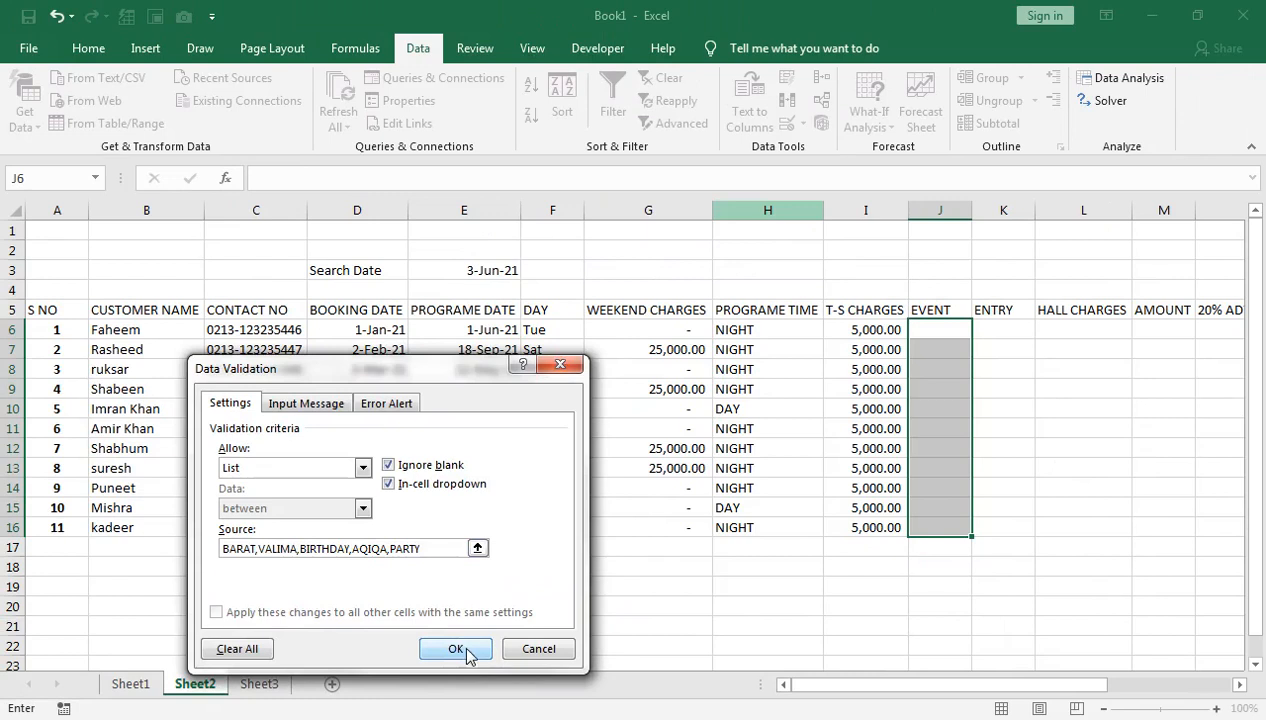
pyautogui.click(832, 607)
# Set the event to BARAT in J6 and VALIMA in J7.
pyautogui.click(957, 330)
pyautogui.click(981, 330)
pyautogui.click(945, 342)
pyautogui.click(955, 353)
pyautogui.click(981, 349)
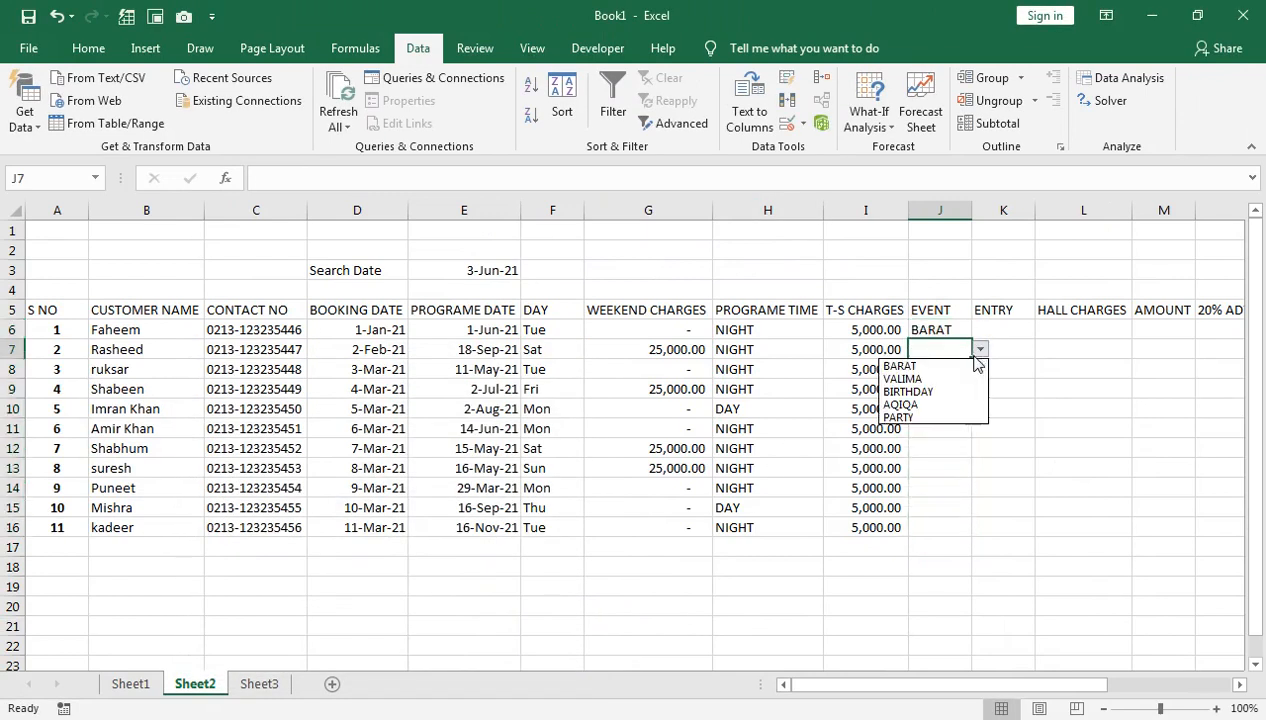
pyautogui.click(945, 374)
# Set the event to BIRTHDAY in J8 and J9, and autofit column J to its contents.
pyautogui.click(947, 370)
pyautogui.click(983, 370)
pyautogui.click(950, 410)
pyautogui.click(957, 392)
pyautogui.click(980, 389)
pyautogui.click(930, 431)
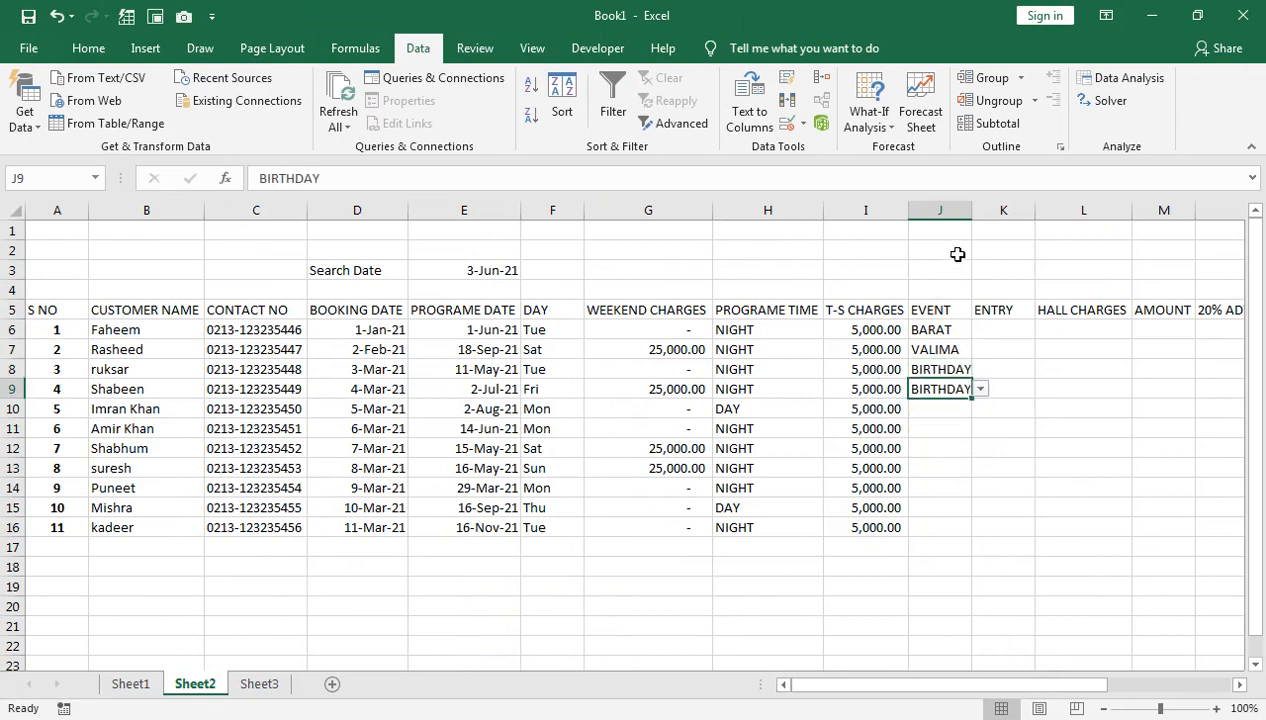
pyautogui.doubleClick(975, 213)
# Set the event to AQIQA in J10 and BARAT in J11.
pyautogui.click(955, 410)
pyautogui.click(984, 409)
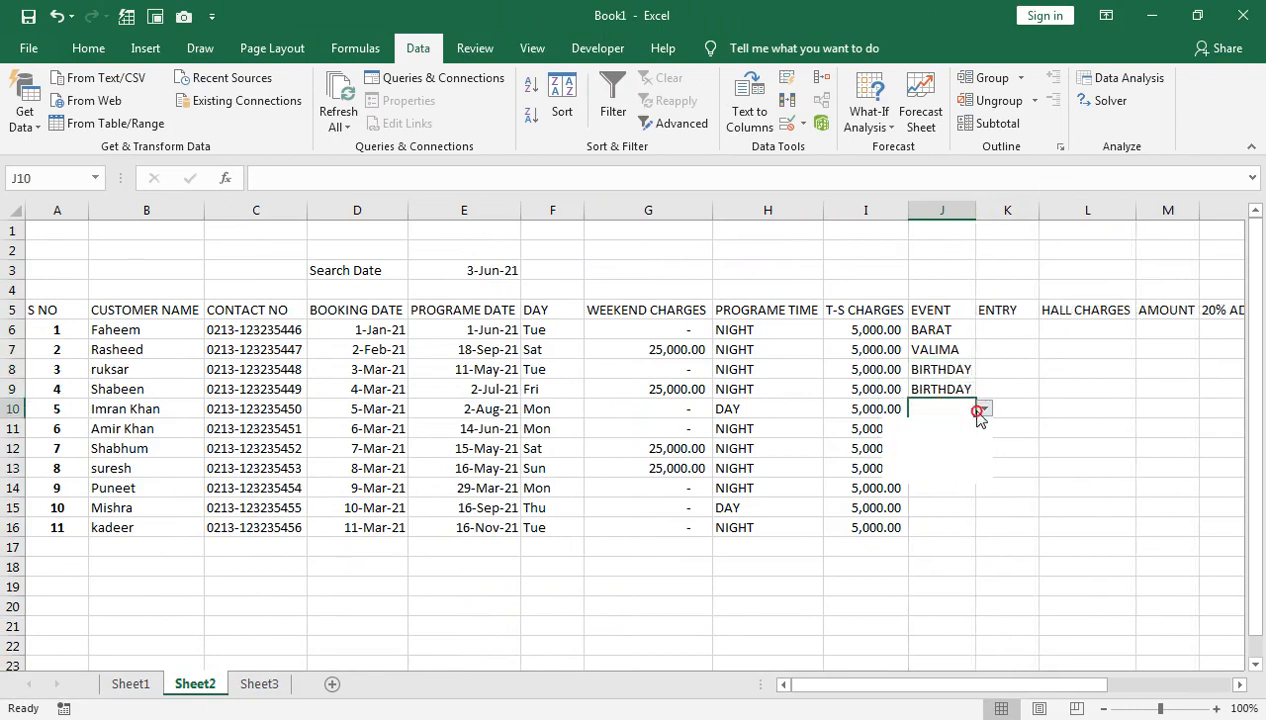
pyautogui.click(905, 464)
pyautogui.click(955, 428)
pyautogui.click(984, 428)
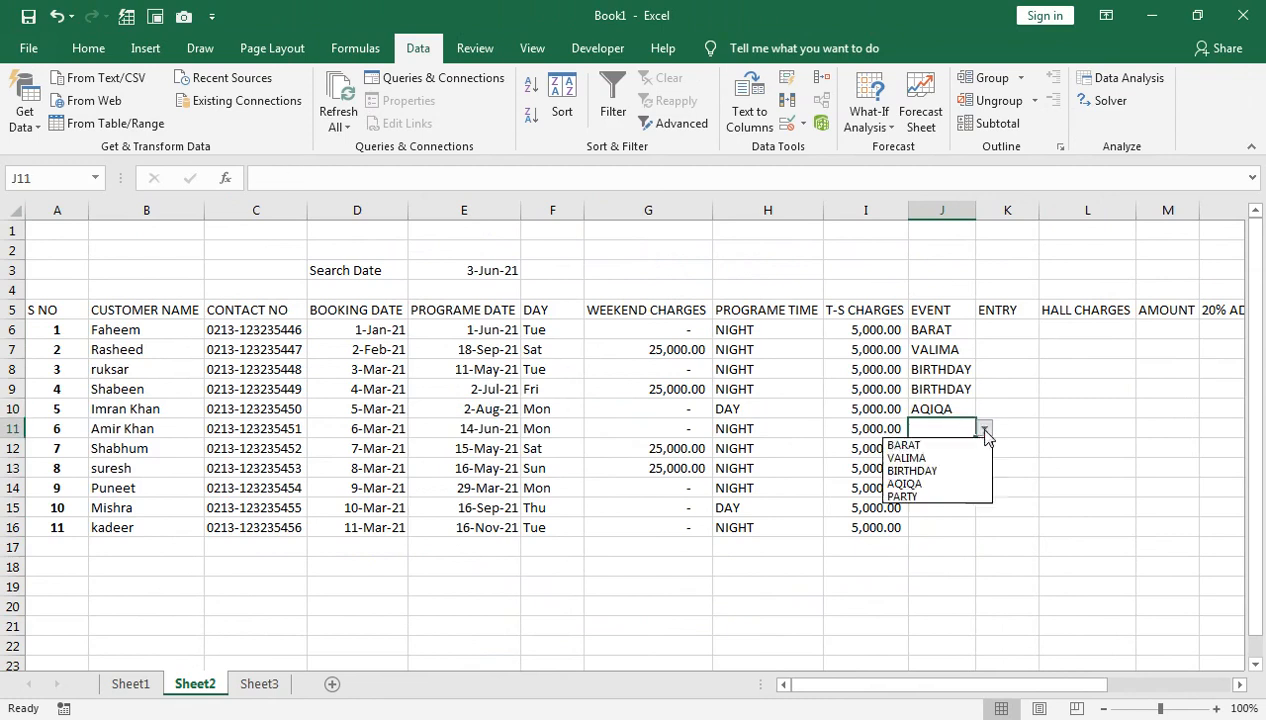
pyautogui.click(978, 445)
# Set the event to VALIMA in J12 and J13.
pyautogui.click(952, 448)
pyautogui.click(984, 448)
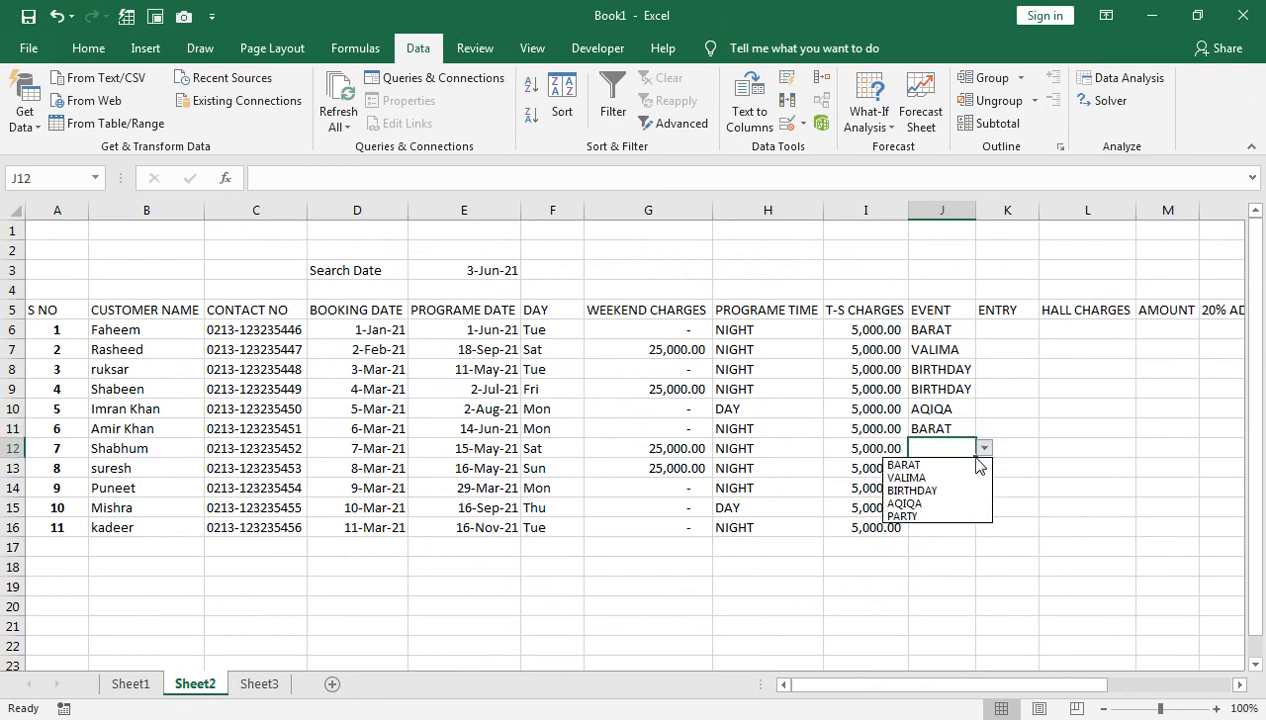
pyautogui.click(952, 478)
pyautogui.click(954, 468)
pyautogui.click(984, 468)
pyautogui.click(955, 497)
# Set the event to BIRTHDAY in J14, VALIMA in J15 and AQIQA in J16.
pyautogui.click(958, 487)
pyautogui.click(984, 488)
pyautogui.click(958, 527)
pyautogui.click(952, 508)
pyautogui.click(984, 508)
pyautogui.click(955, 540)
pyautogui.click(956, 527)
pyautogui.click(980, 527)
pyautogui.click(935, 590)
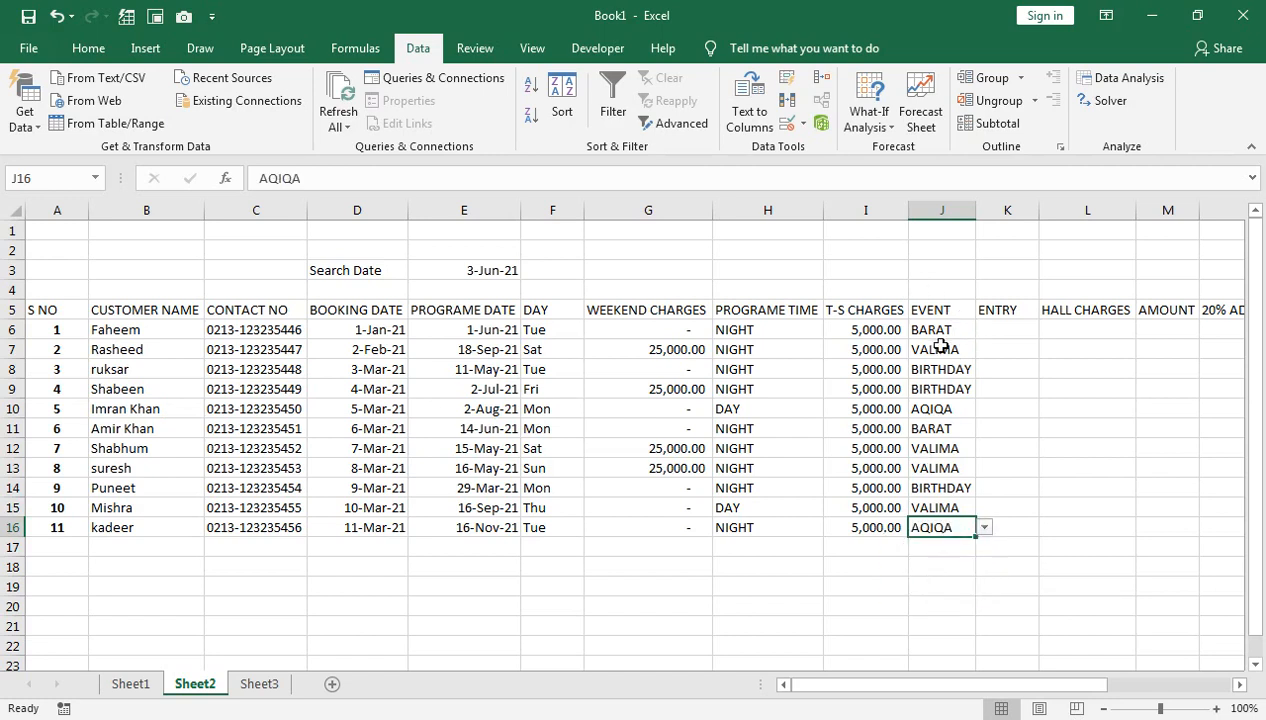
# Review the list validation settings of the event cells J6:J16 and close them without changes.
pyautogui.moveTo(928, 322); pyautogui.dragTo(928, 527)
pyautogui.click(801, 125)
pyautogui.click(818, 150)
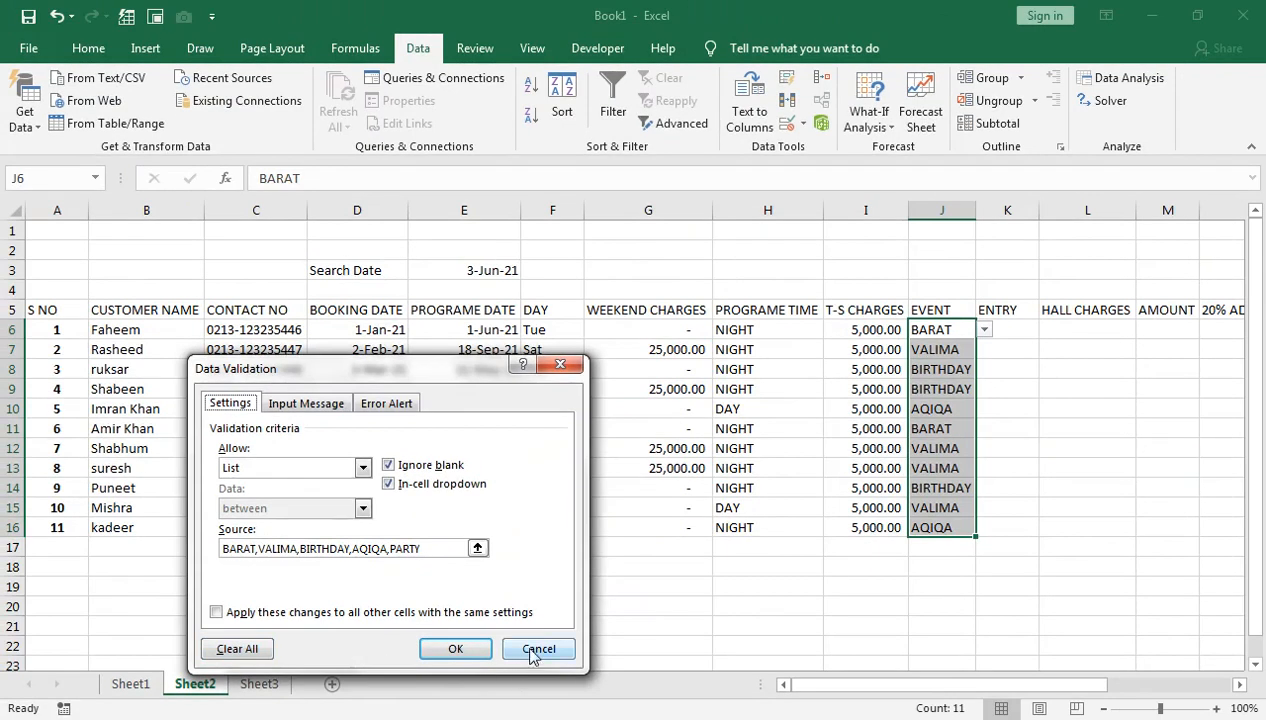
pyautogui.click(1012, 578)
# Enter 25000 as the entry charge in K6 and K7 for the BARAT and VALIMA events.
pyautogui.click(1016, 329)
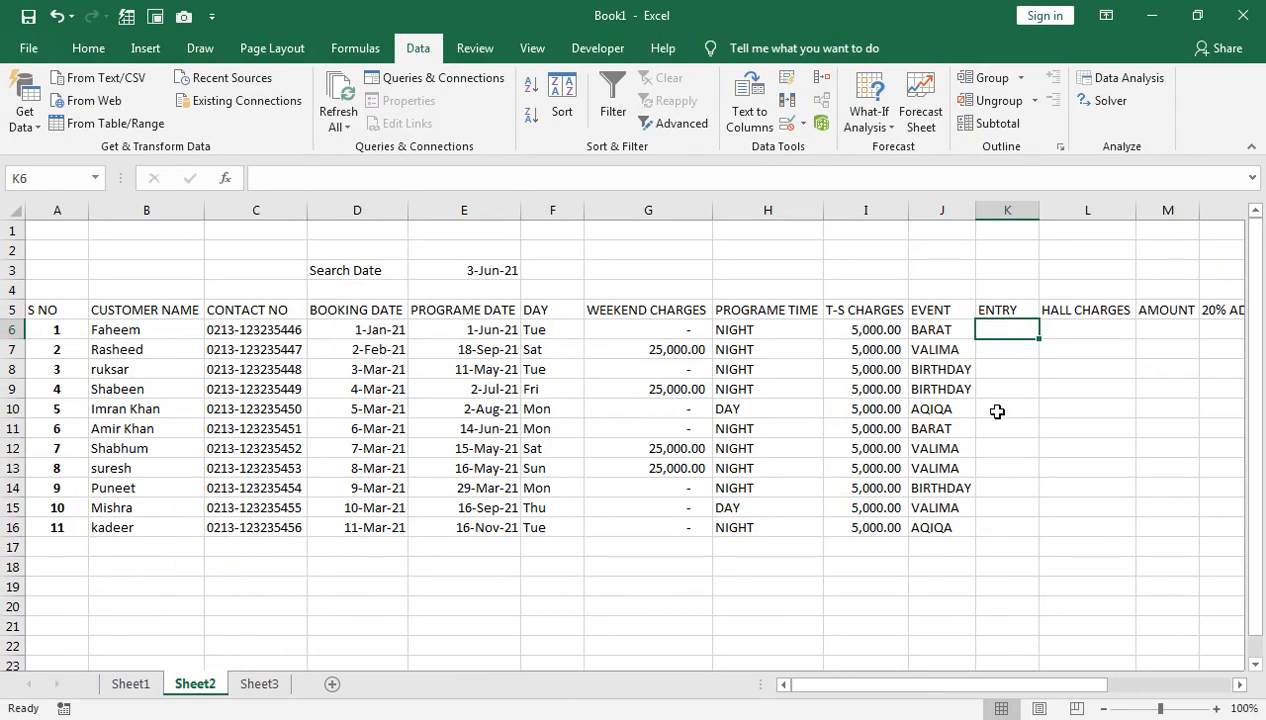
pyautogui.write('25000')
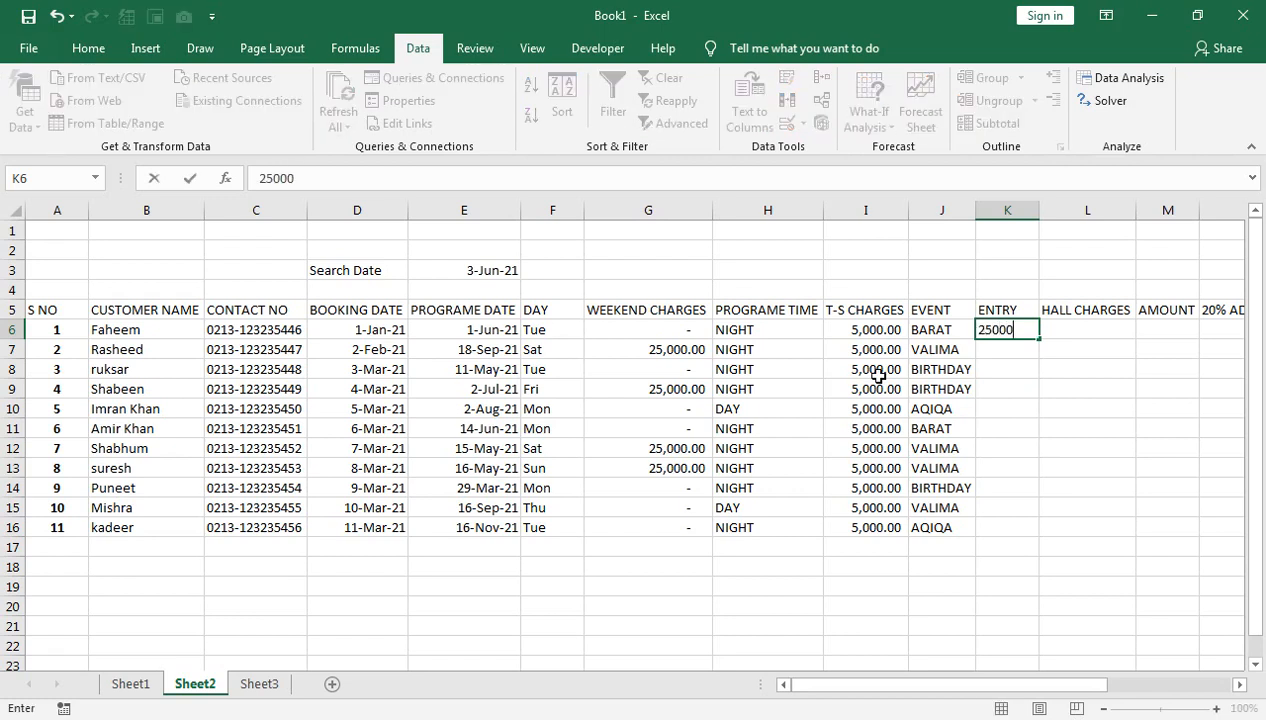
pyautogui.press('Return')
pyautogui.write('25000')
pyautogui.press('Return')
pyautogui.press('Return')
pyautogui.press('Return')
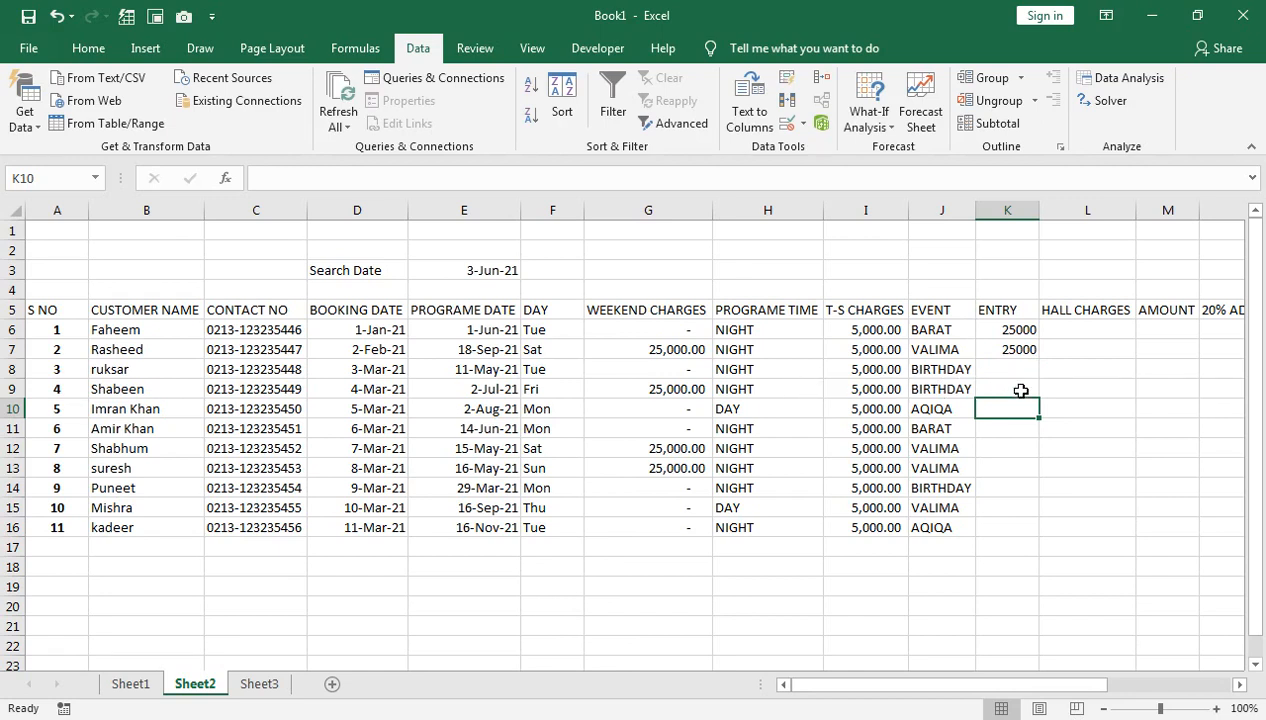
# Enter 2500 as the entry charge in K11 for the BARAT event.
pyautogui.click(1002, 428)
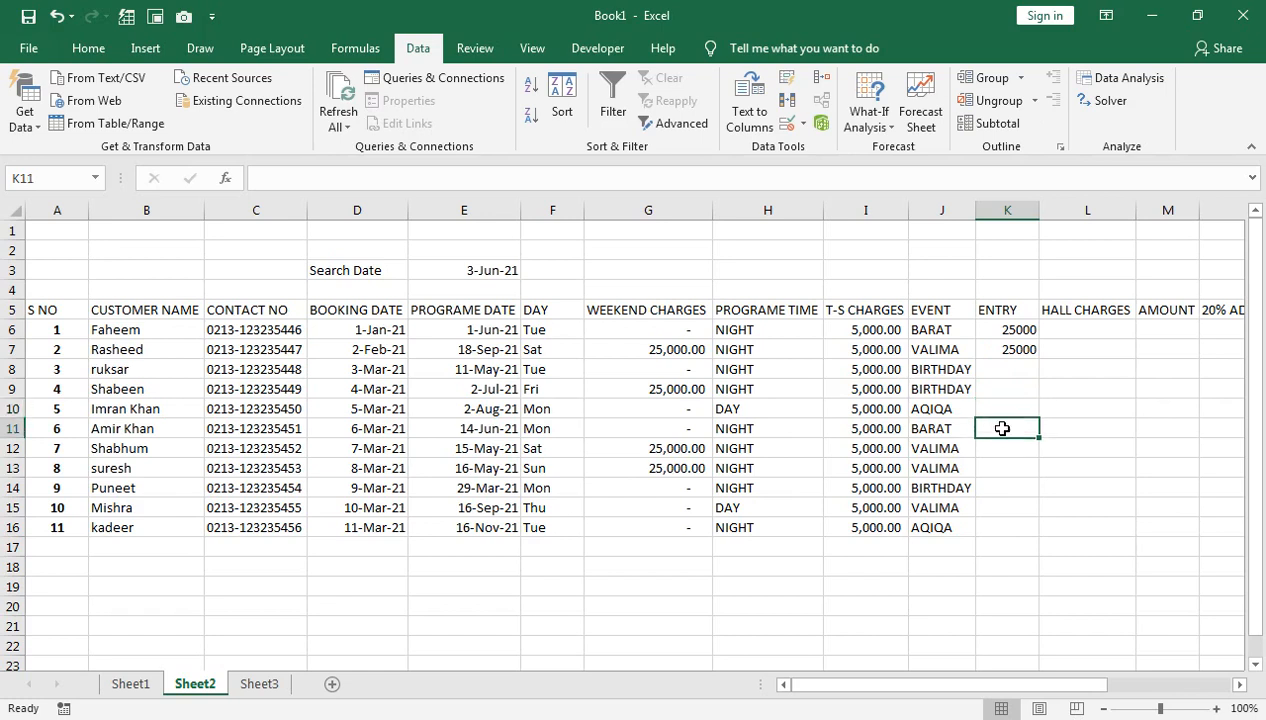
pyautogui.write('2500')
pyautogui.press('Return')
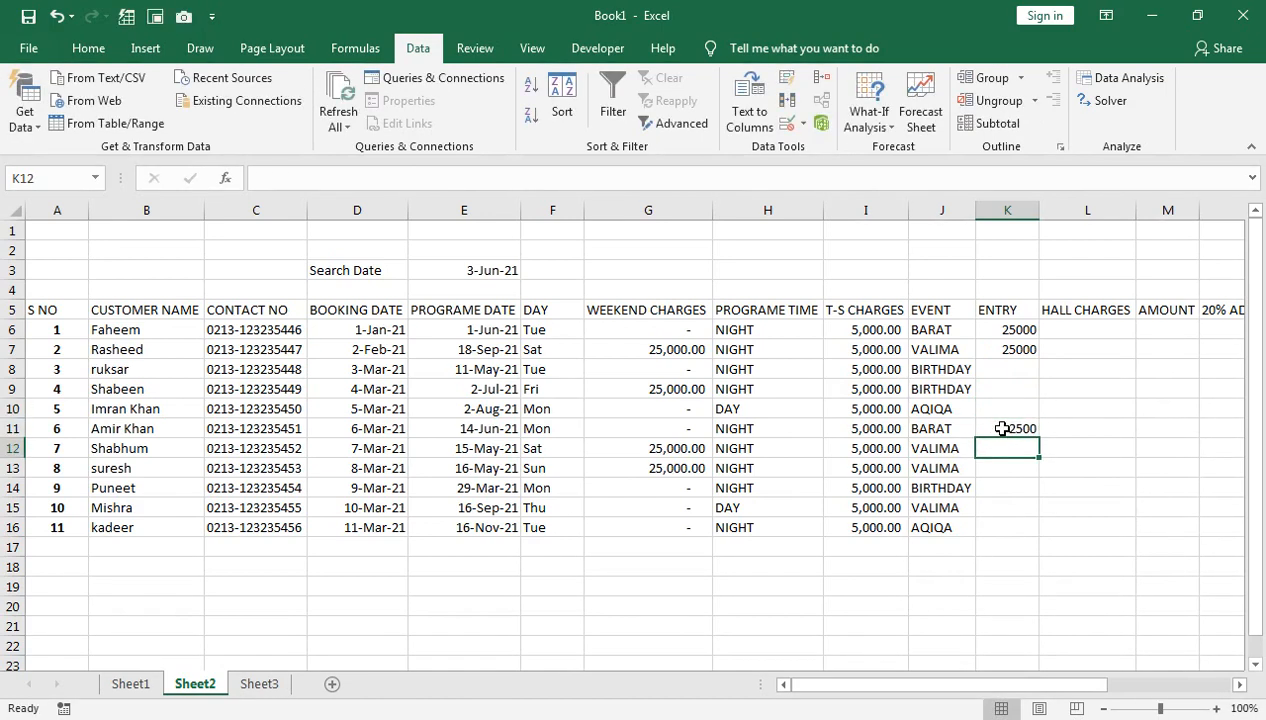
# Correct the entry charge in K11 to 25000 and copy it down to K12 and K13.
pyautogui.click(1002, 428)
pyautogui.doubleClick(1003, 428)
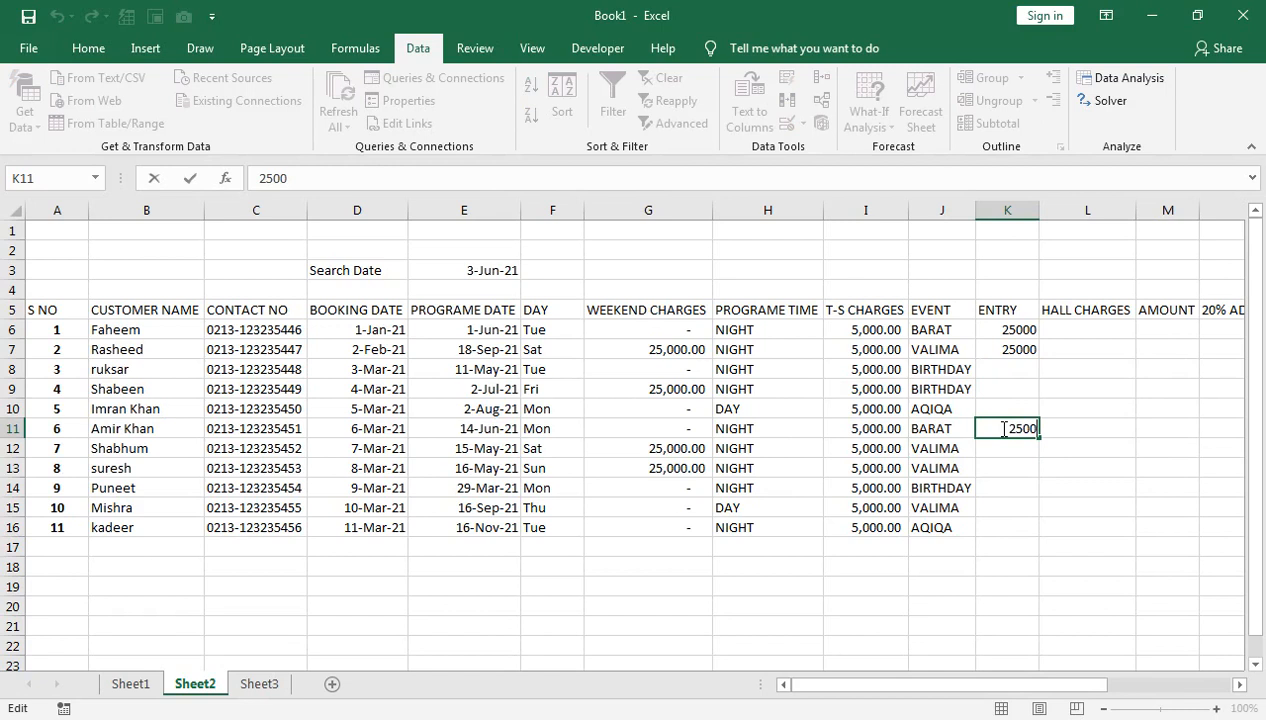
pyautogui.write('0')
pyautogui.press('Return')
pyautogui.click(1002, 428)
pyautogui.hotkey('shift', 'Down')
pyautogui.hotkey('shift', 'Down')
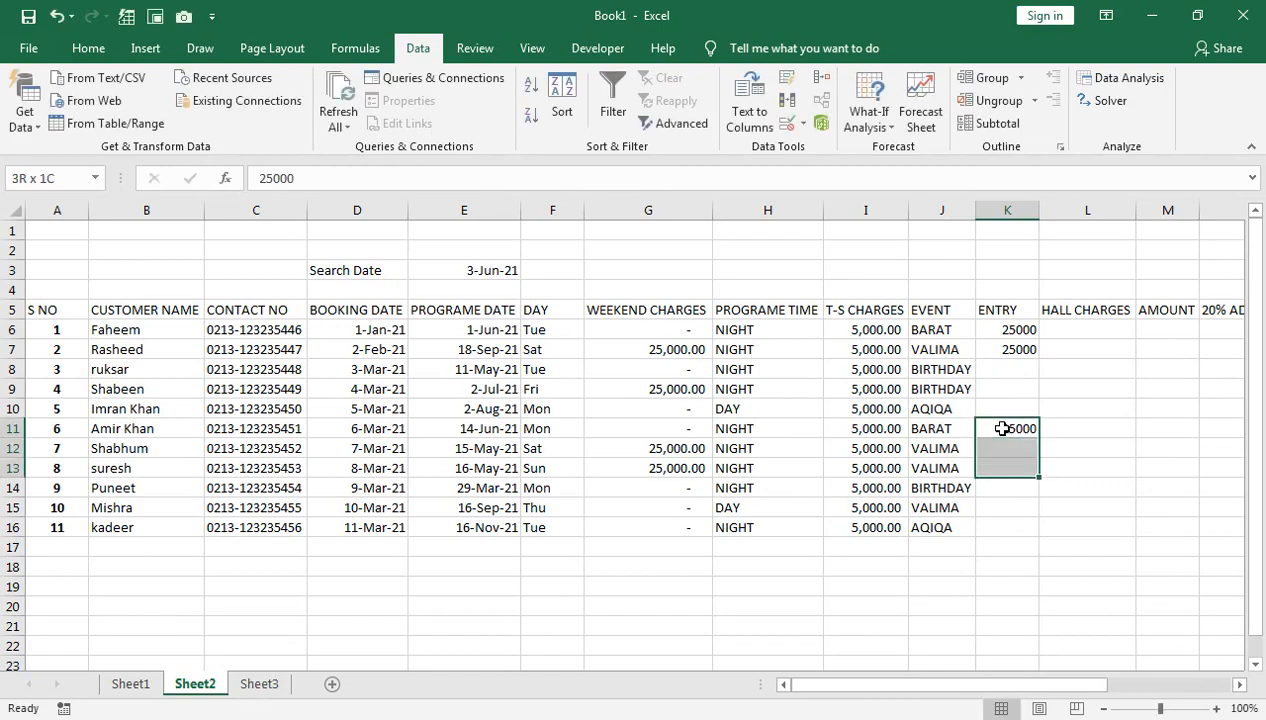
pyautogui.hotkey('ctrl', 'd')
# Enter 25000 as the entry charge in K15 for the VALIMA event.
pyautogui.press('Down')
pyautogui.press('Down')
pyautogui.press('Down')
pyautogui.press('Down')
pyautogui.press('Down')
pyautogui.press('Up')
pyautogui.write('25000')
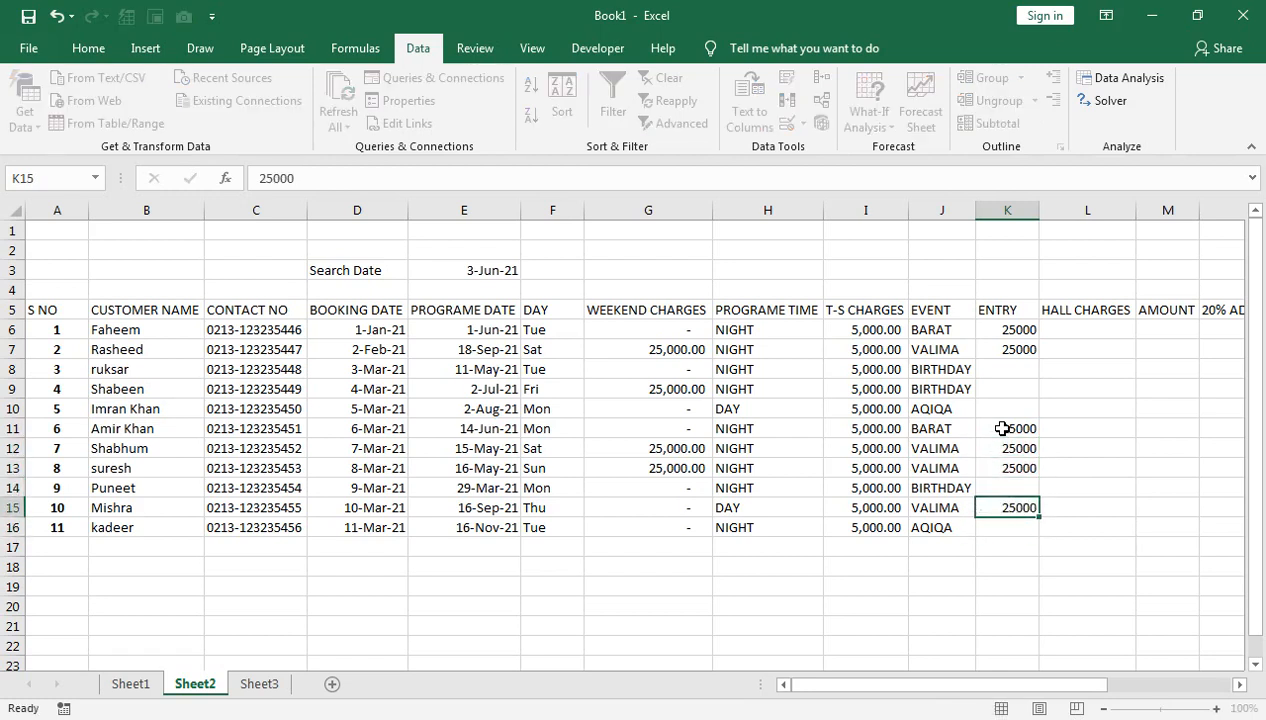
pyautogui.press('Return')
# Enter 200000 as the hall charge in L6 and fill it down to L15.
pyautogui.press('Up')
pyautogui.press('Up')
pyautogui.press('Up')
pyautogui.press('Up')
pyautogui.press('Up')
pyautogui.press('Up')
pyautogui.press('Up')
pyautogui.press('Up')
pyautogui.press('Up')
pyautogui.press('Up')
pyautogui.click(1067, 331)
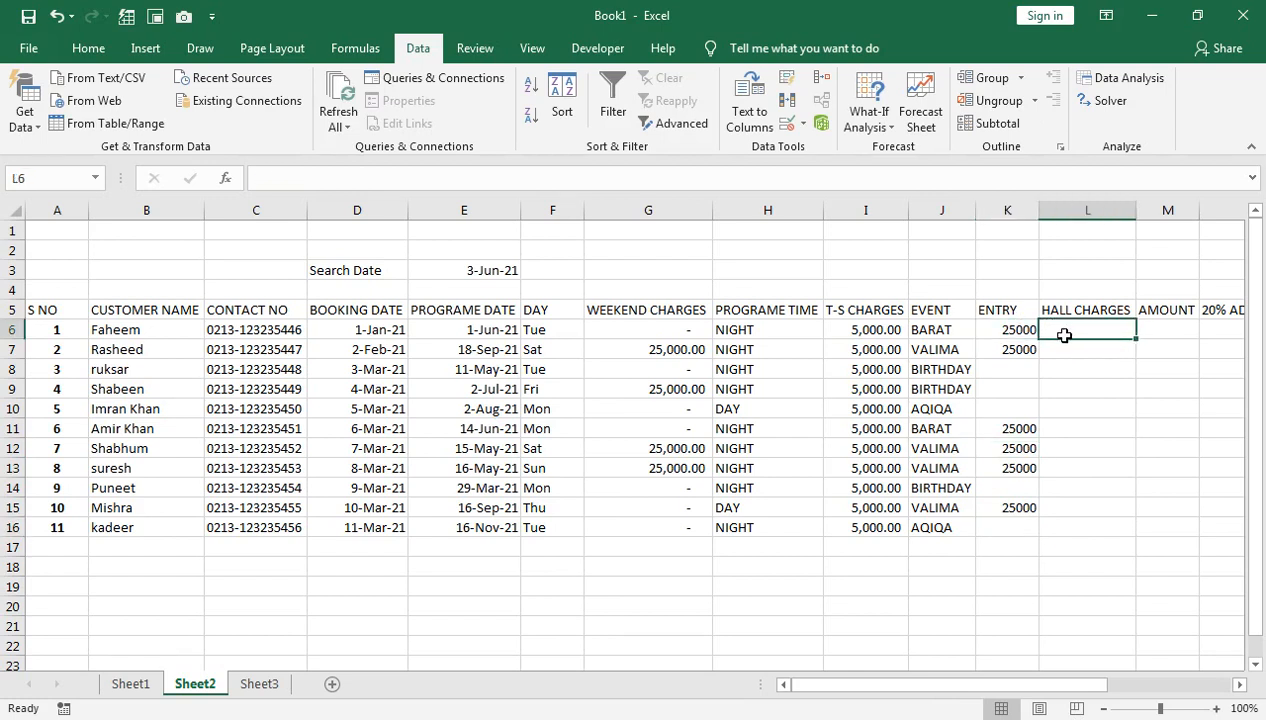
pyautogui.write('200000')
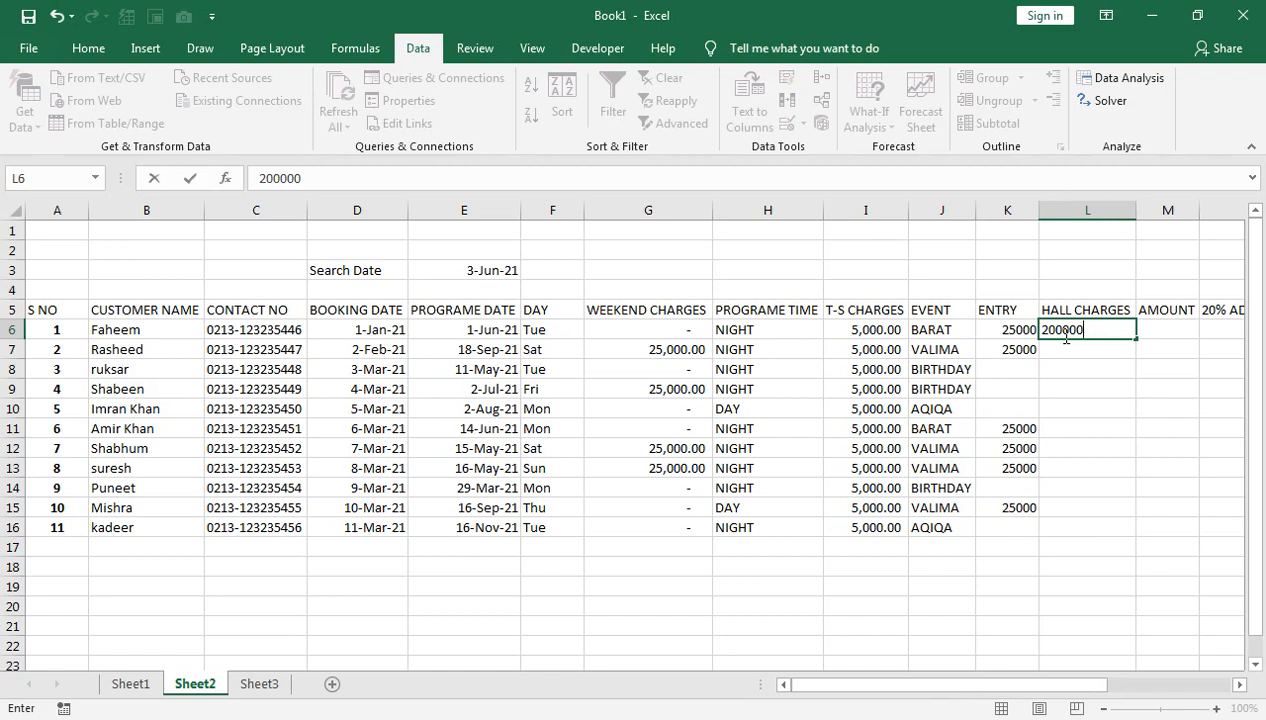
pyautogui.press('Return')
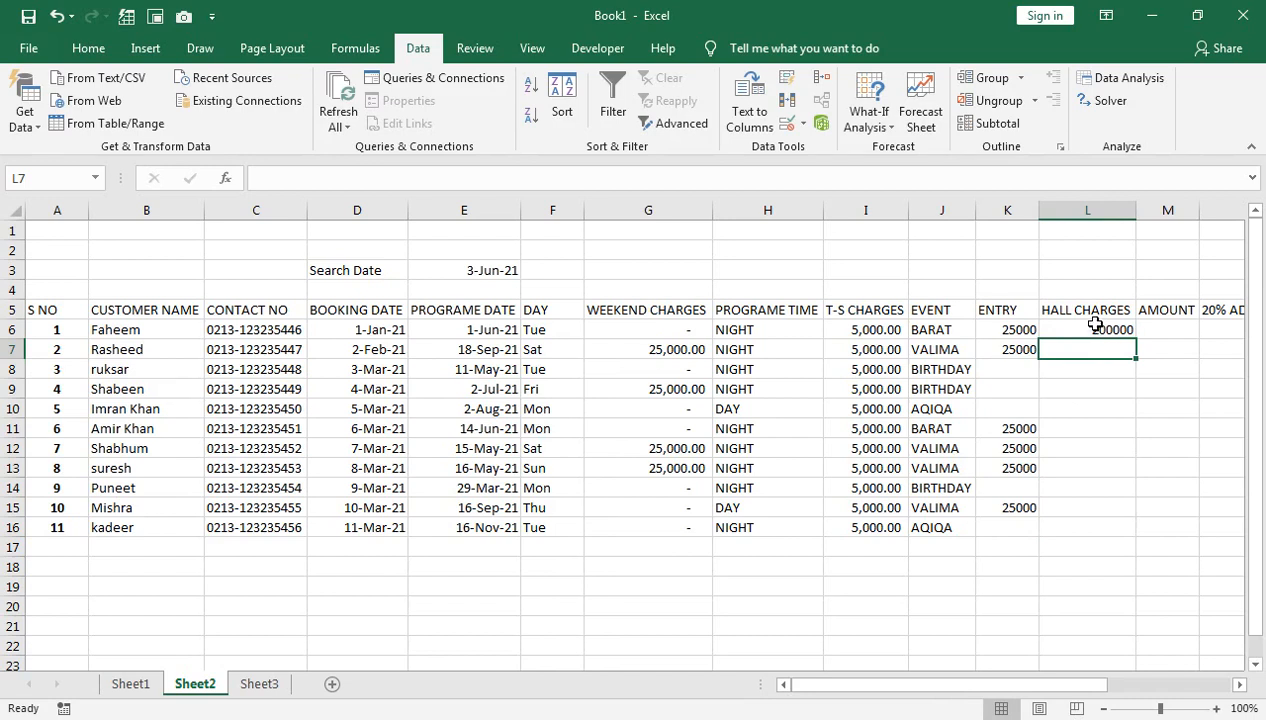
pyautogui.moveTo(1085, 328); pyautogui.dragTo(1077, 512)
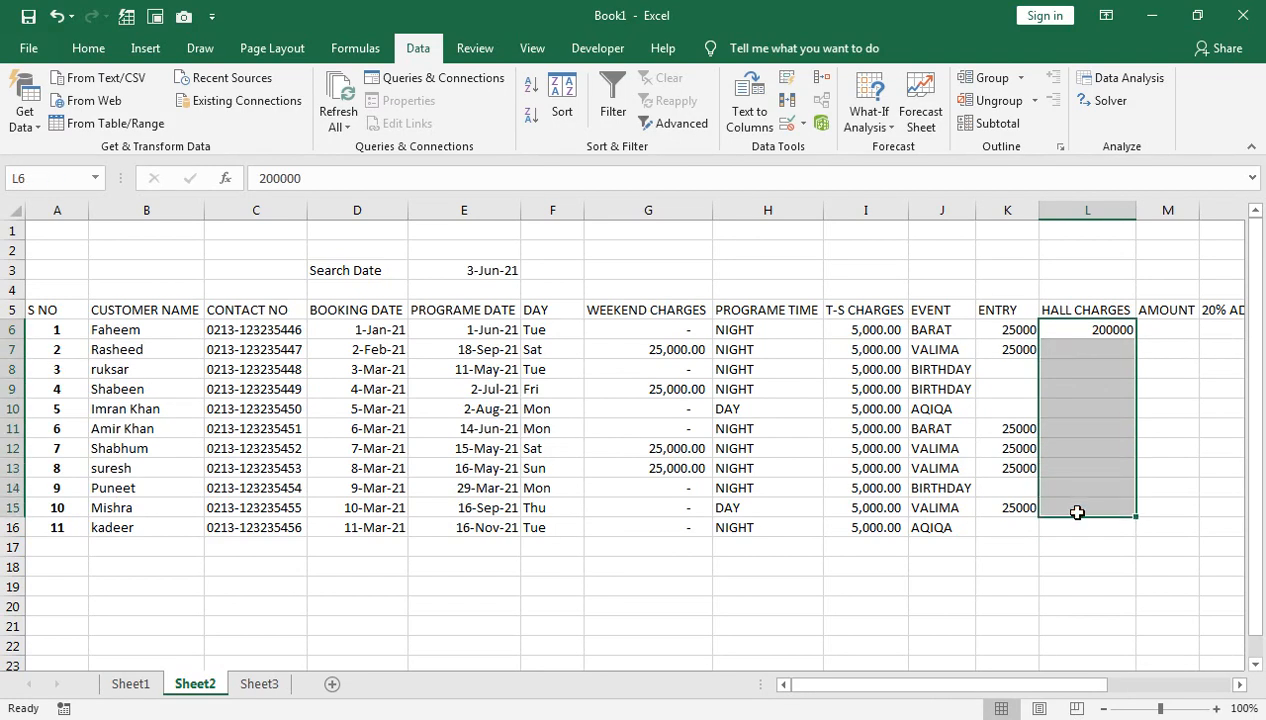
pyautogui.hotkey('ctrl', 'd')
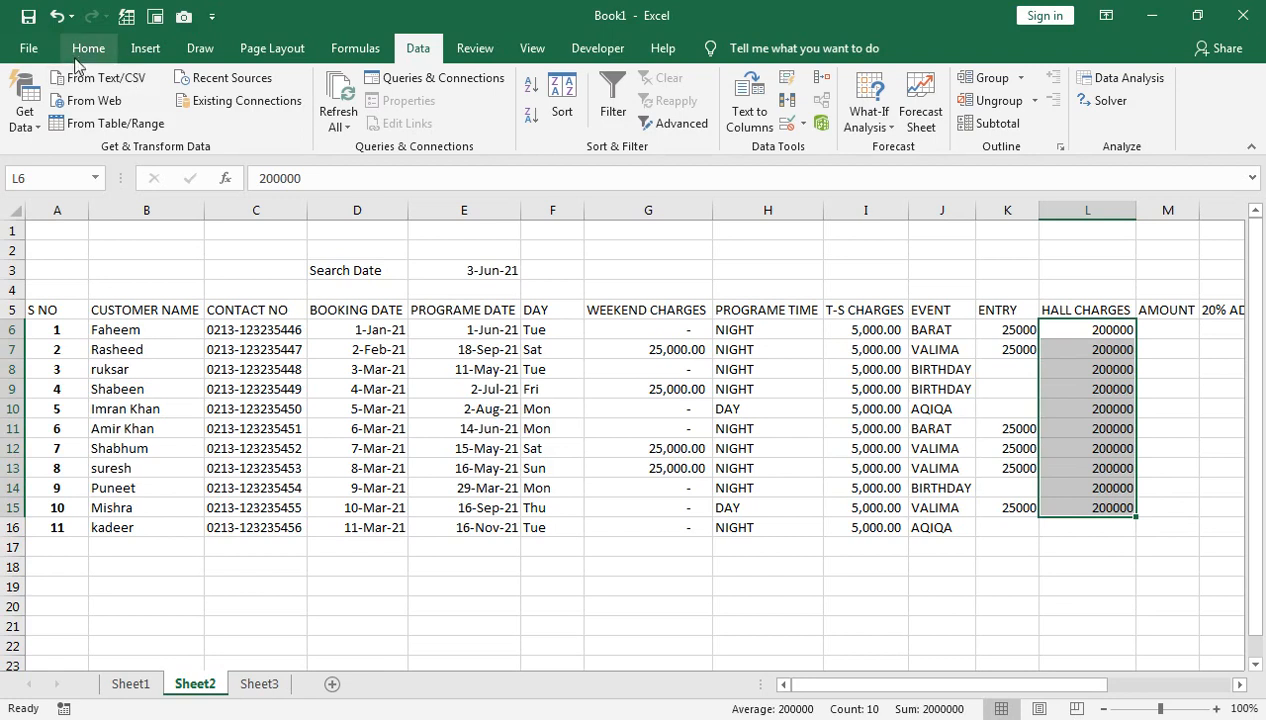
# Center the hall charges in L6:L15 and give them the comma-style accounting format.
pyautogui.click(88, 48)
pyautogui.click(324, 116)
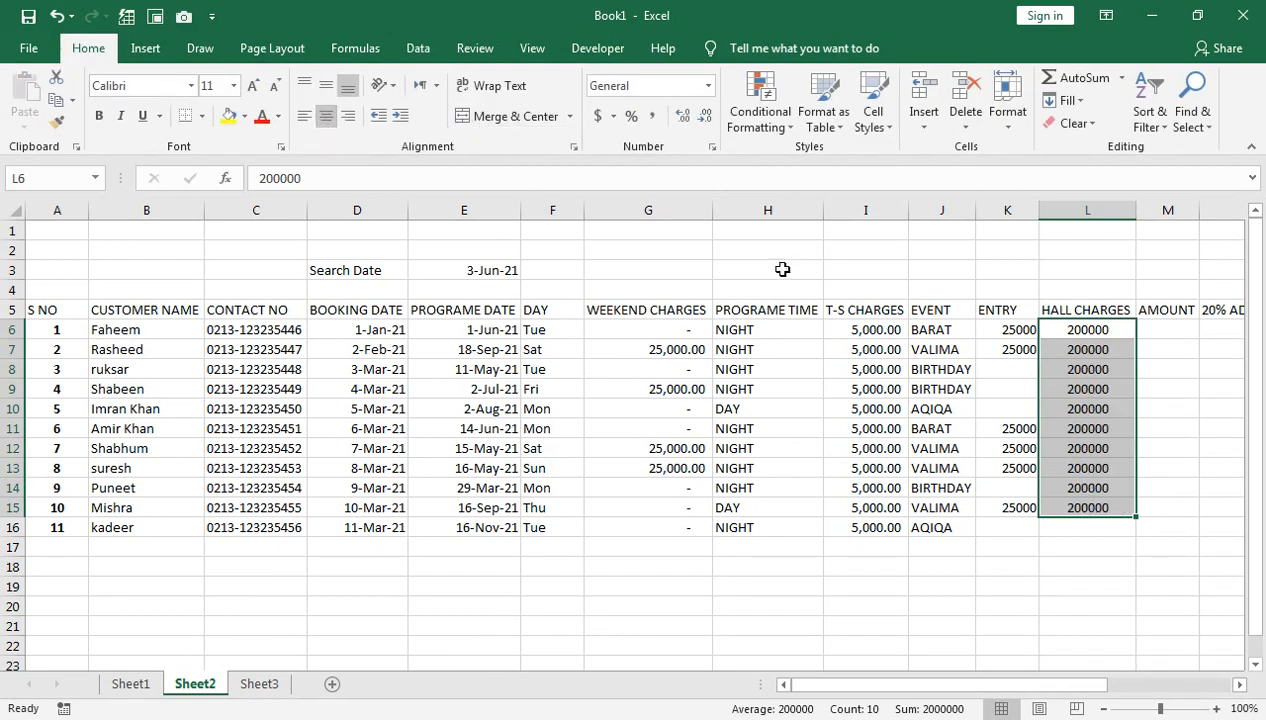
pyautogui.click(659, 116)
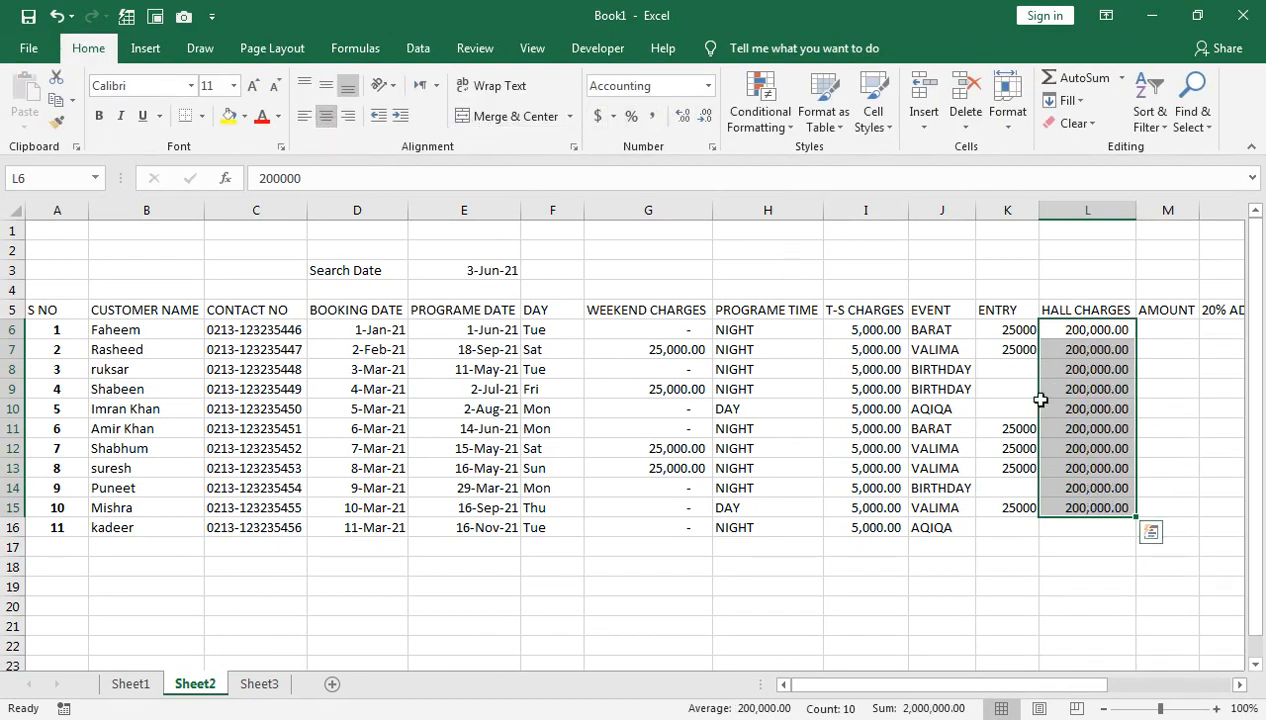
# Set the hall charge in L9 to 150000.
pyautogui.moveTo(1074, 388); pyautogui.dragTo(1074, 405)
pyautogui.click(1074, 385)
pyautogui.write('150,000')
pyautogui.press('Return')
# Set the hall charge in L12 to 100000.
pyautogui.press('Down')
pyautogui.press('Down')
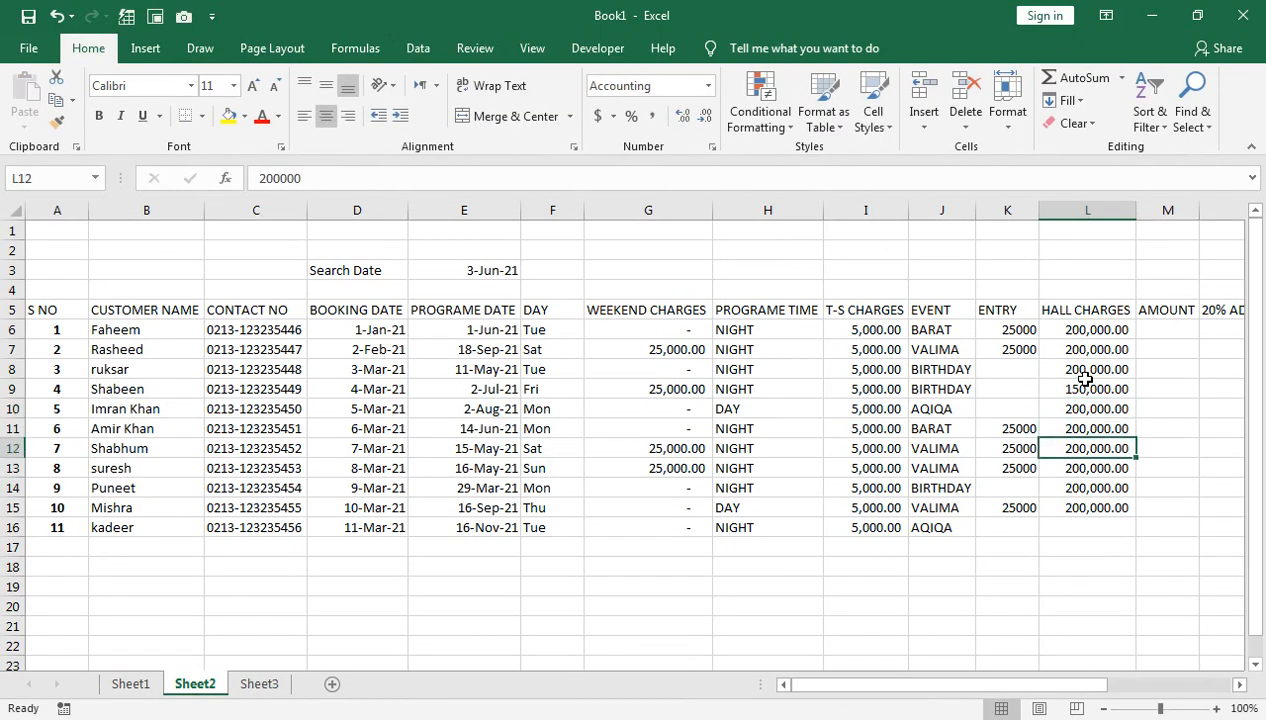
pyautogui.write('100,00')
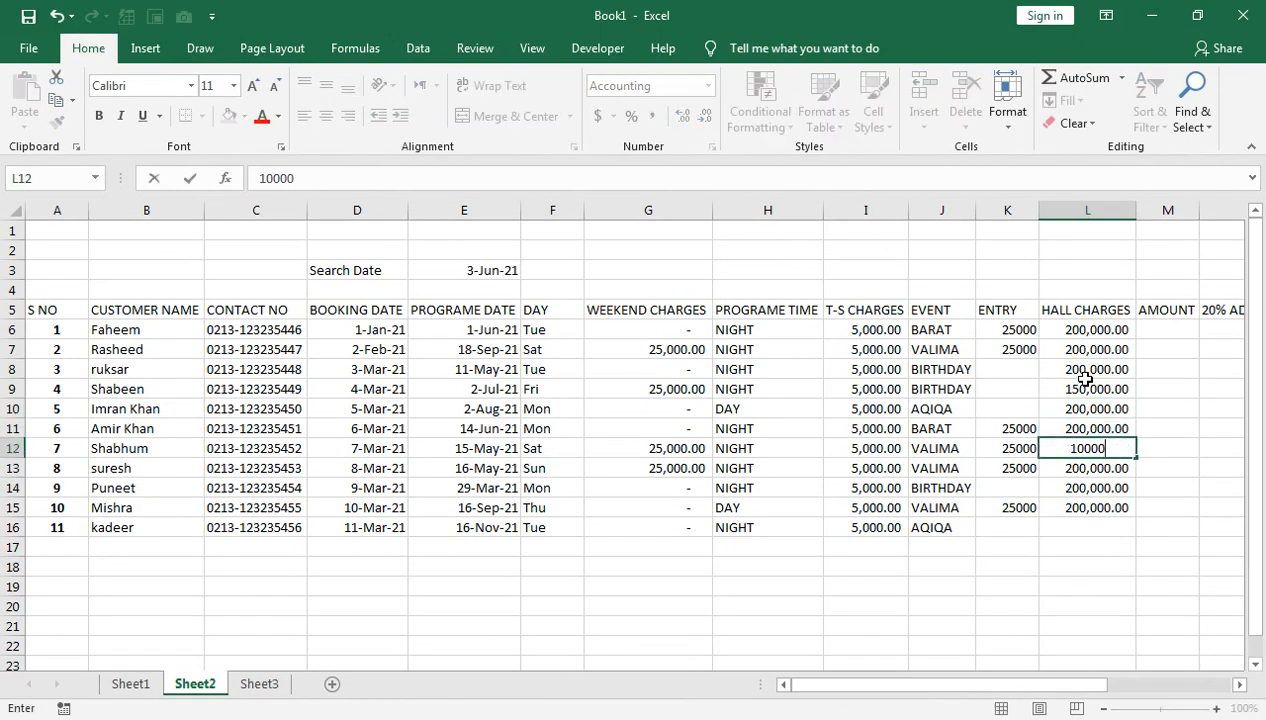
pyautogui.write('0')
pyautogui.press('Return')
# Set the hall charges of the BIRTHDAY events in L9 and L8 to 80000.
pyautogui.press('Up')
pyautogui.press('Up')
pyautogui.press('Up')
pyautogui.press('Up')
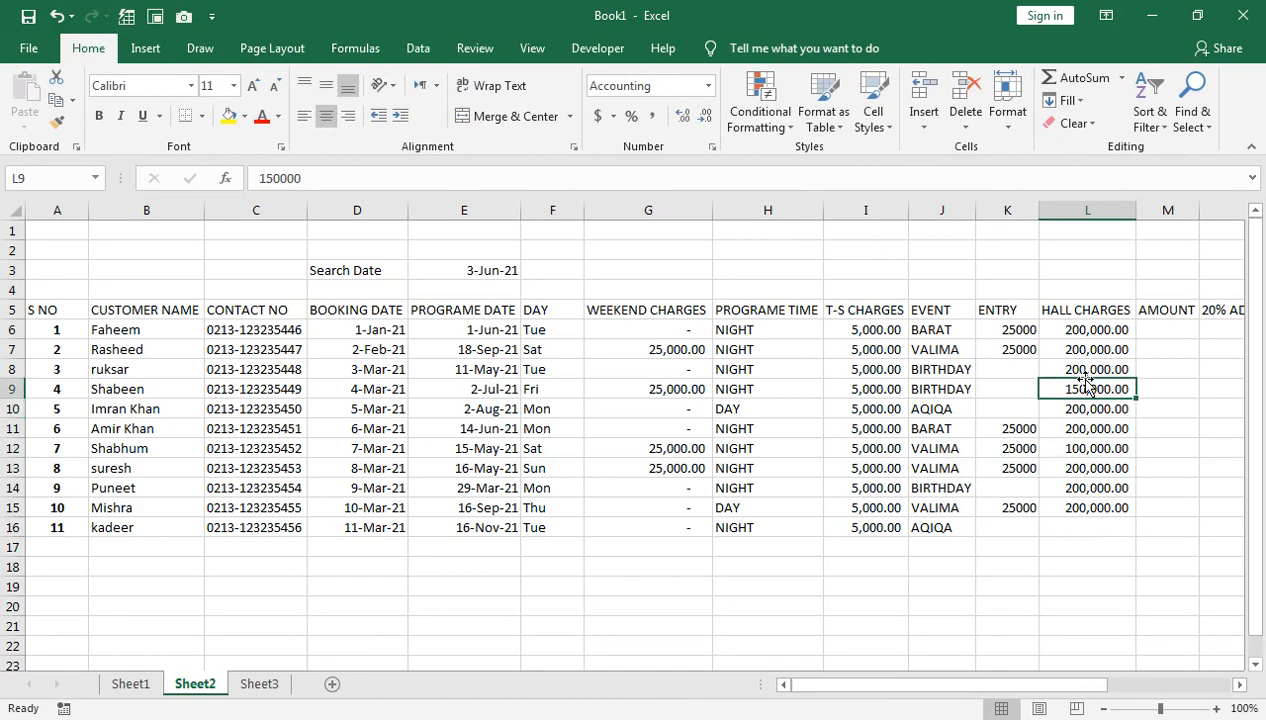
pyautogui.write('80,000')
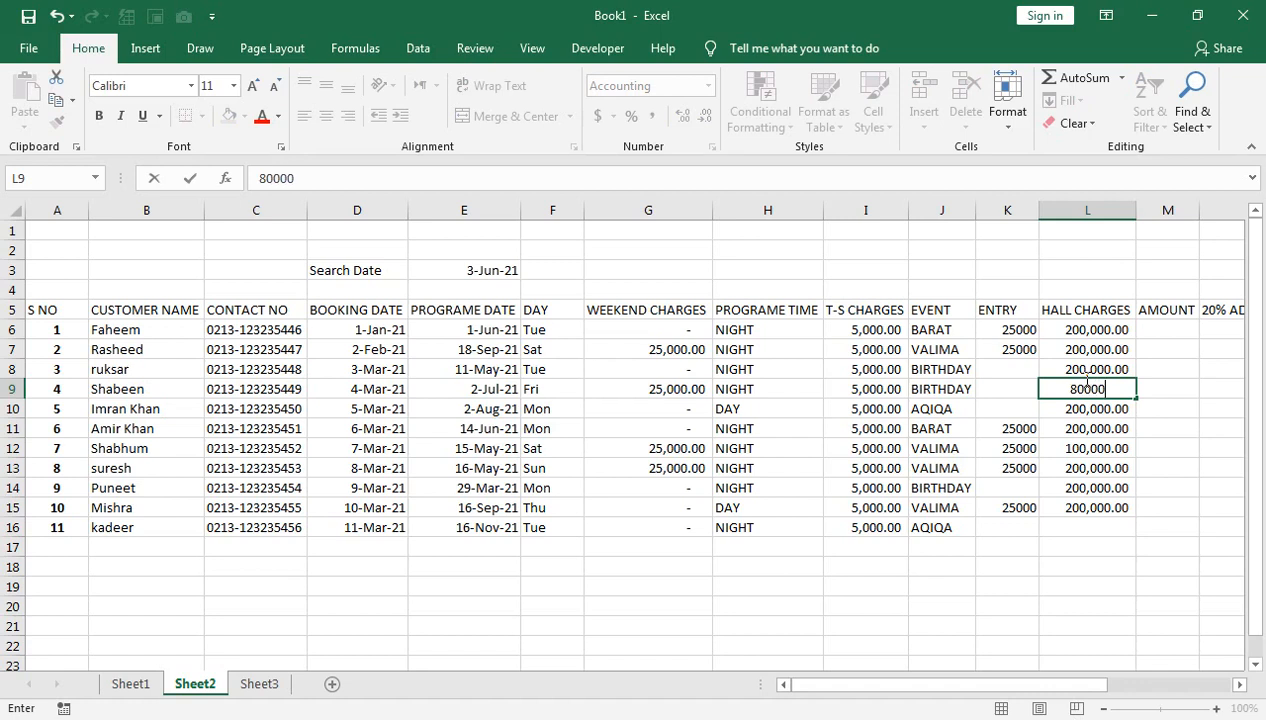
pyautogui.press('Return')
pyautogui.press('Up')
pyautogui.press('Up')
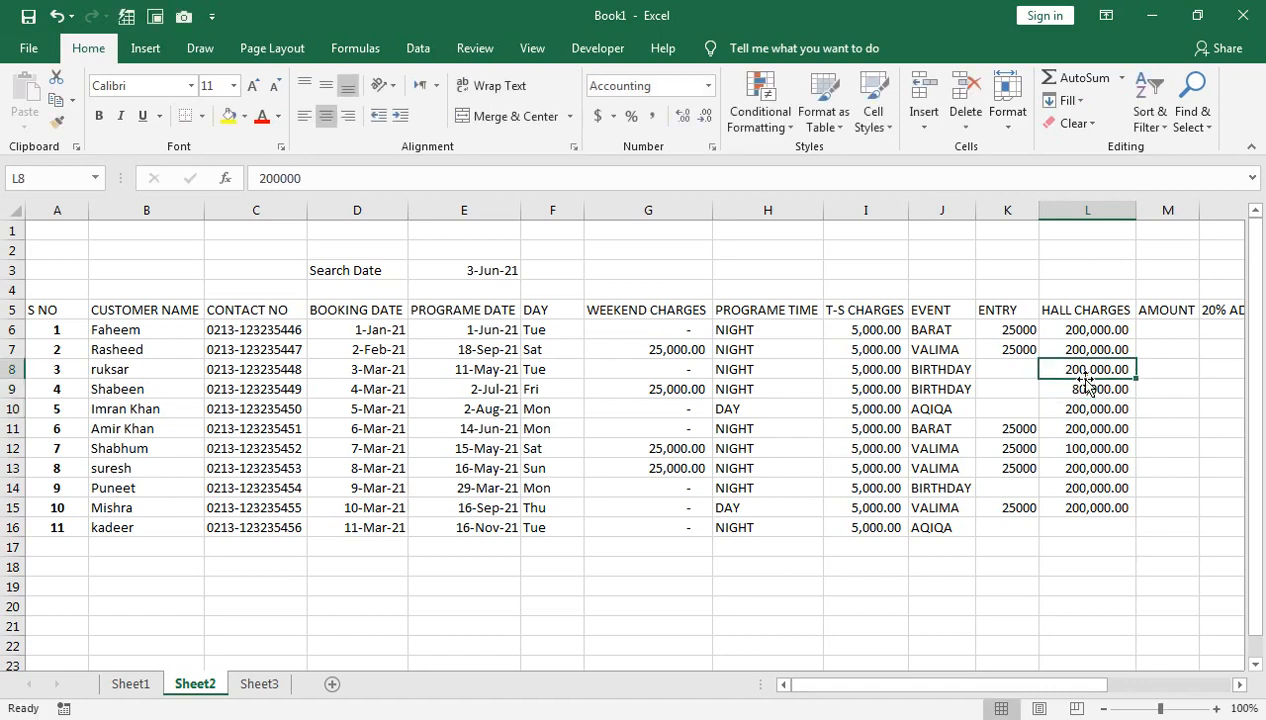
pyautogui.write('80000')
pyautogui.press('Return')
# Enter 120000 as the hall charge in L16 for the AQIQA event.
pyautogui.press('Down')
pyautogui.press('Down')
pyautogui.press('Down')
pyautogui.press('Down')
pyautogui.press('Down')
pyautogui.press('Down')
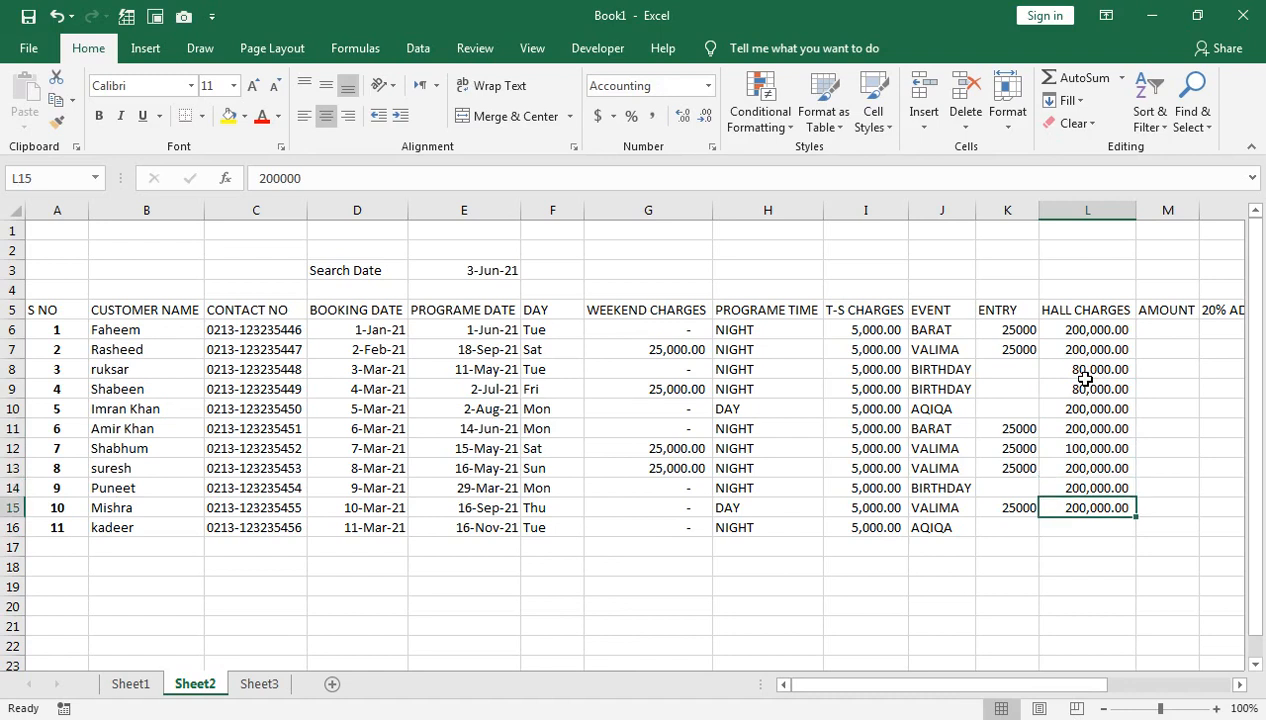
pyautogui.press('Down')
pyautogui.write('120')
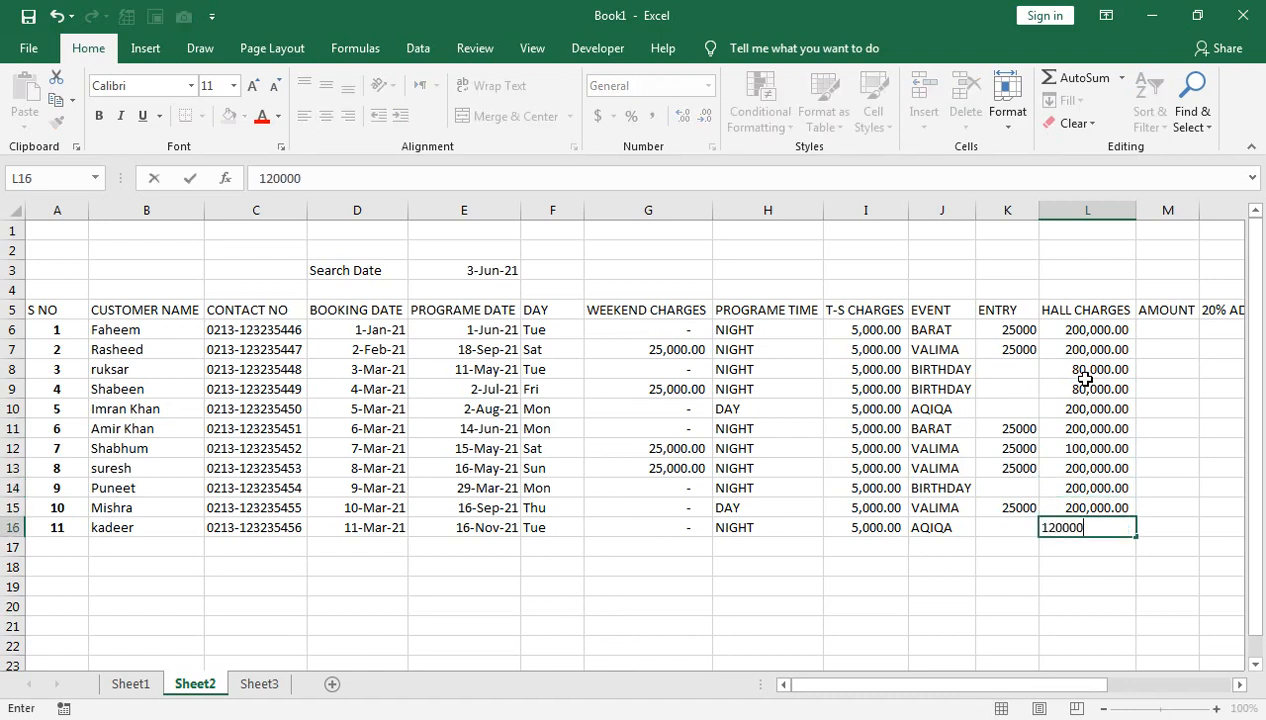
pyautogui.press('Return')
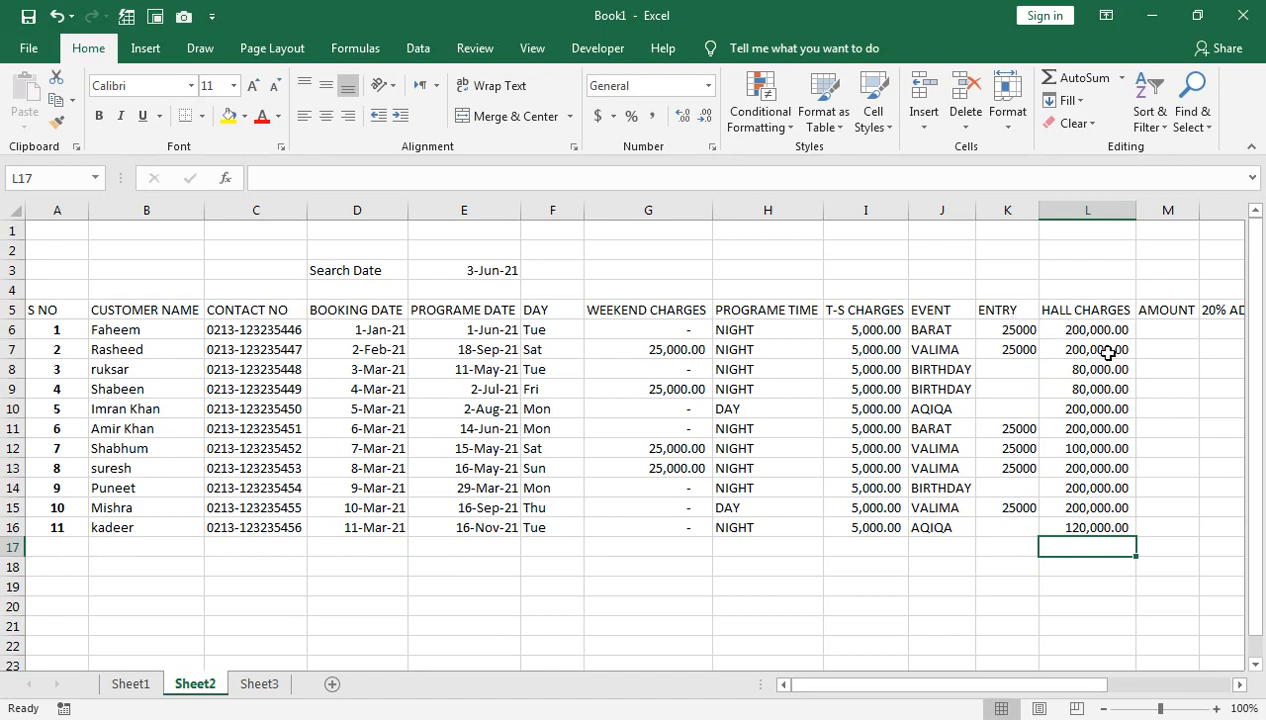
# Widen column M slightly and change the header in M5 to "T- AMOUNT".
pyautogui.click(1173, 322)
pyautogui.moveTo(1199, 204); pyautogui.dragTo(1216, 204)
pyautogui.click(1171, 311)
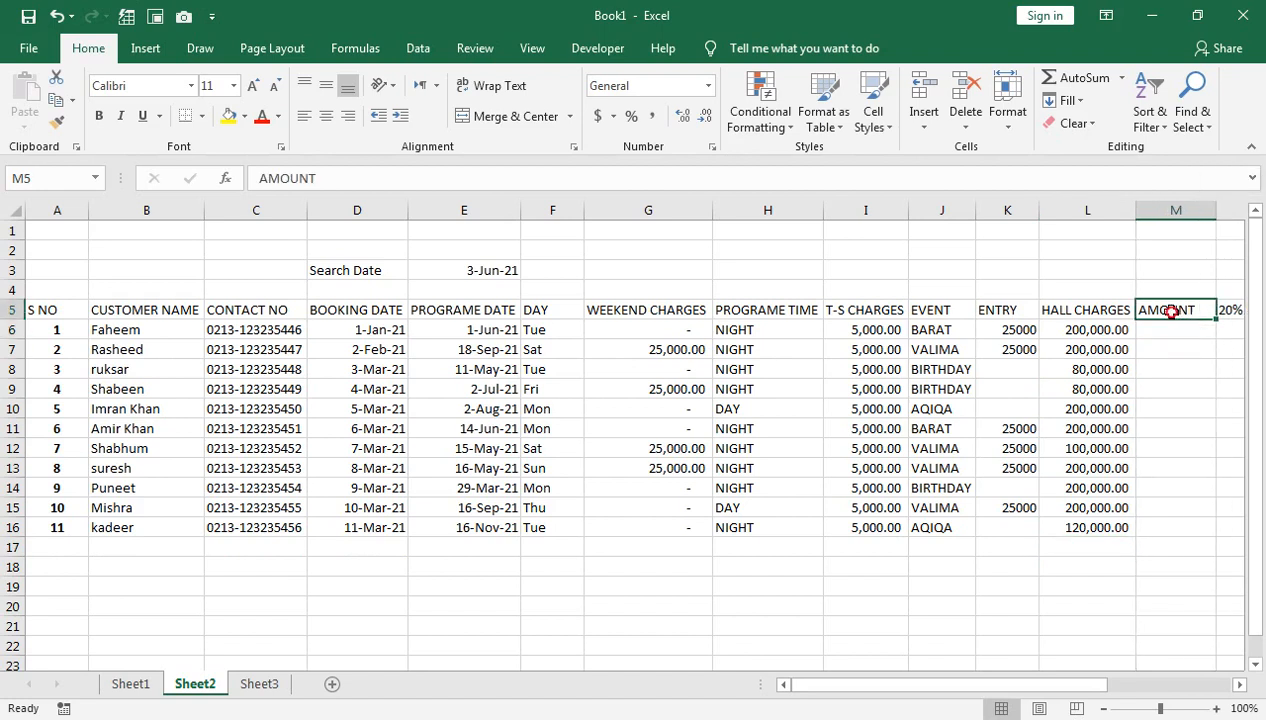
pyautogui.doubleClick(1171, 311)
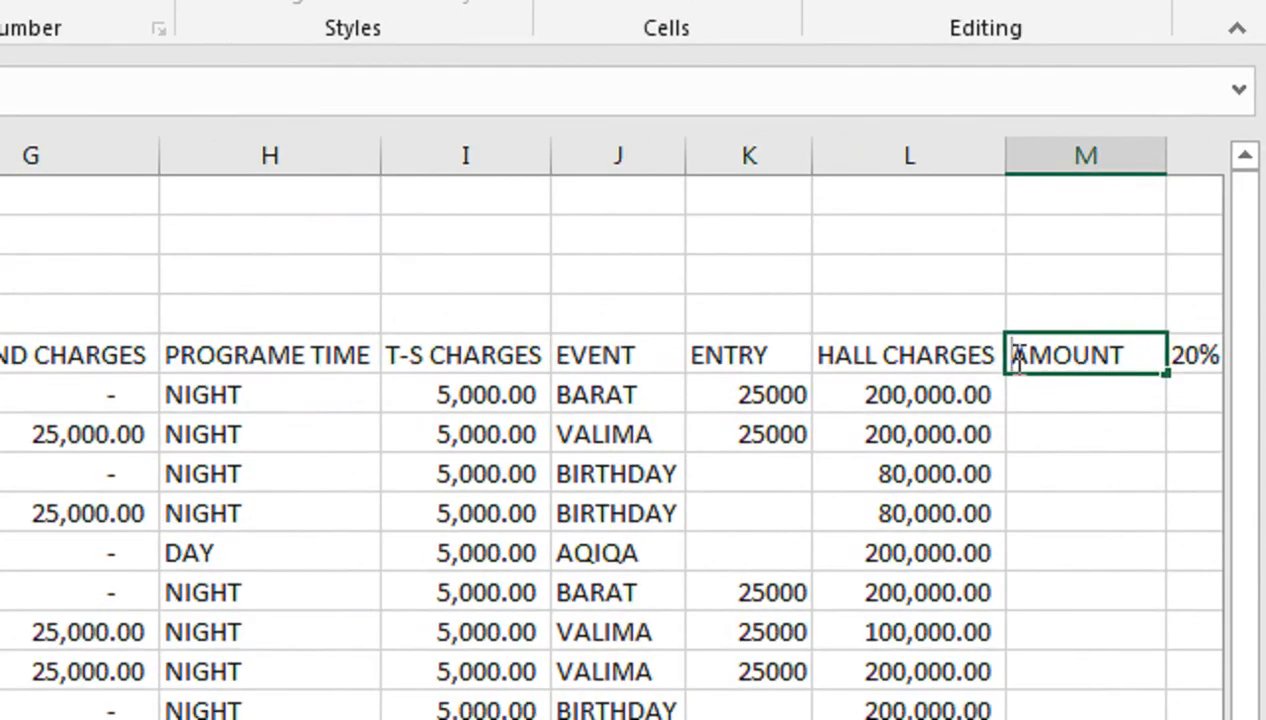
pyautogui.write('T-')
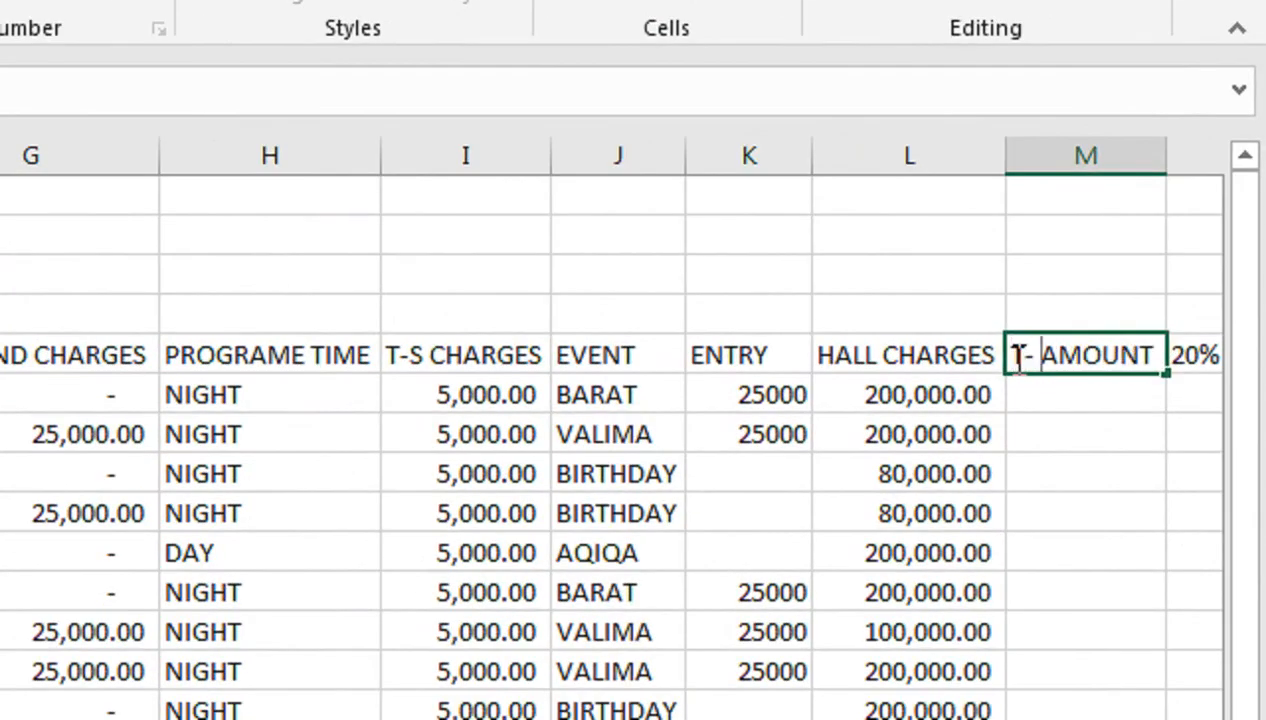
pyautogui.click(1040, 390)
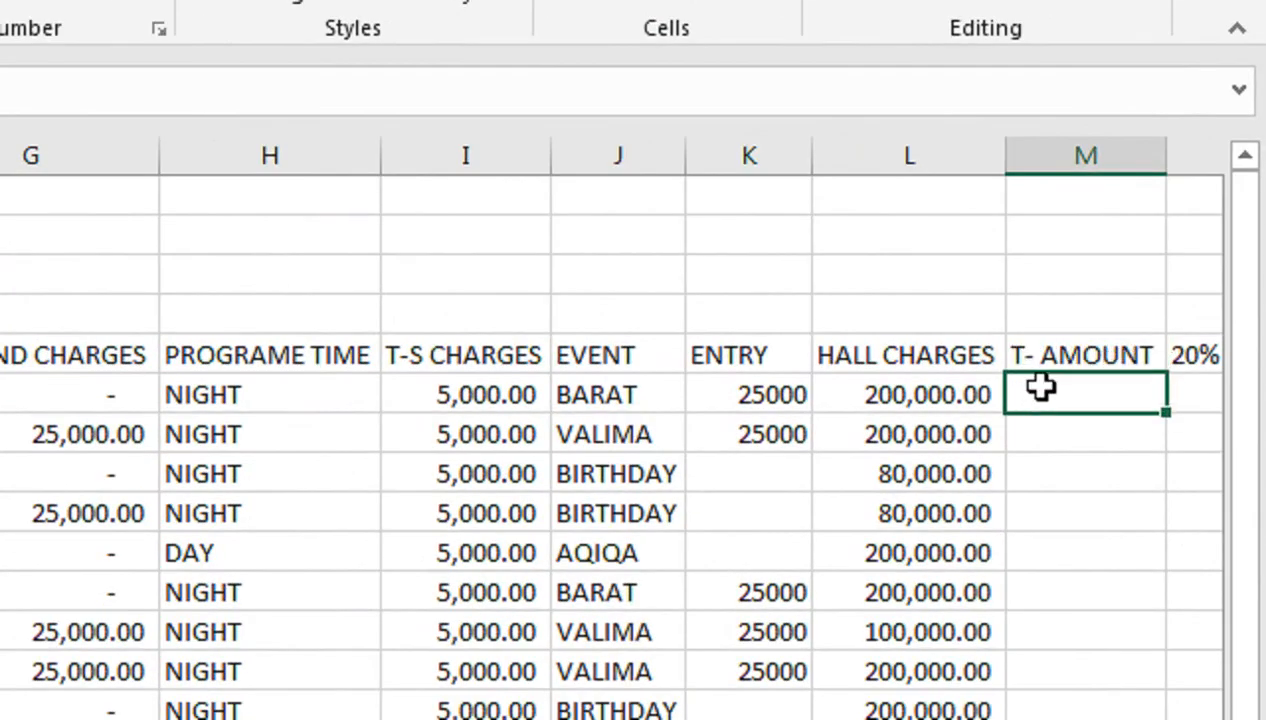
# Total the charges in M6 with the formula =G6+I6+K6+L6 and fill it down to M16.
pyautogui.write('=')
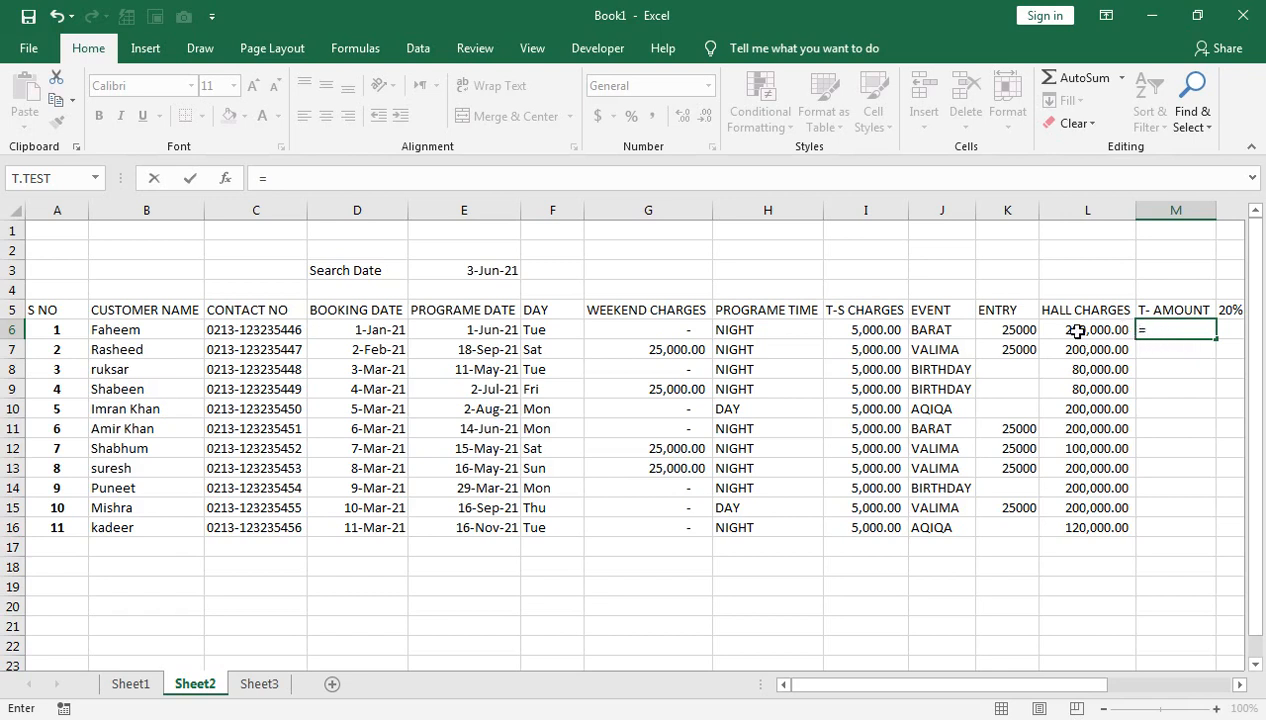
pyautogui.click(646, 323)
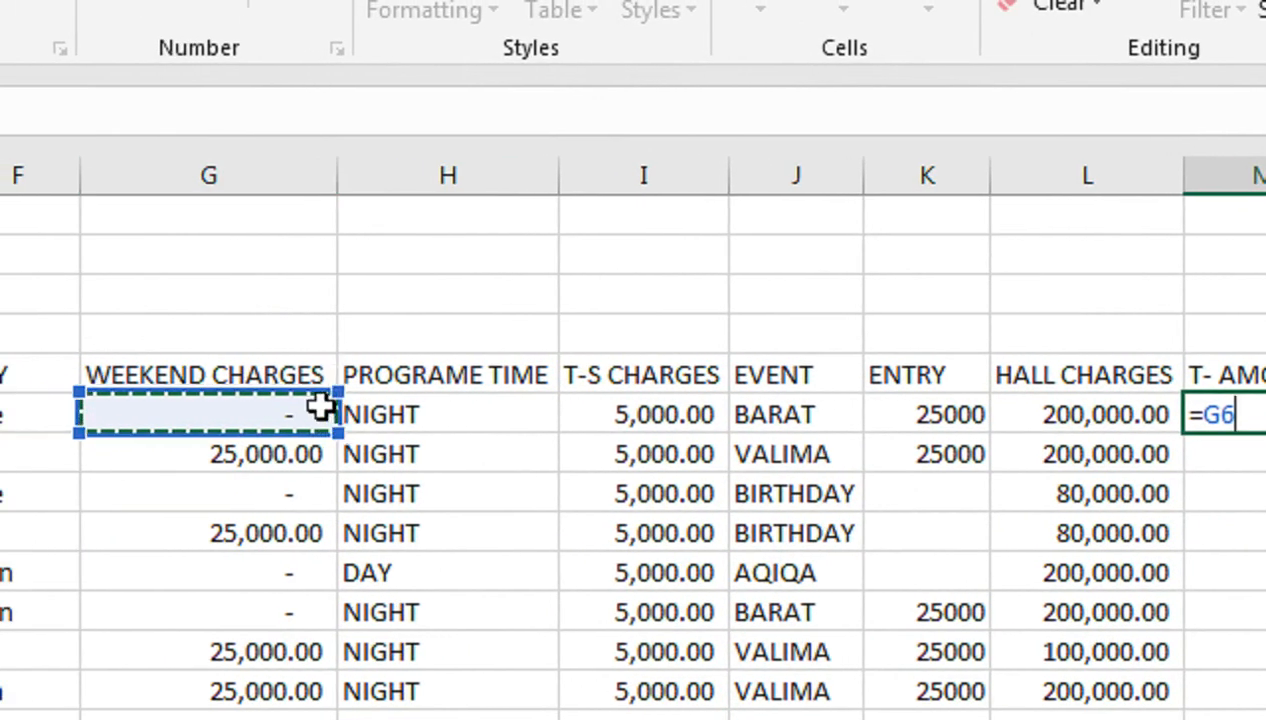
pyautogui.write('+')
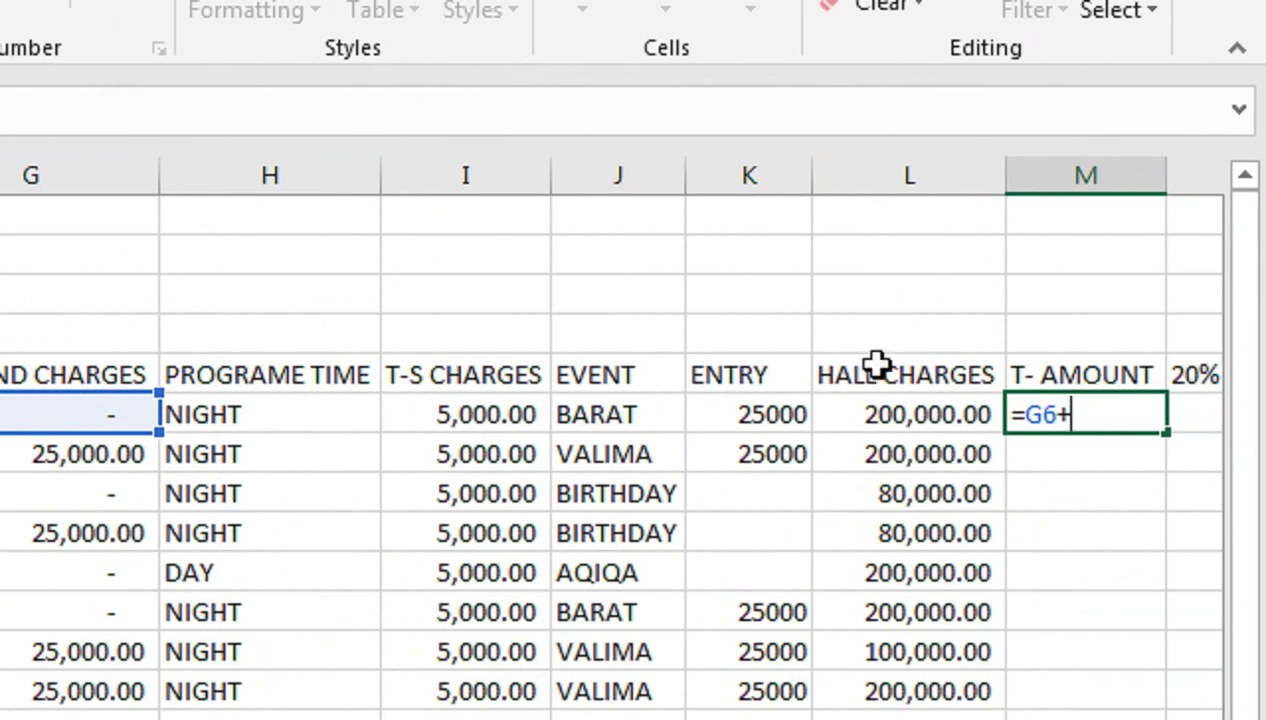
pyautogui.click(480, 411)
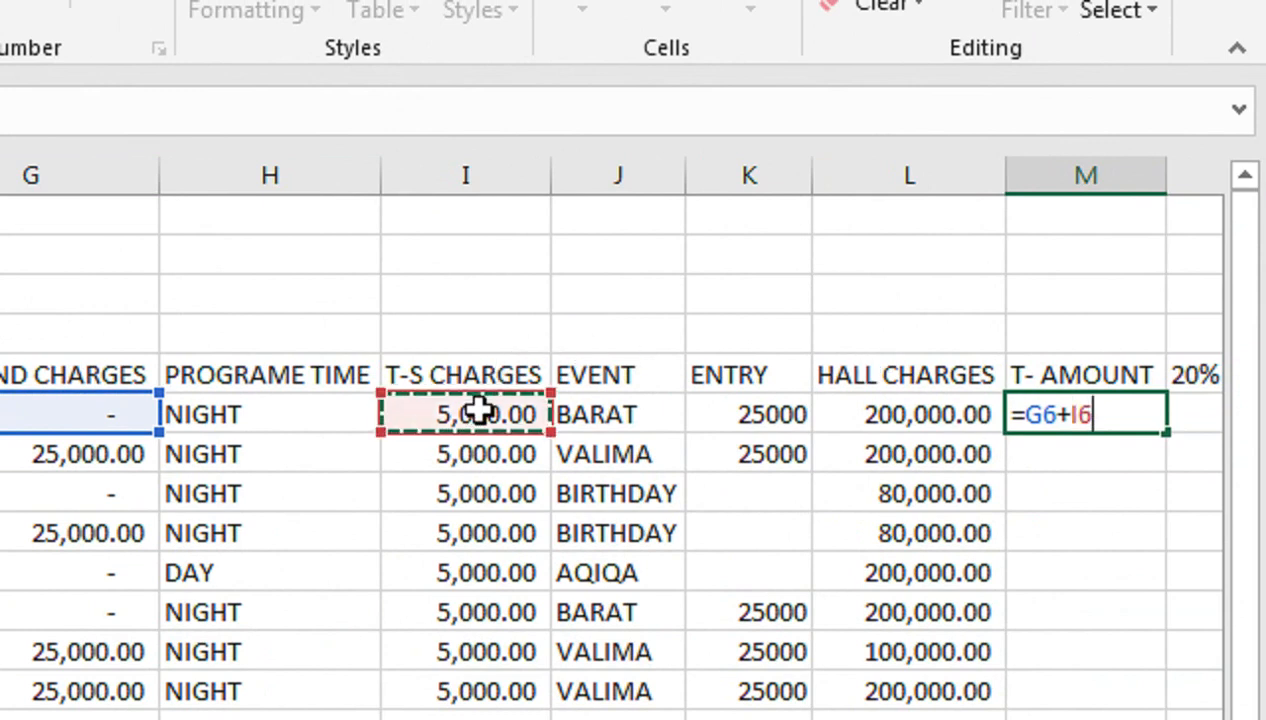
pyautogui.write('+')
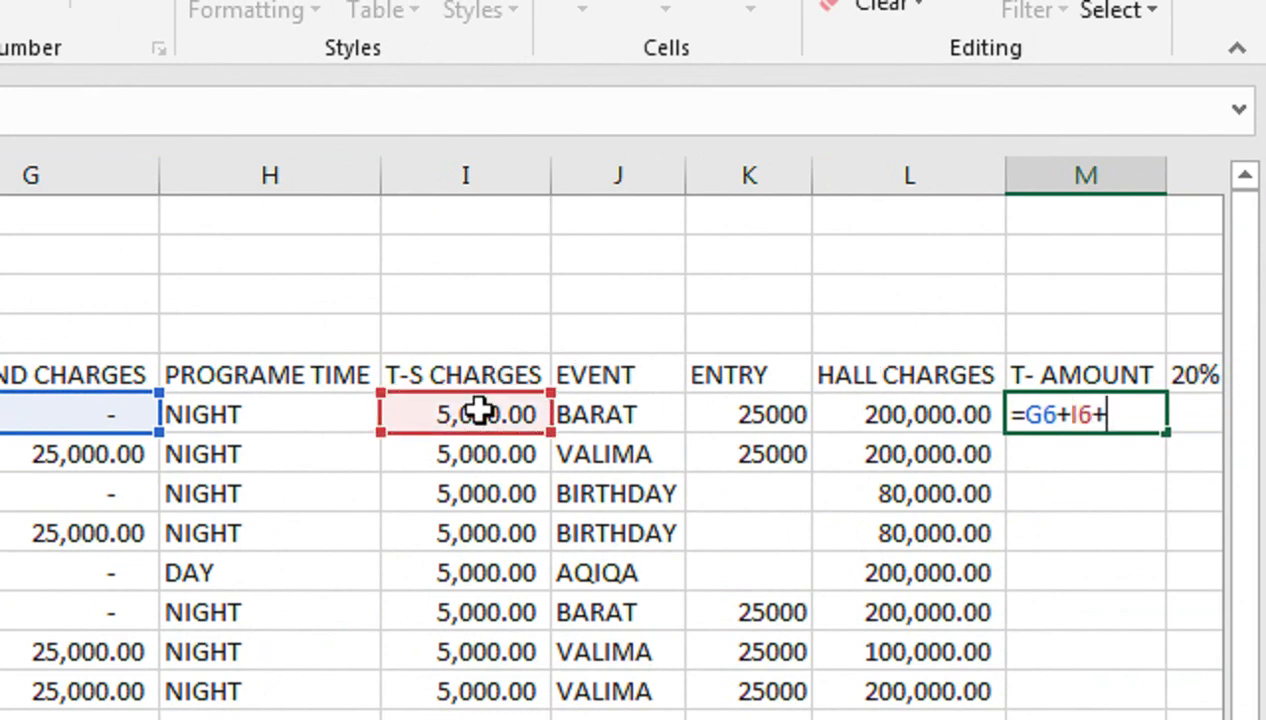
pyautogui.click(729, 412)
pyautogui.write('+')
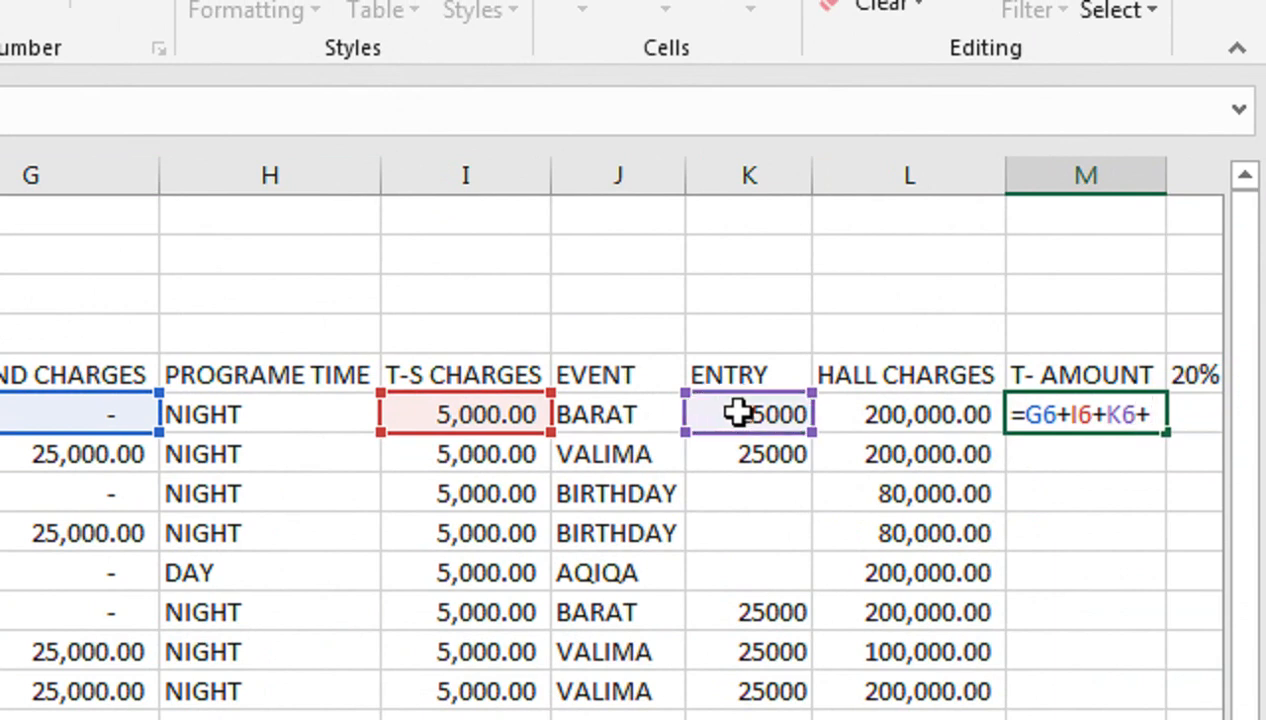
pyautogui.click(872, 418)
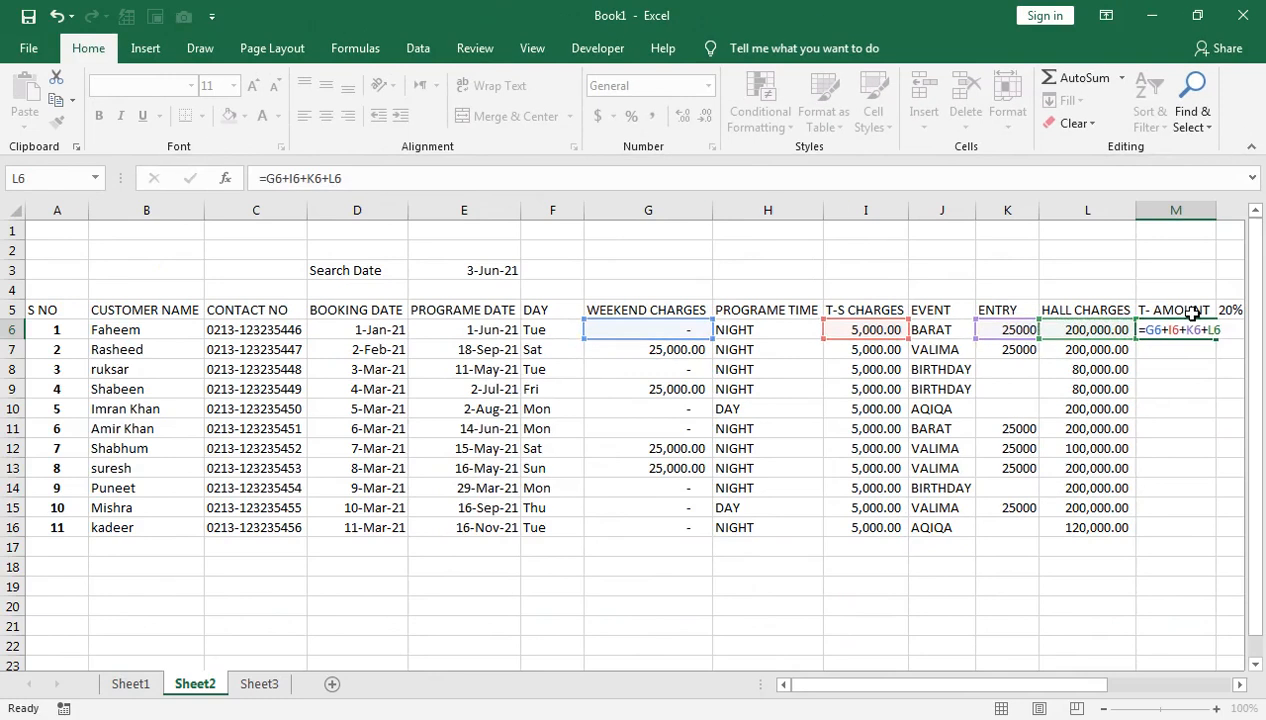
pyautogui.press('Return')
pyautogui.click(1184, 328)
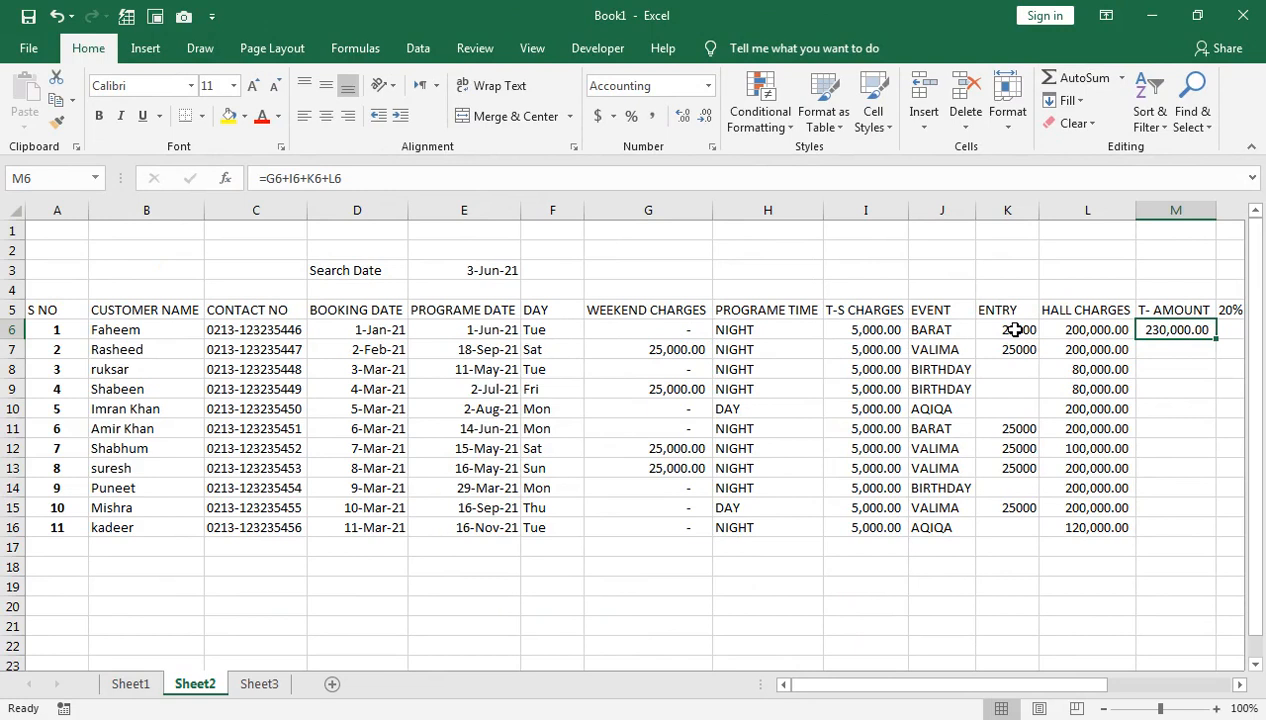
pyautogui.moveTo(1217, 341); pyautogui.dragTo(1165, 532)
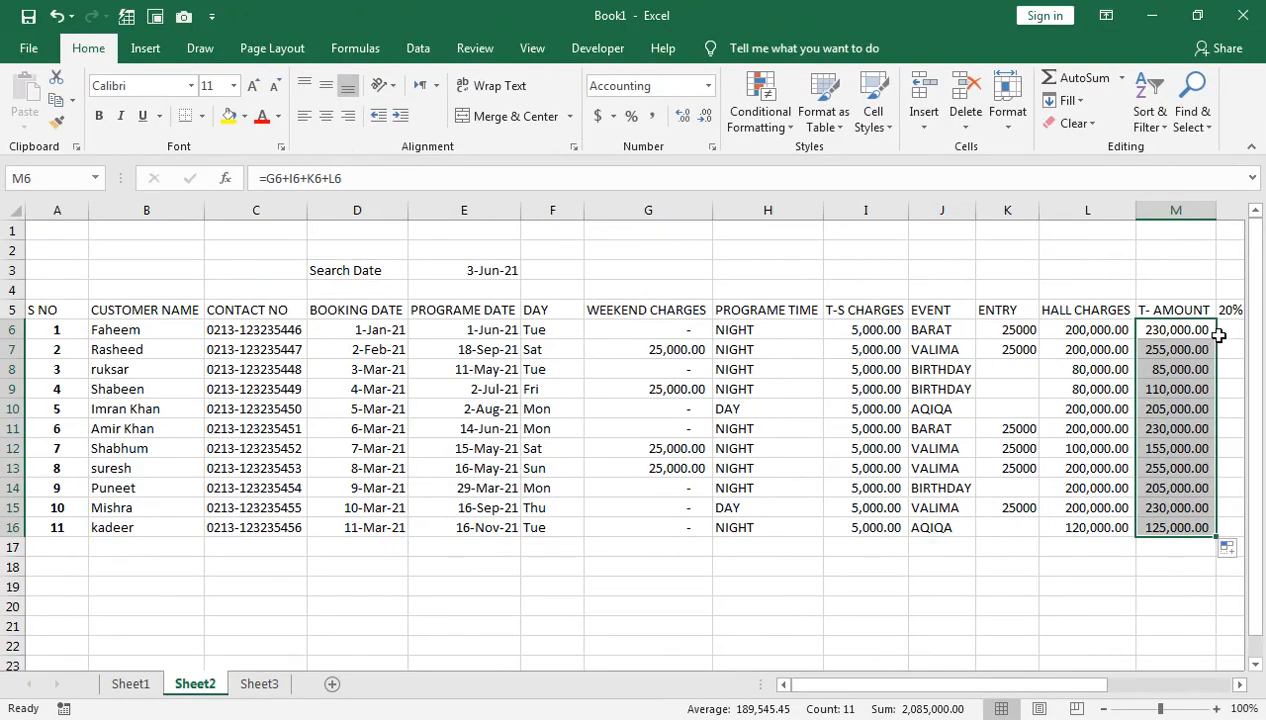
# Calculate the 20% advance in N6 with the formula =M6*20% and fill it down to N16.
pyautogui.click(1186, 183)
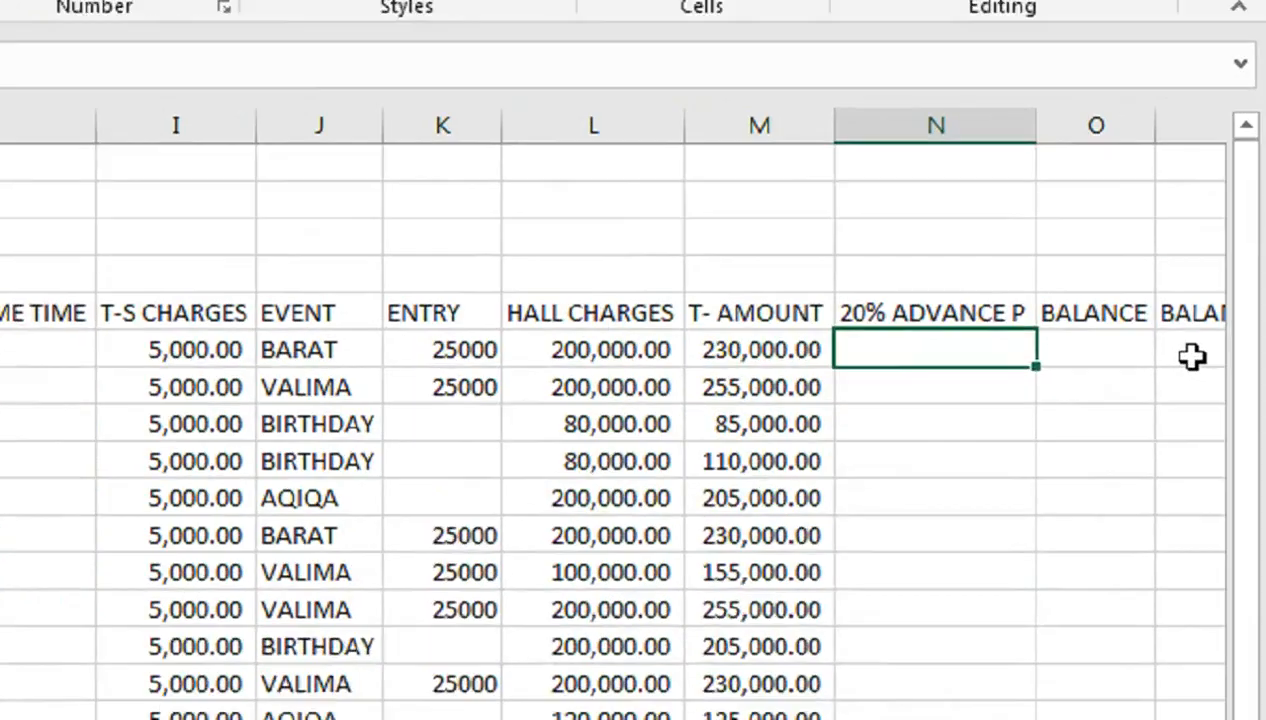
pyautogui.press('Left')
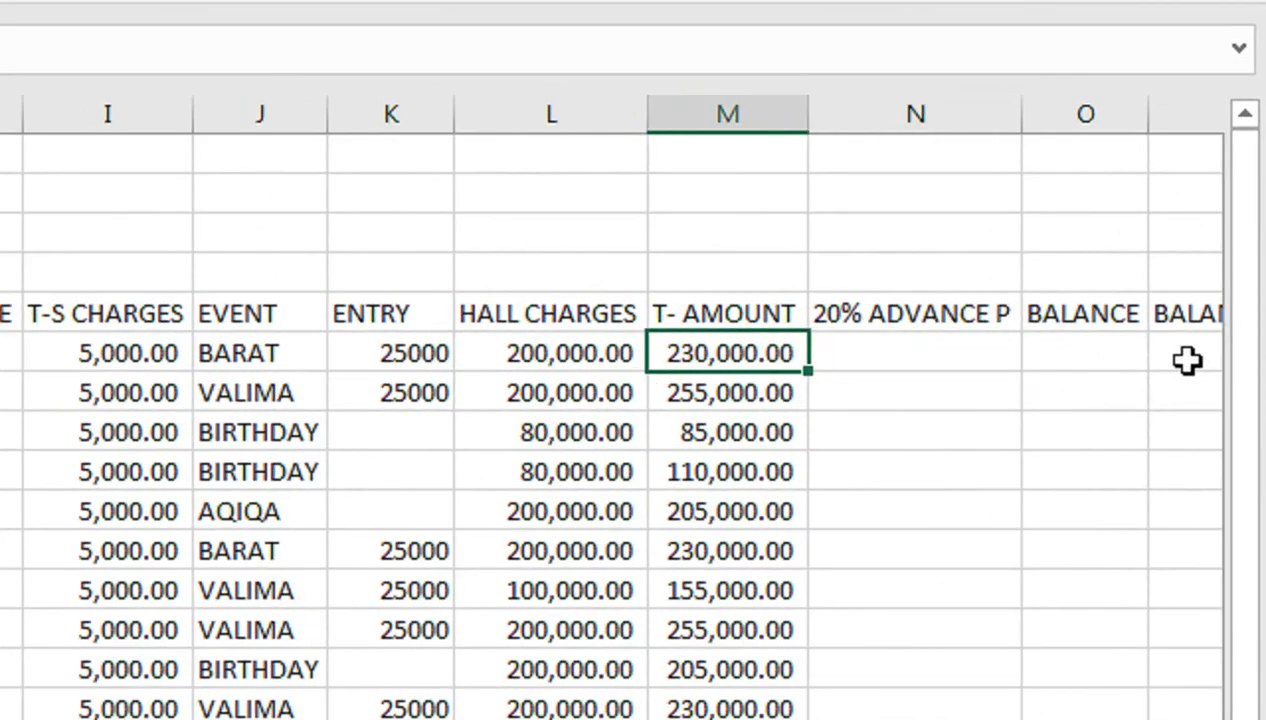
pyautogui.press('Right')
pyautogui.write('=')
pyautogui.press('Left')
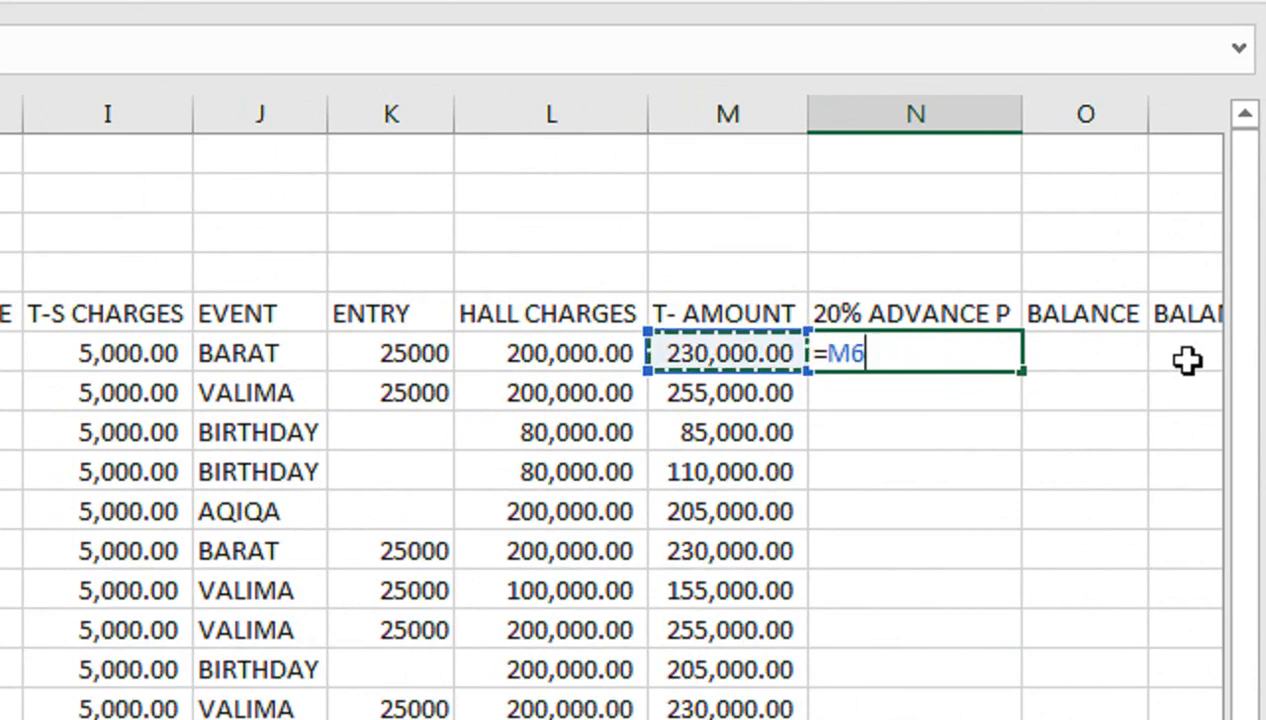
pyautogui.write('*20')
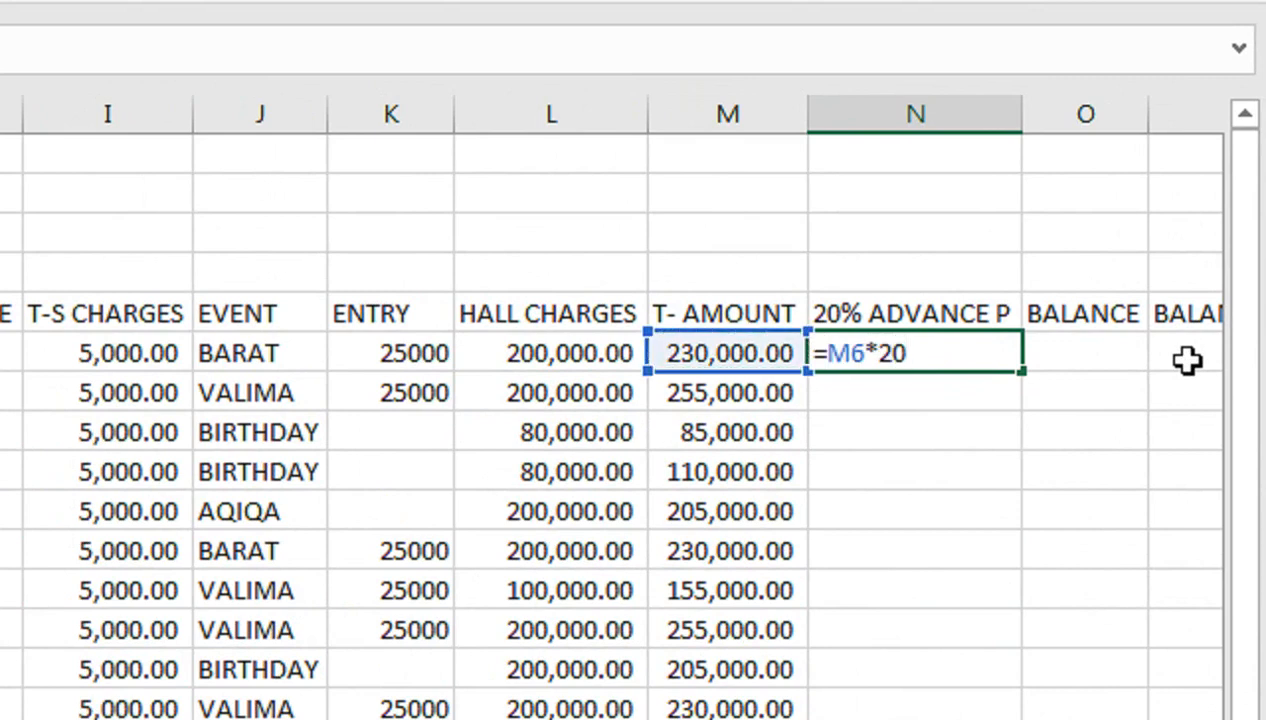
pyautogui.write('%')
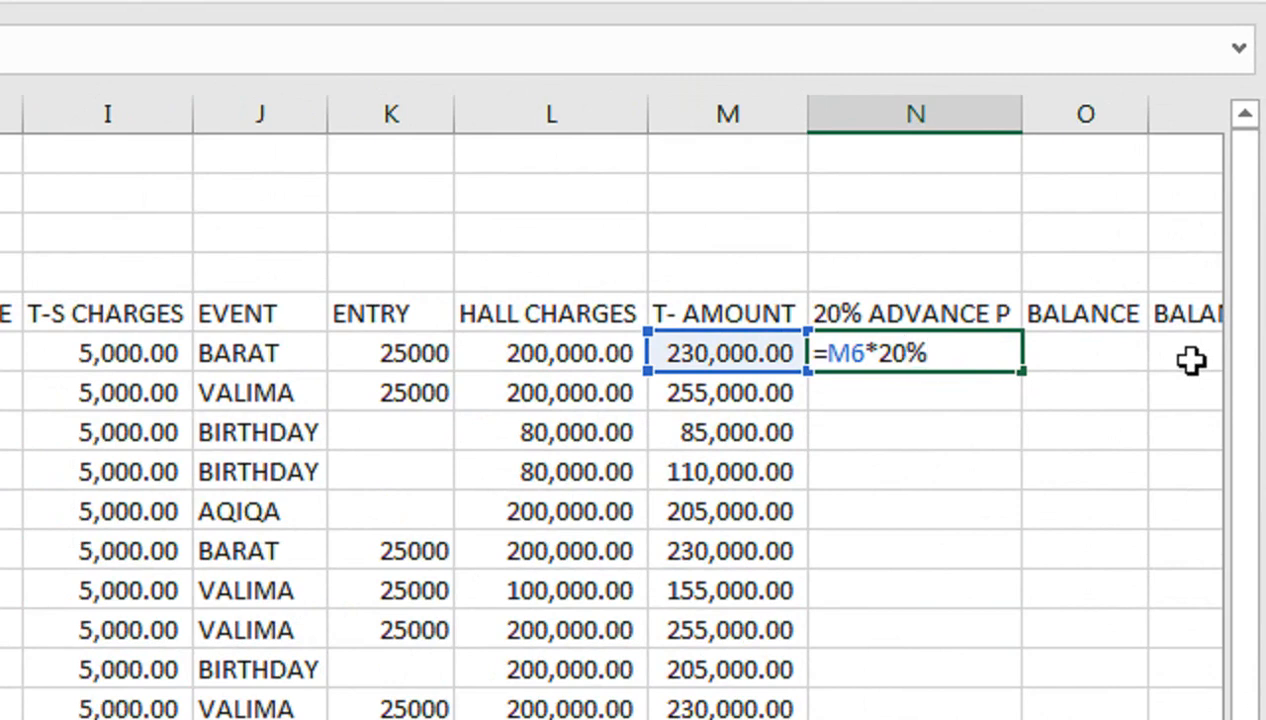
pyautogui.press('Return')
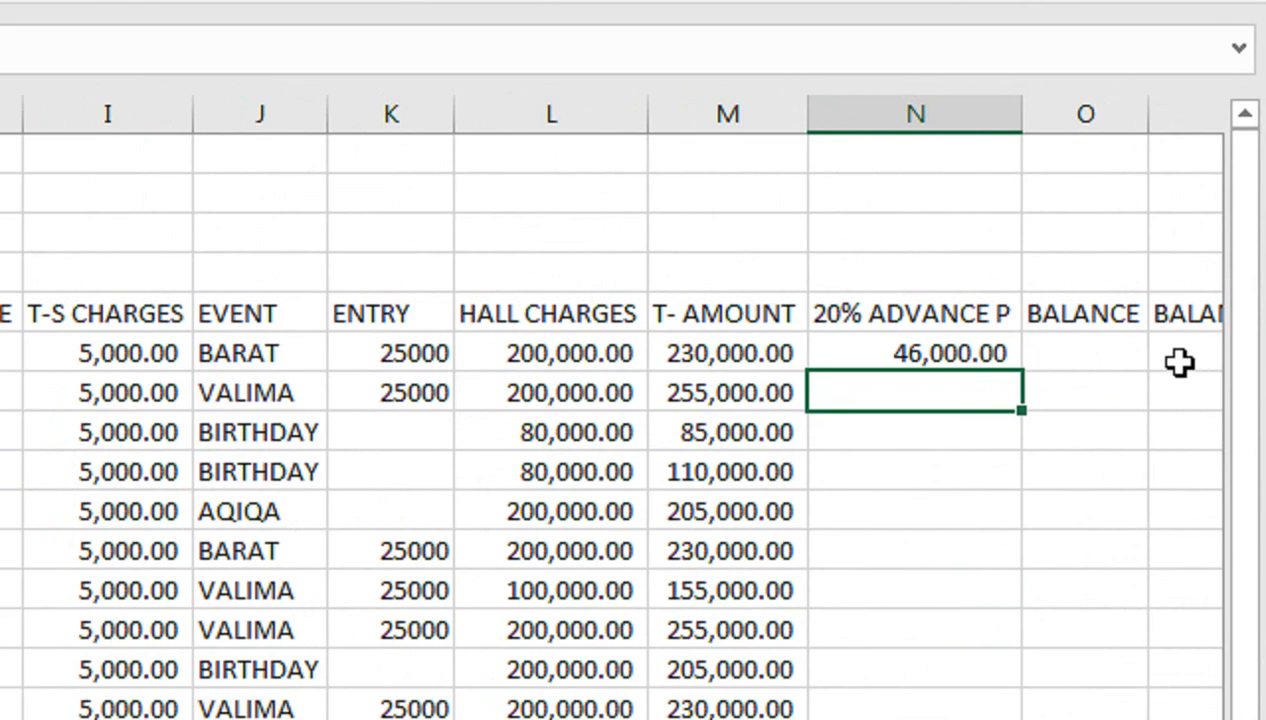
pyautogui.click(872, 355)
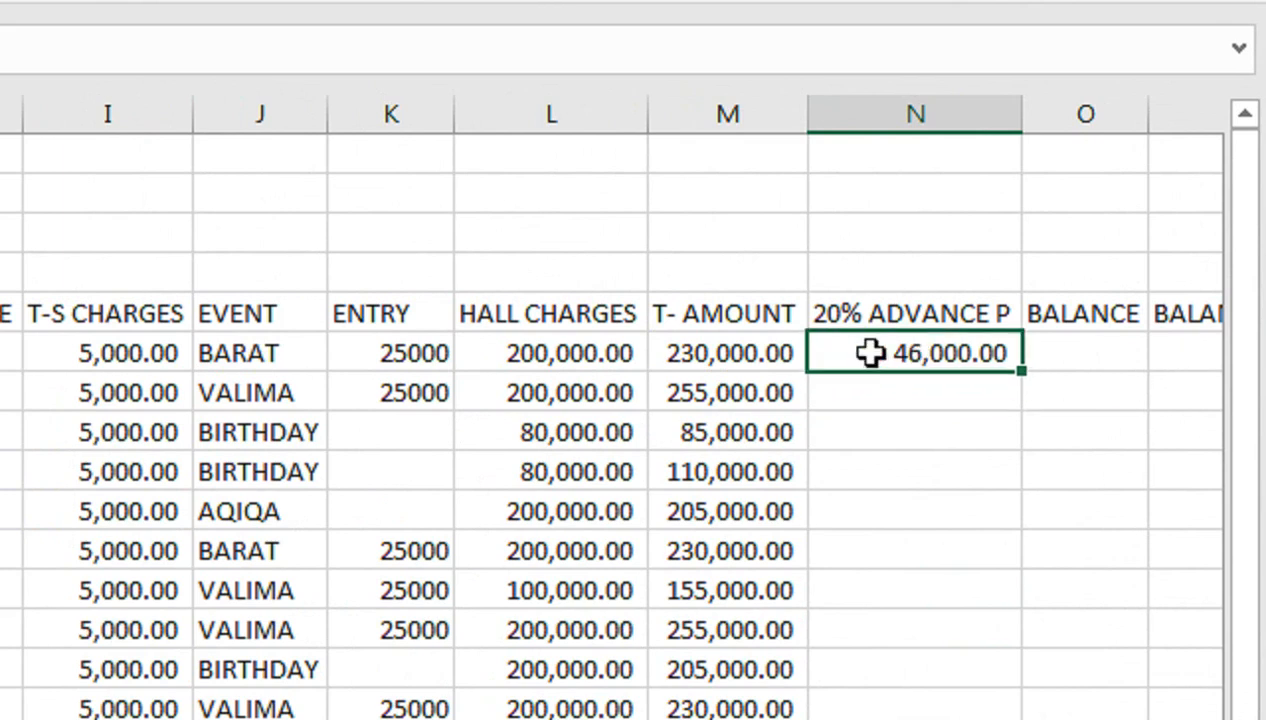
pyautogui.moveTo(1030, 378); pyautogui.dragTo(975, 719)
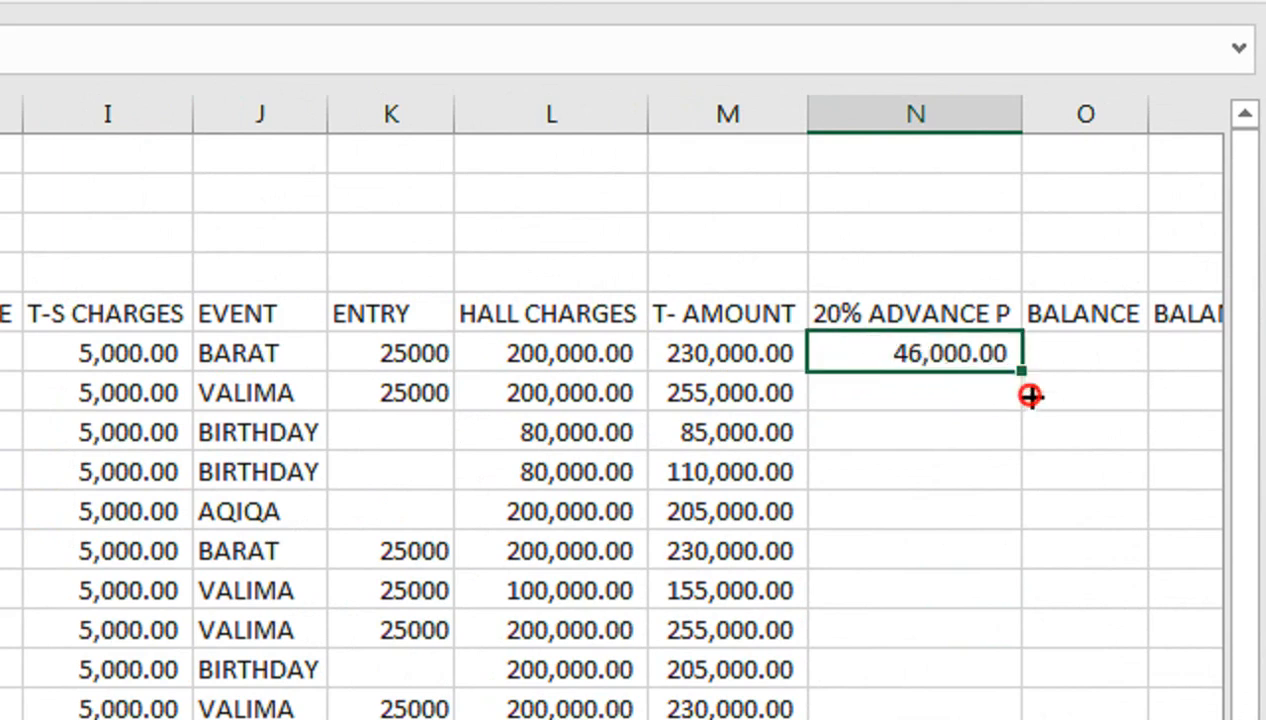
pyautogui.moveTo(975, 542); pyautogui.dragTo(975, 560)
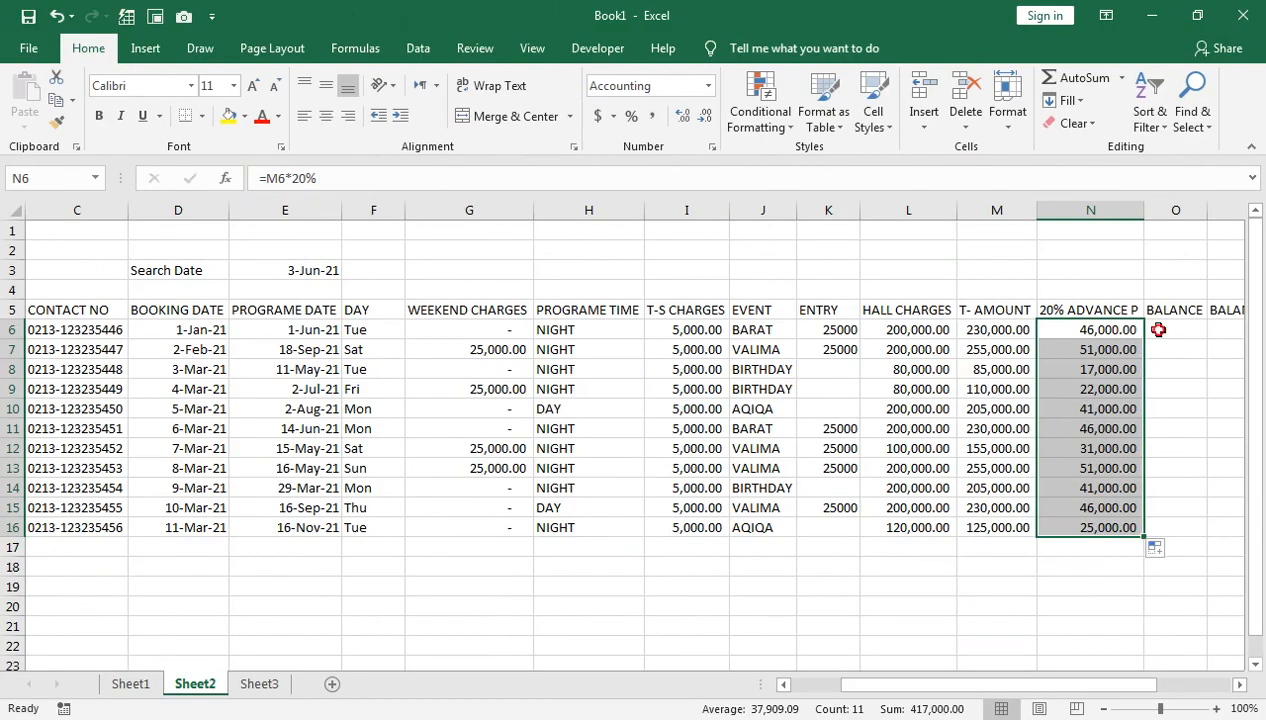
# Calculate the balance in O6 with the formula =M6-N6.
pyautogui.click(1052, 187)
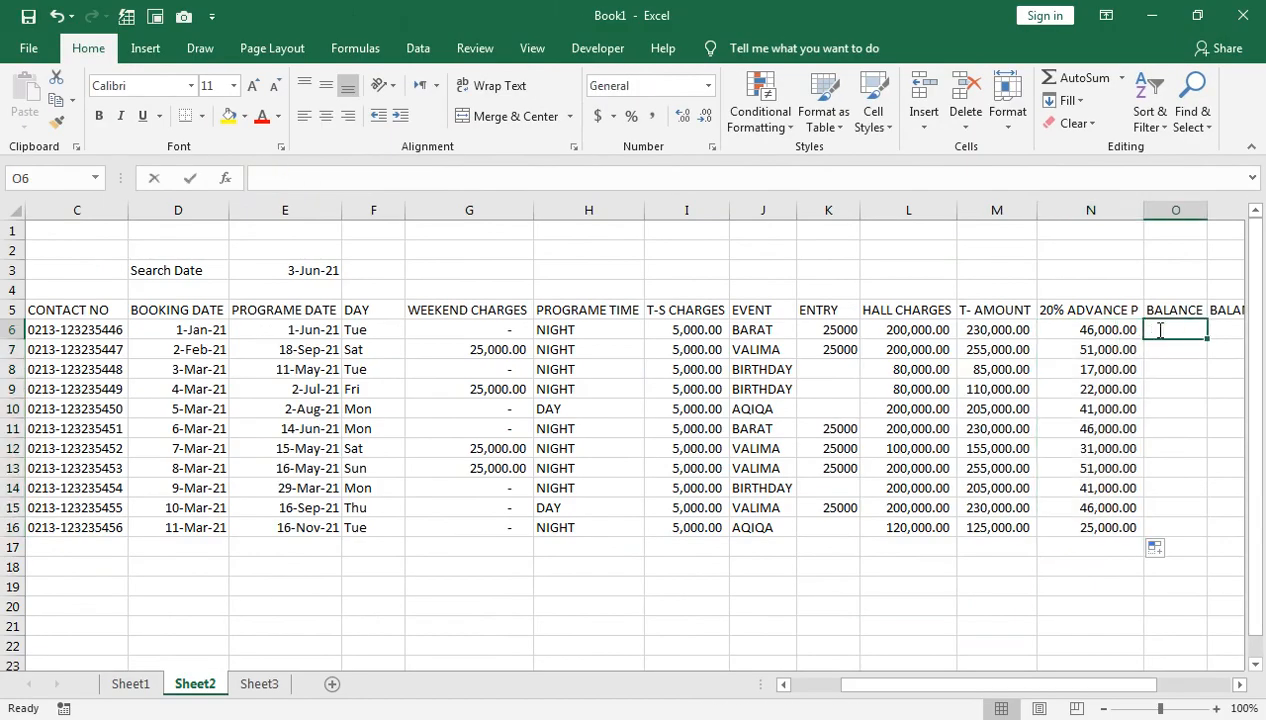
pyautogui.write('=')
pyautogui.click(1003, 331)
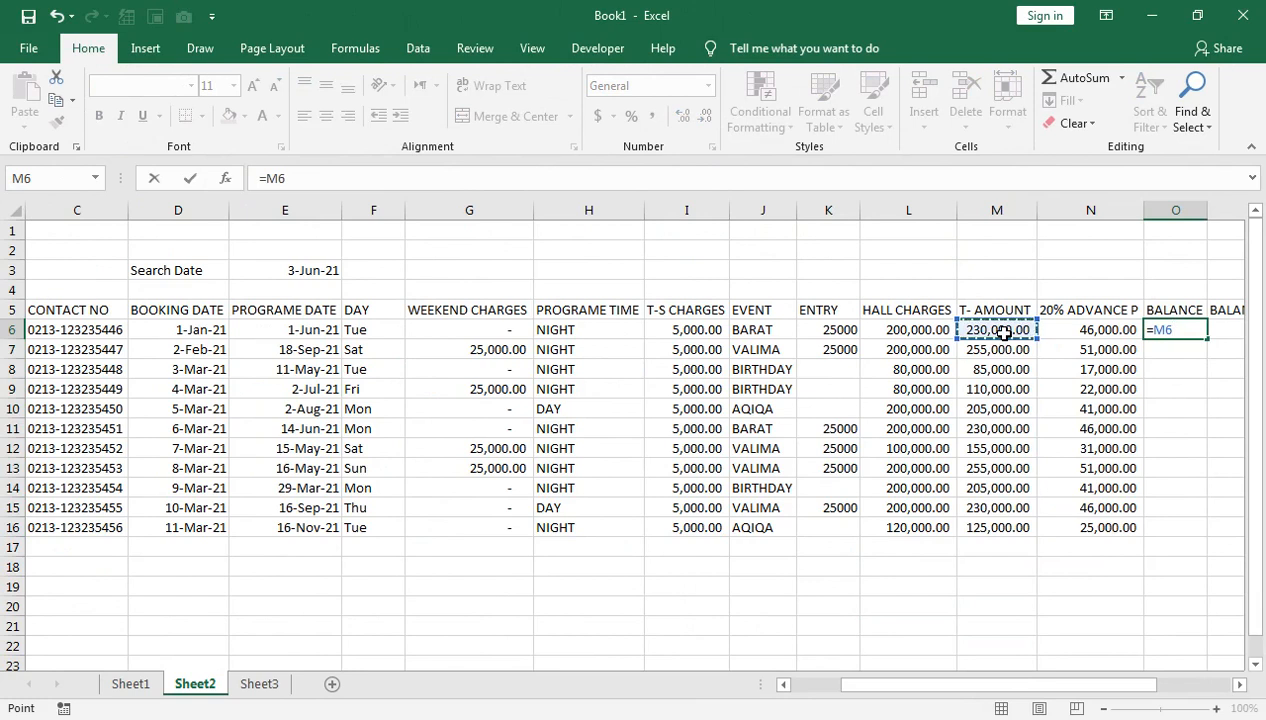
pyautogui.write('-')
pyautogui.press('Left')
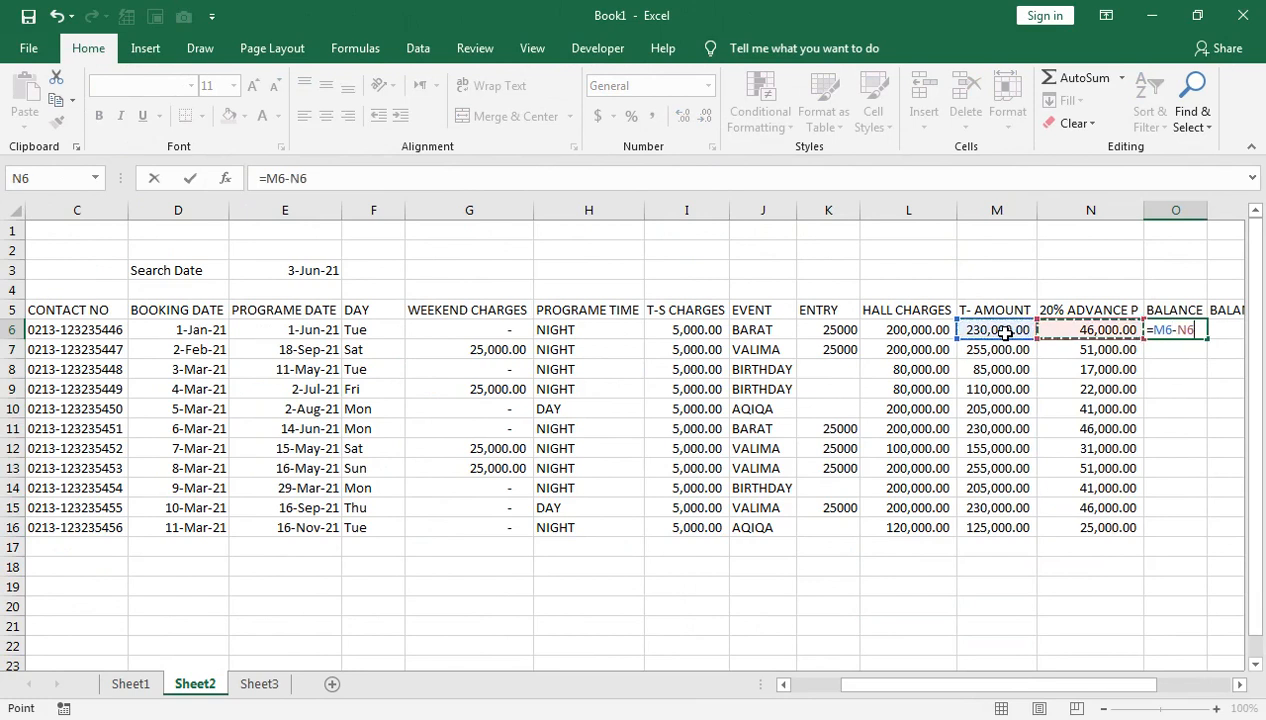
pyautogui.press('Return')
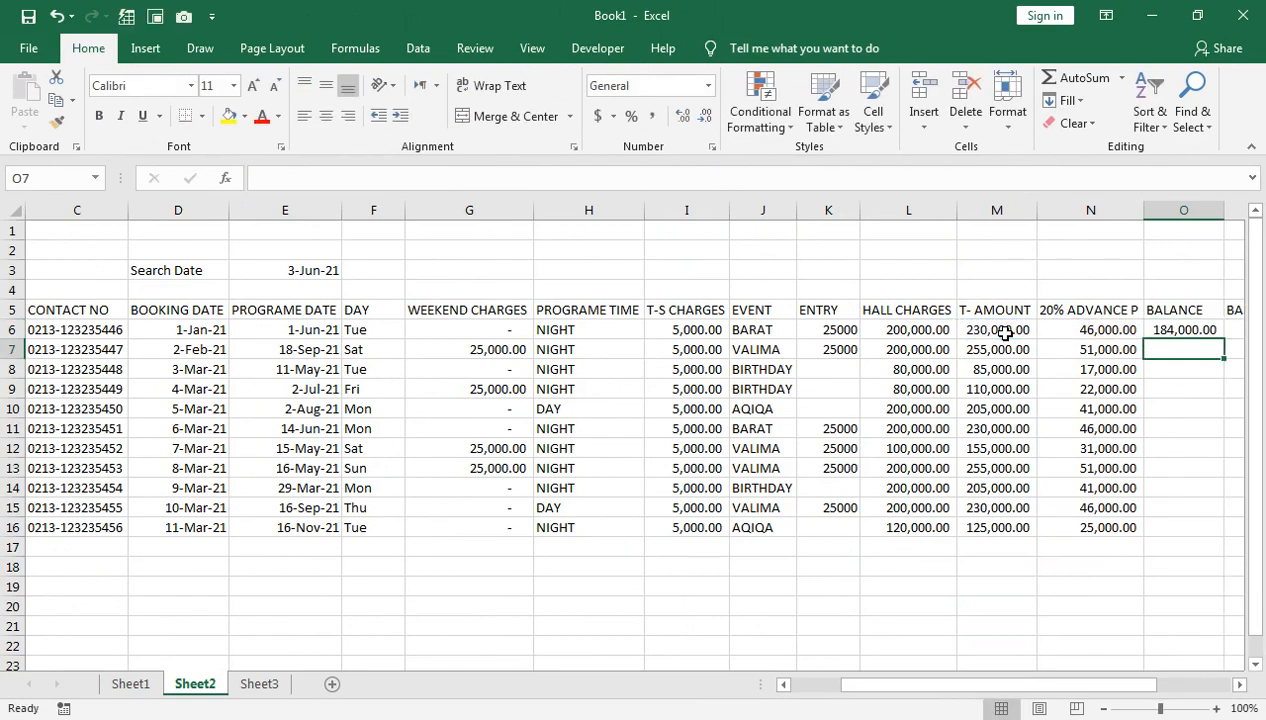
# Insert a new column before BALANCE and enter the header "ADVACNE P-R" in O5.
pyautogui.click(1181, 329)
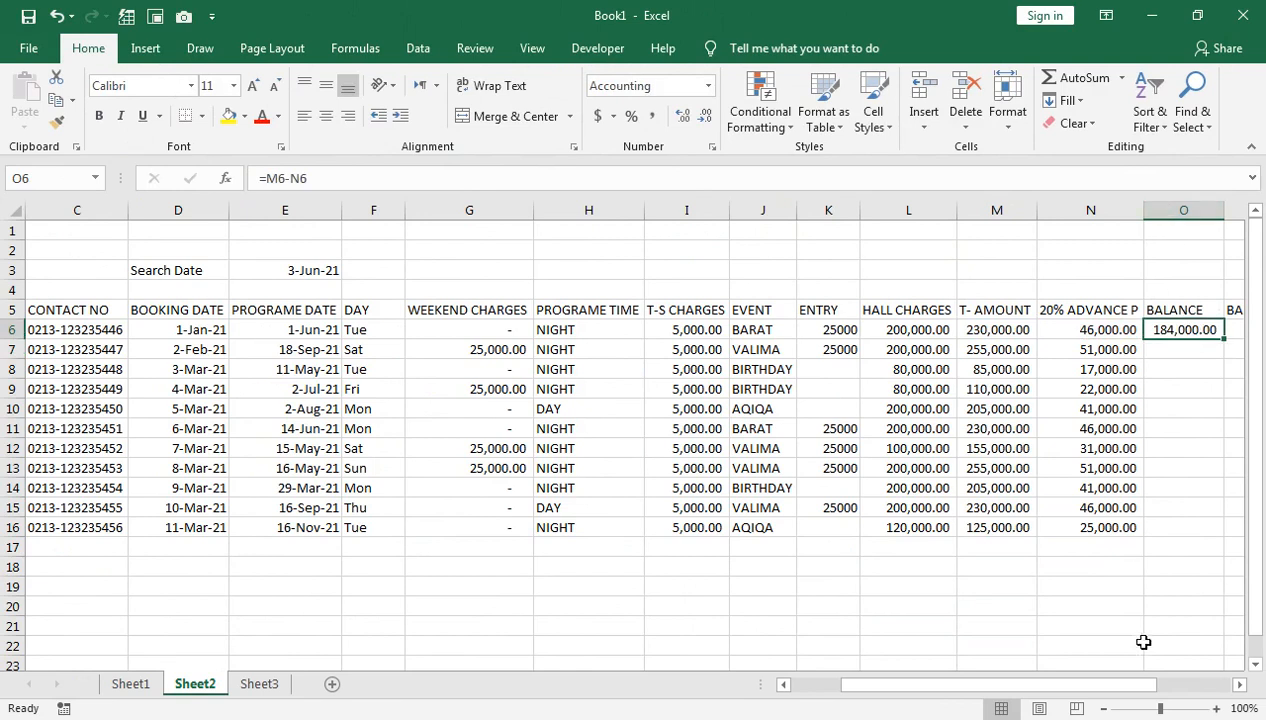
pyautogui.click(1240, 685)
pyautogui.click(1240, 685)
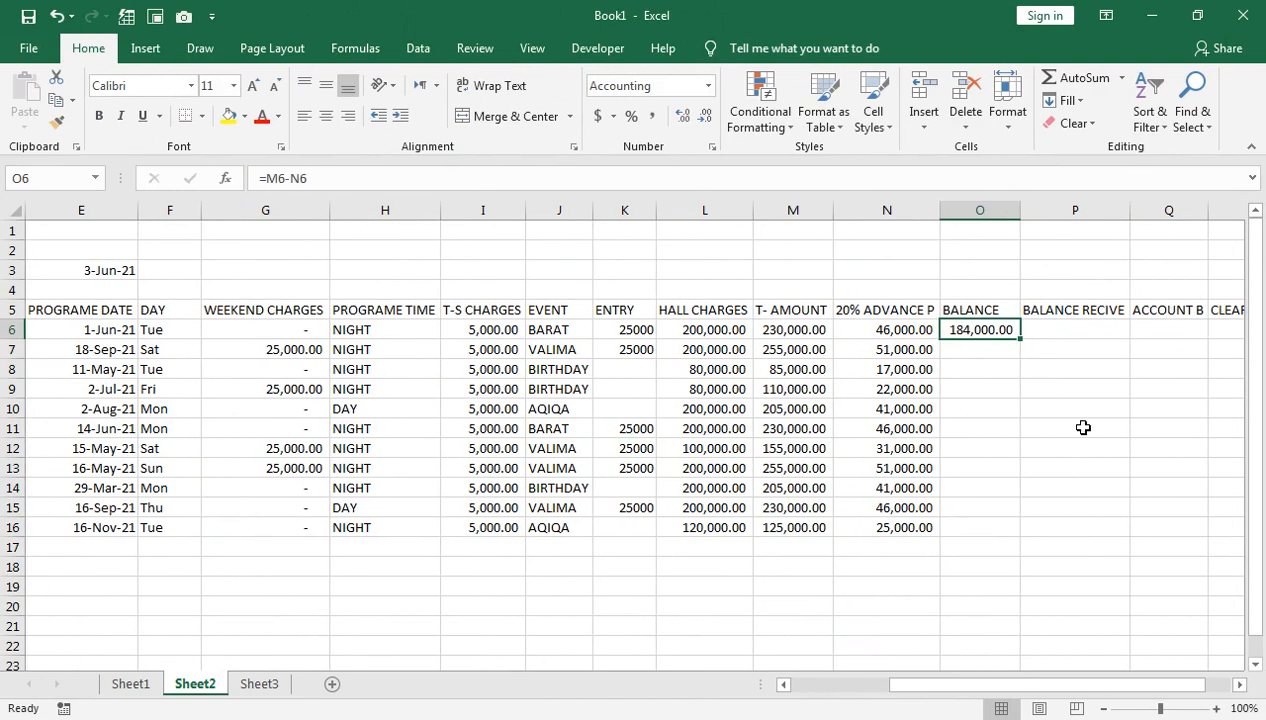
pyautogui.click(966, 210)
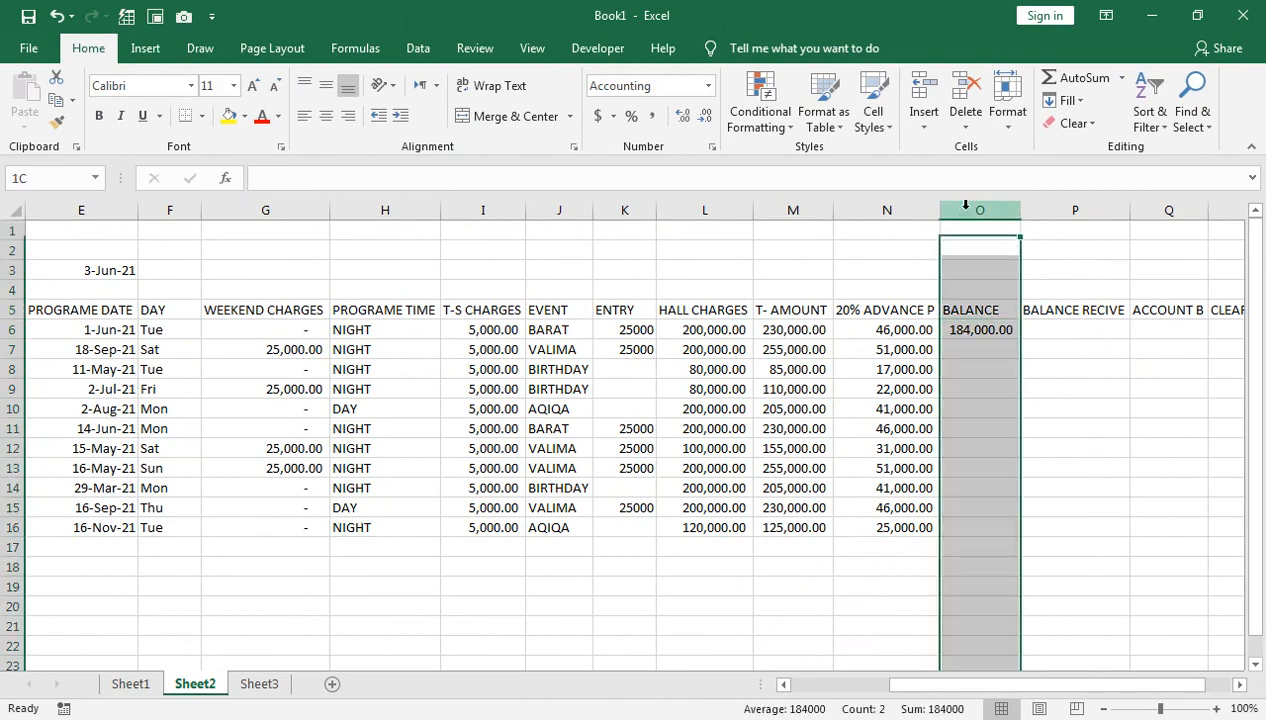
pyautogui.rightClick(968, 212)
pyautogui.click(1006, 344)
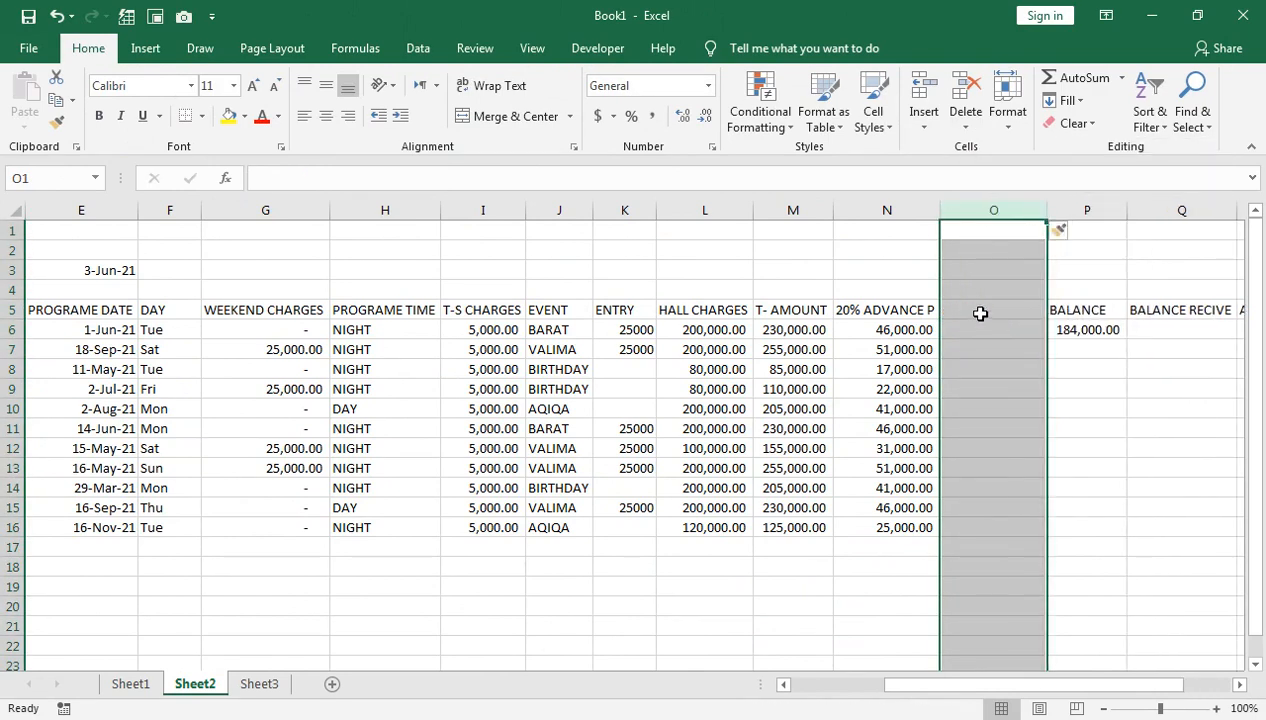
pyautogui.click(980, 313)
pyautogui.write('ADVACNE')
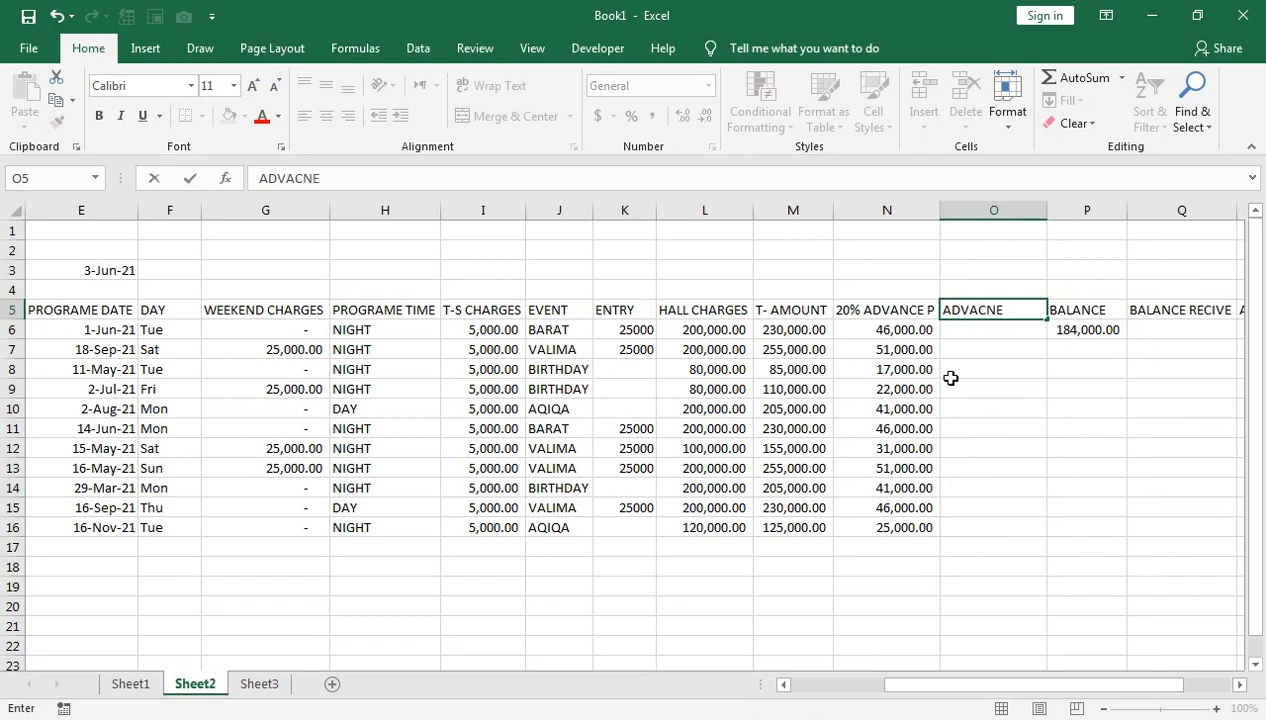
pyautogui.write('R')
pyautogui.press('Return')
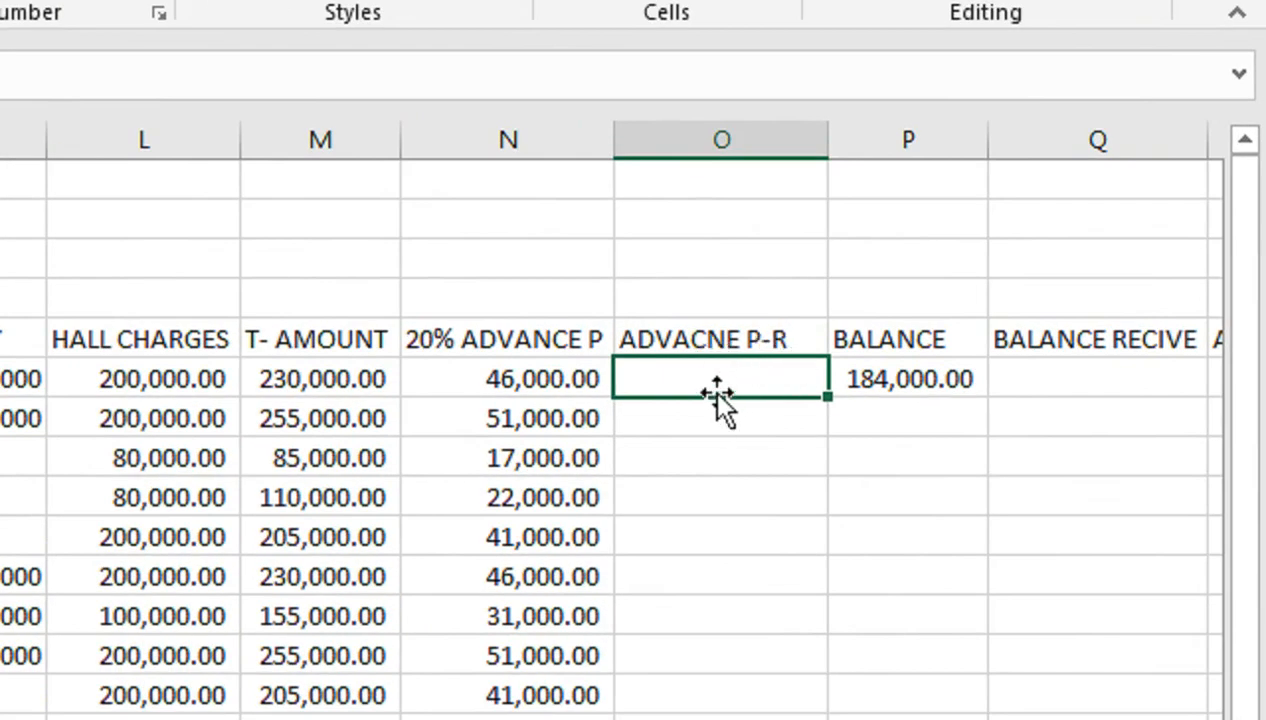
# Enter received advances of 50000 in O6 and 20000 in O8.
pyautogui.write('50000')
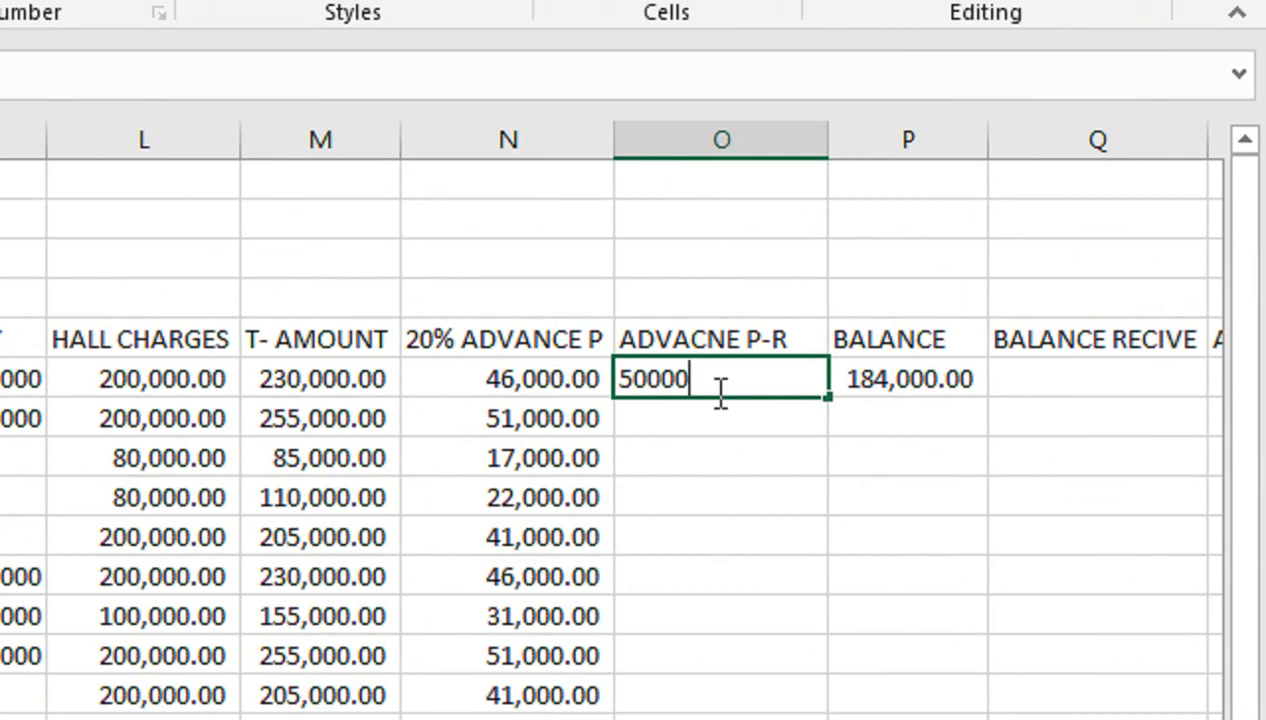
pyautogui.press('Return')
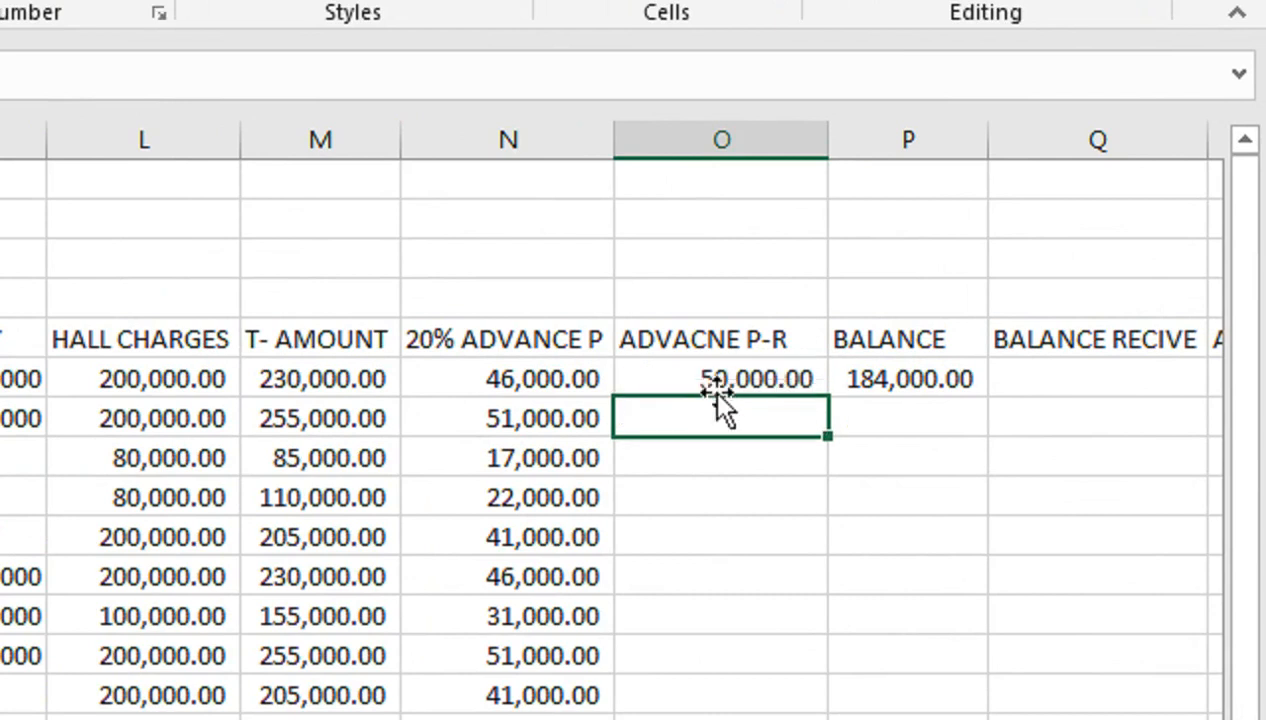
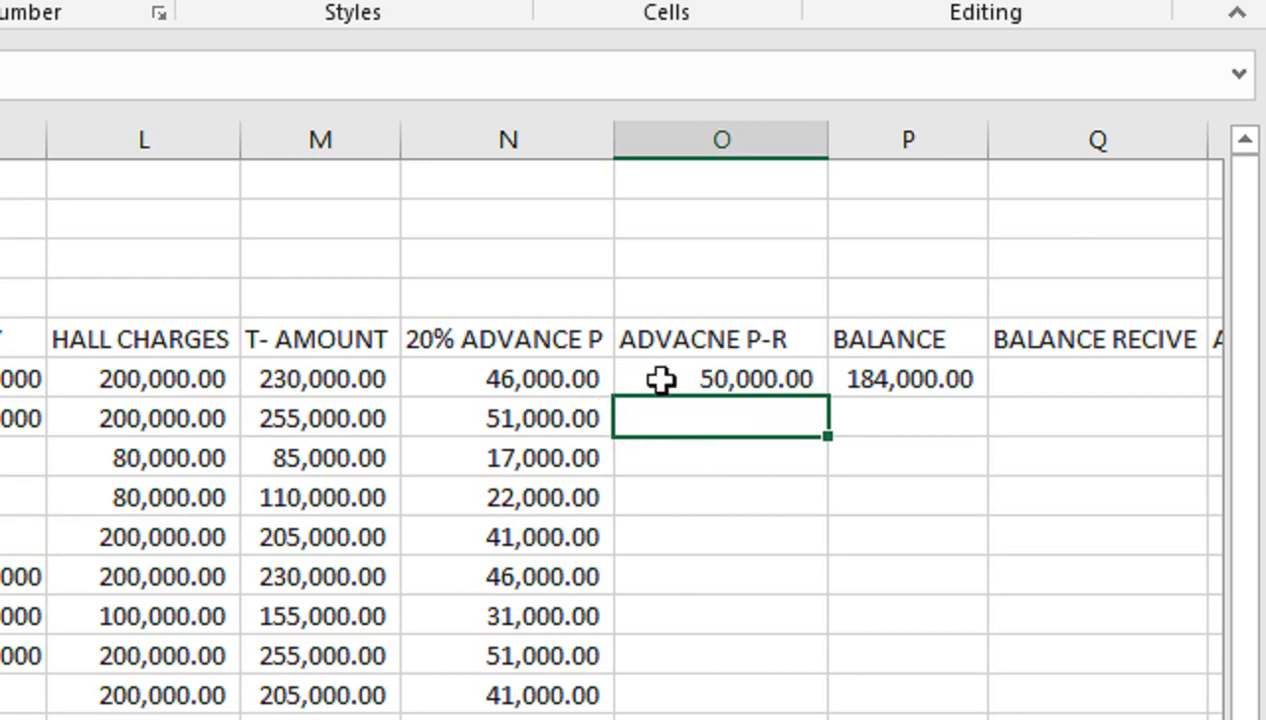
pyautogui.click(644, 458)
pyautogui.write('20,00')
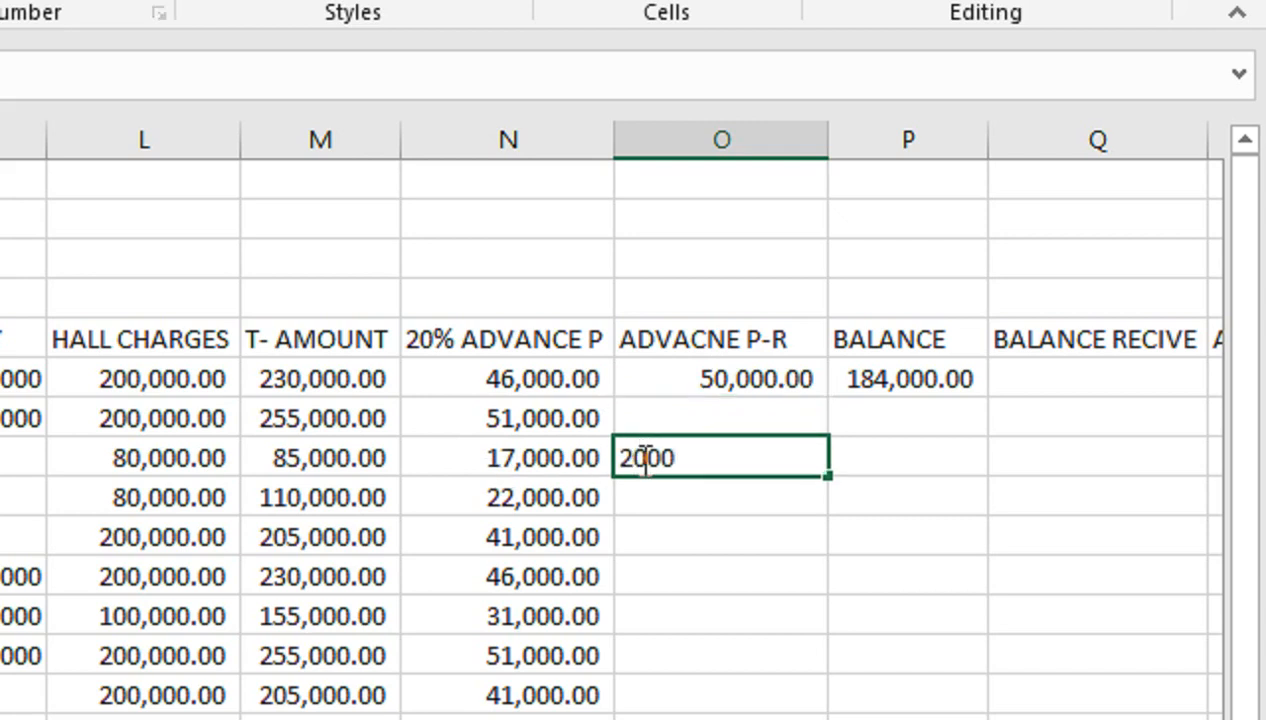
pyautogui.write('0')
pyautogui.press('Return')
# Fill the received advance from O6 down into O7.
pyautogui.press('Up')
pyautogui.press('Up')
pyautogui.press('Up')
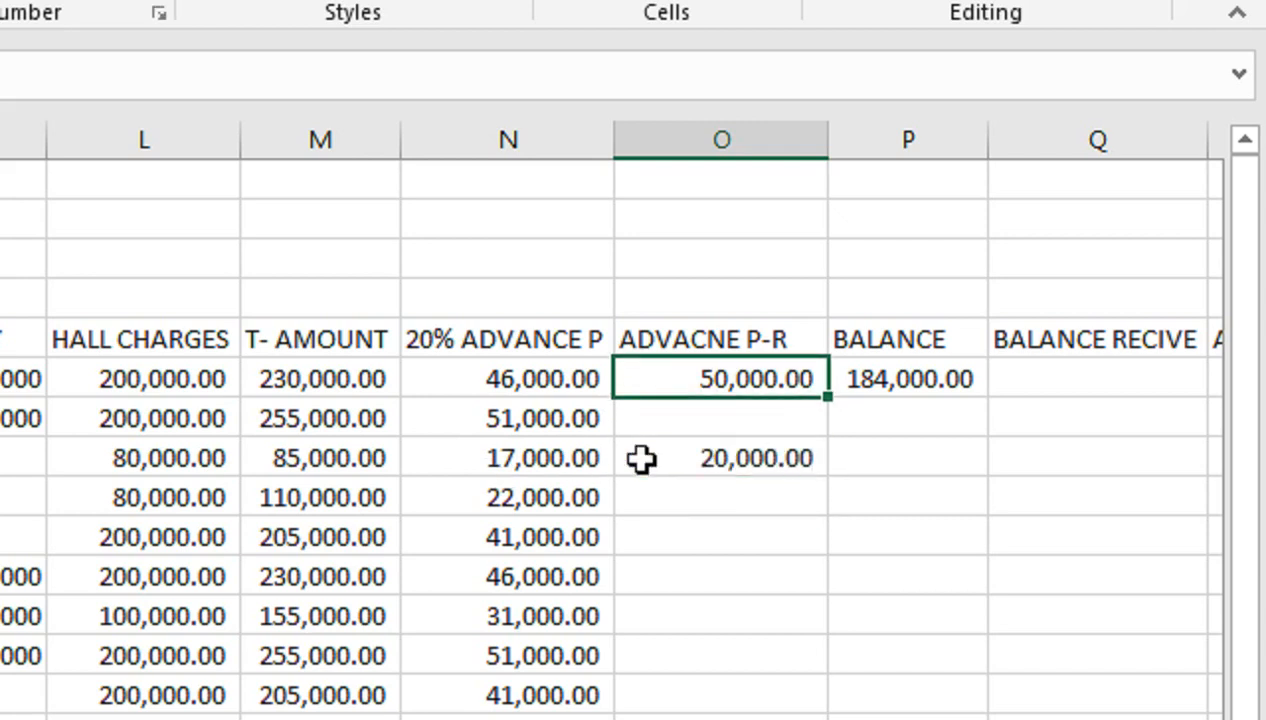
pyautogui.hotkey('shift', 'Down')
pyautogui.hotkey('ctrl', 'd')
pyautogui.press('Down')
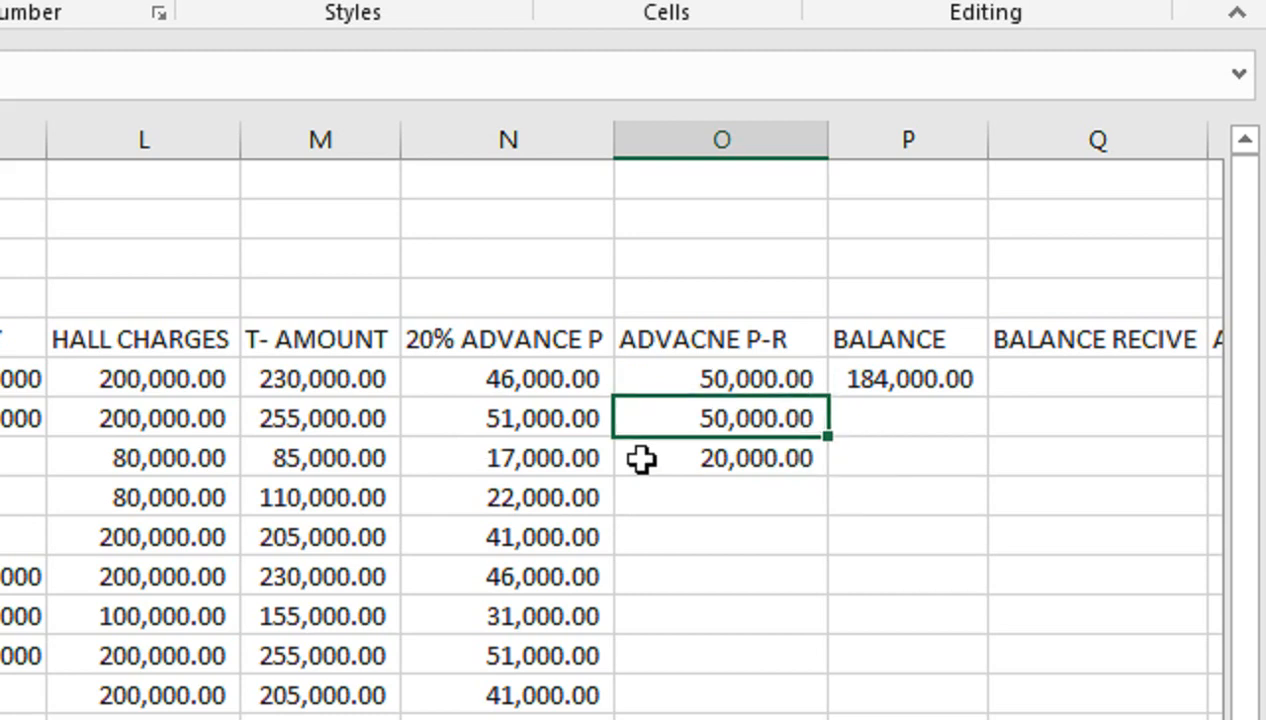
# Enter received advances of 20000 in O9 and 40000 in O10.
pyautogui.press('Down')
pyautogui.press('Down')
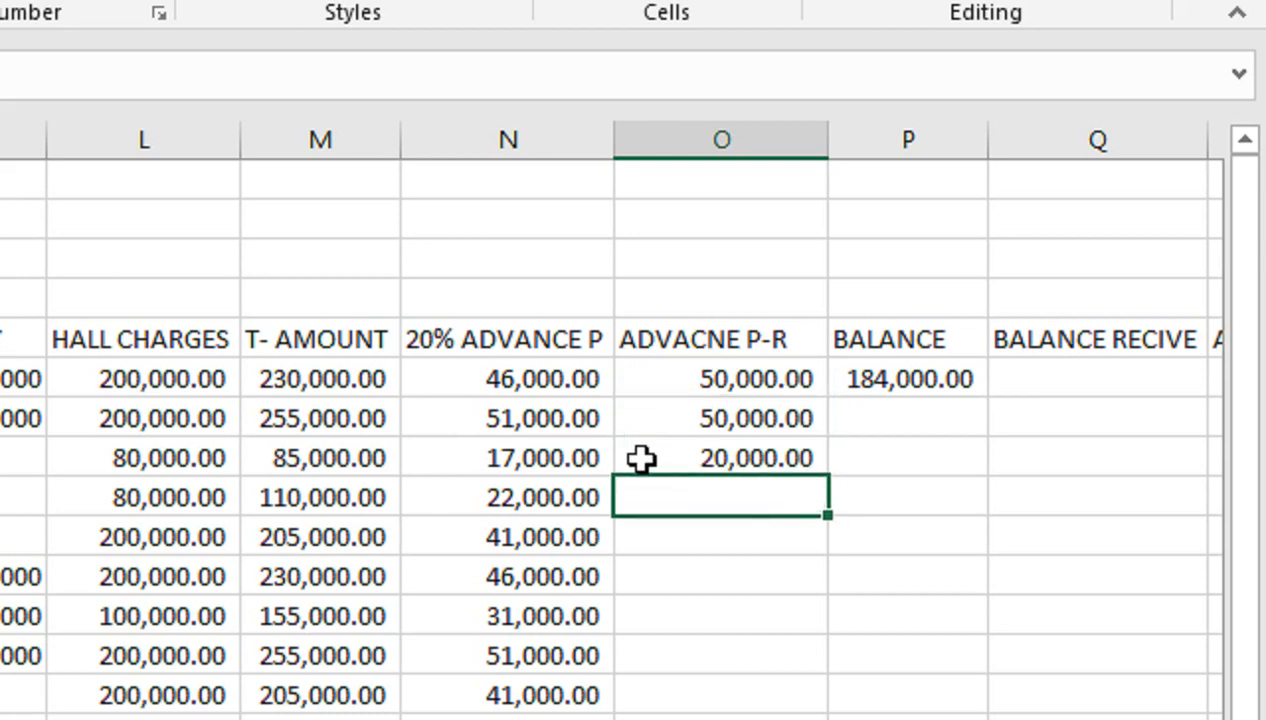
pyautogui.write('20,000')
pyautogui.press('Return')
pyautogui.write('40,00000')
pyautogui.press('Return')
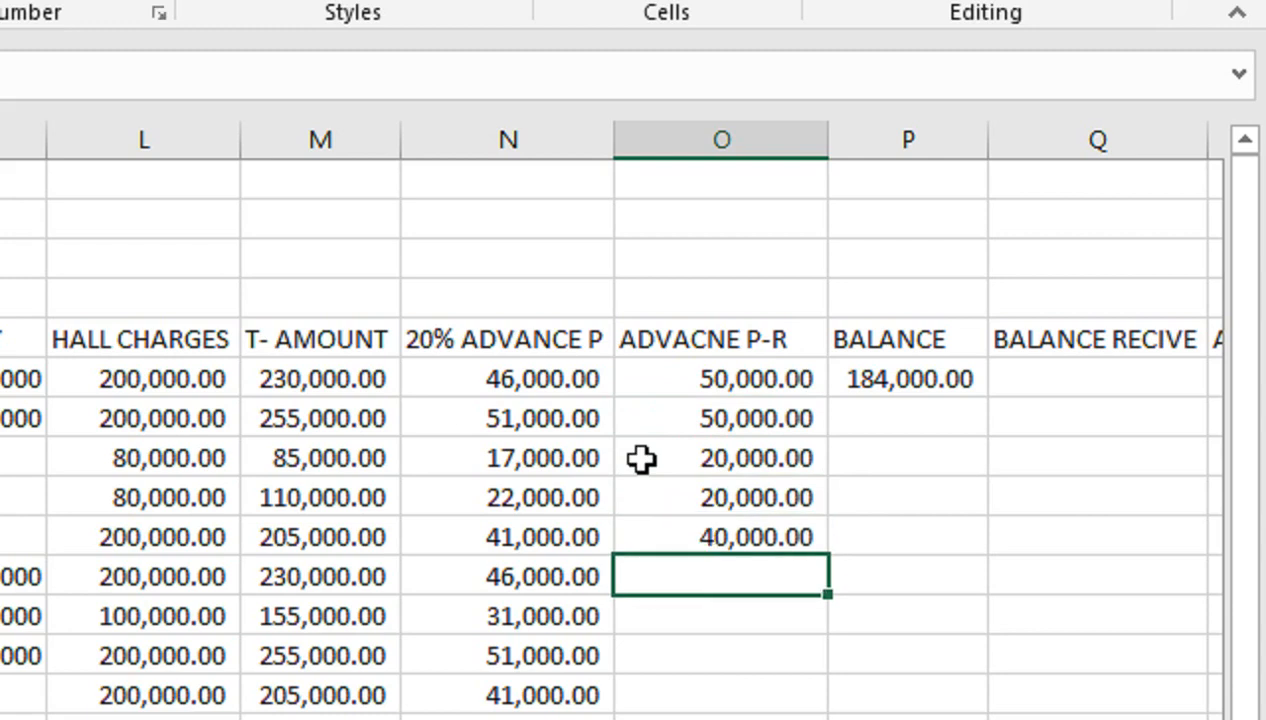
# Enter received advances of 46000 in O11 and 155000 in O12.
pyautogui.write('4600')
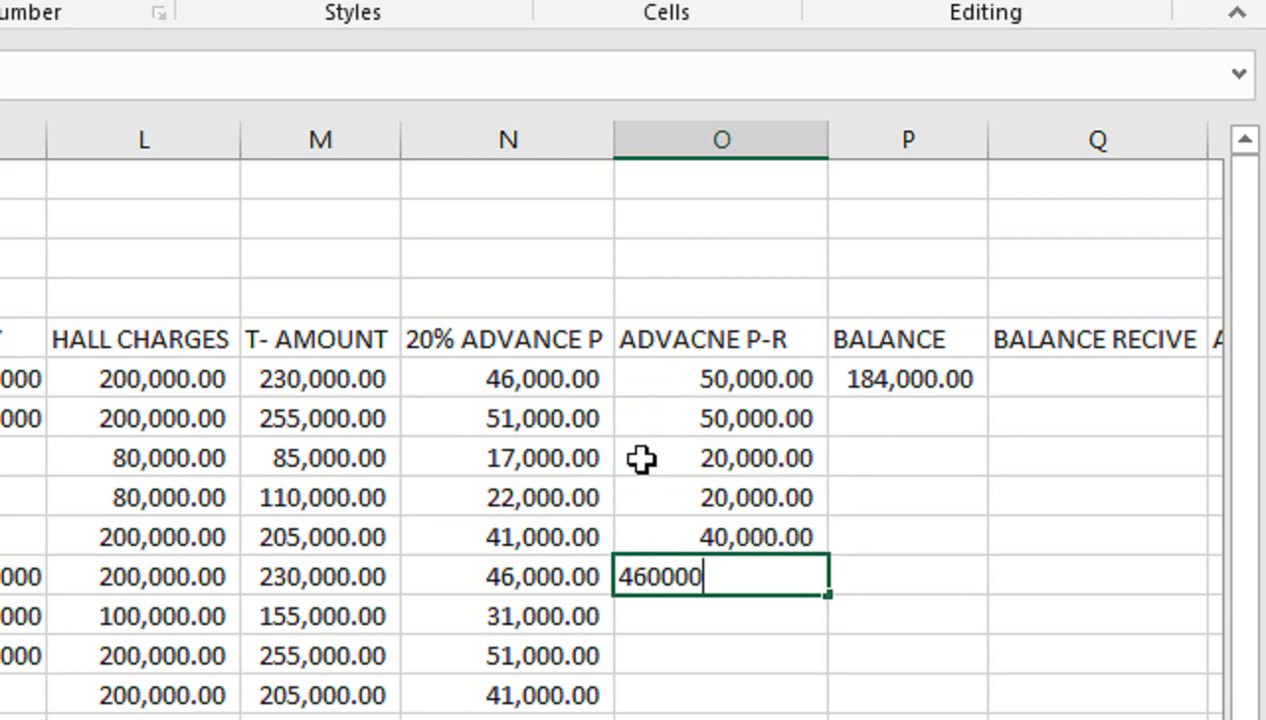
pyautogui.write('0')
pyautogui.press('Return')
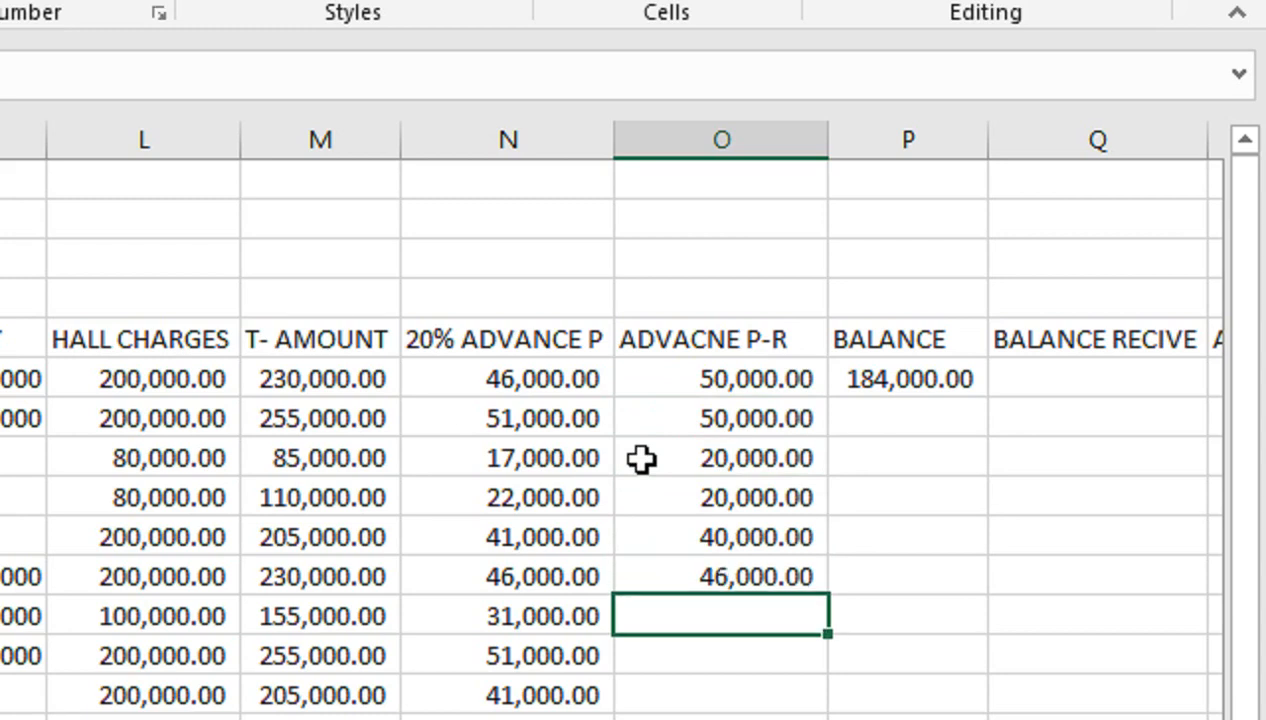
pyautogui.write('1550000')
pyautogui.press('BackSpace')
pyautogui.press('Return')
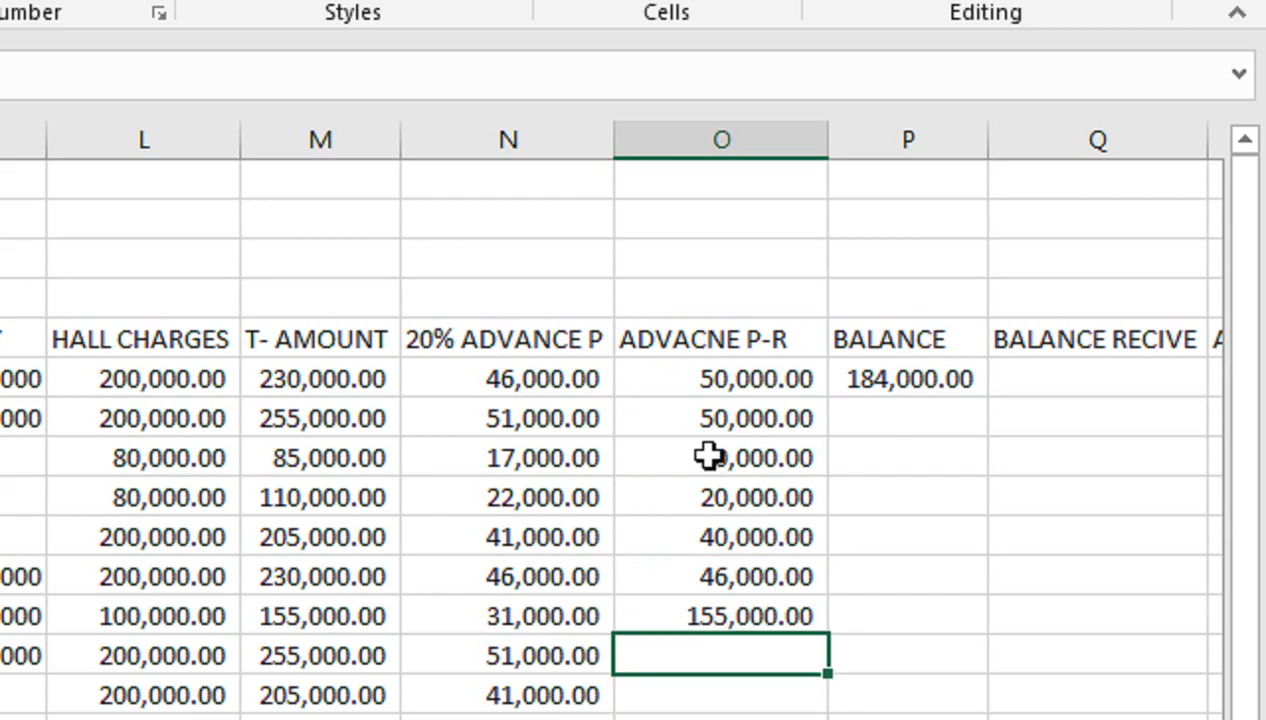
# Enter received advances of 50000 in O13 and 40000 in O14.
pyautogui.write('50,00')
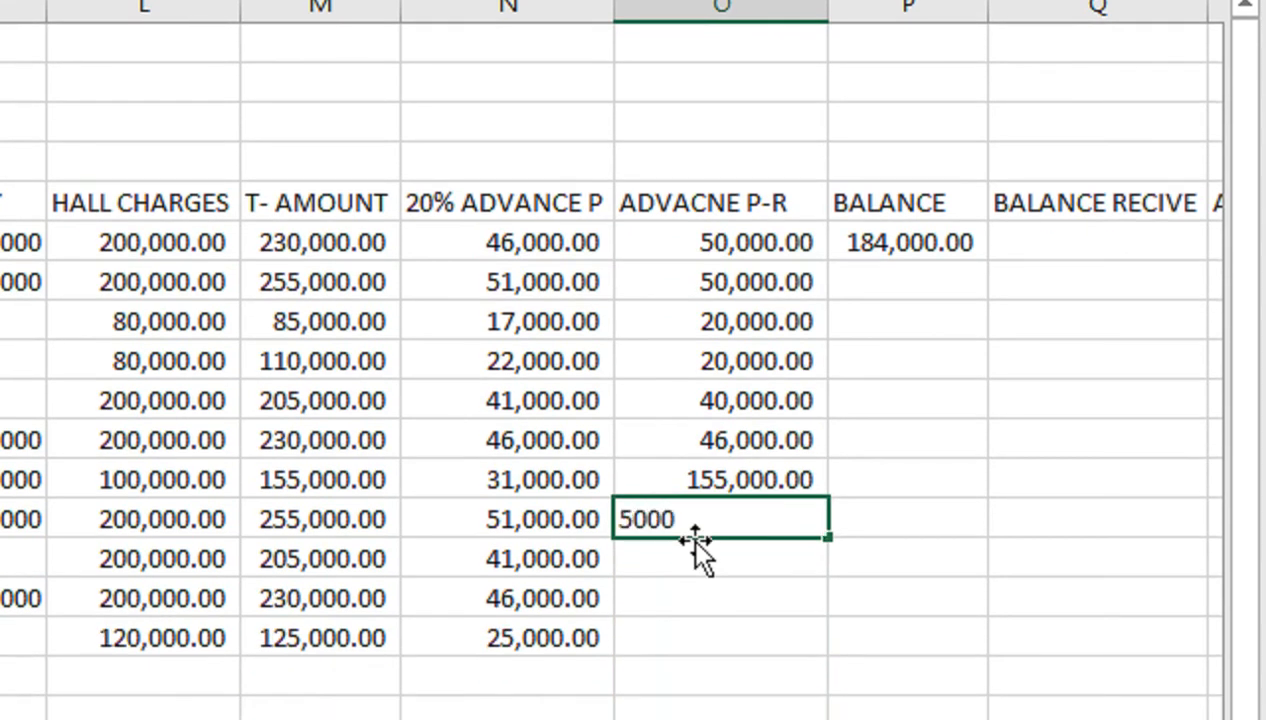
pyautogui.write('0')
pyautogui.press('Return')
pyautogui.write('40000')
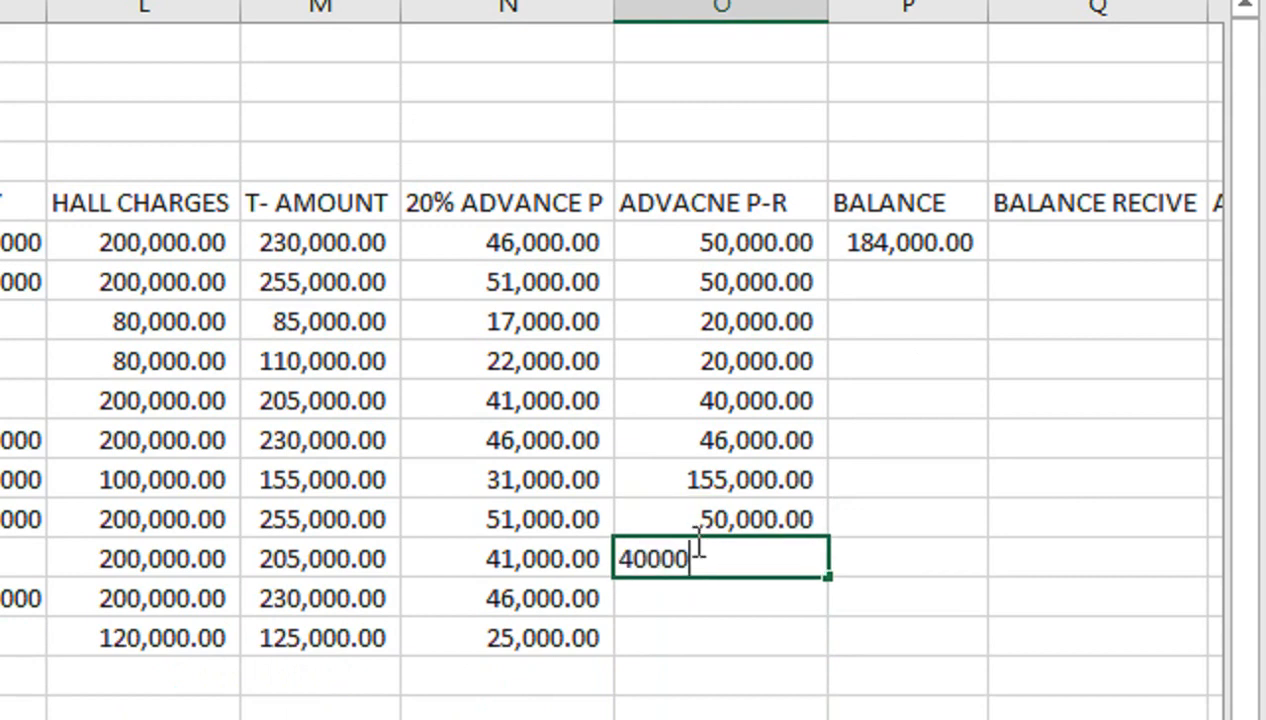
pyautogui.press('Return')
# Enter received advances of 50000 in O15 and 25000 in O16.
pyautogui.write('5')
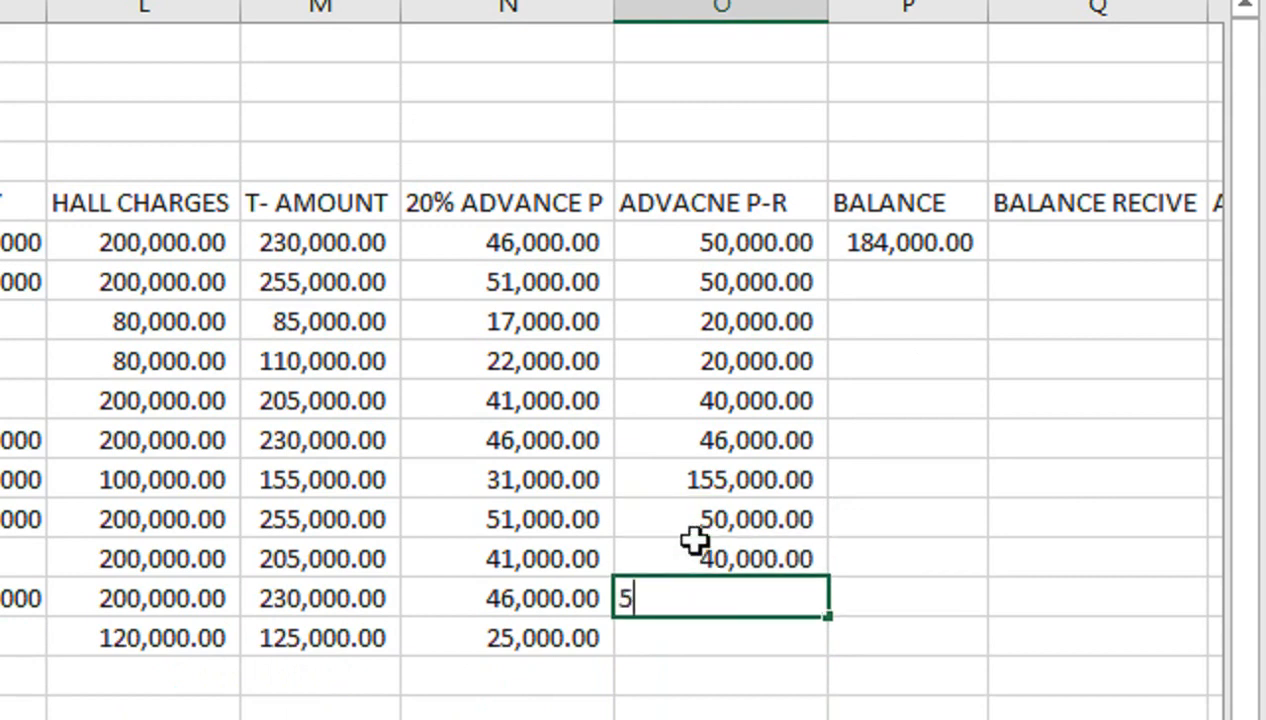
pyautogui.write('0,00')
pyautogui.write('000')
pyautogui.press('Return')
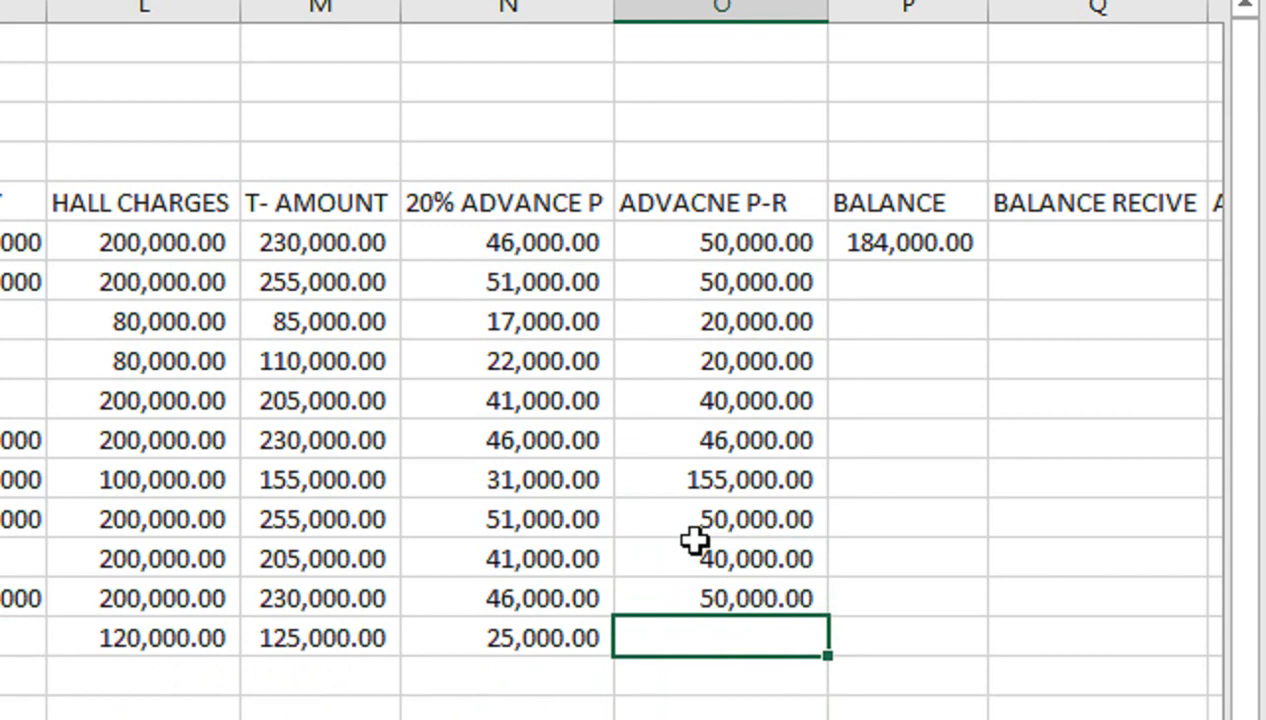
pyautogui.write('25000')
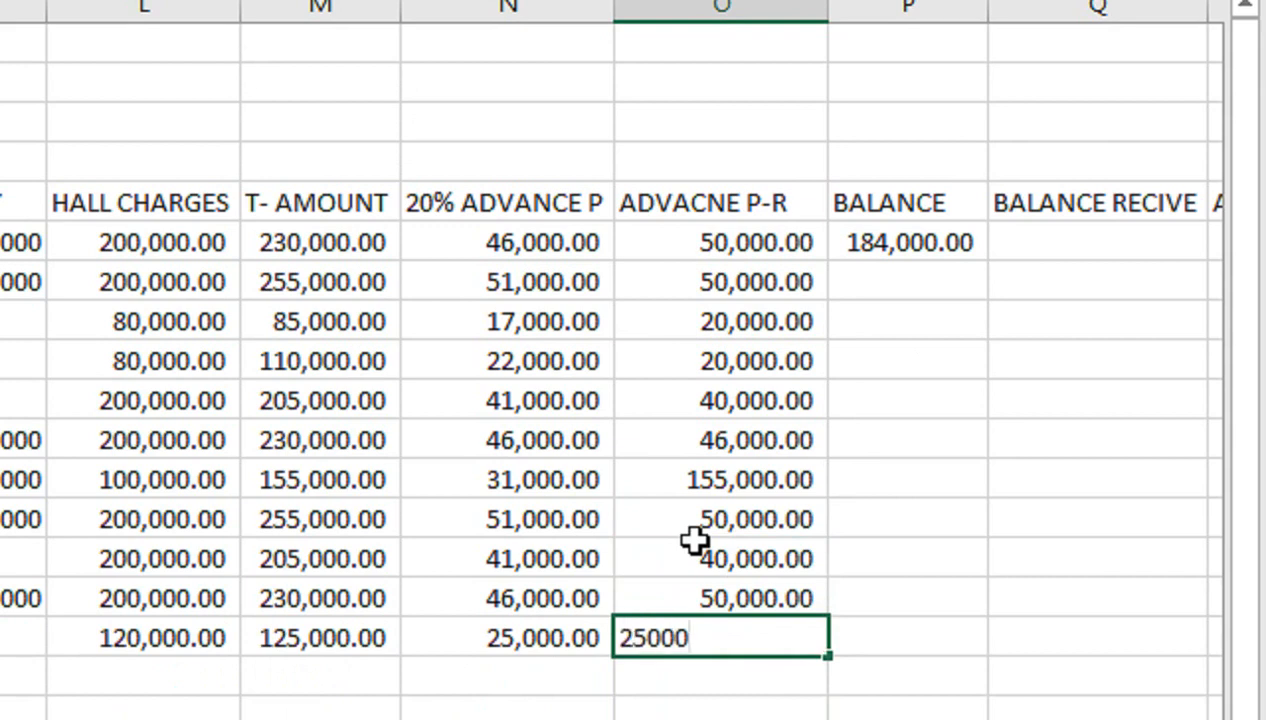
pyautogui.hotkey('ctrl', 'Return')
# Clear the balance in P6 and replace it with the formula =M6-O6.
pyautogui.press('Right')
pyautogui.press('Up')
pyautogui.press('Up')
pyautogui.press('Up')
pyautogui.press('Up')
pyautogui.press('Up')
pyautogui.press('Up')
pyautogui.press('Up')
pyautogui.press('Up')
pyautogui.press('Up')
pyautogui.press('Up')
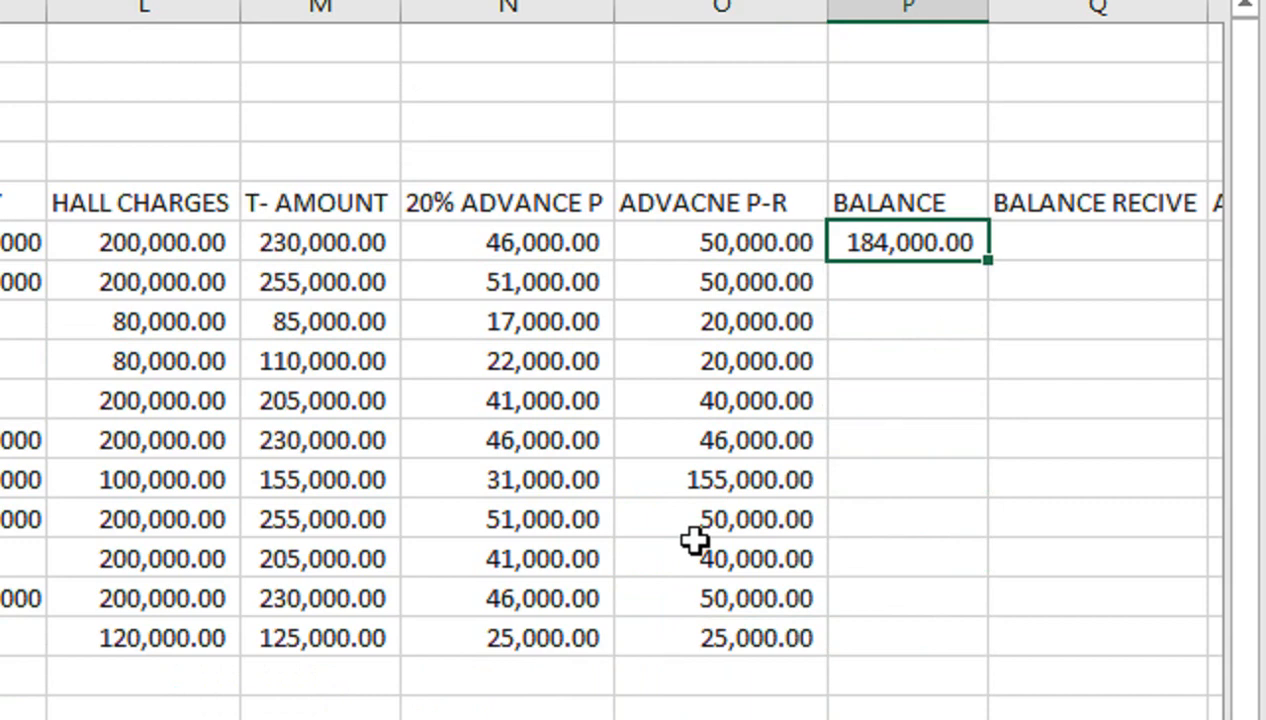
pyautogui.press('Delete')
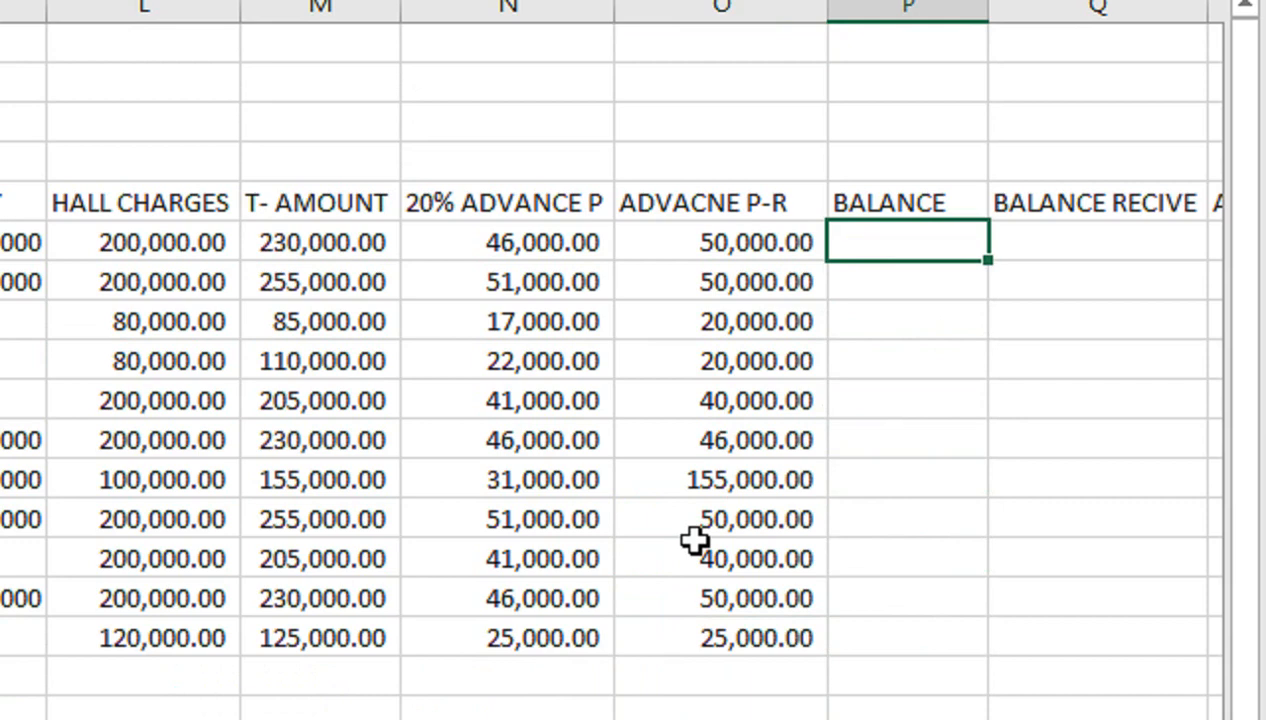
pyautogui.write('=')
pyautogui.press('Left')
pyautogui.press('Left')
pyautogui.press('Left')
pyautogui.write('-')
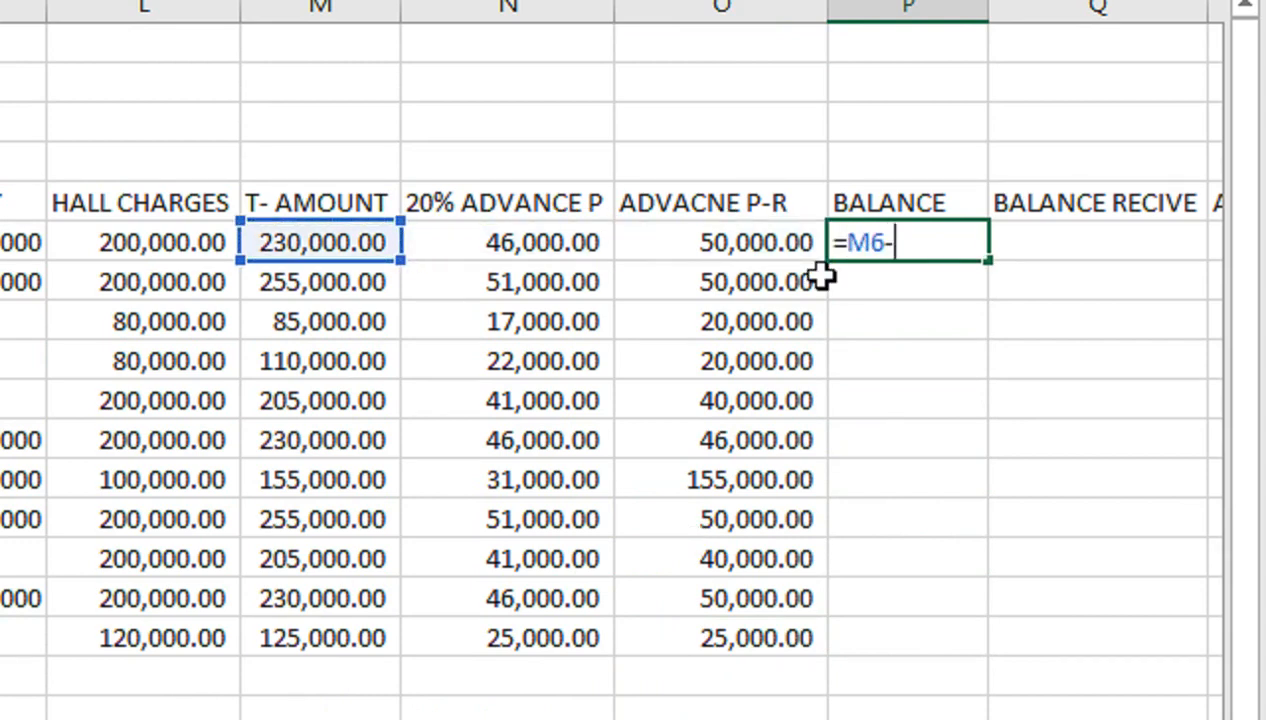
pyautogui.press('Left')
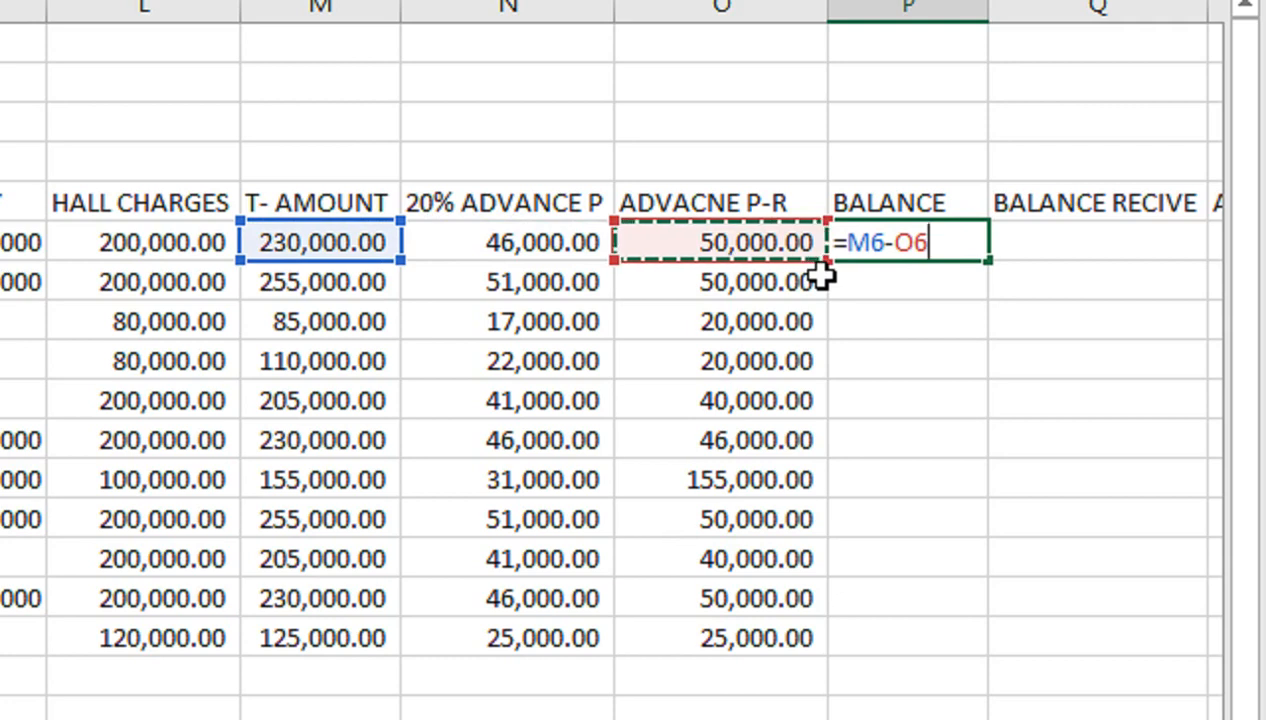
pyautogui.press('Return')
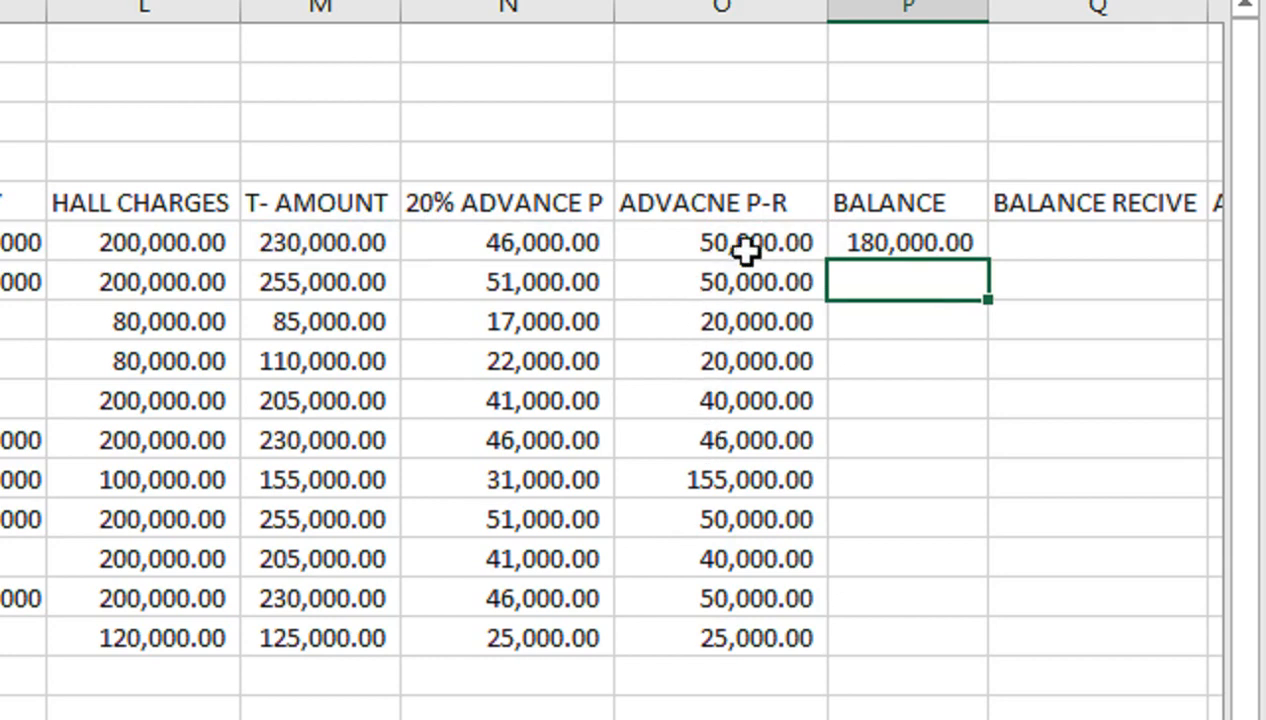
# Check the balance formula in P6 and fill it down the BALANCE column to P16.
pyautogui.doubleClick(866, 242)
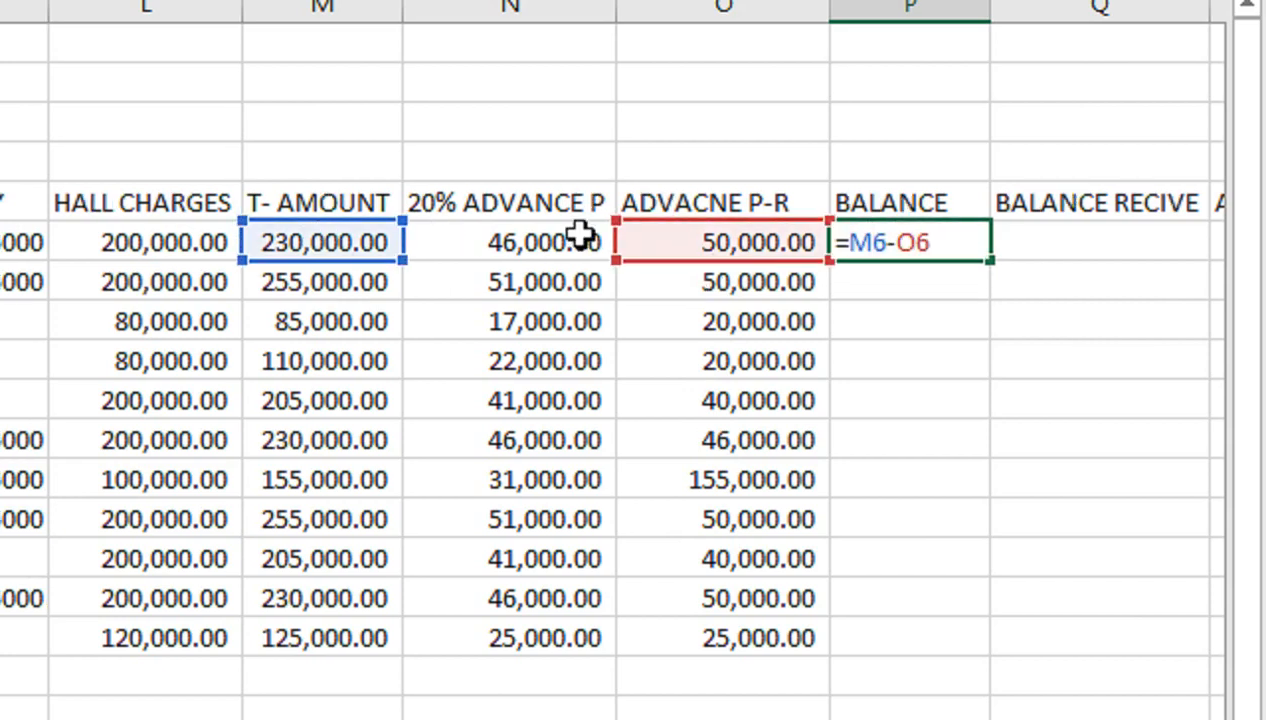
pyautogui.press('Return')
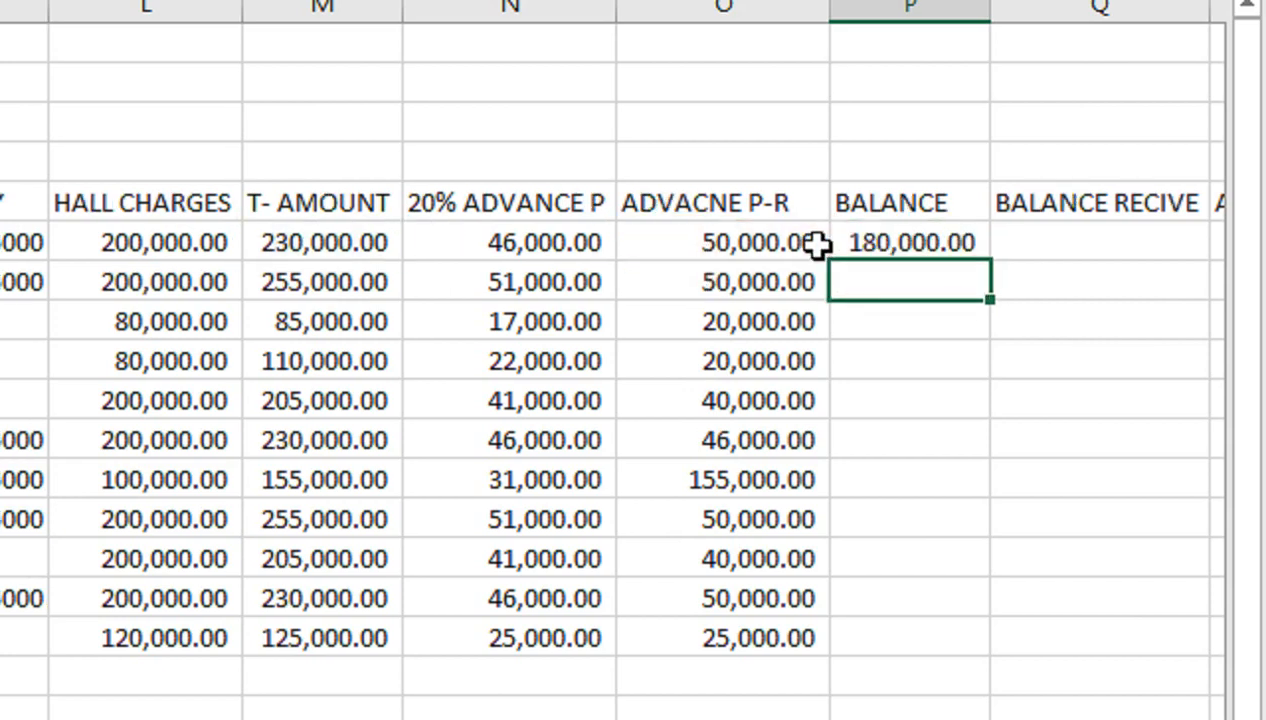
pyautogui.click(940, 250)
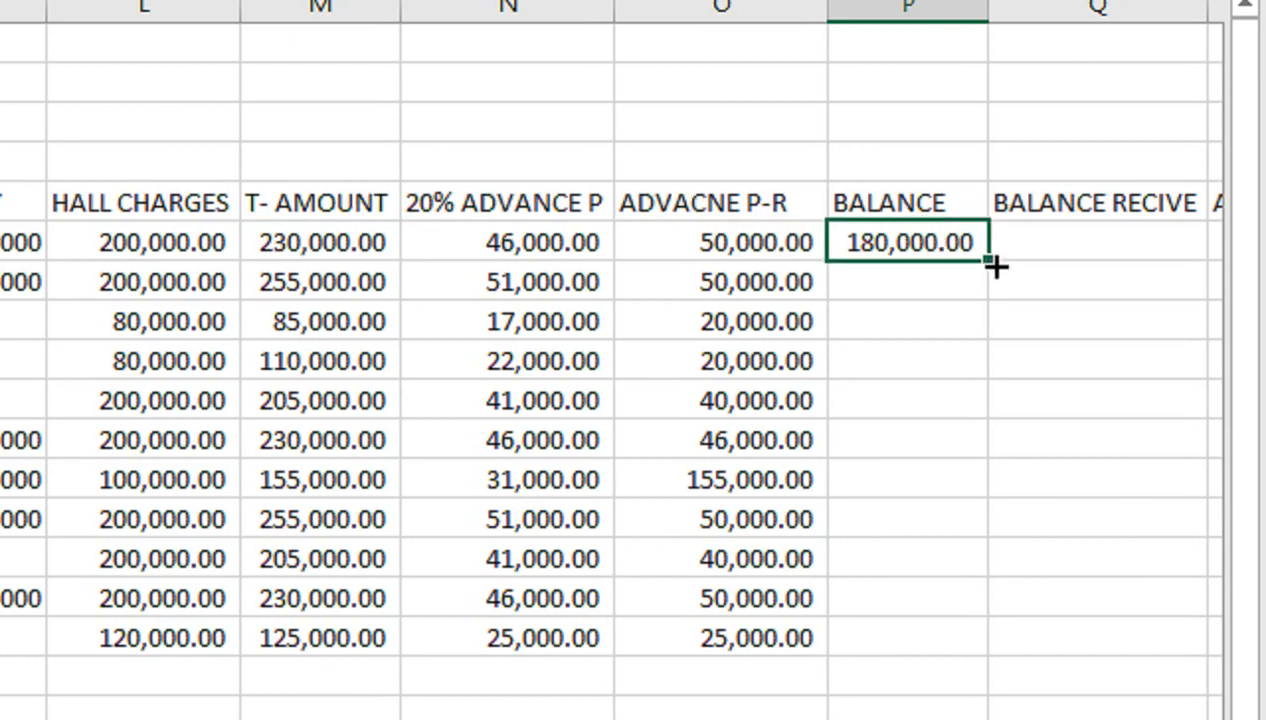
pyautogui.moveTo(990, 263); pyautogui.dragTo(998, 650)
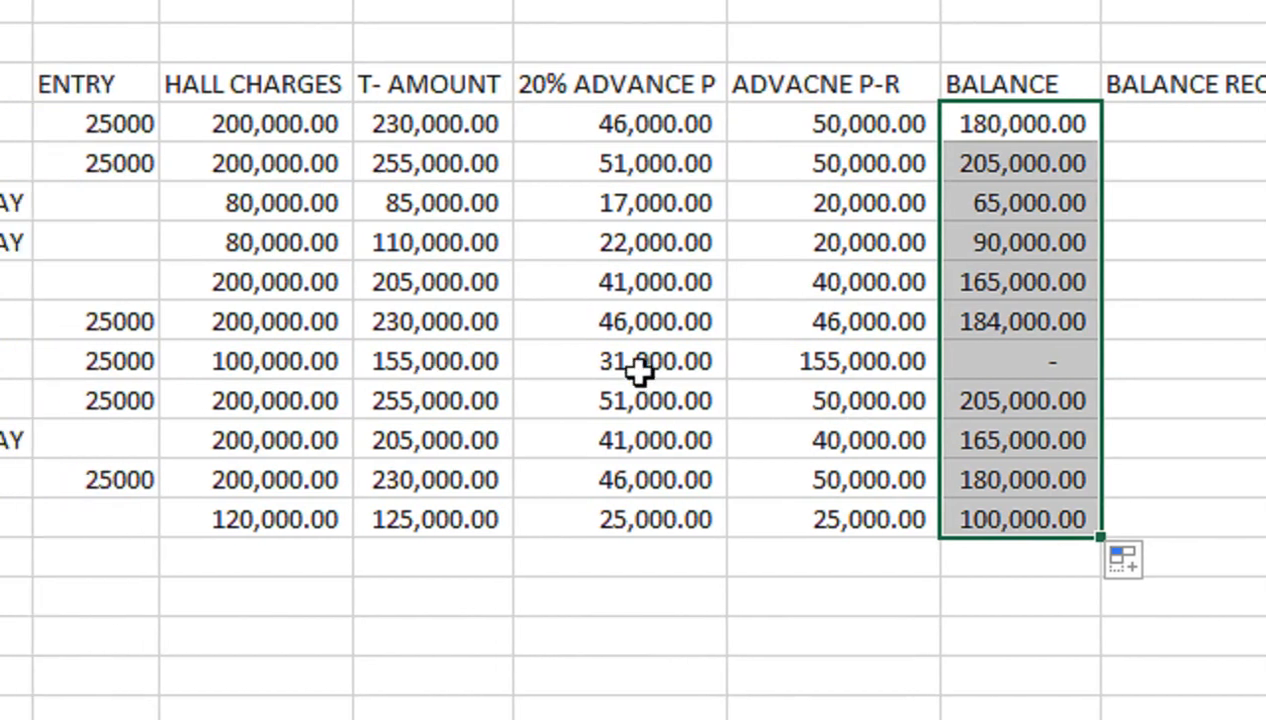
pyautogui.click(1015, 360)
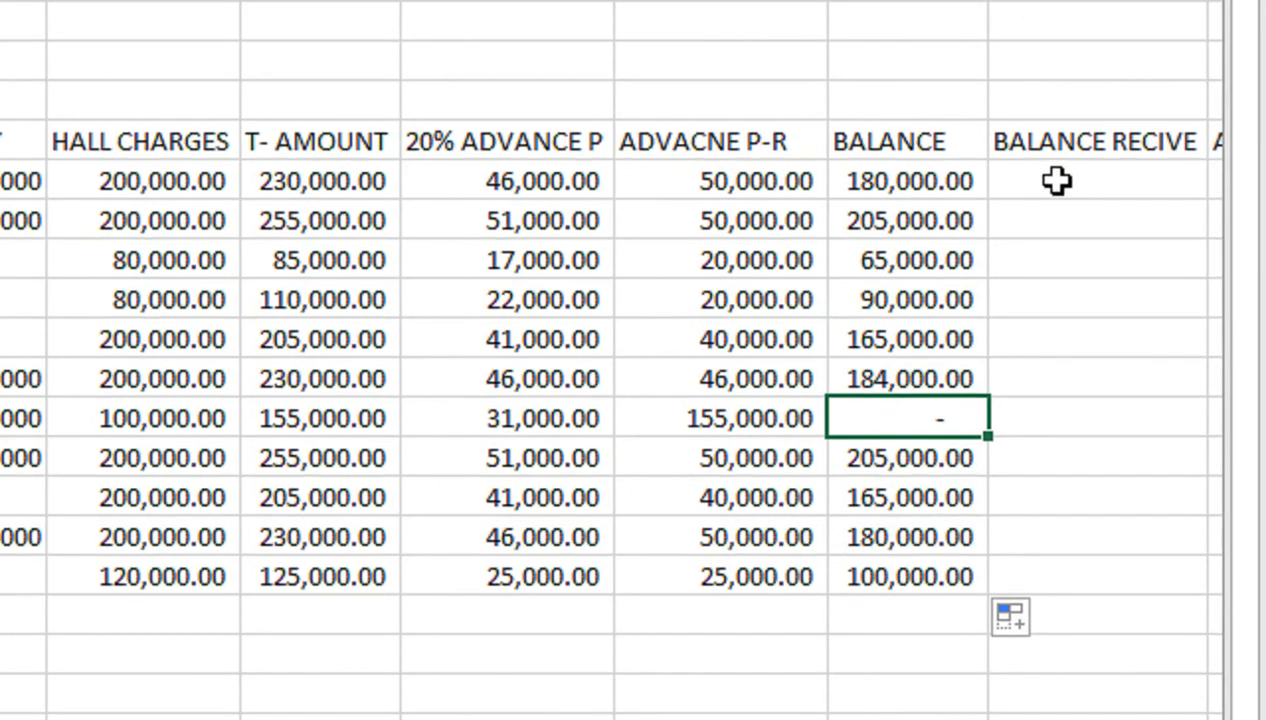
# Enter the formula =IF(Q6="","",P6-Q6) in R6 under ACCOUNT B and fill it down to R16.
pyautogui.click(1057, 180)
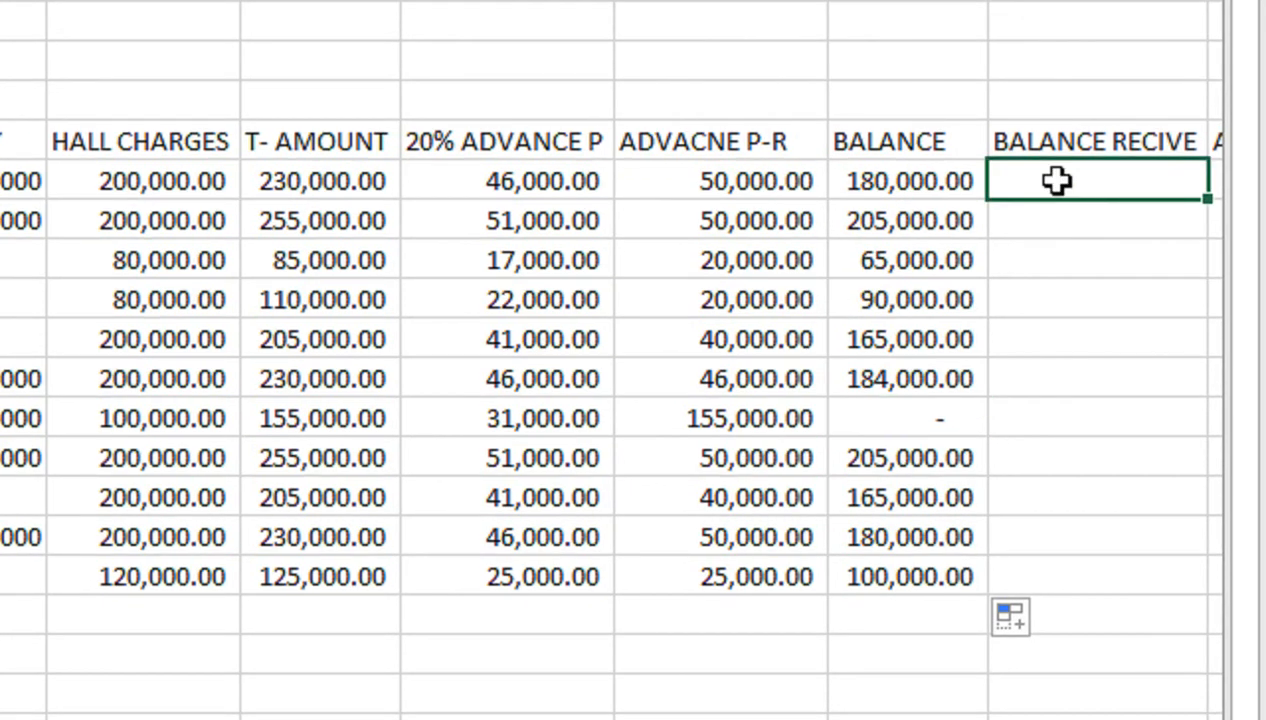
pyautogui.press('Right')
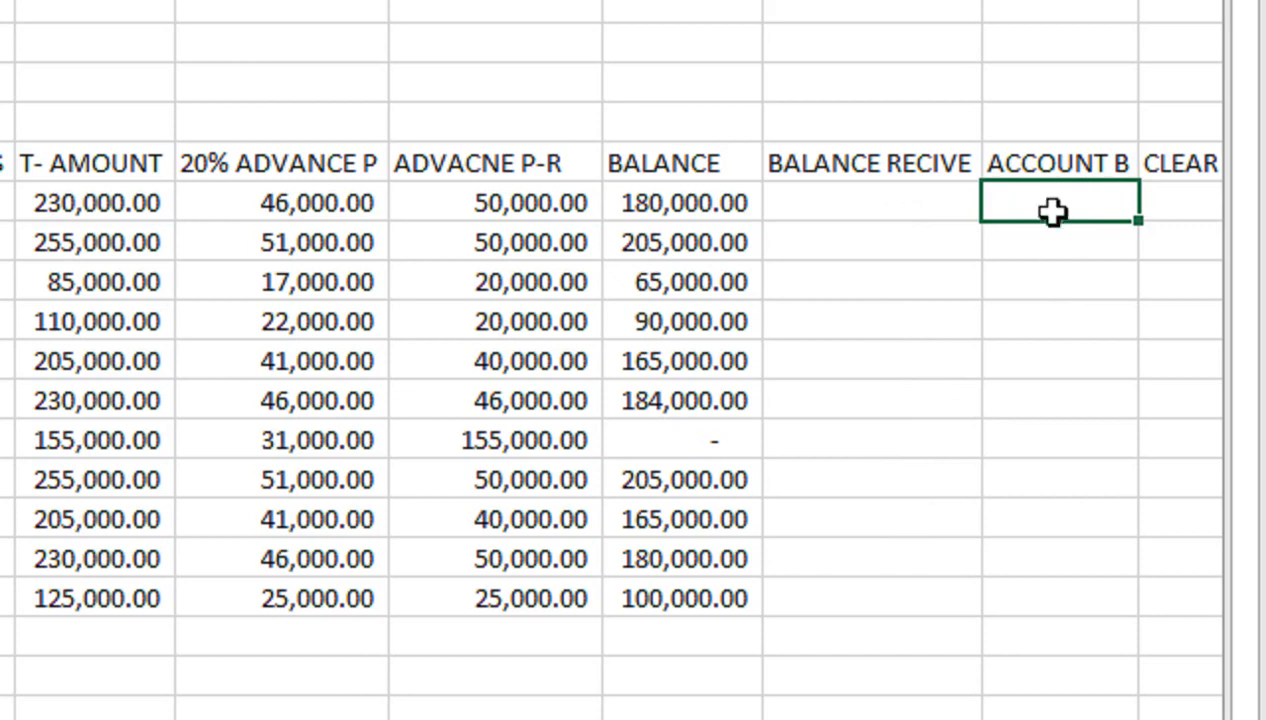
pyautogui.write('=IF')
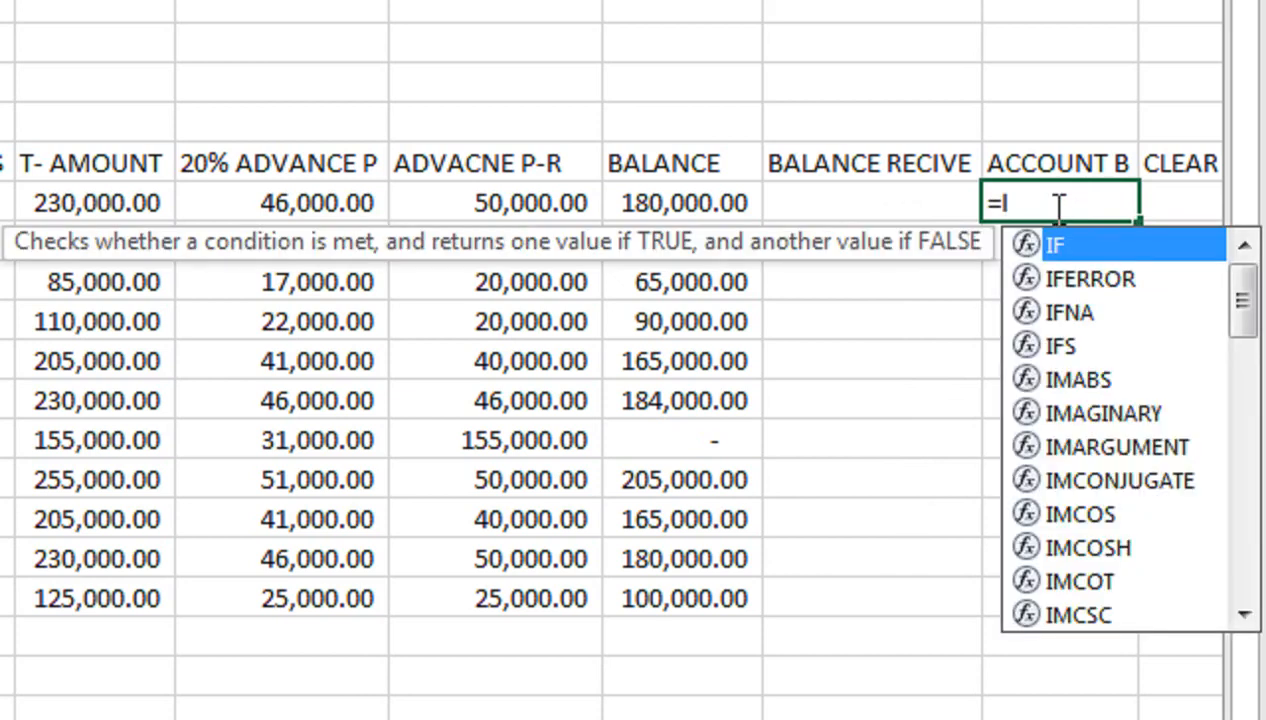
pyautogui.write('(')
pyautogui.press('Left')
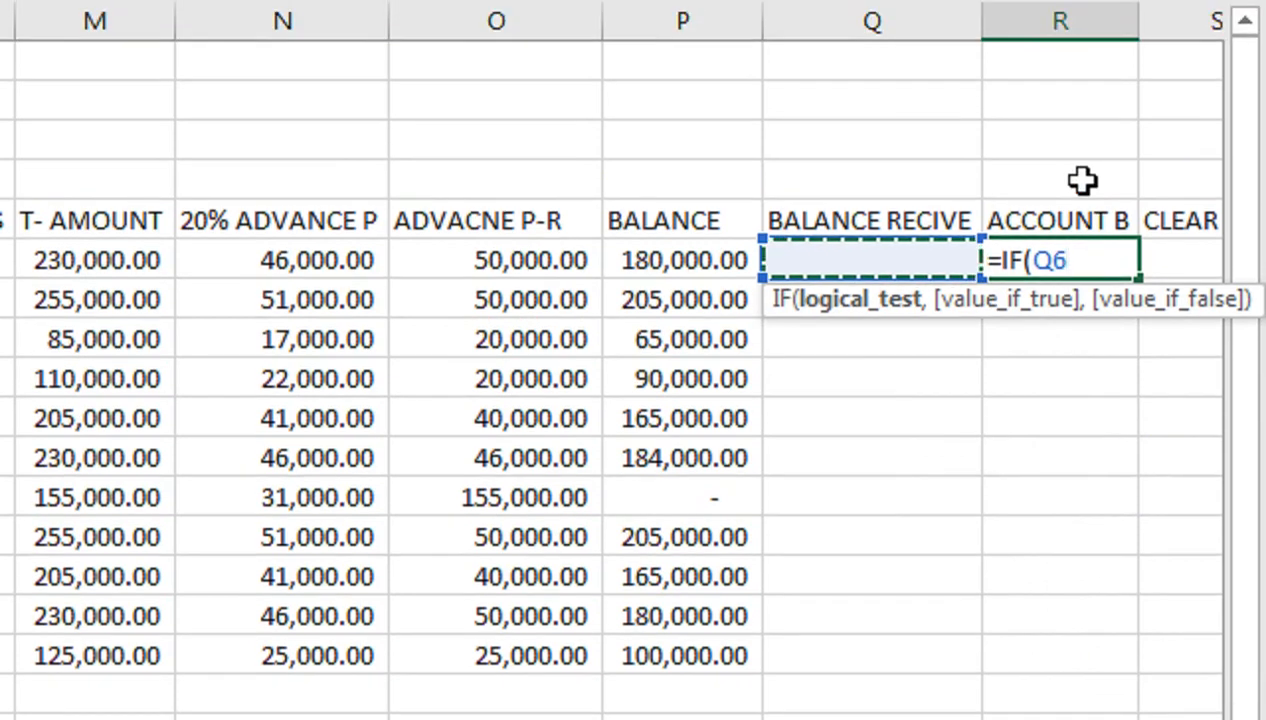
pyautogui.write('=')
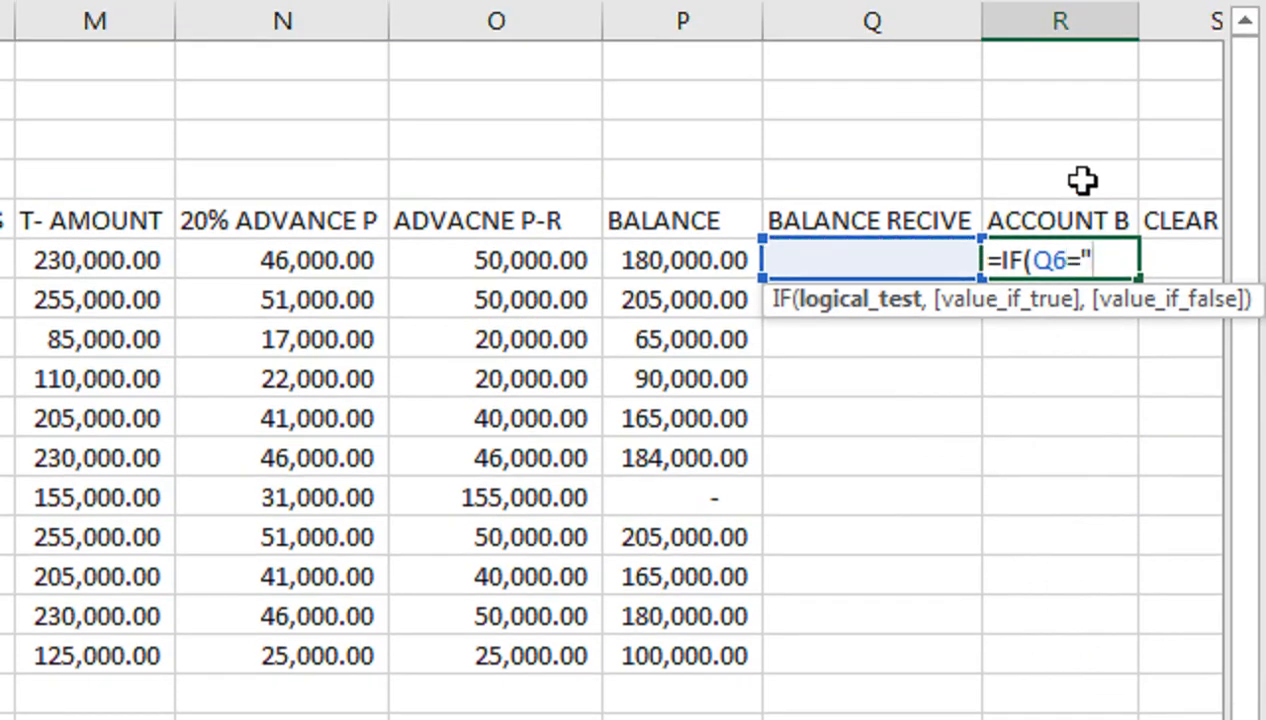
pyautogui.write('"",')
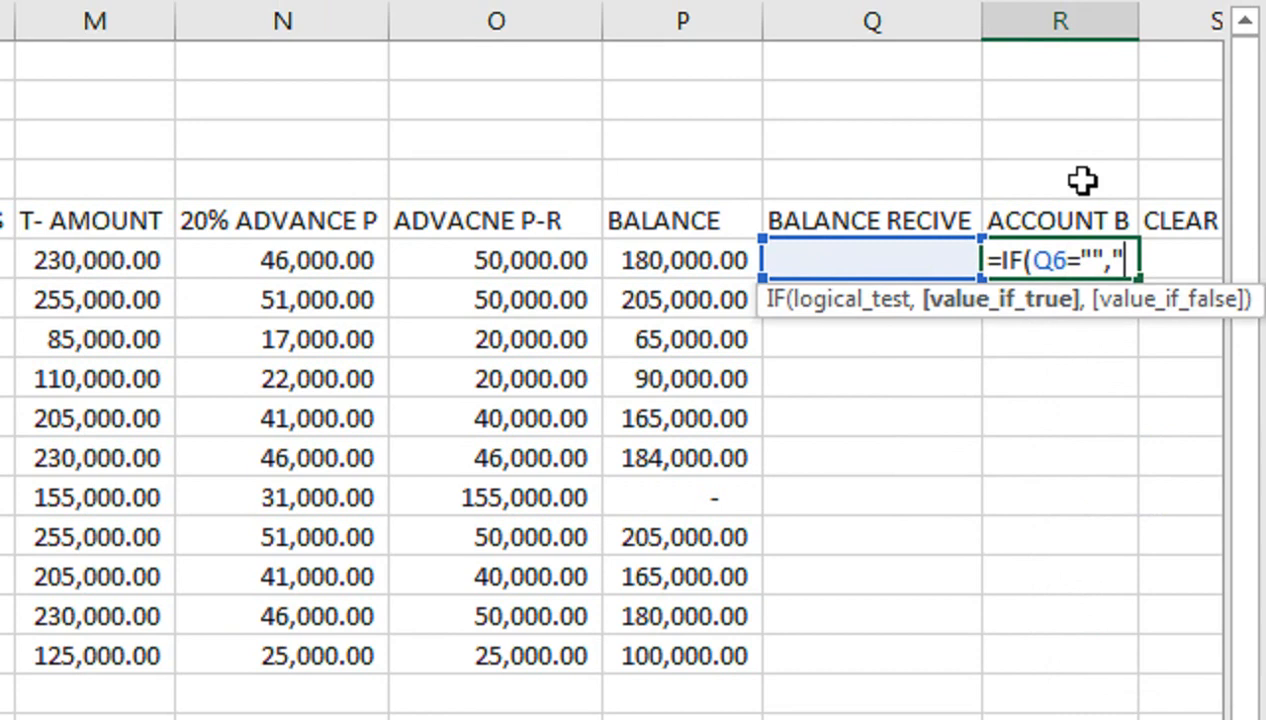
pyautogui.write('"",')
pyautogui.press('Left')
pyautogui.press('Left')
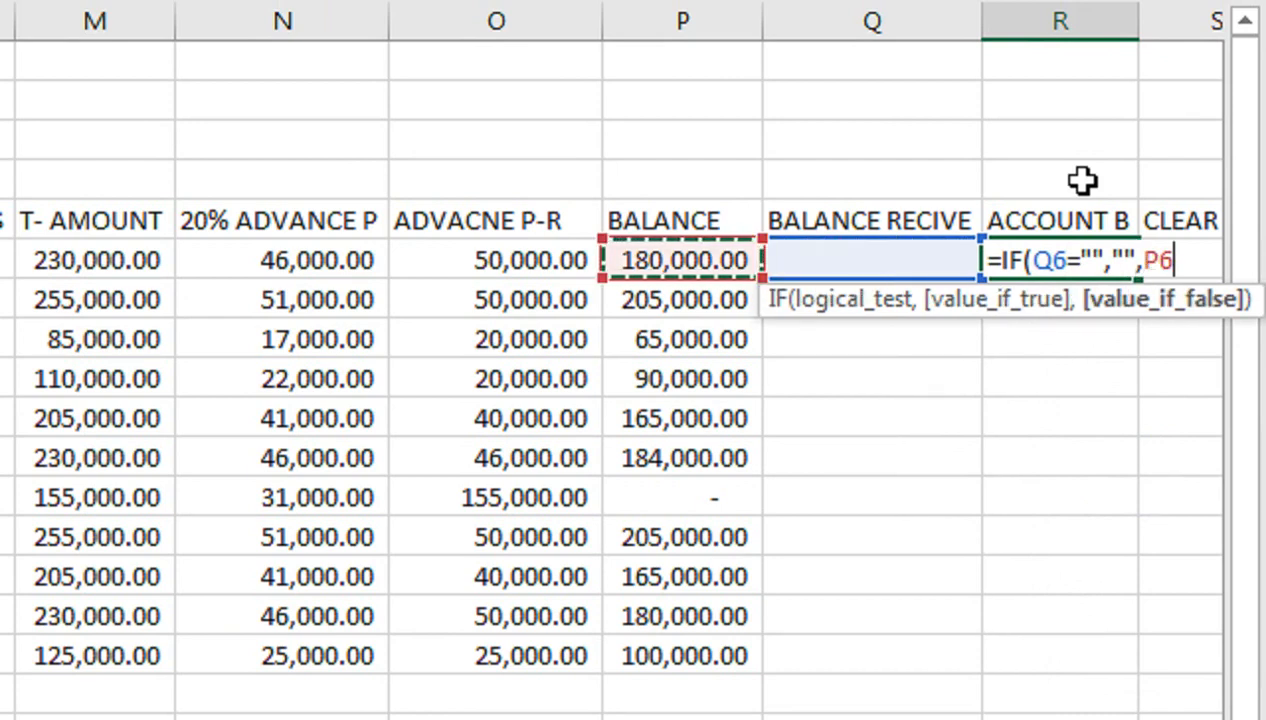
pyautogui.write('-')
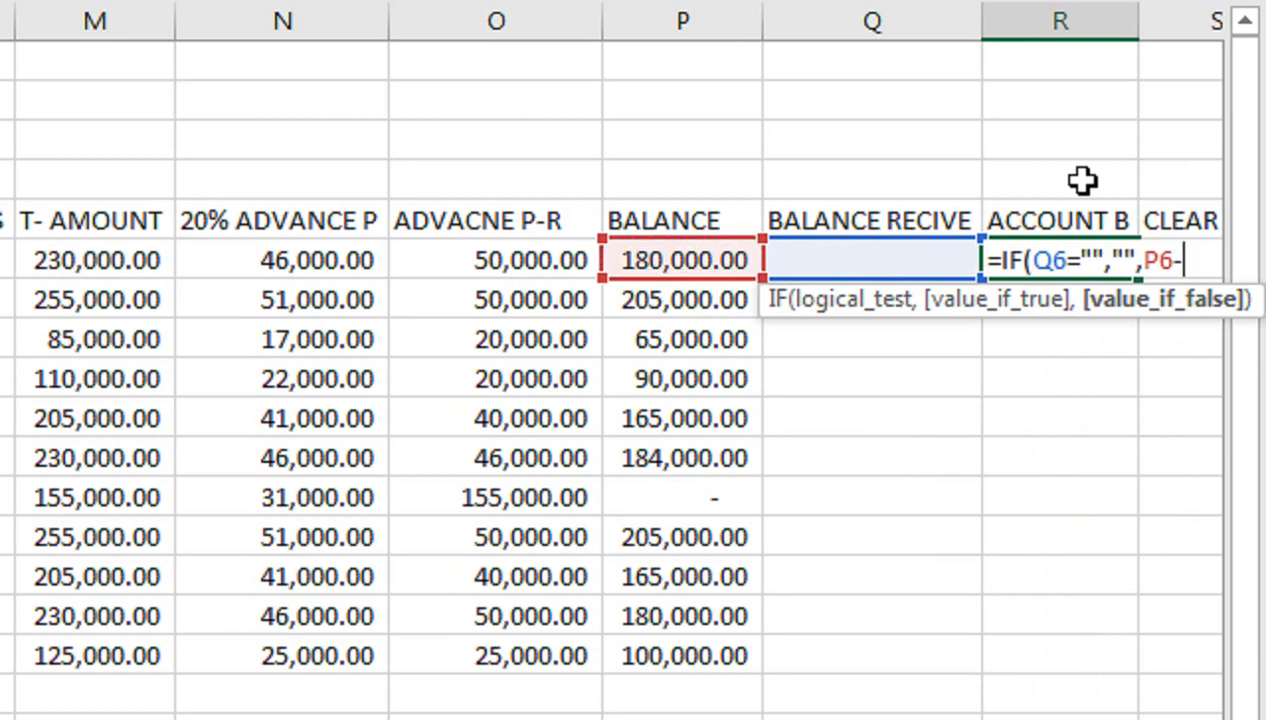
pyautogui.press('Left')
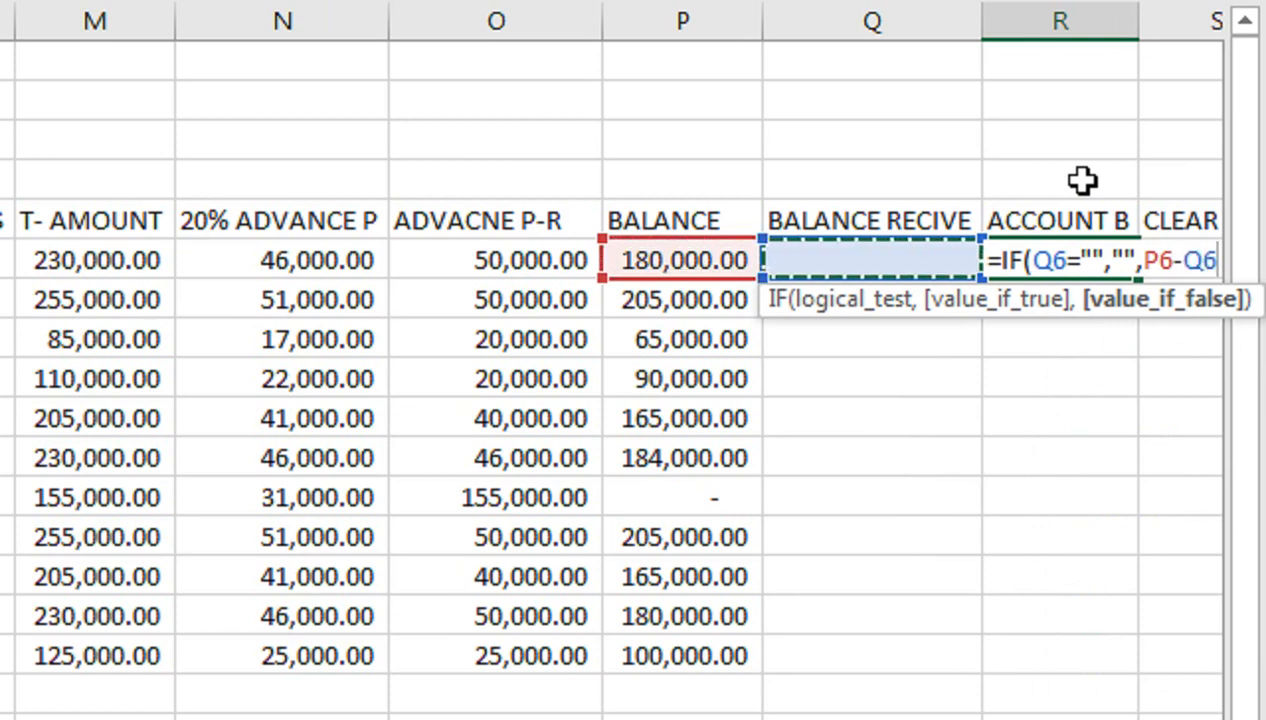
pyautogui.write(')')
pyautogui.hotkey('ctrl', 'Return')
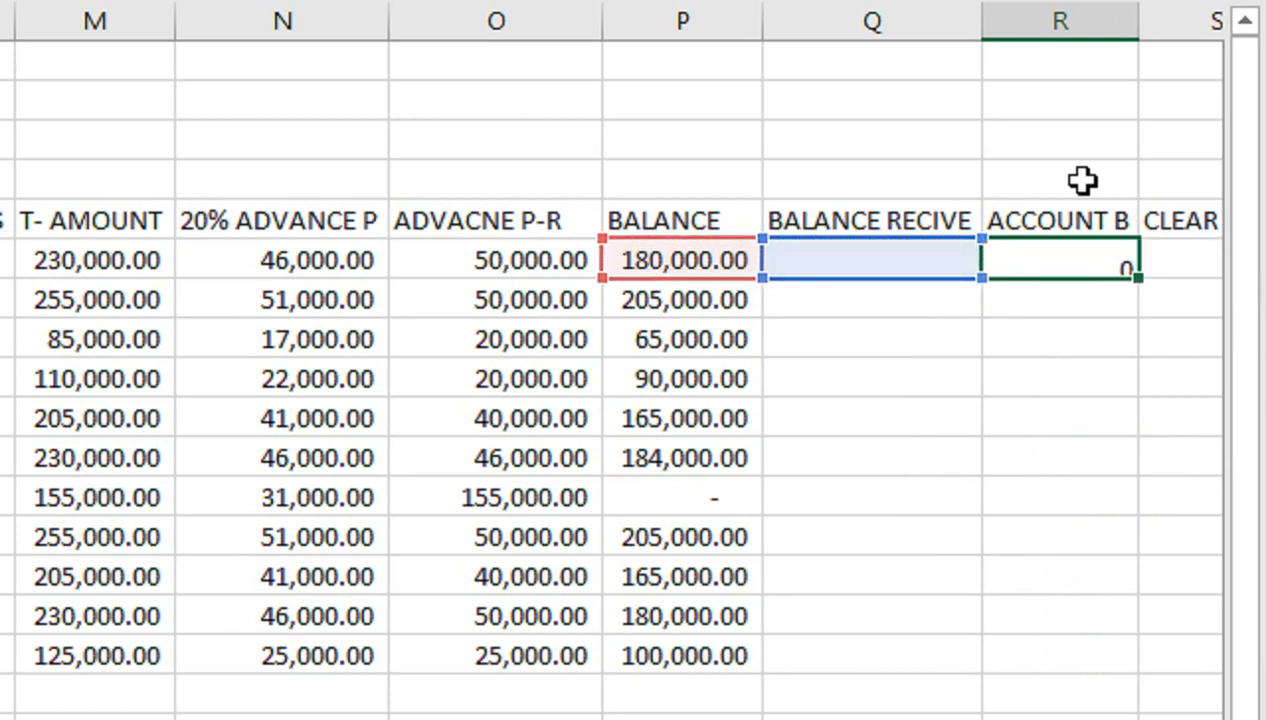
pyautogui.moveTo(1141, 285); pyautogui.dragTo(1075, 540)
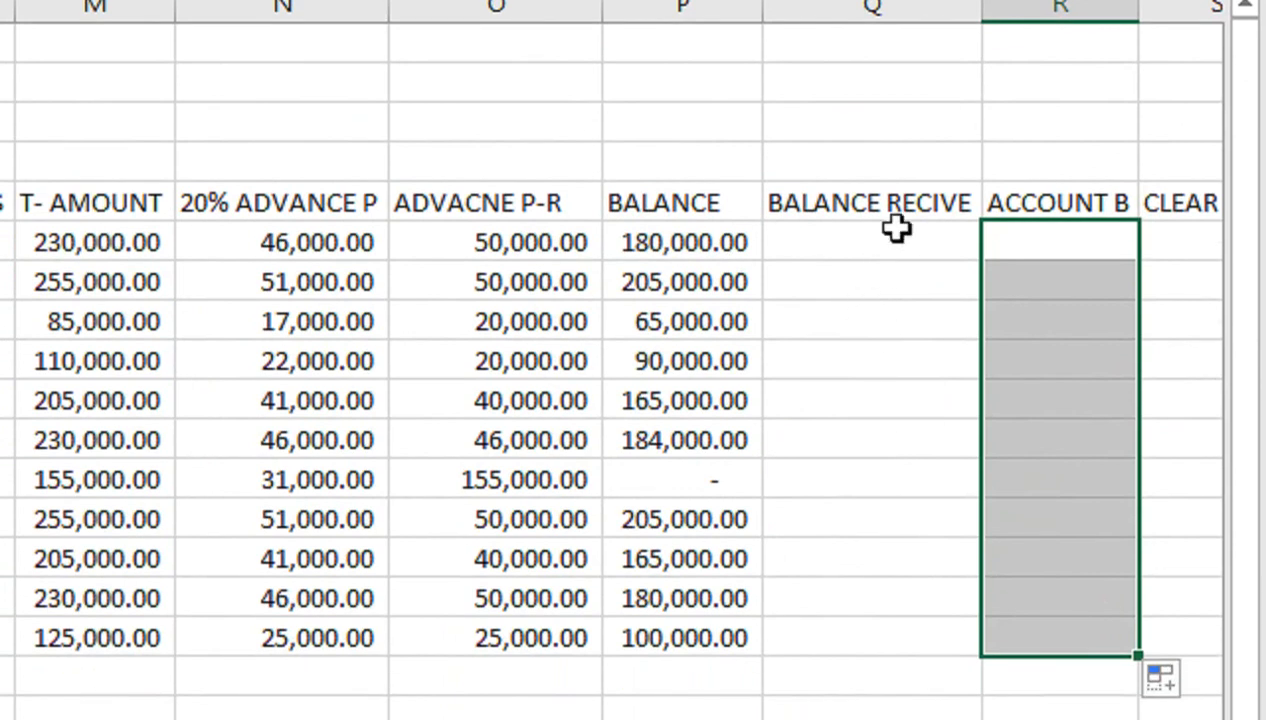
# Enter received balances of 180000 in Q6, 205000 in Q7 and 65000 in Q8.
pyautogui.click(900, 254)
pyautogui.write('1800')
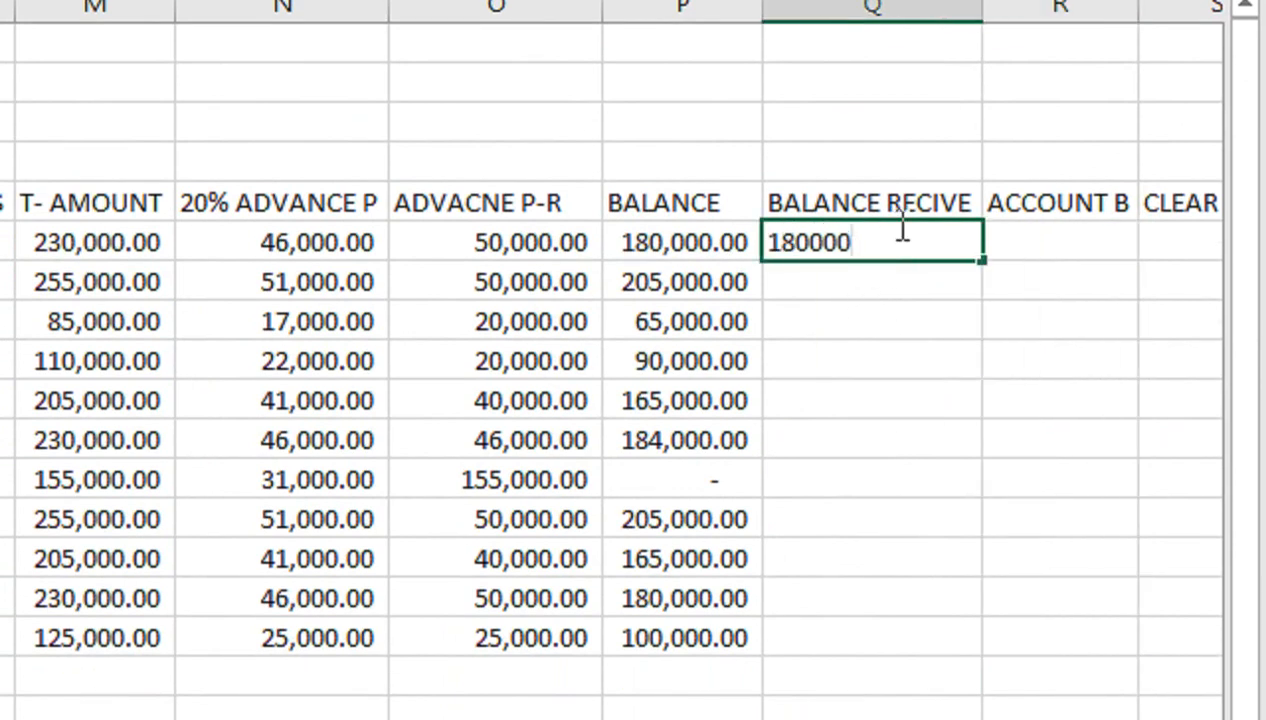
pyautogui.write('00')
pyautogui.press('Return')
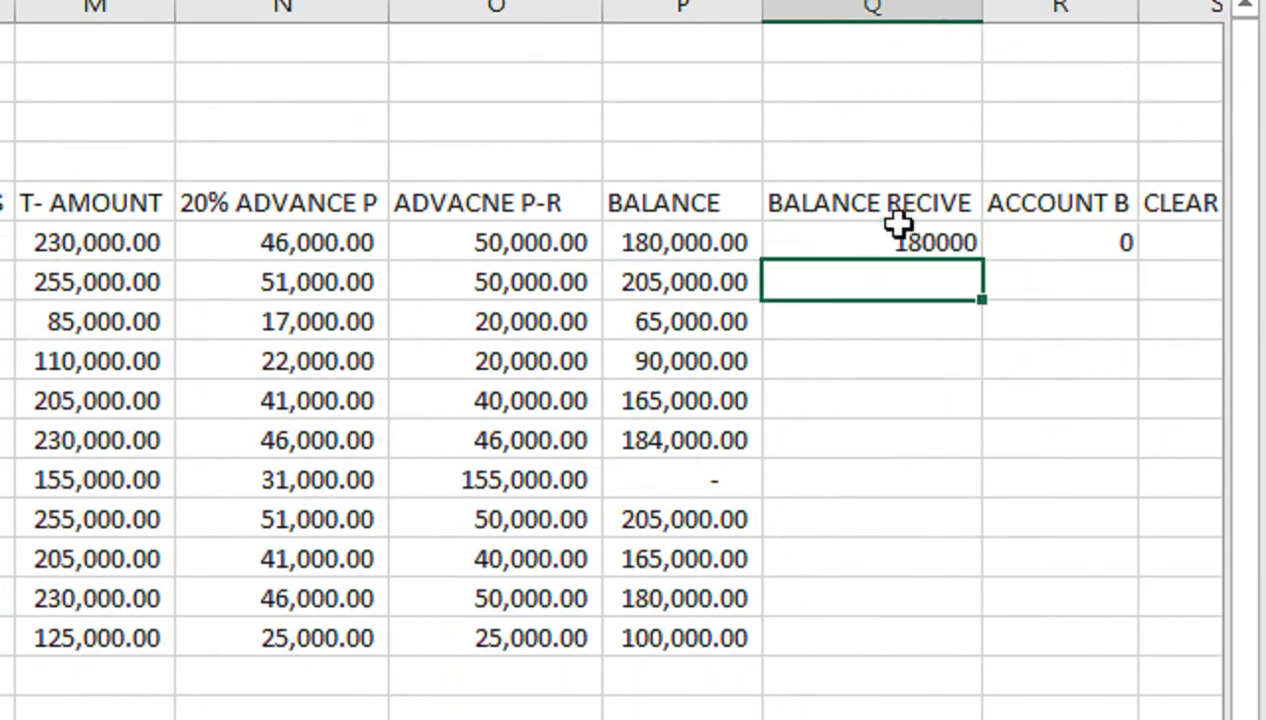
pyautogui.write('205000')
pyautogui.press('Return')
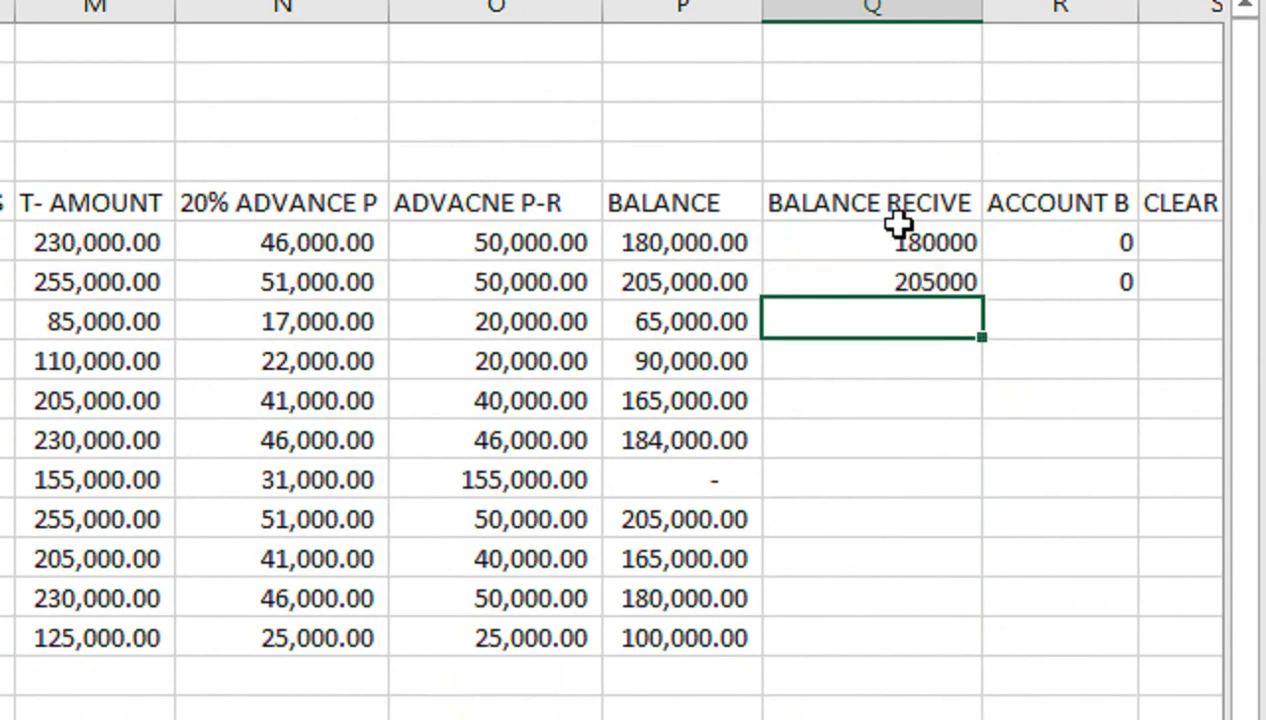
pyautogui.write('65000')
pyautogui.press('Return')
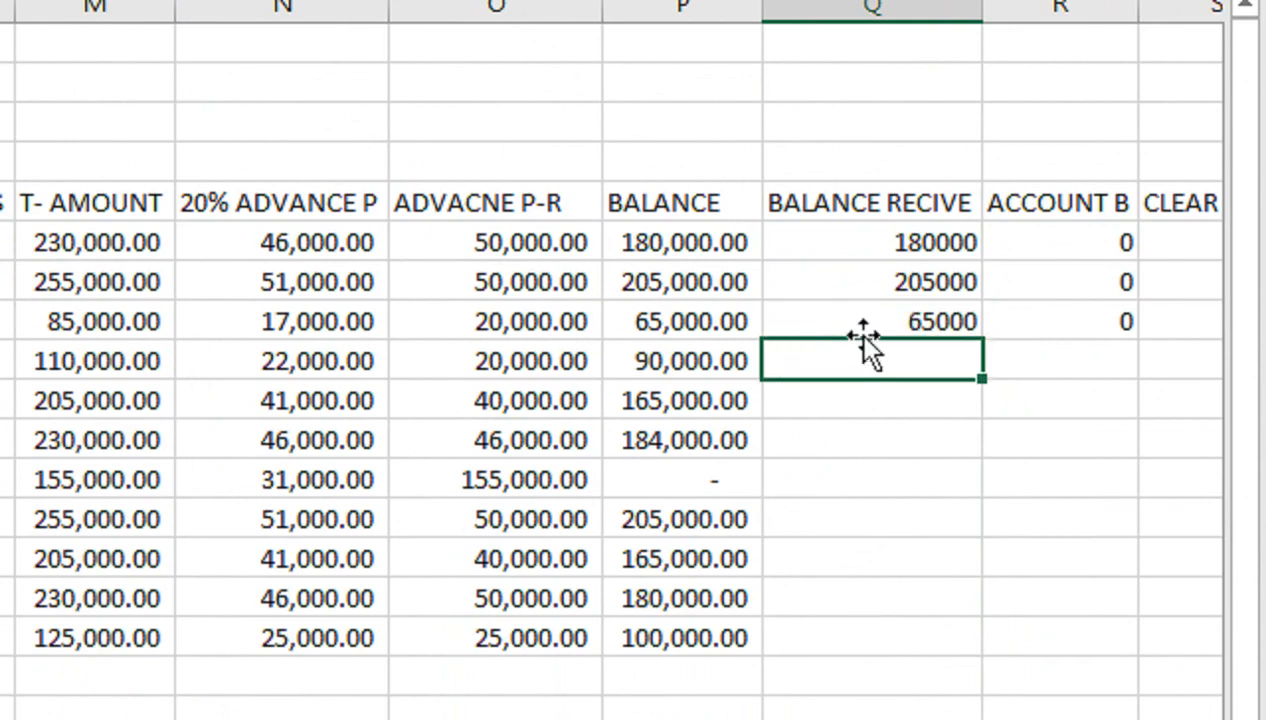
# Enter received balances of 165000 in Q14 and 100000 in Q16.
pyautogui.press('Down')
pyautogui.press('Down')
pyautogui.press('Right')
pyautogui.press('Right')
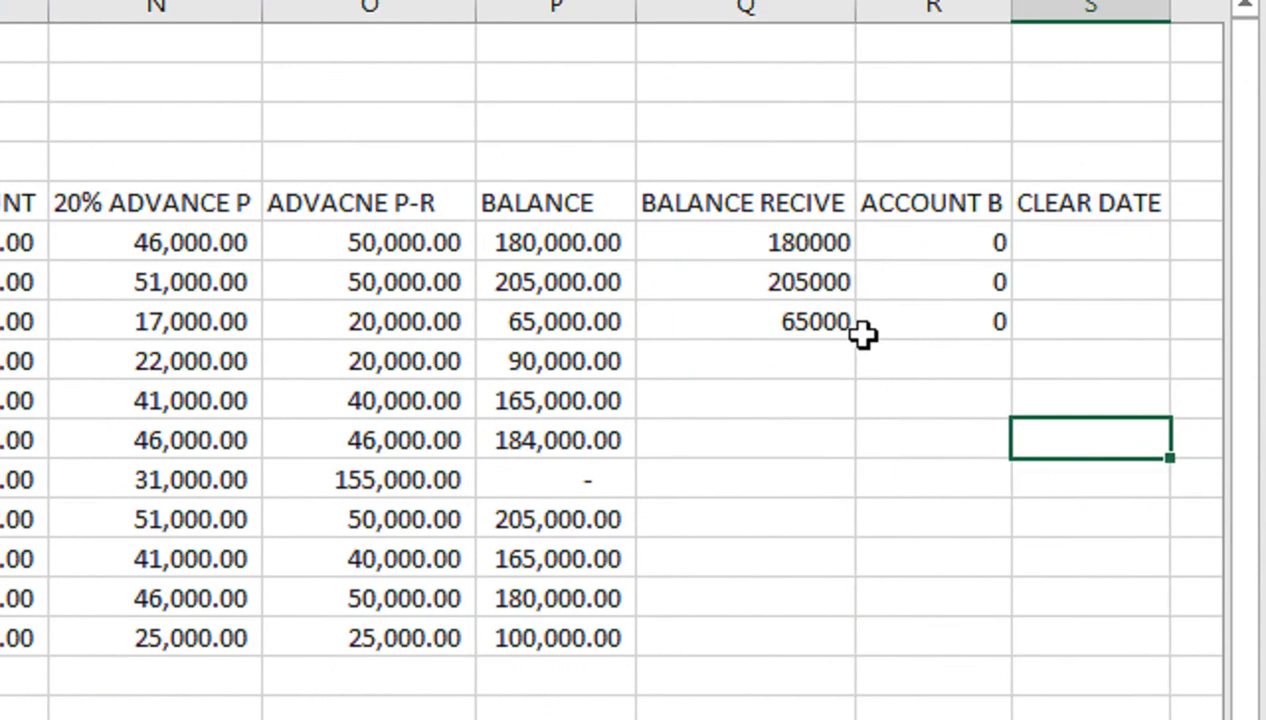
pyautogui.press('Left')
pyautogui.press('Left')
pyautogui.press('Left')
pyautogui.press('Down')
pyautogui.press('Down')
pyautogui.press('Down')
pyautogui.press('Right')
pyautogui.write('16')
pyautogui.press('Return')
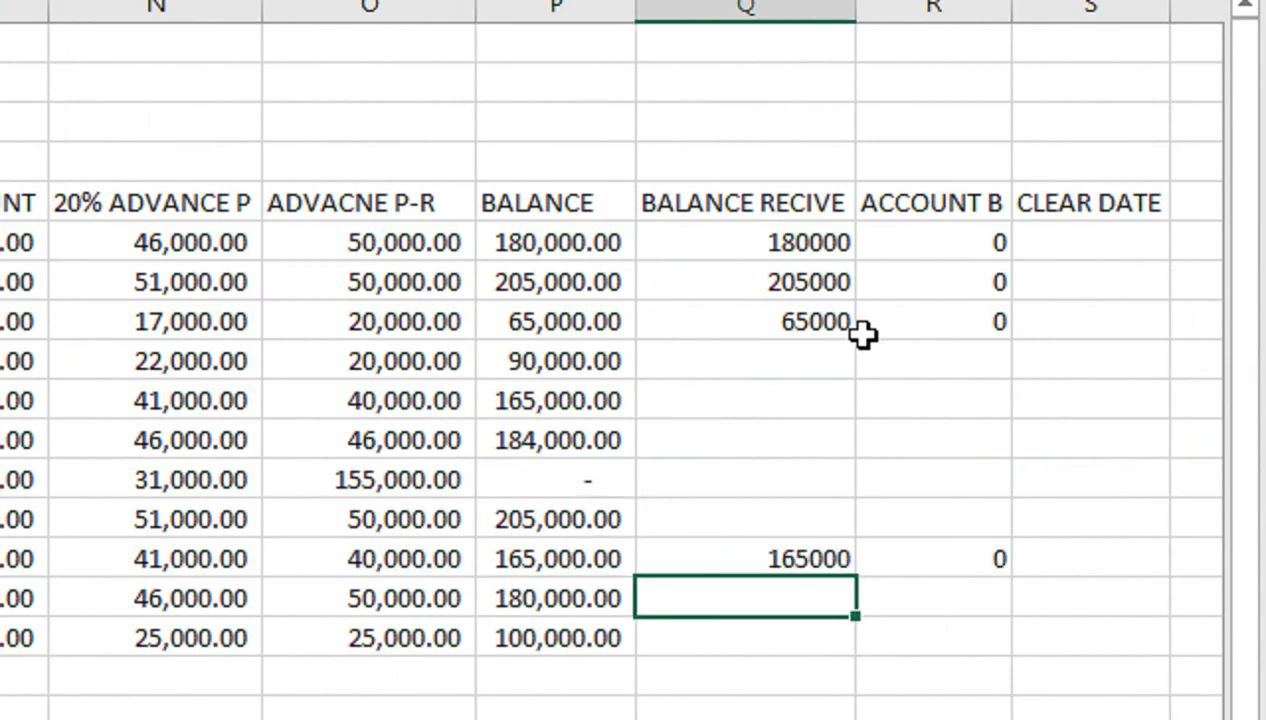
pyautogui.press('Down')
pyautogui.write('10000')
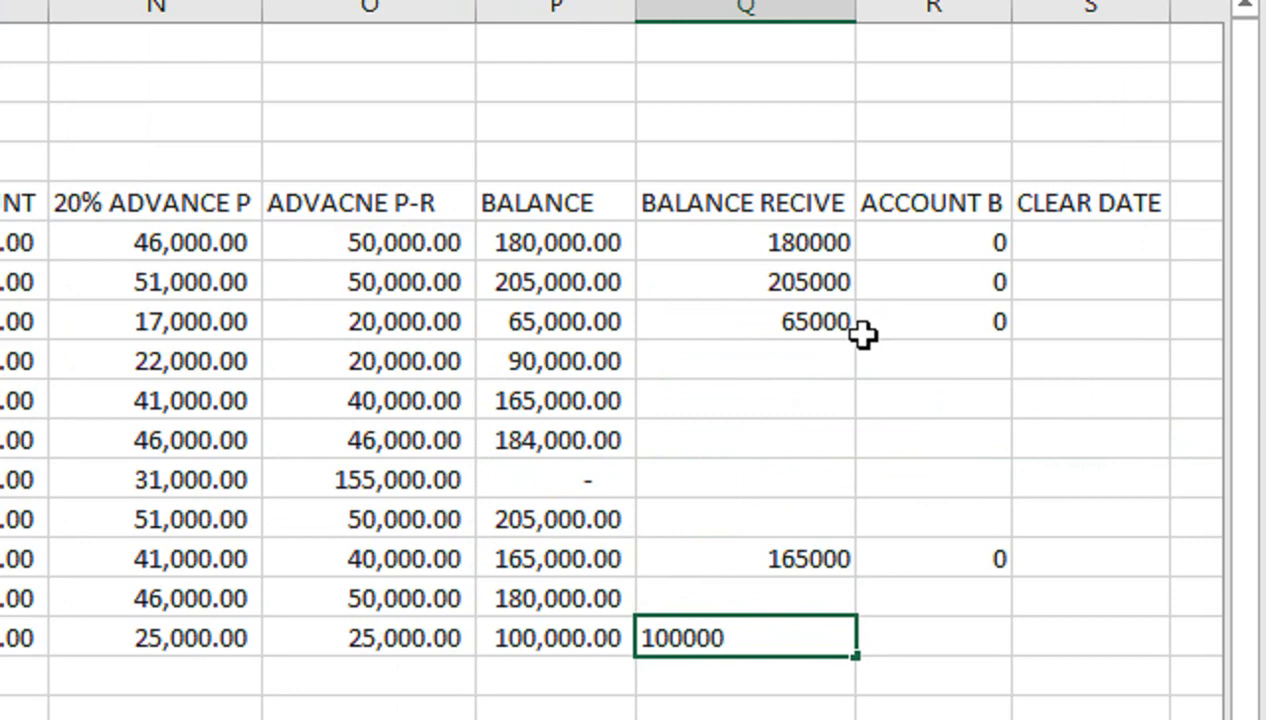
pyautogui.press('Tab')
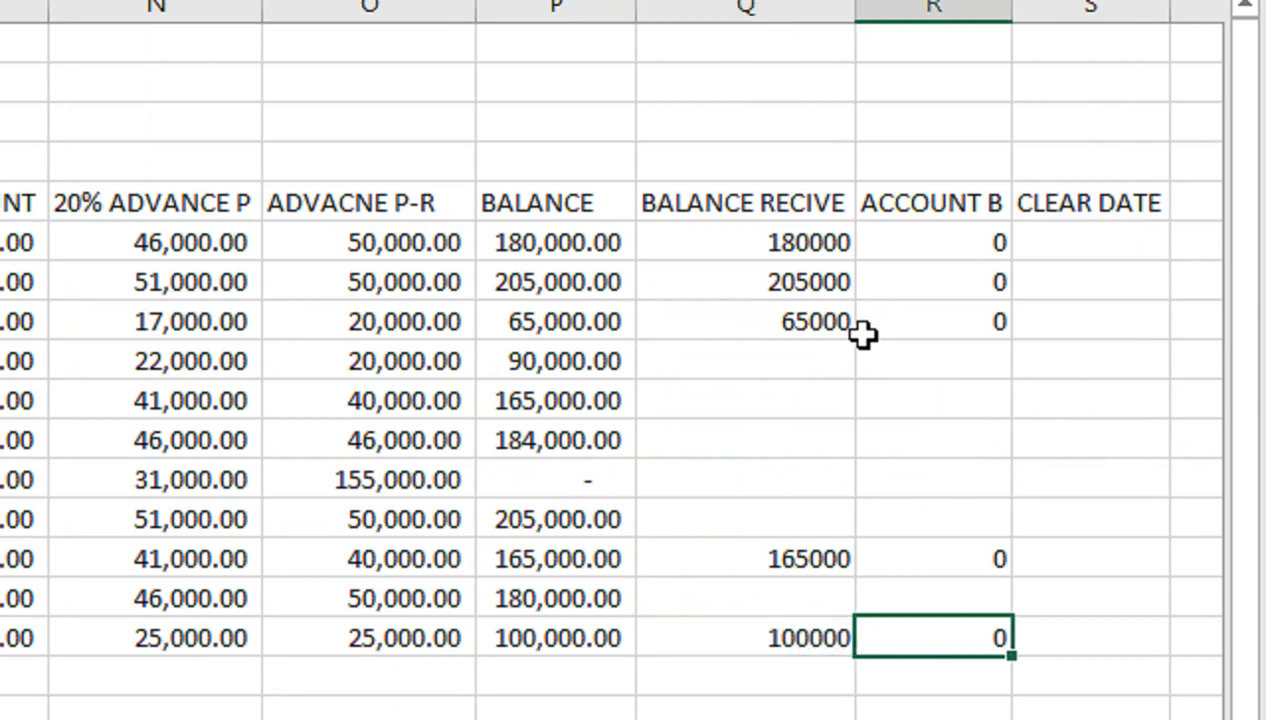
# Apply the accounting-style number format to the ACCOUNT B cells R6:R16.
pyautogui.moveTo(885, 242); pyautogui.dragTo(870, 638)
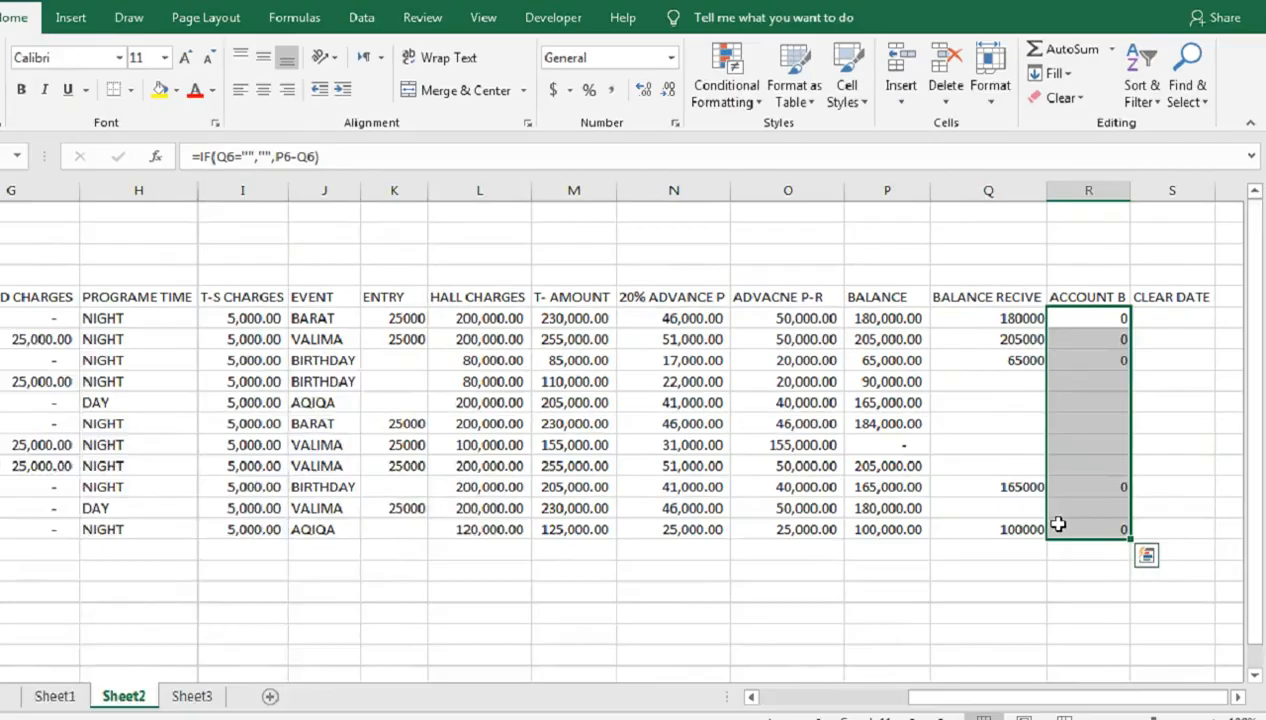
pyautogui.click(564, 60)
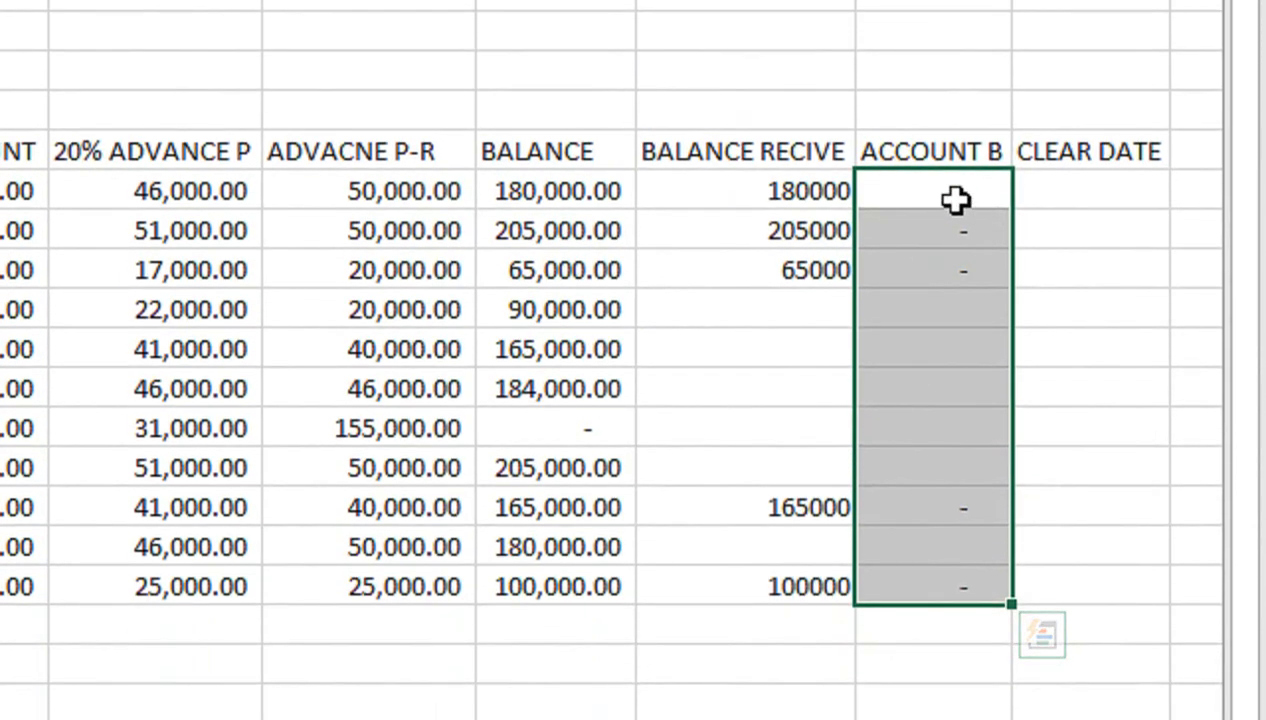
pyautogui.click(955, 200)
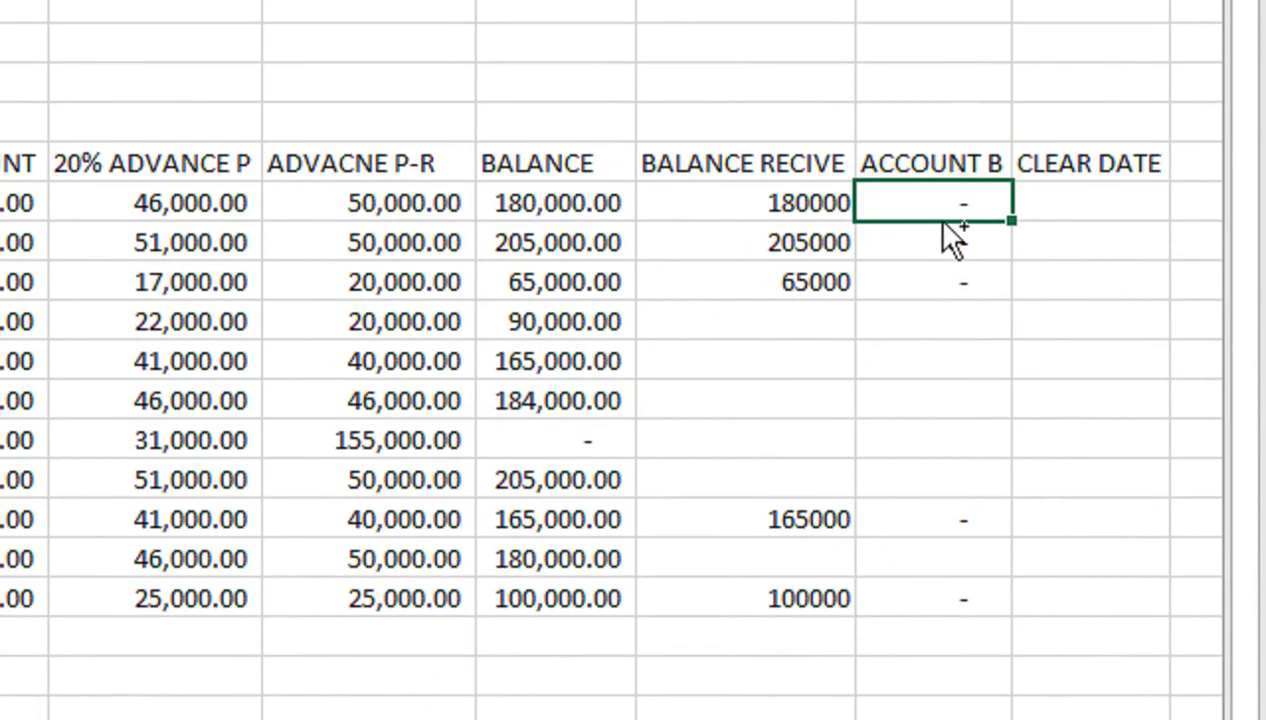
# Try bold text at 16 points on the ACCOUNT B cells R6:R16 and undo it.
pyautogui.press('Delete')
pyautogui.moveTo(930, 192); pyautogui.dragTo(916, 554)
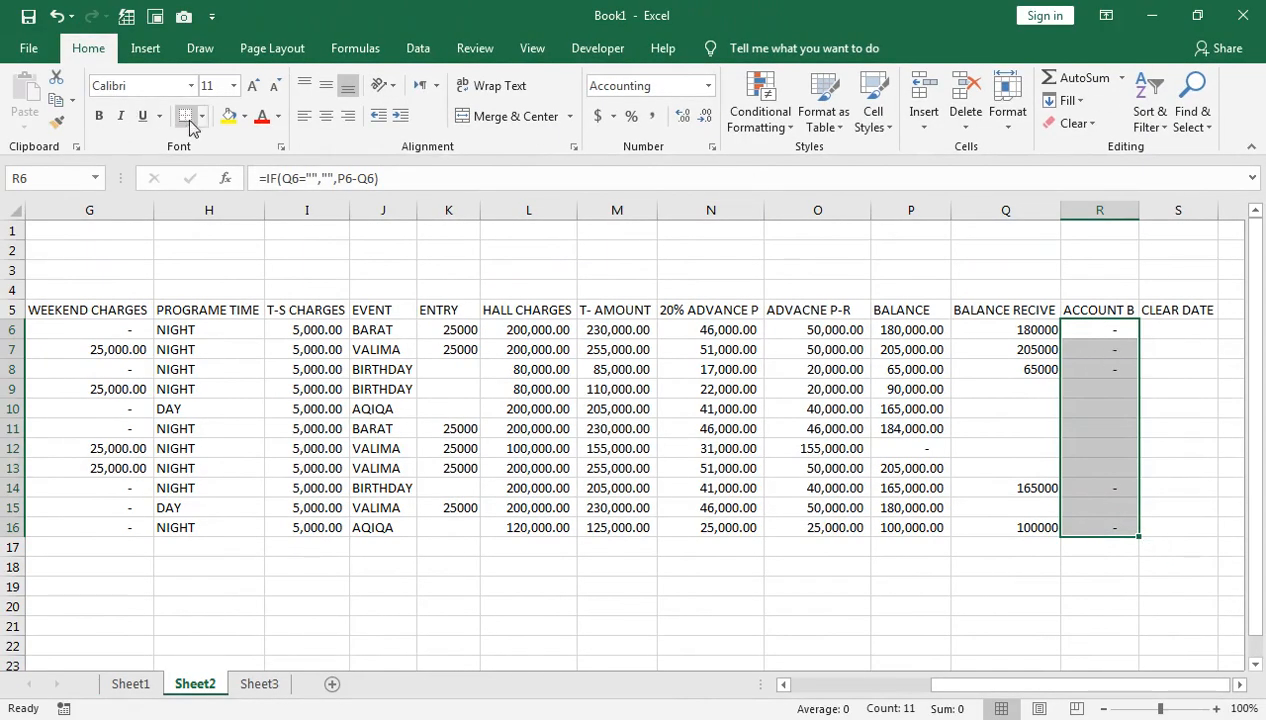
pyautogui.click(99, 118)
pyautogui.click(253, 86)
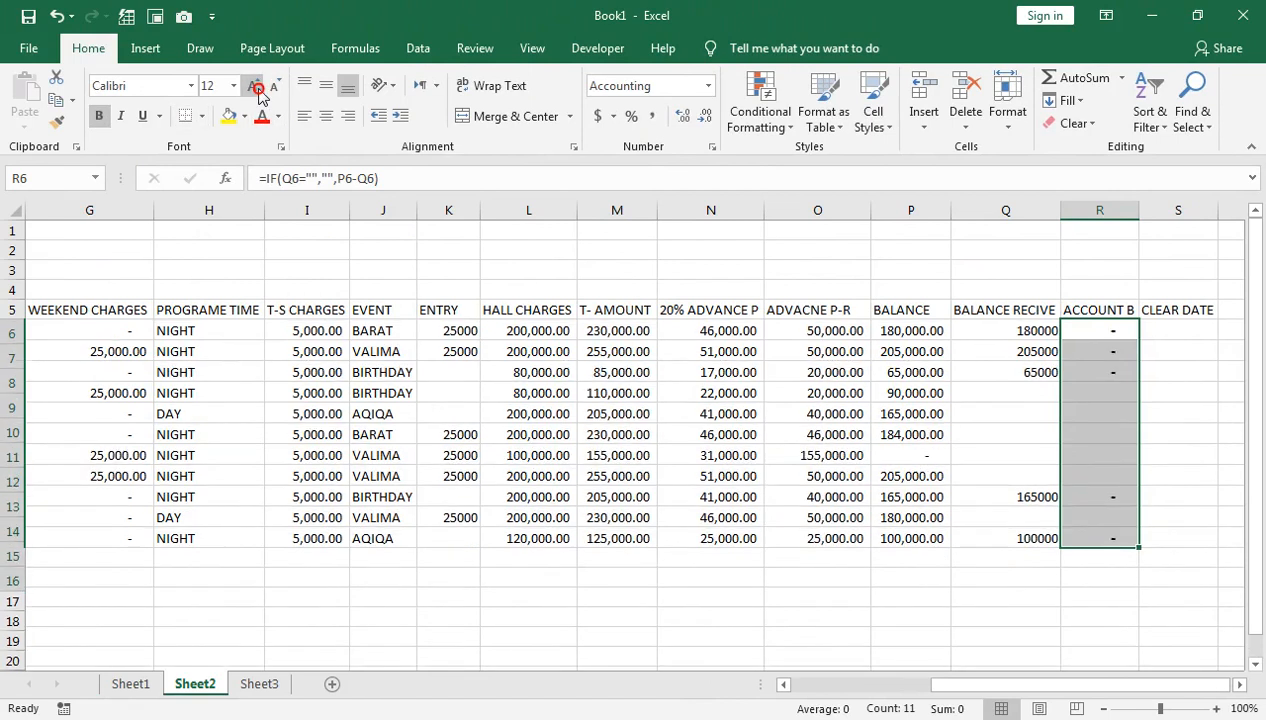
pyautogui.click(253, 86)
pyautogui.click(253, 86)
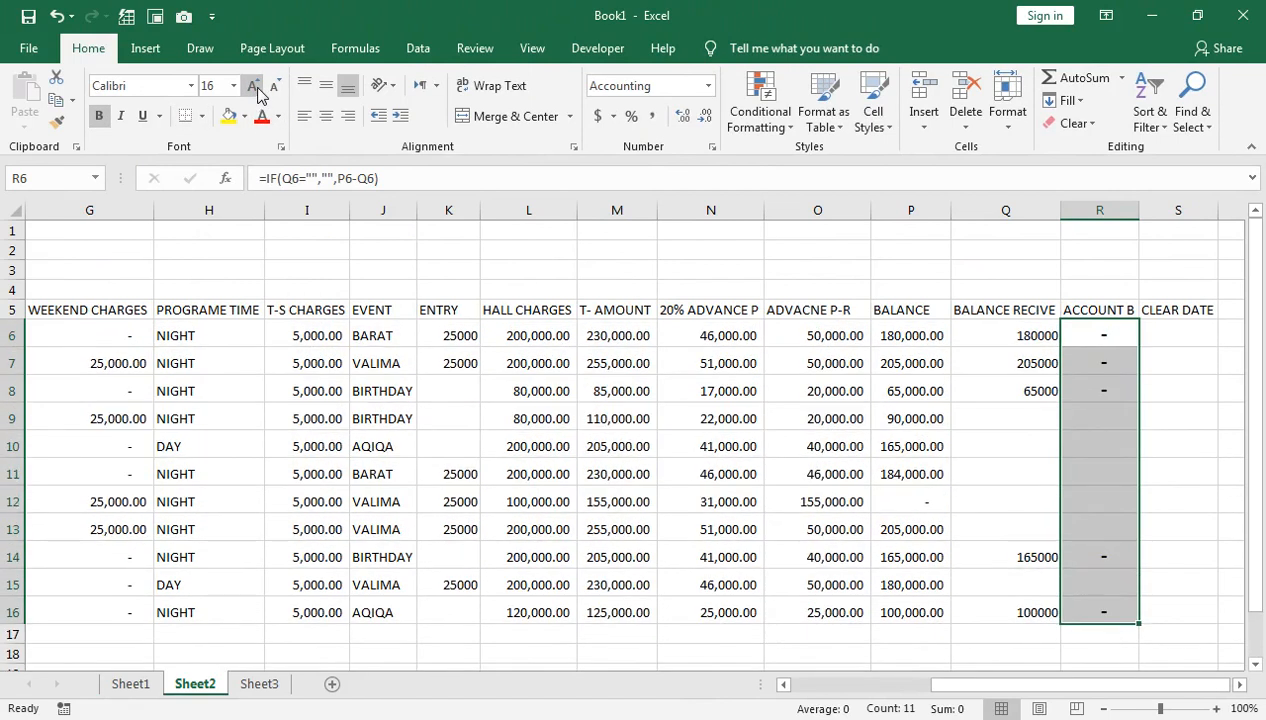
pyautogui.click(57, 16)
pyautogui.click(57, 16)
pyautogui.click(57, 16)
pyautogui.click(57, 16)
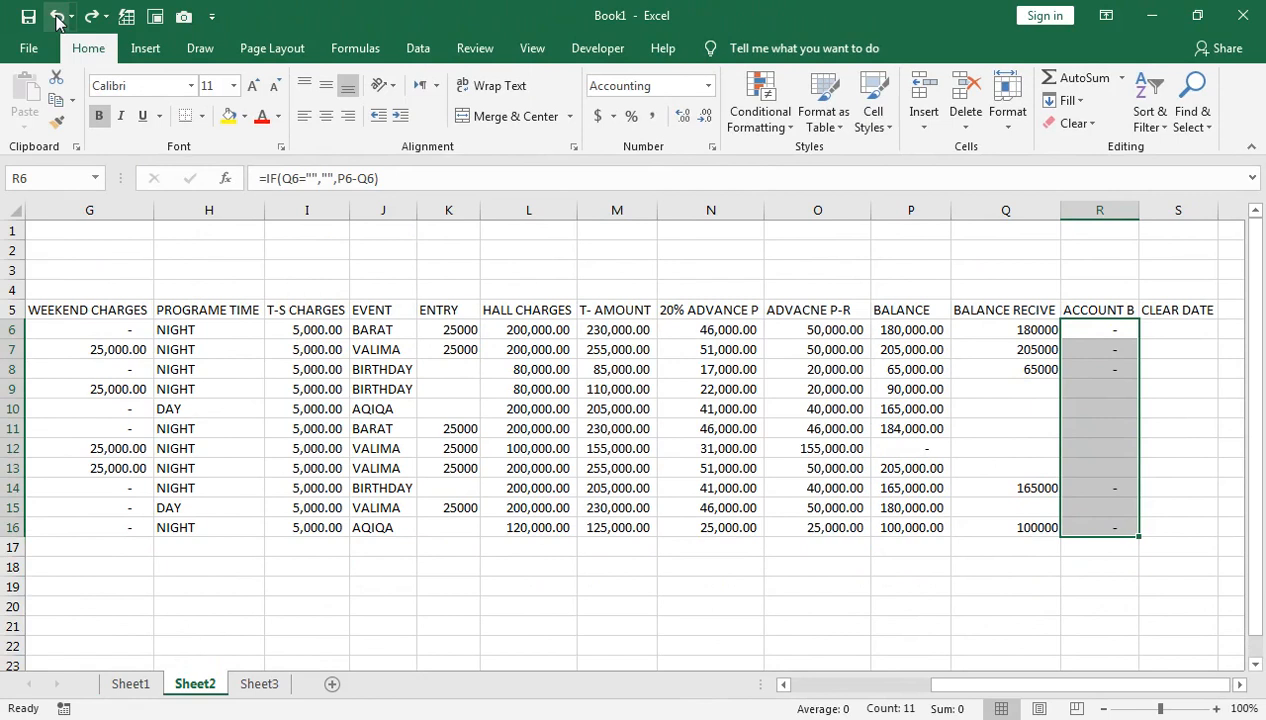
pyautogui.click(1022, 347)
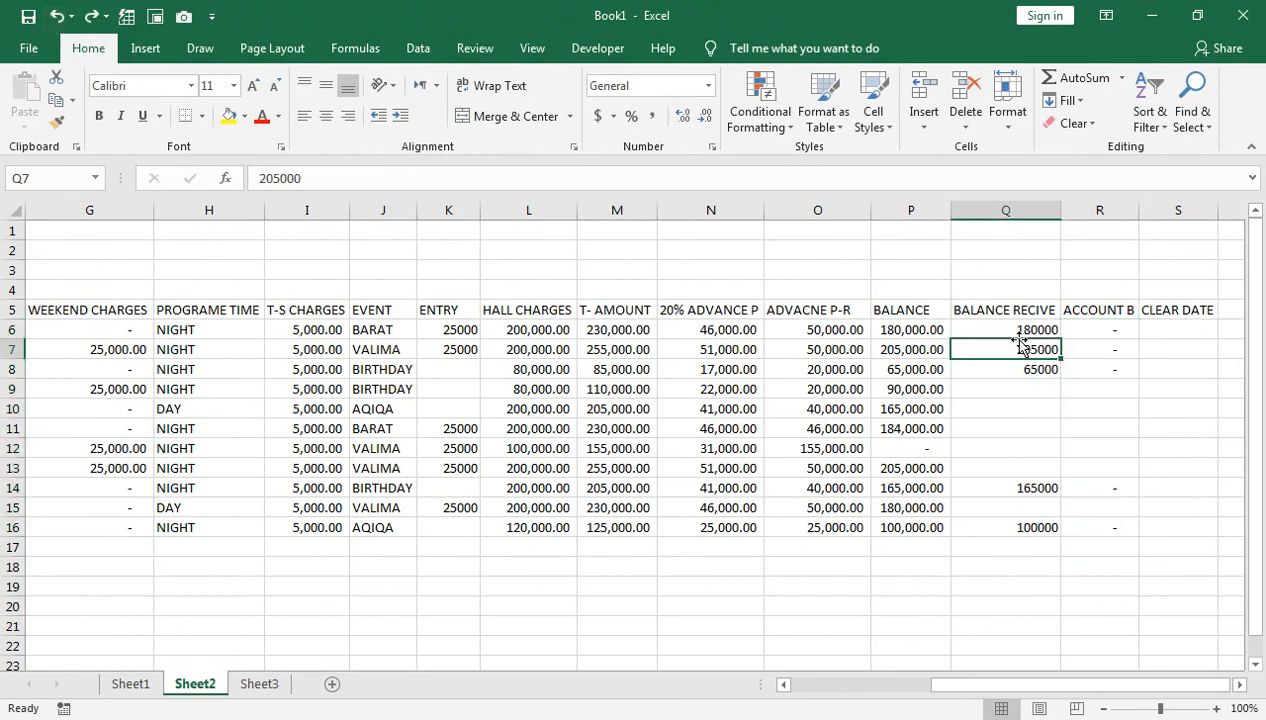
# Enter 30-Jul-21 as the first booking's clear date in S6.
pyautogui.click(1163, 331)
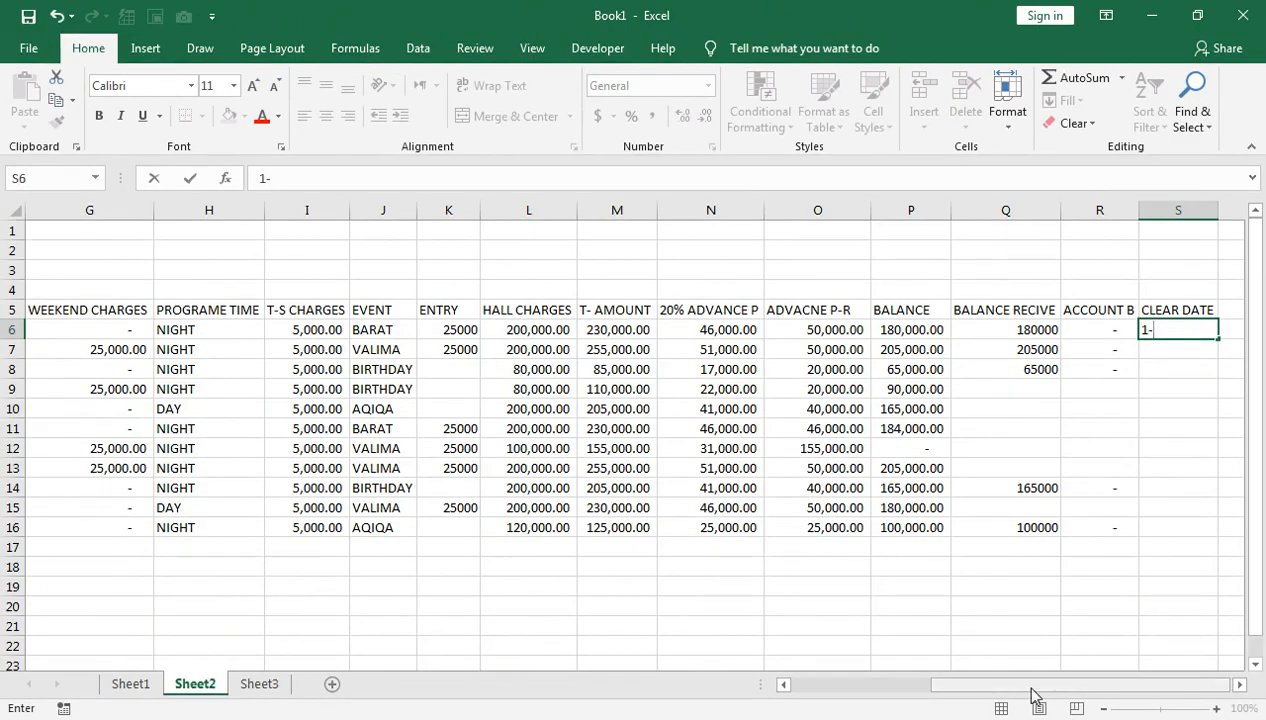
pyautogui.moveTo(1034, 684); pyautogui.dragTo(845, 680)
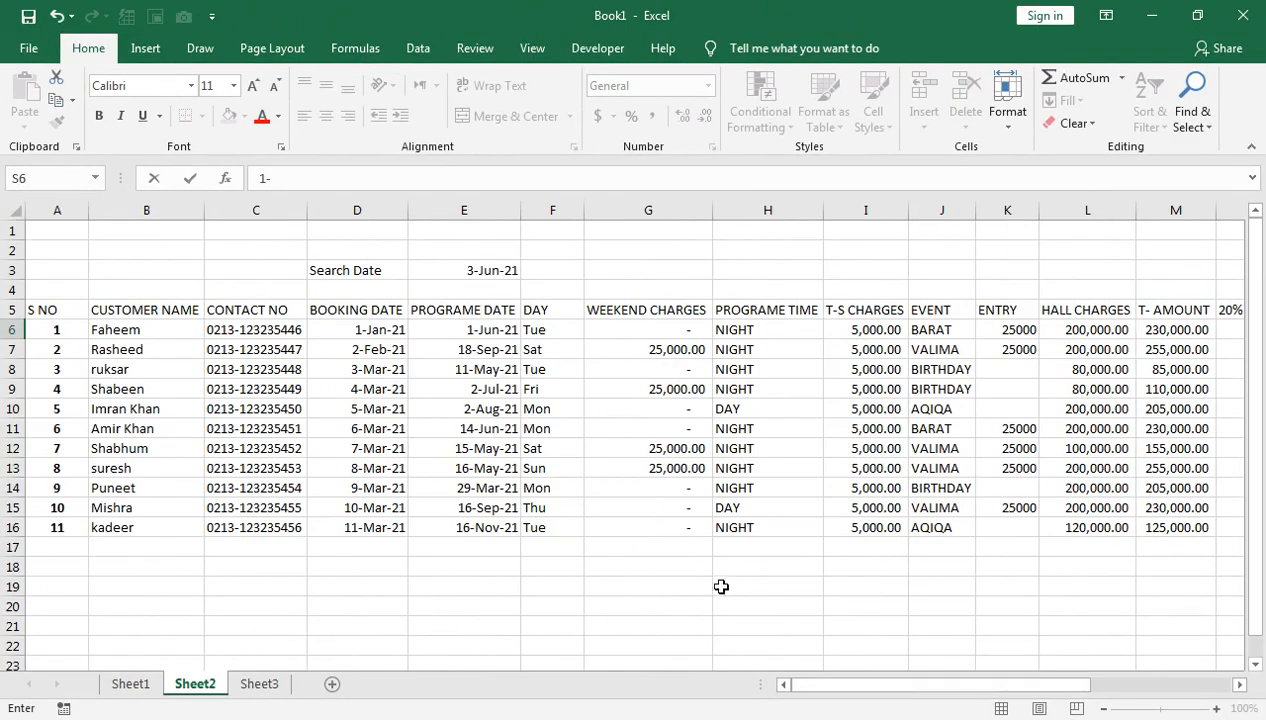
pyautogui.moveTo(945, 686); pyautogui.dragTo(1100, 684)
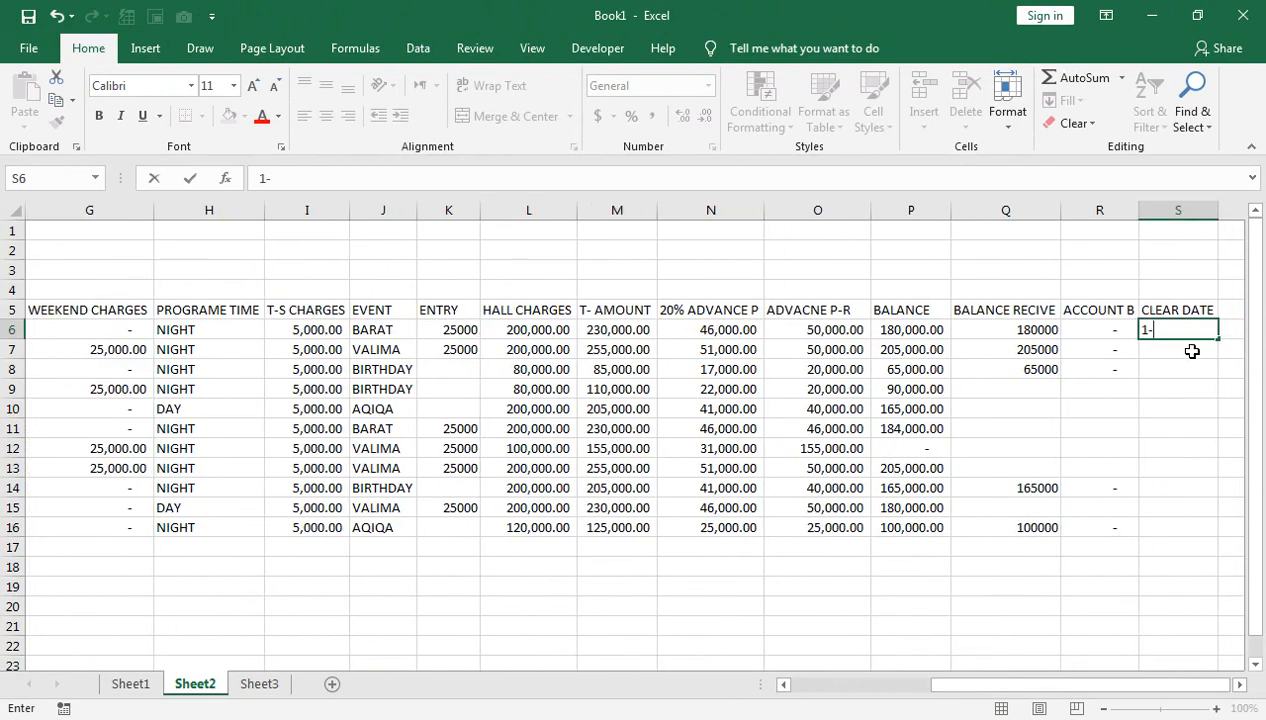
pyautogui.press('BackSpace')
pyautogui.press('BackSpace')
pyautogui.press('BackSpace')
pyautogui.write('30')
pyautogui.press('Return')
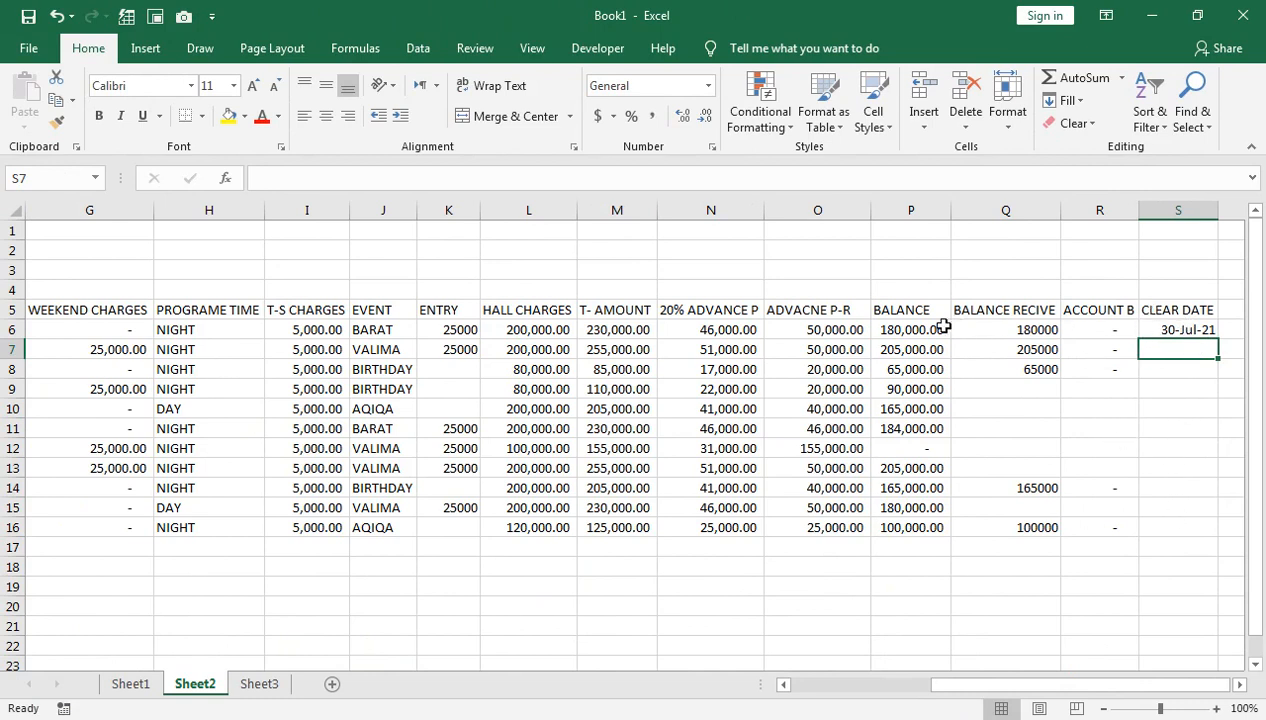
# Apply all borders to the whole booking table, from the S NO header to row 16 of CLEAR DATE.
pyautogui.moveTo(1158, 310); pyautogui.dragTo(28, 528)
pyautogui.click(201, 116)
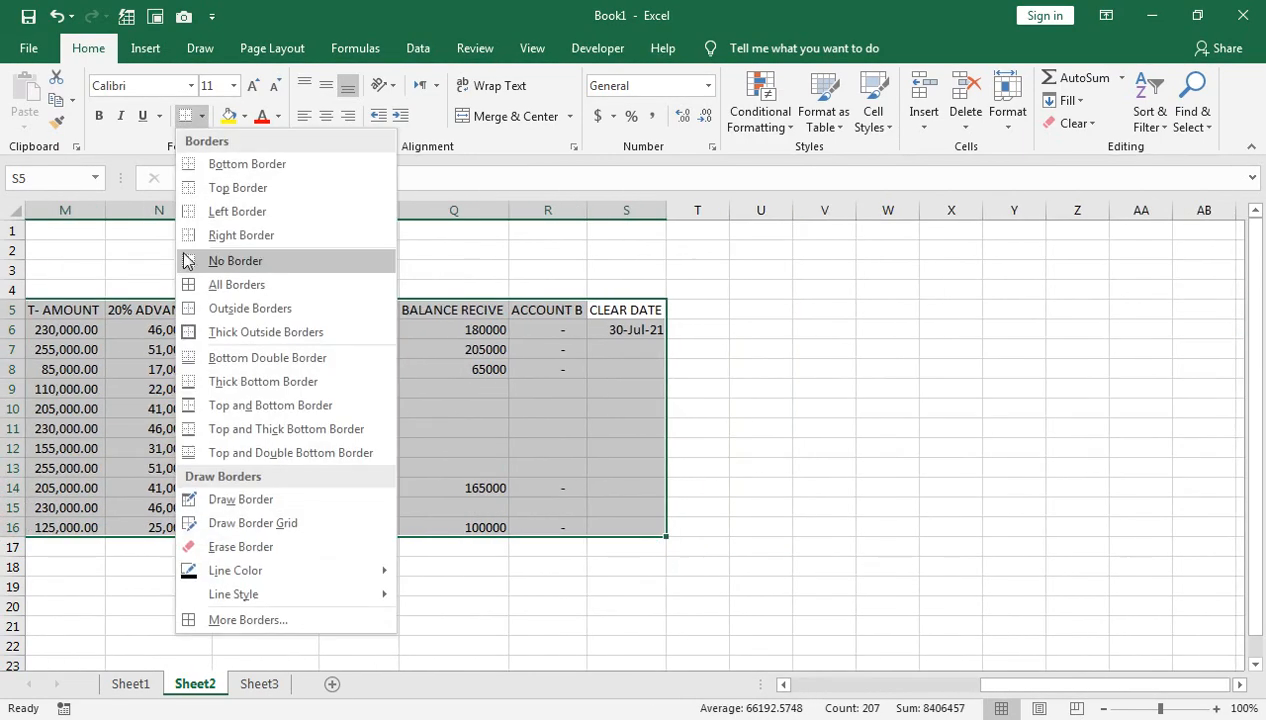
pyautogui.click(207, 285)
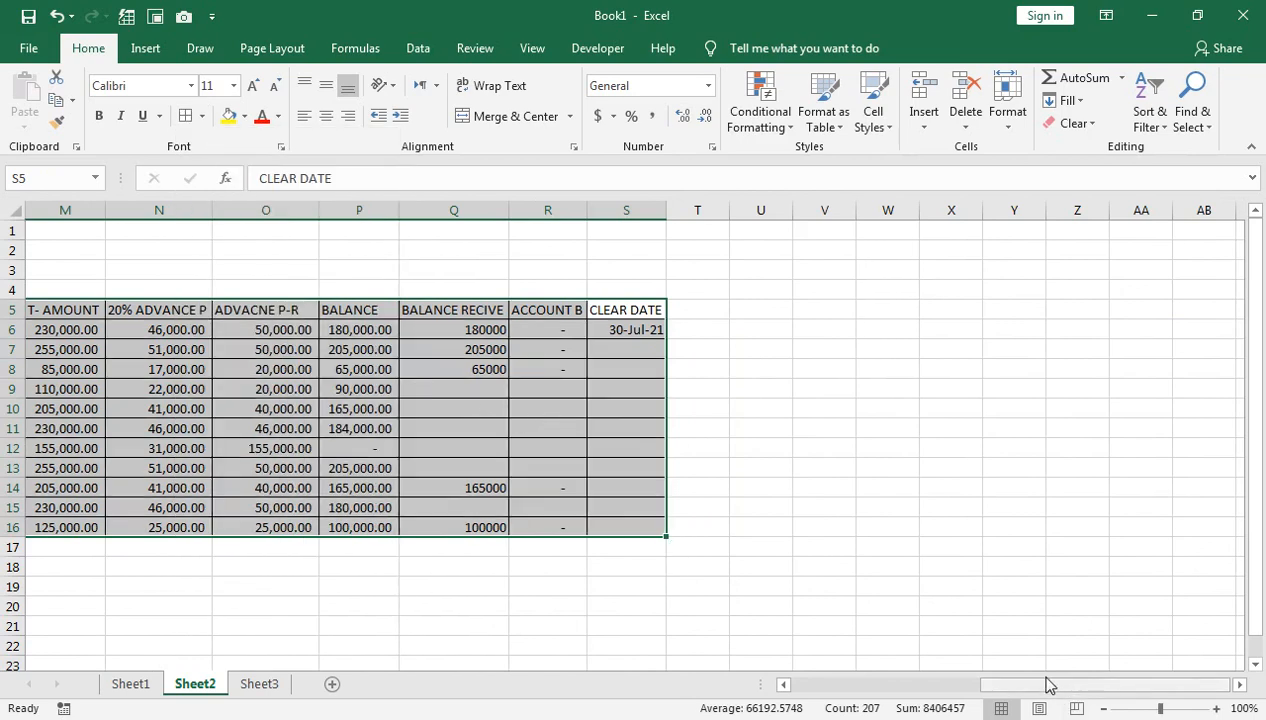
# Center the table's column headers in row 5 and make them bold.
pyautogui.moveTo(1051, 687); pyautogui.dragTo(783, 684)
pyautogui.click(660, 380)
pyautogui.moveTo(60, 312); pyautogui.dragTo(1160, 310)
pyautogui.click(326, 115)
pyautogui.click(98, 115)
pyautogui.click(390, 348)
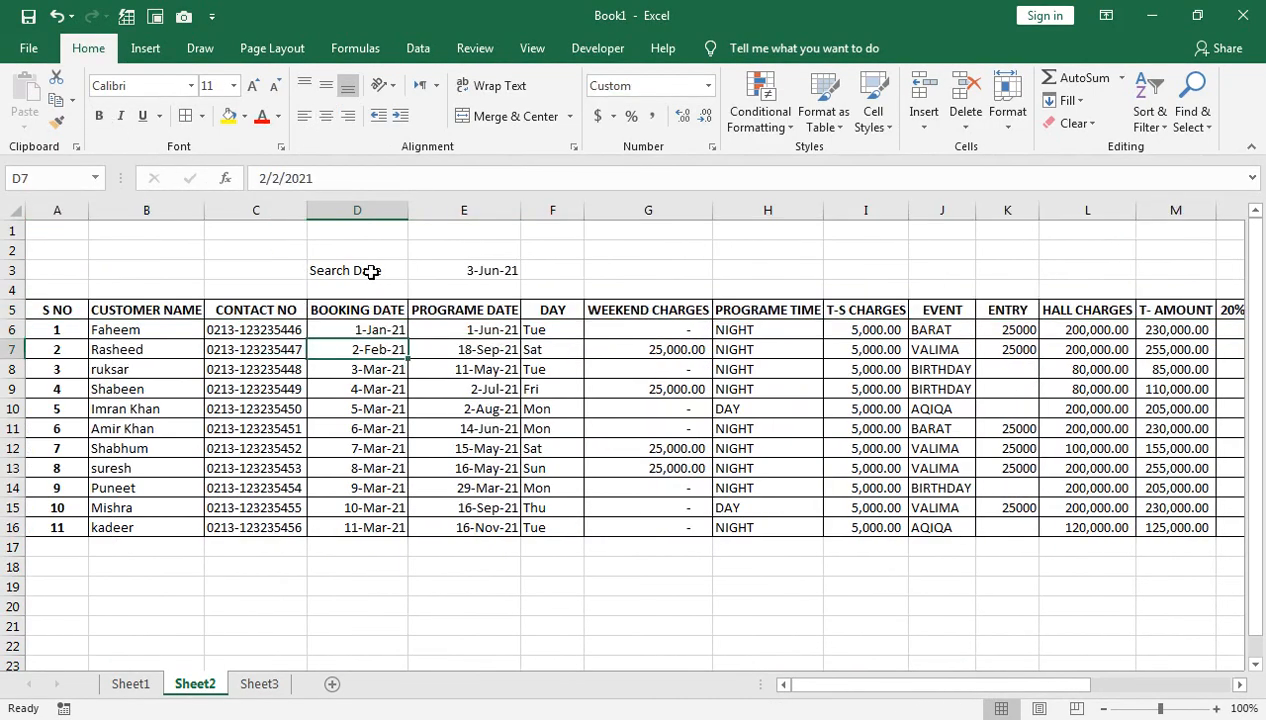
pyautogui.click(475, 362)
# Merge and center A2:M2 in a taller row 2 and enter the title HALL BOOKING AND RESERVATION.
pyautogui.moveTo(20, 260); pyautogui.dragTo(1181, 285)
pyautogui.moveTo(918, 687); pyautogui.dragTo(795, 690)
pyautogui.moveTo(1195, 283); pyautogui.dragTo(3, 262)
pyautogui.click(516, 117)
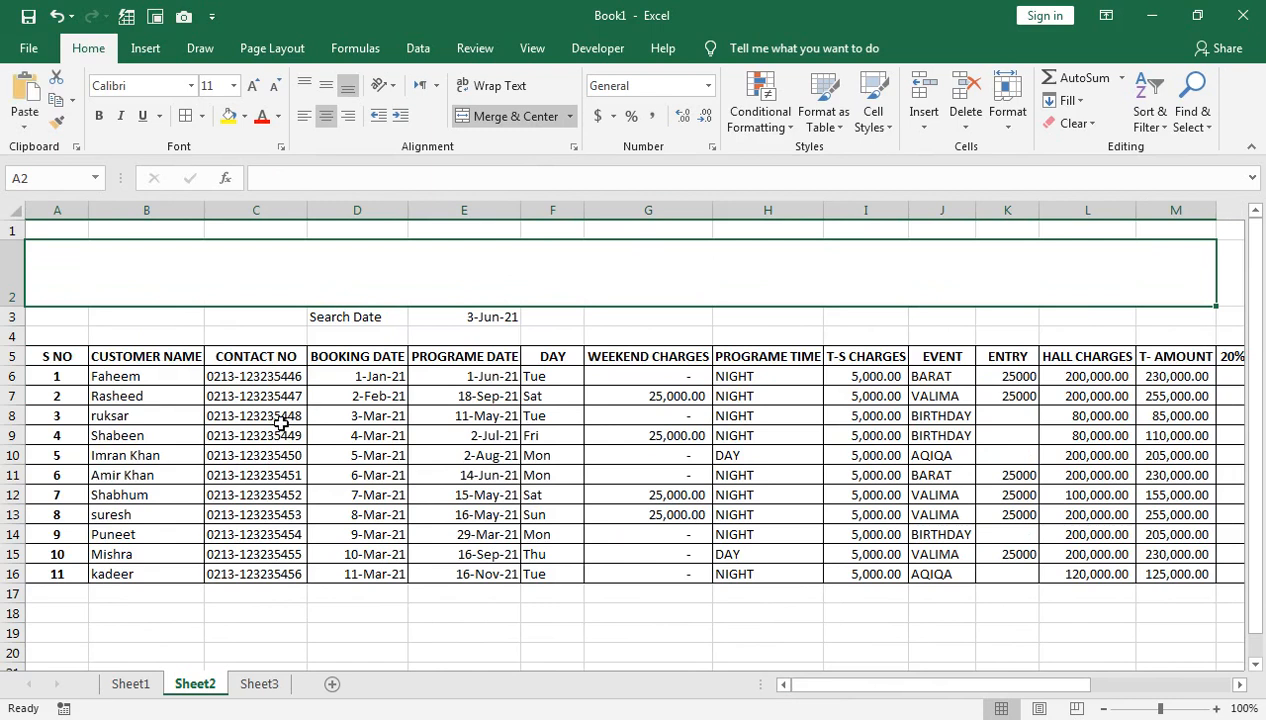
pyautogui.write('BOOKING AND RESERVATION')
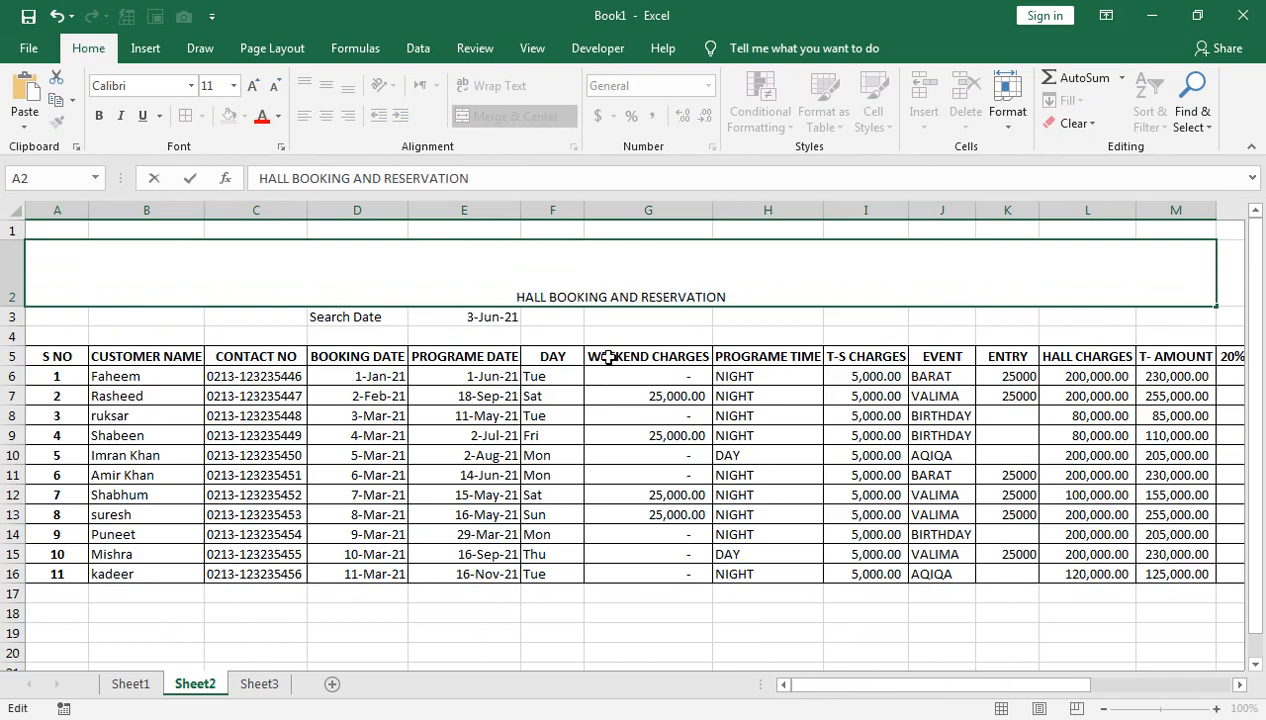
pyautogui.click(598, 374)
# Enlarge the title in A2 to 48 points and align it vertically in the middle.
pyautogui.click(554, 277)
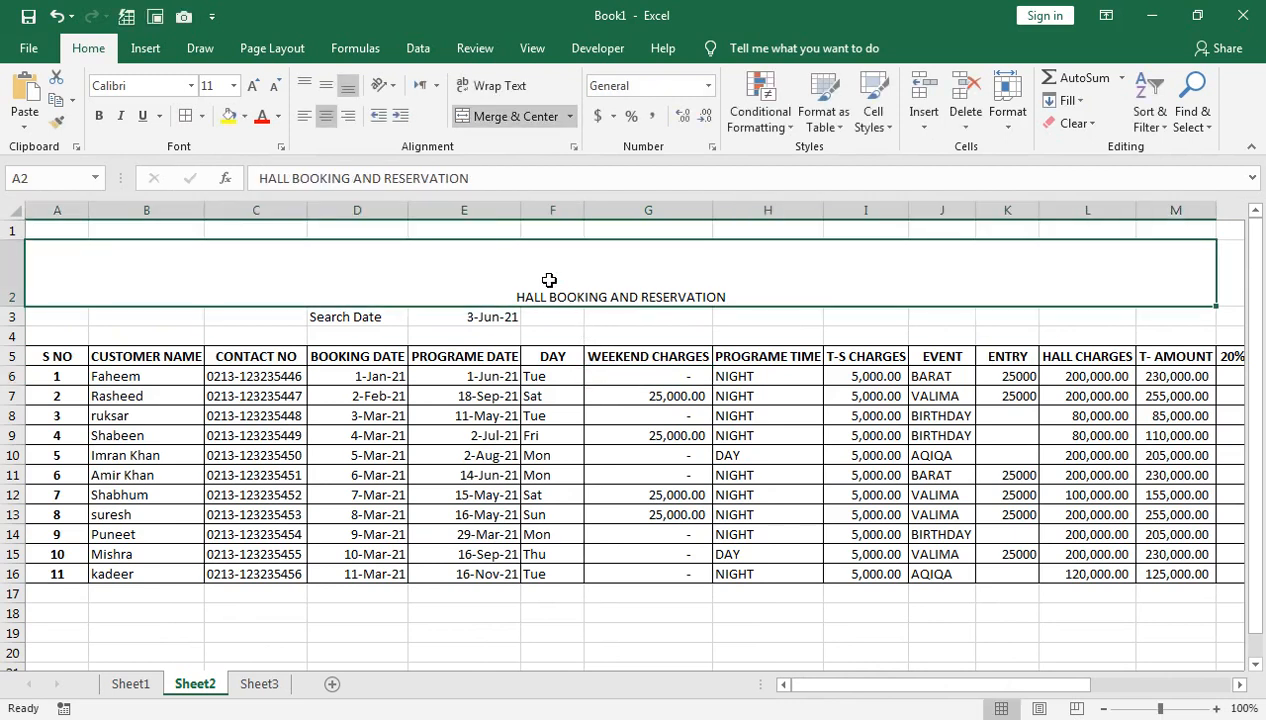
pyautogui.click(252, 87)
pyautogui.click(252, 87)
pyautogui.click(252, 87)
pyautogui.click(252, 87)
pyautogui.click(252, 87)
pyautogui.click(252, 87)
pyautogui.click(252, 87)
pyautogui.click(252, 87)
pyautogui.click(252, 87)
pyautogui.click(252, 87)
pyautogui.click(252, 87)
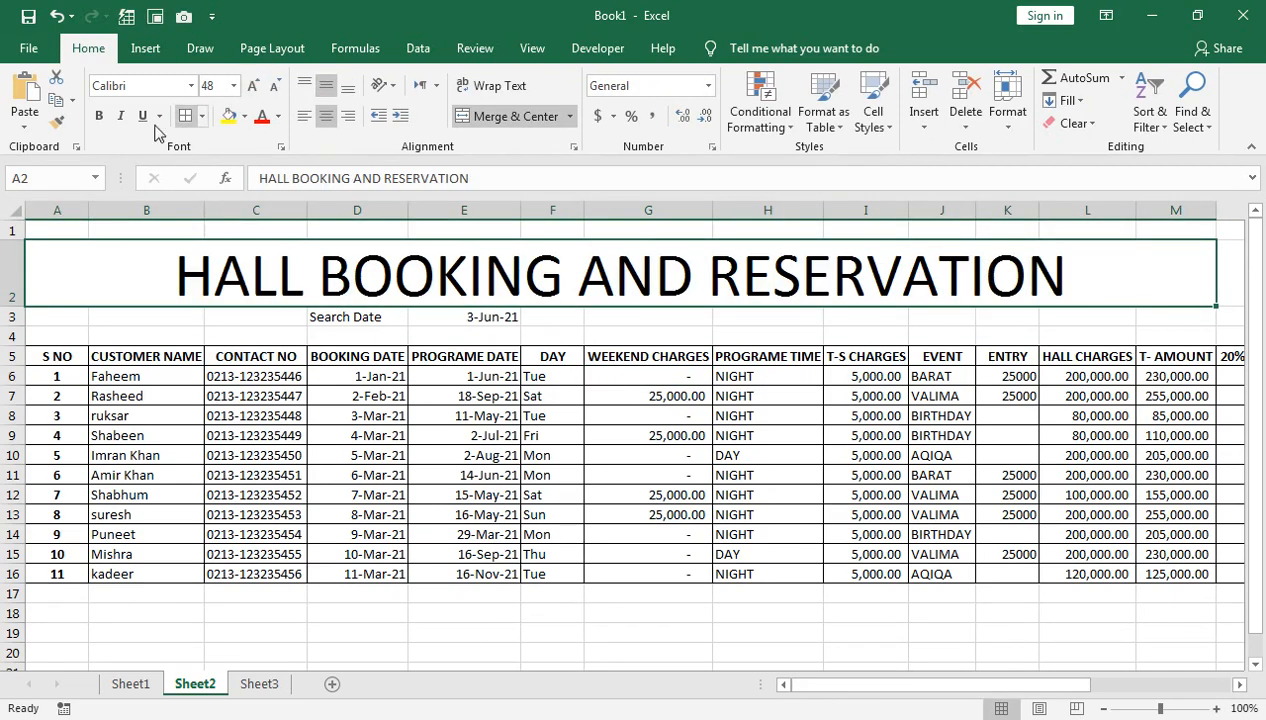
# Make the title bold with white text on a dark blue fill.
pyautogui.click(99, 116)
pyautogui.click(242, 117)
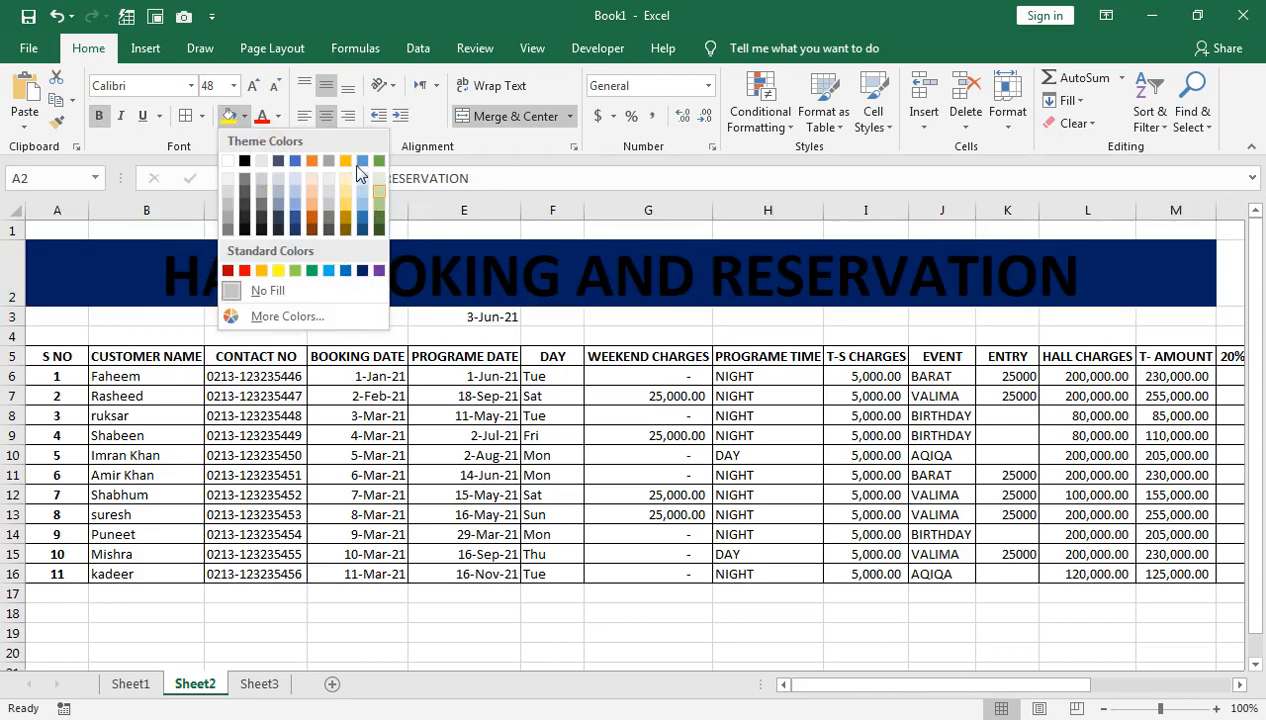
pyautogui.click(362, 270)
pyautogui.click(278, 116)
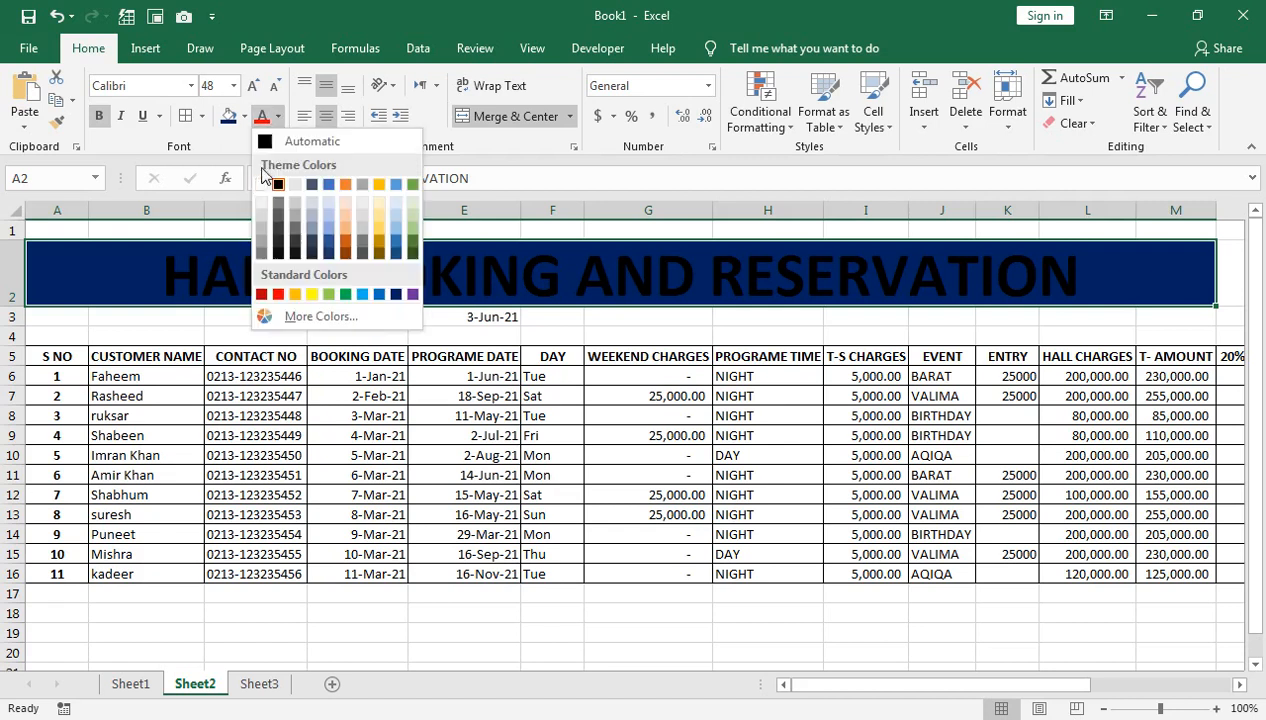
pyautogui.click(260, 186)
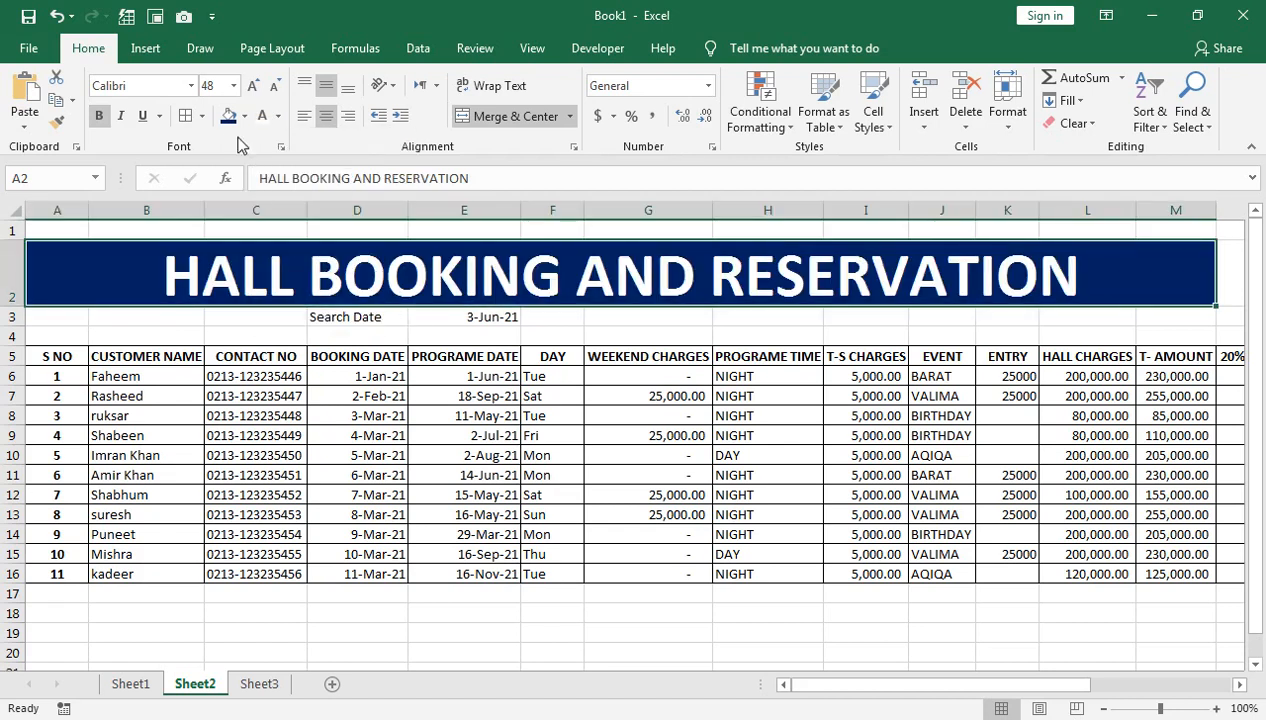
# Fill the header cells A5:M5 with light blue and make their text white.
pyautogui.moveTo(1175, 356); pyautogui.dragTo(80, 356)
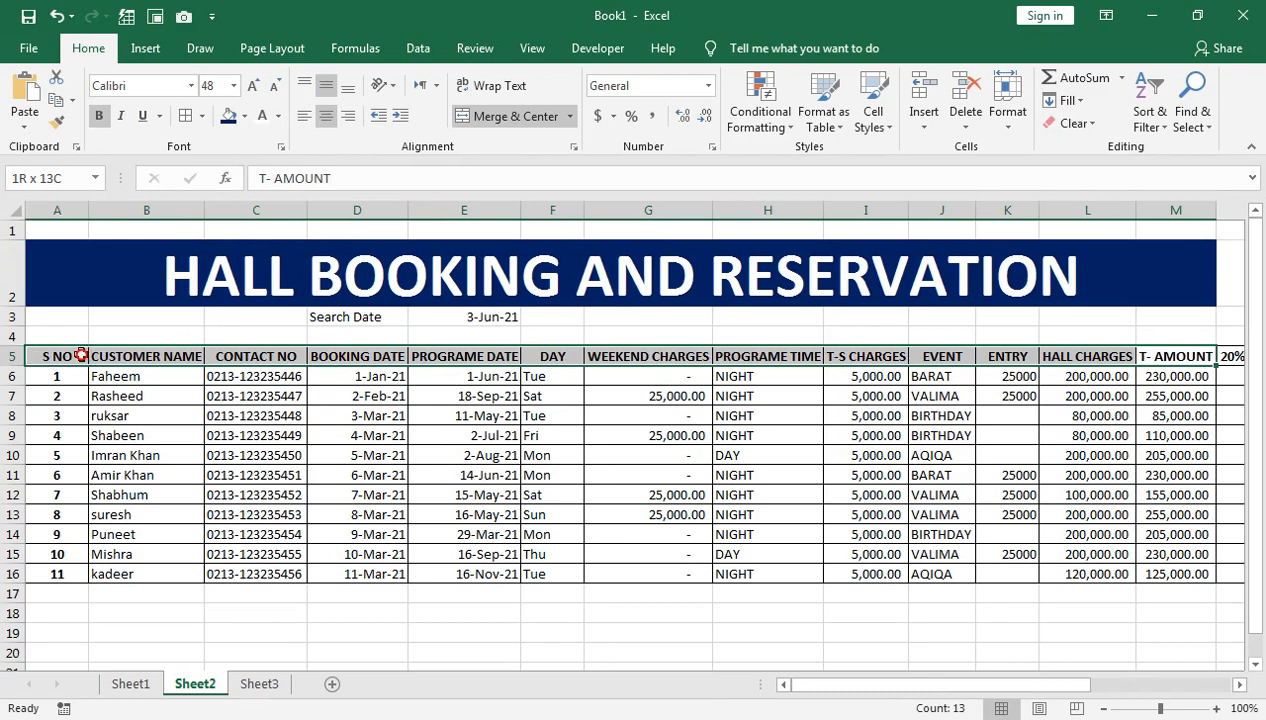
pyautogui.click(243, 116)
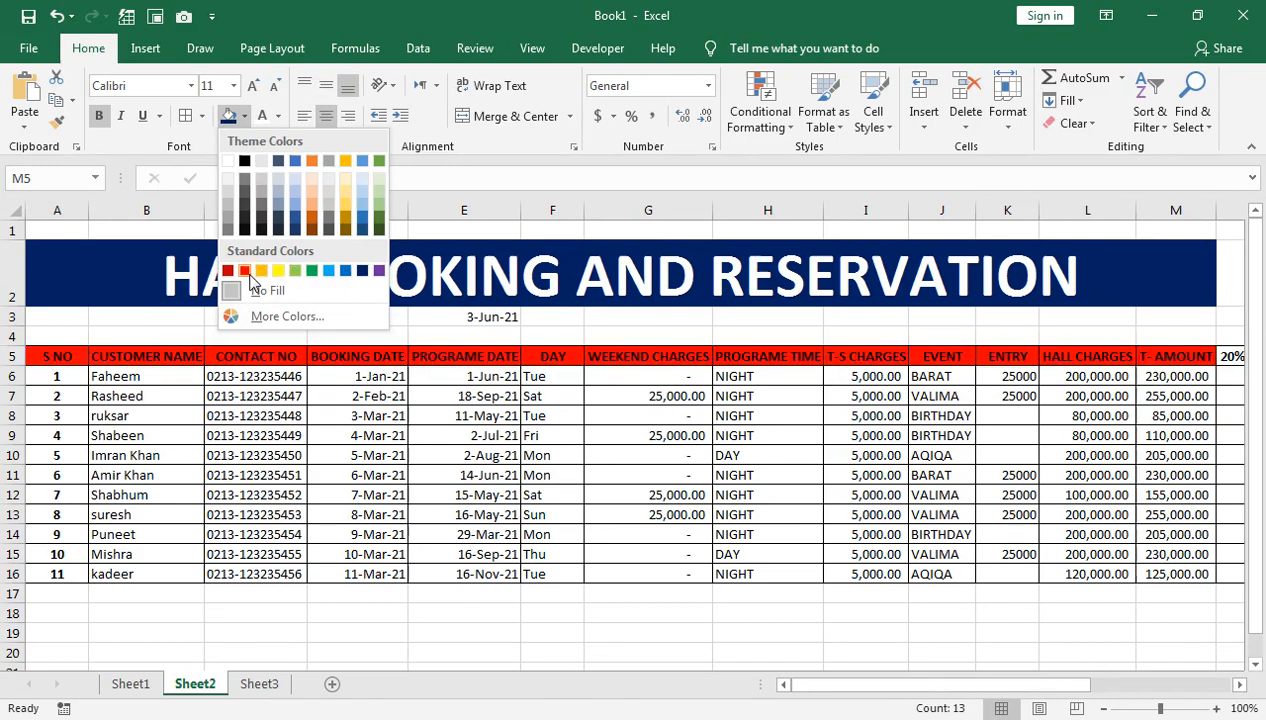
pyautogui.click(327, 272)
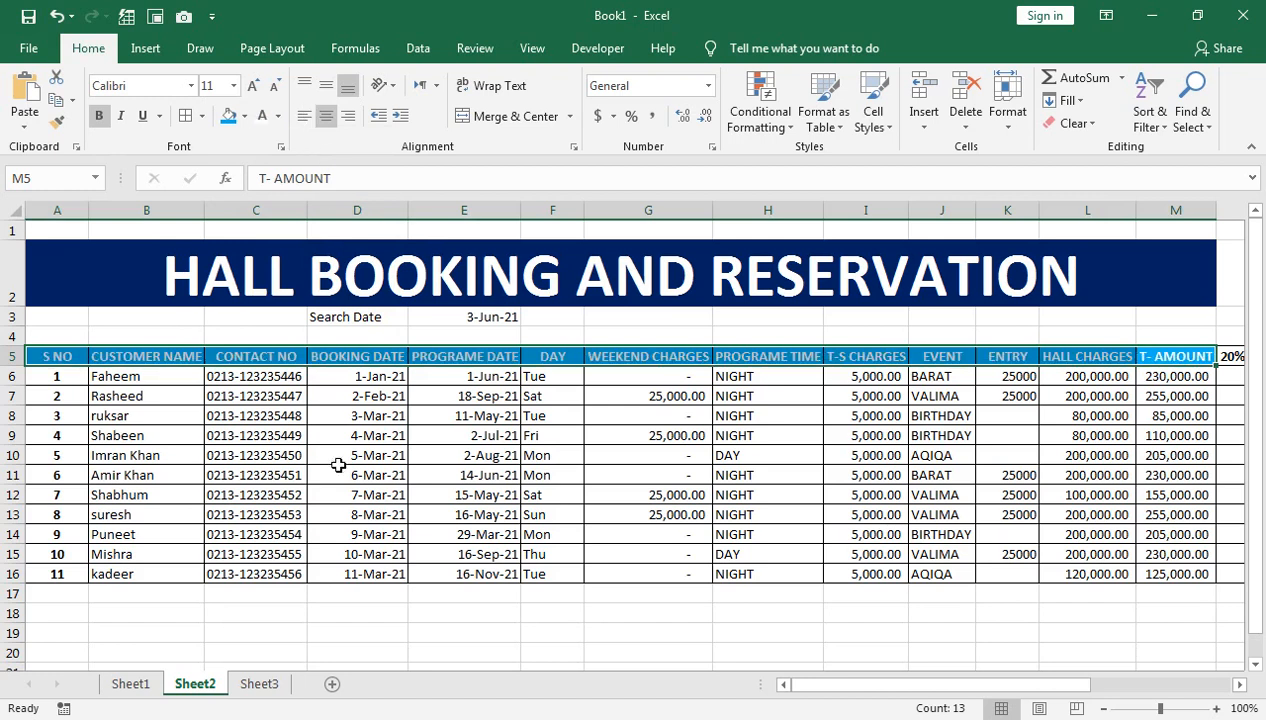
pyautogui.click(283, 450)
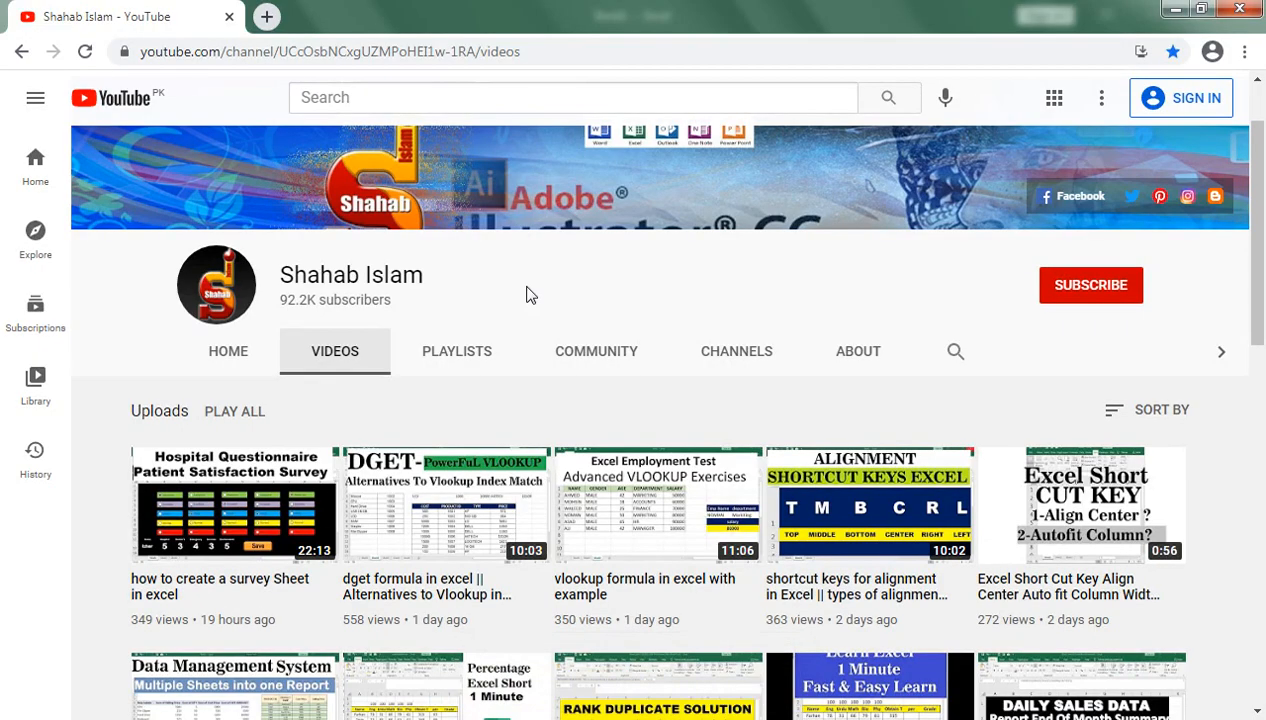